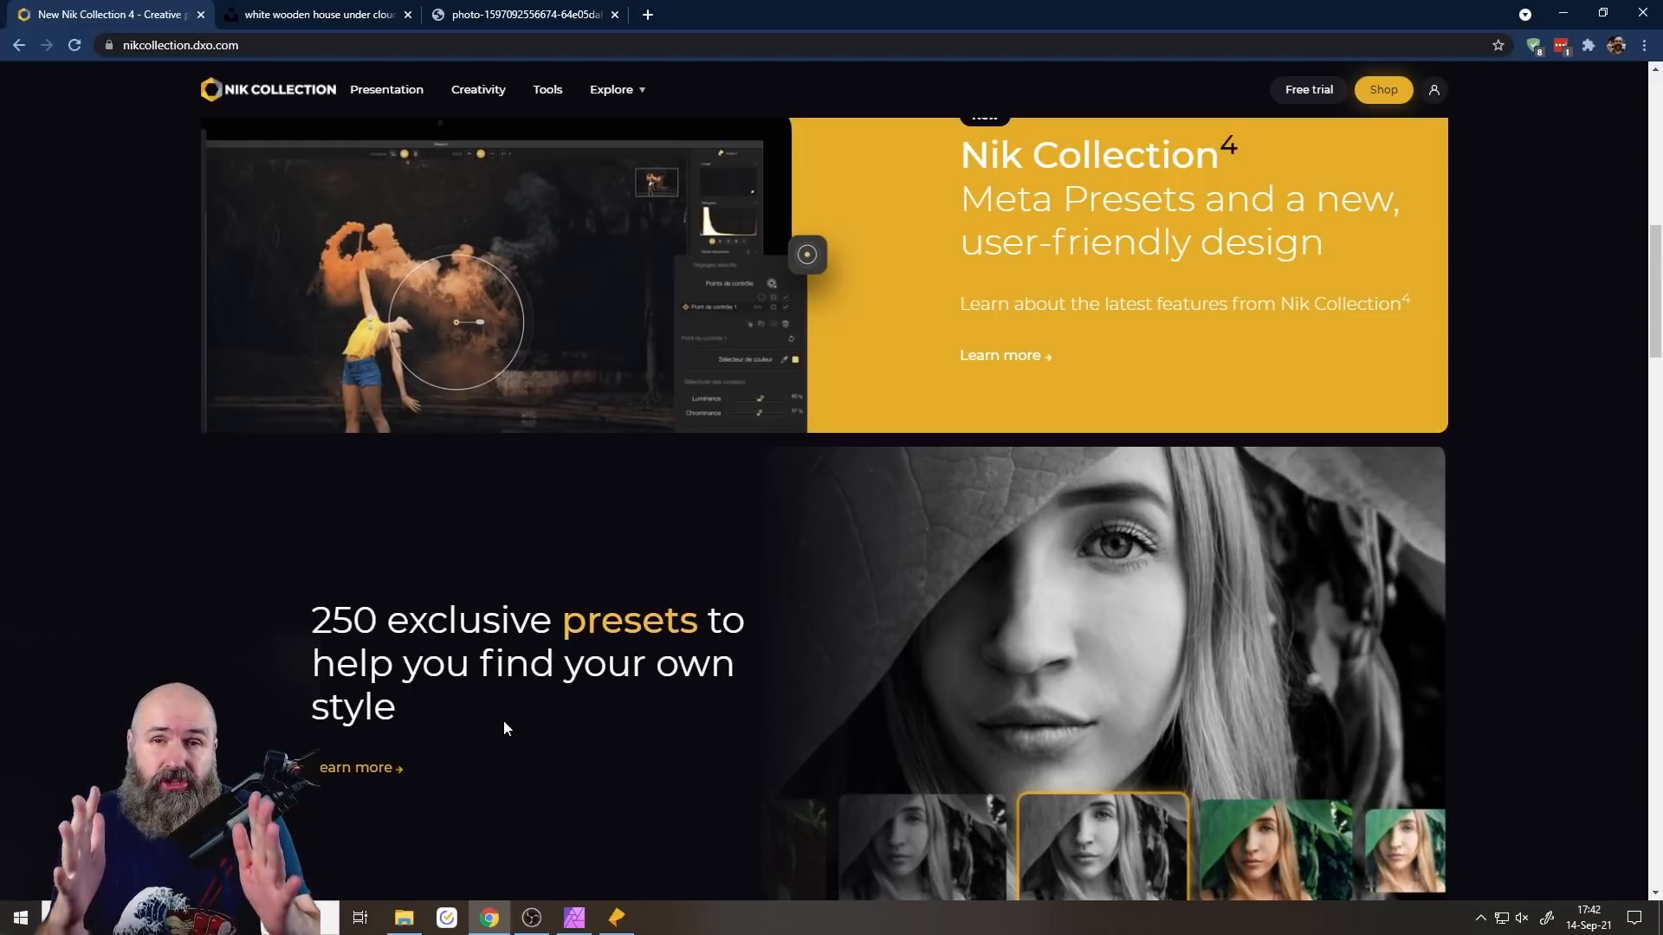
Switch to Affinity Photo and look through the Nik Collection entries among the plugin filters.
{"action": "left_click", "coordinate": [563, 932]}
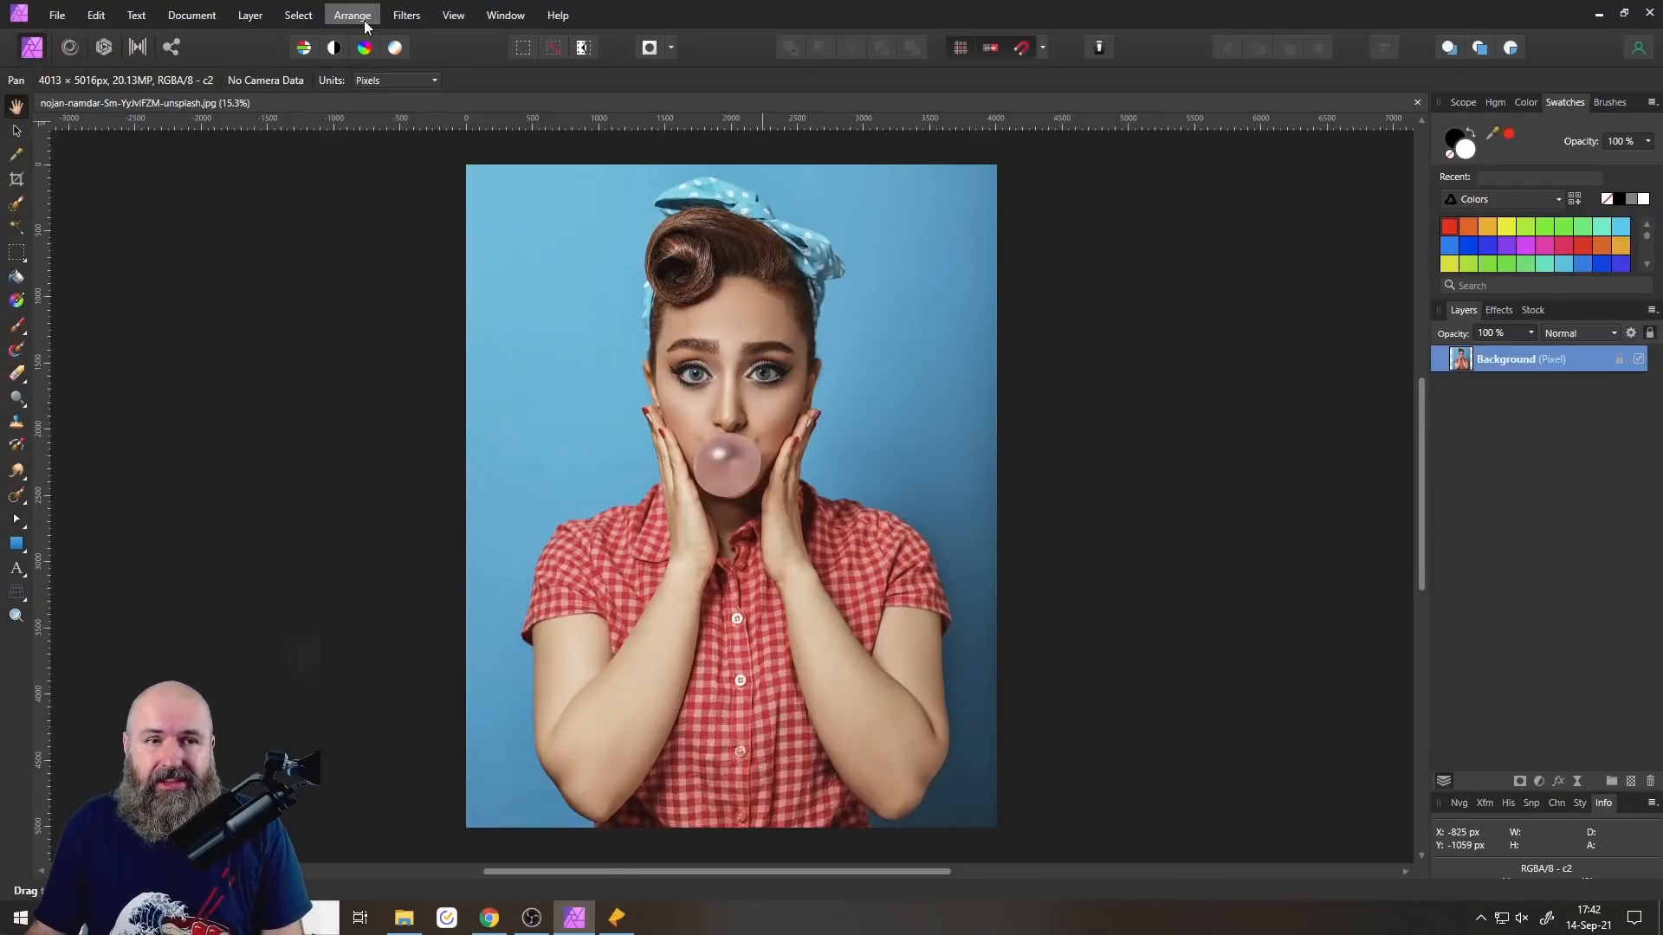
{"action": "left_click", "coordinate": [395, 19]}
{"action": "mouse_move", "coordinate": [453, 232]}
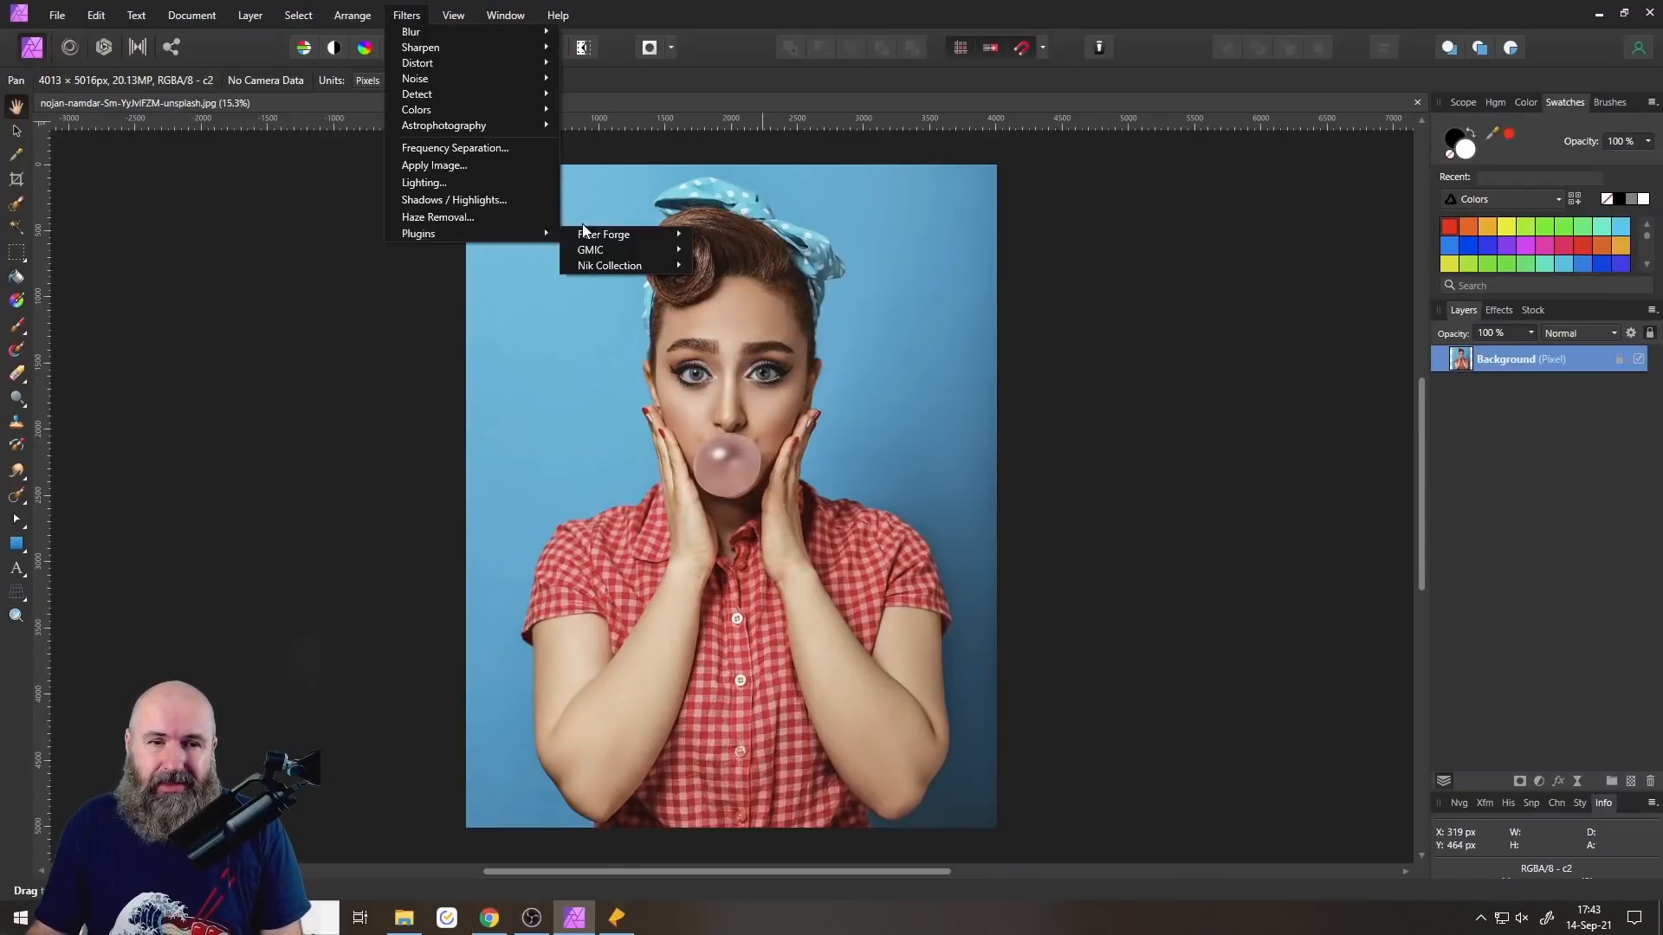
{"action": "mouse_move", "coordinate": [613, 264]}
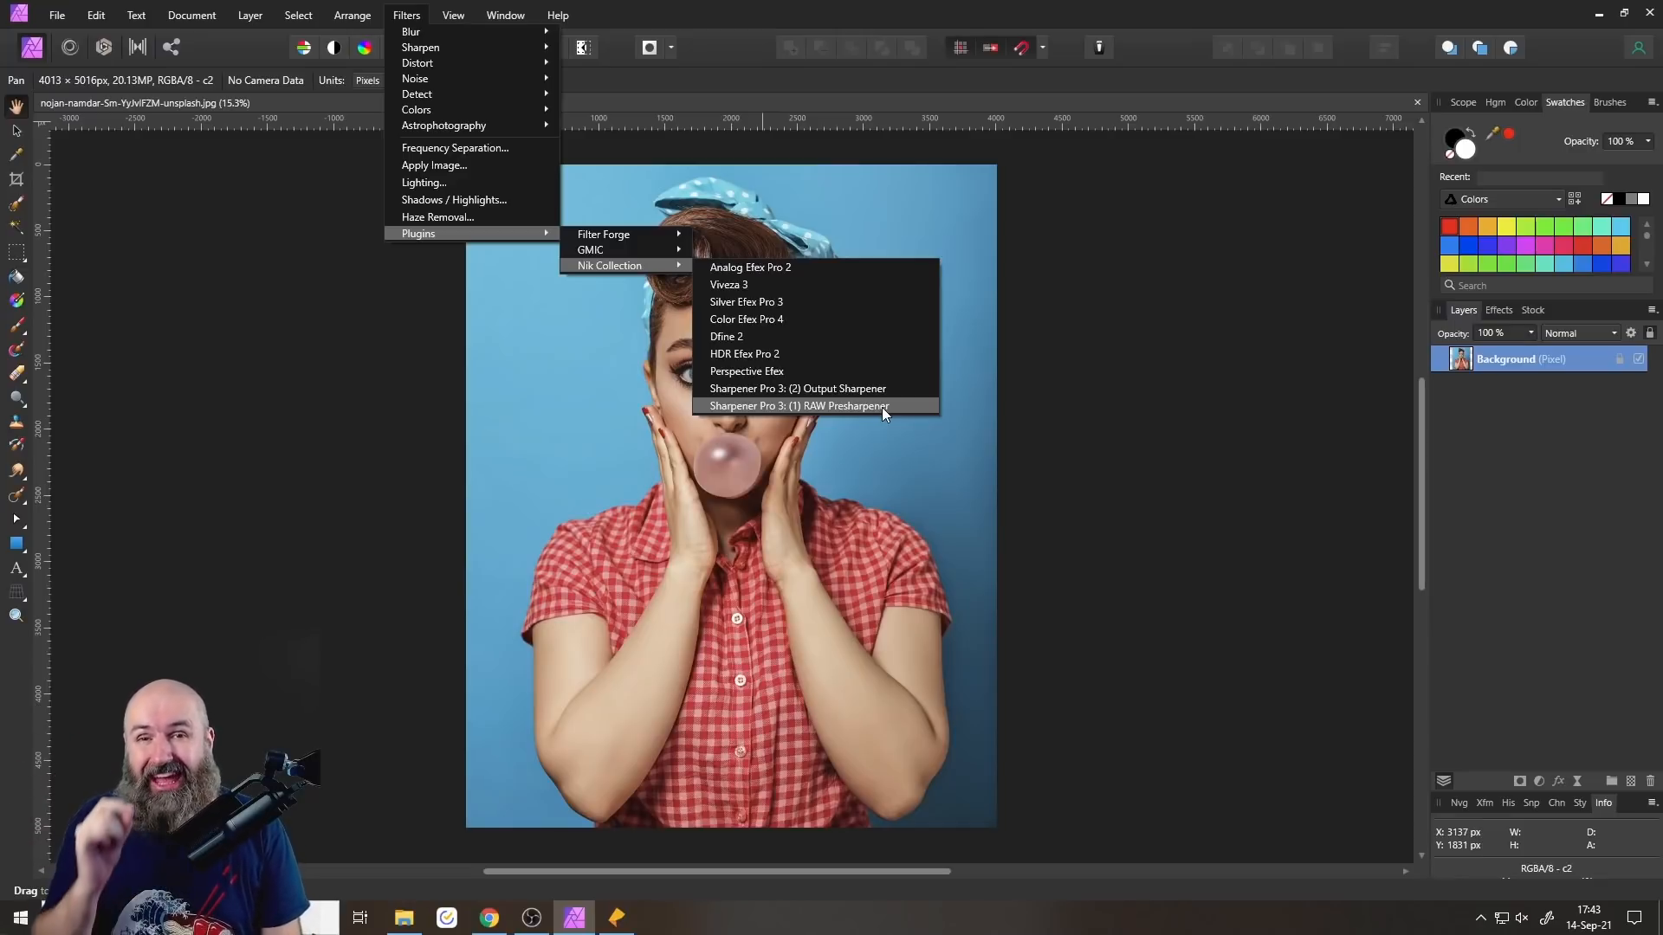
Switch to the standalone Viveza 3 and load the temple photo.
{"action": "left_click", "coordinate": [610, 925]}
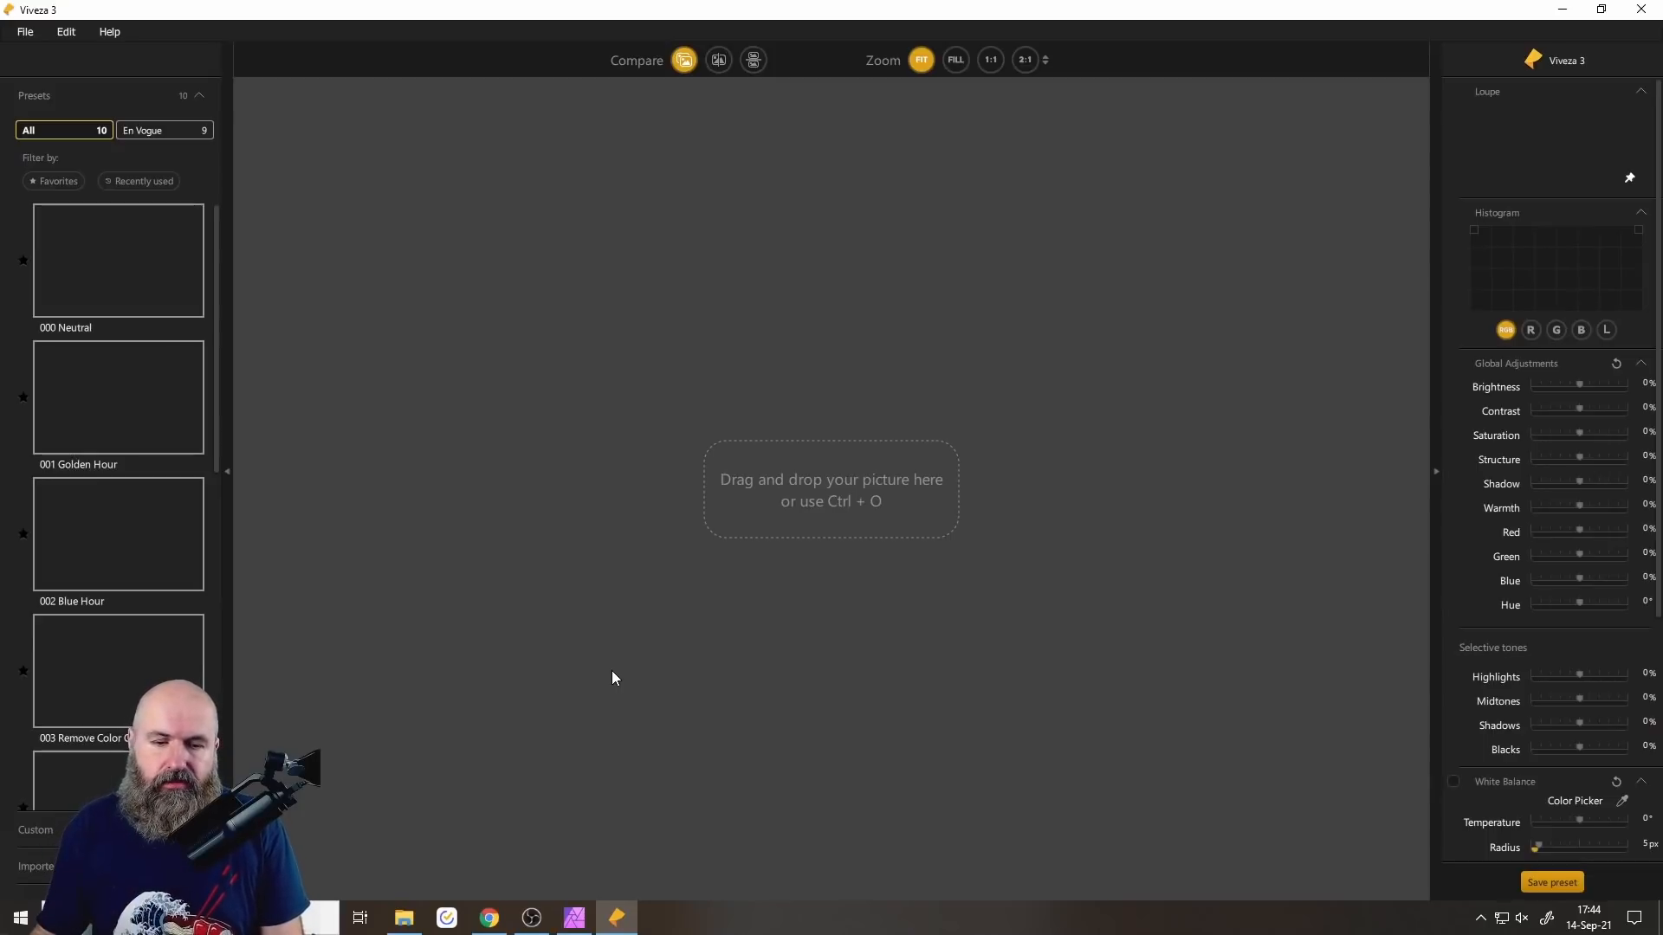
{"action": "left_click", "coordinate": [575, 916]}
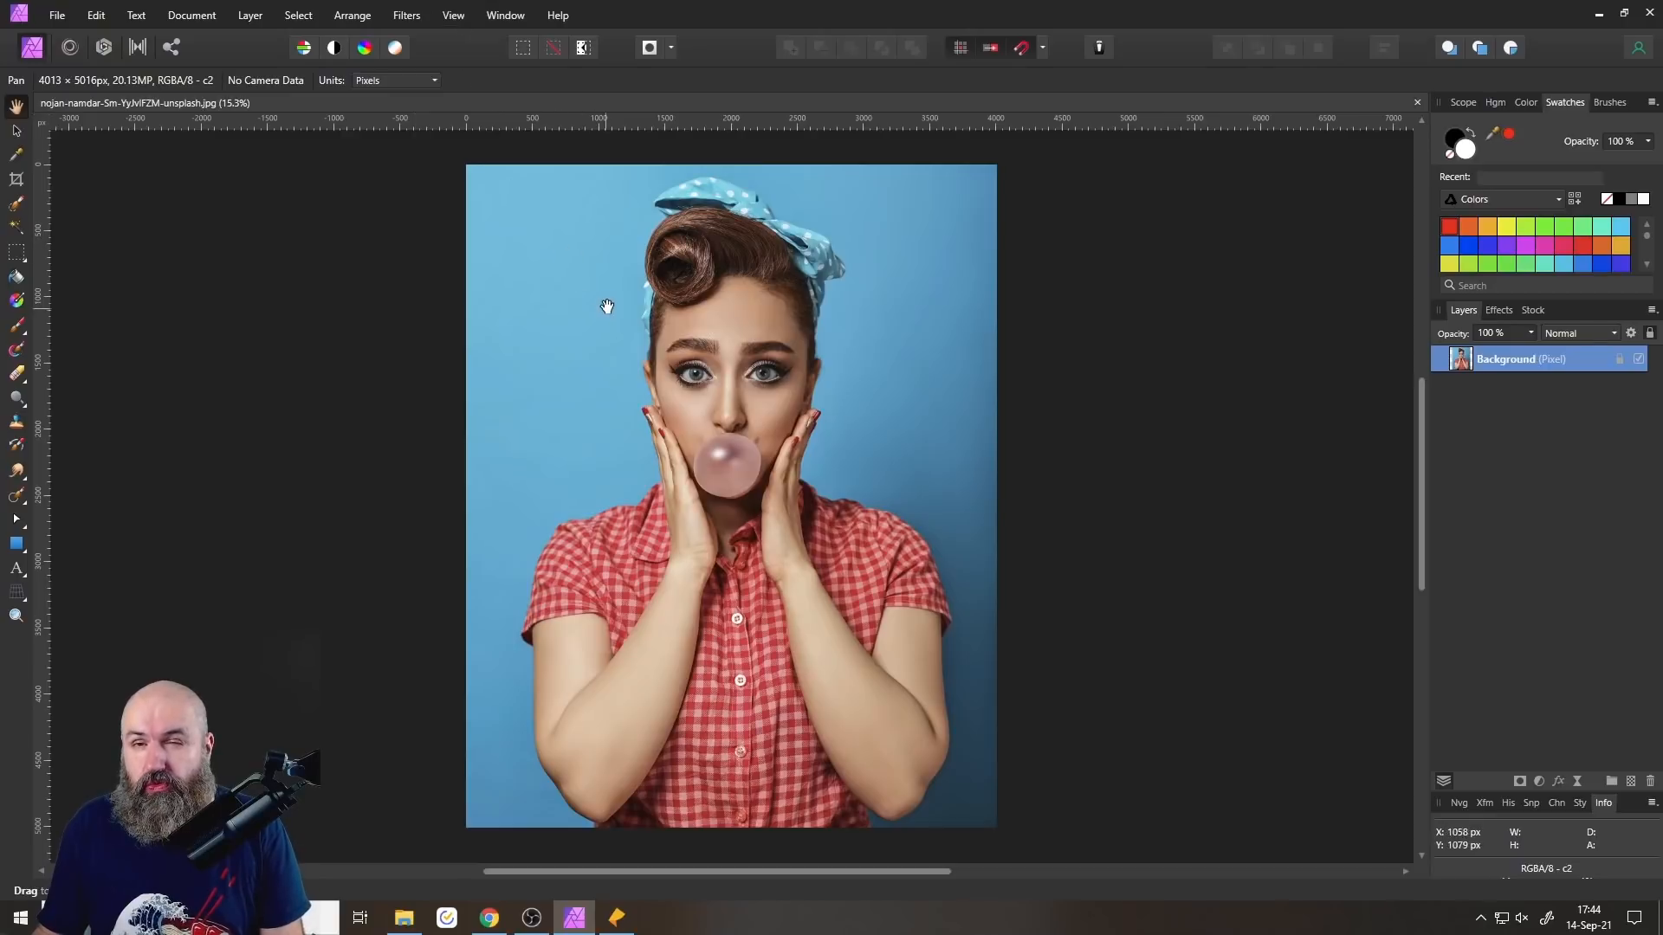
{"action": "left_click", "coordinate": [622, 925]}
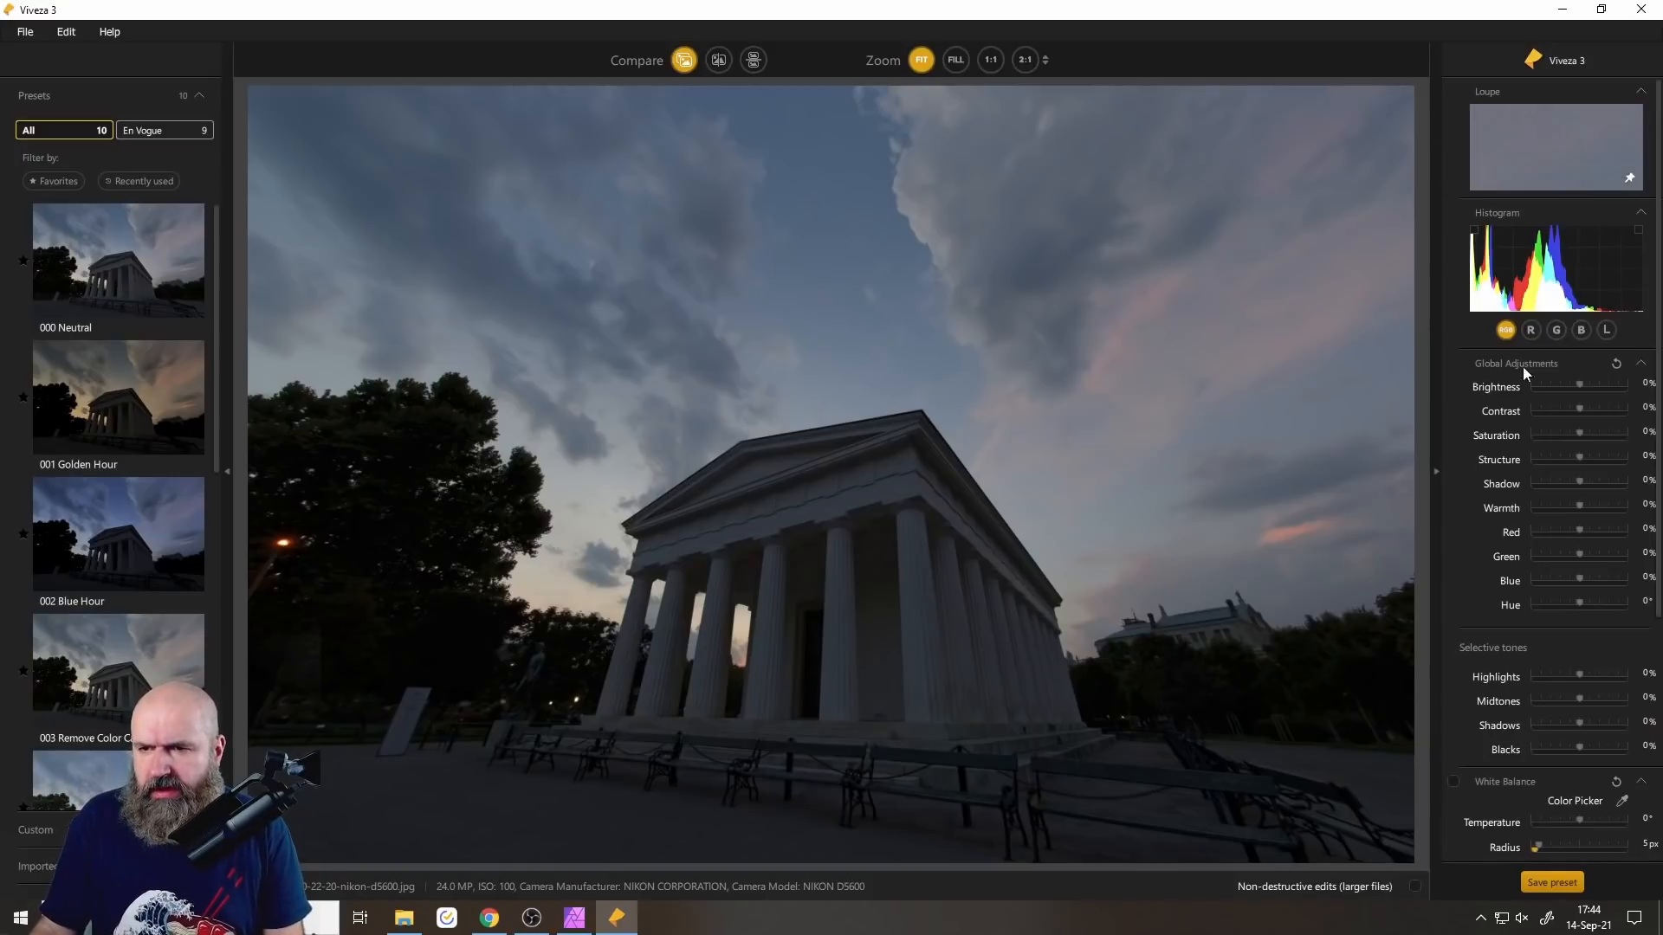
Add a control point on the temple facade and enlarge its circle to cover the building.
{"action": "scroll", "coordinate": [1546, 695], "scroll_direction": "down", "scroll_amount": 4}
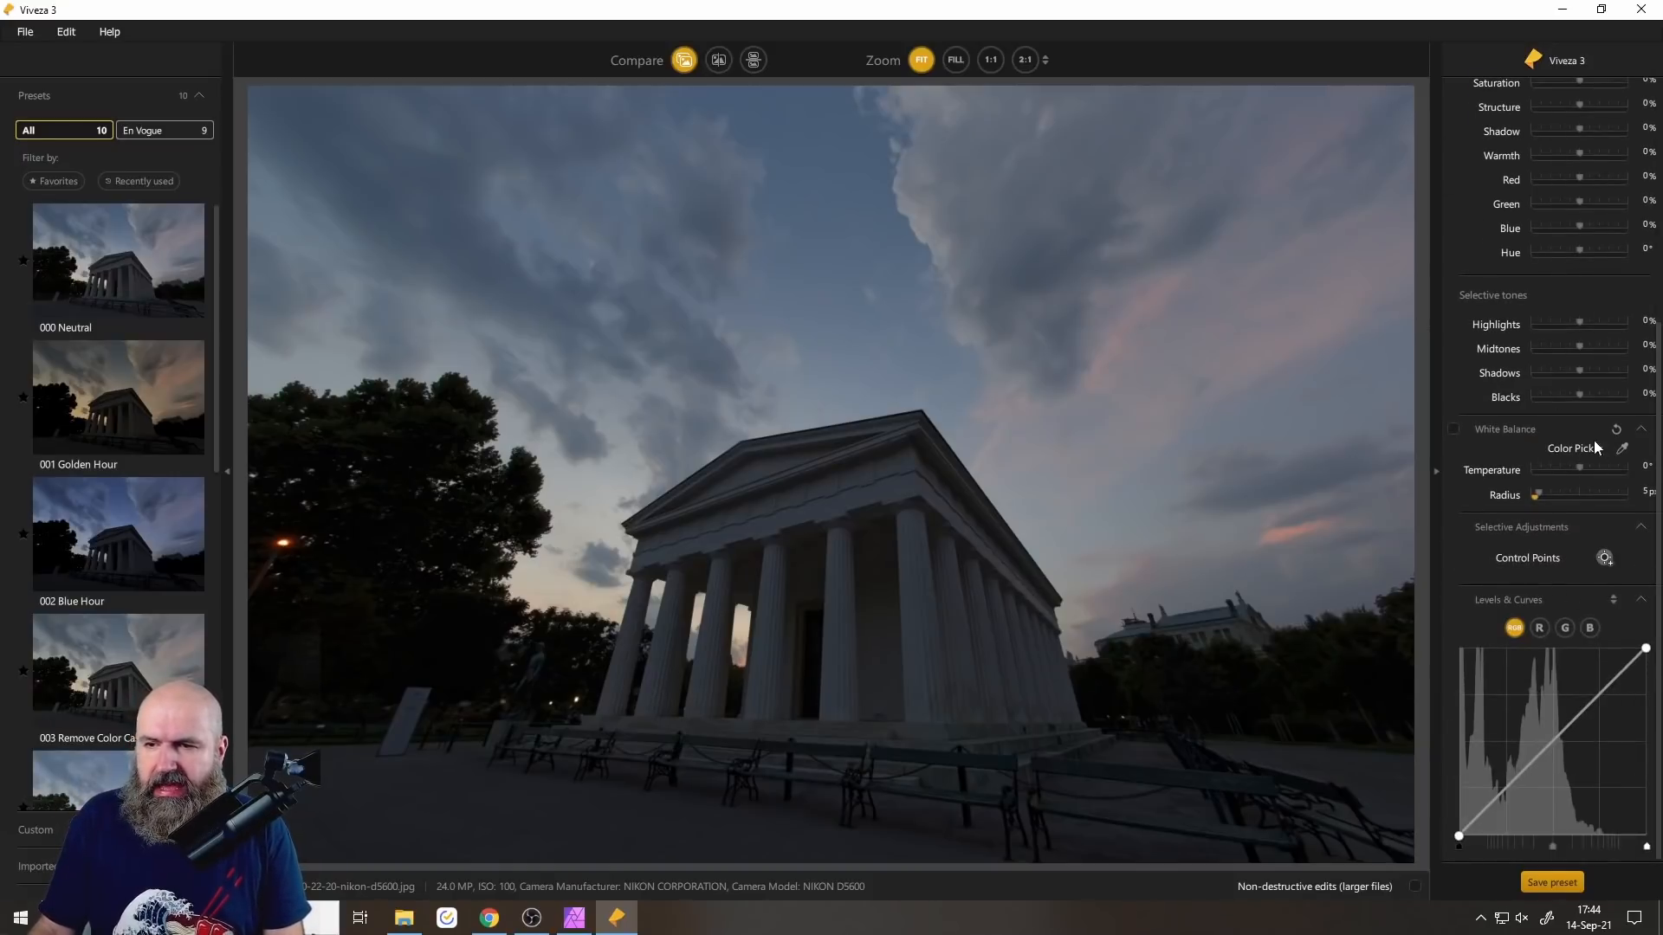
{"action": "left_click", "coordinate": [1604, 557]}
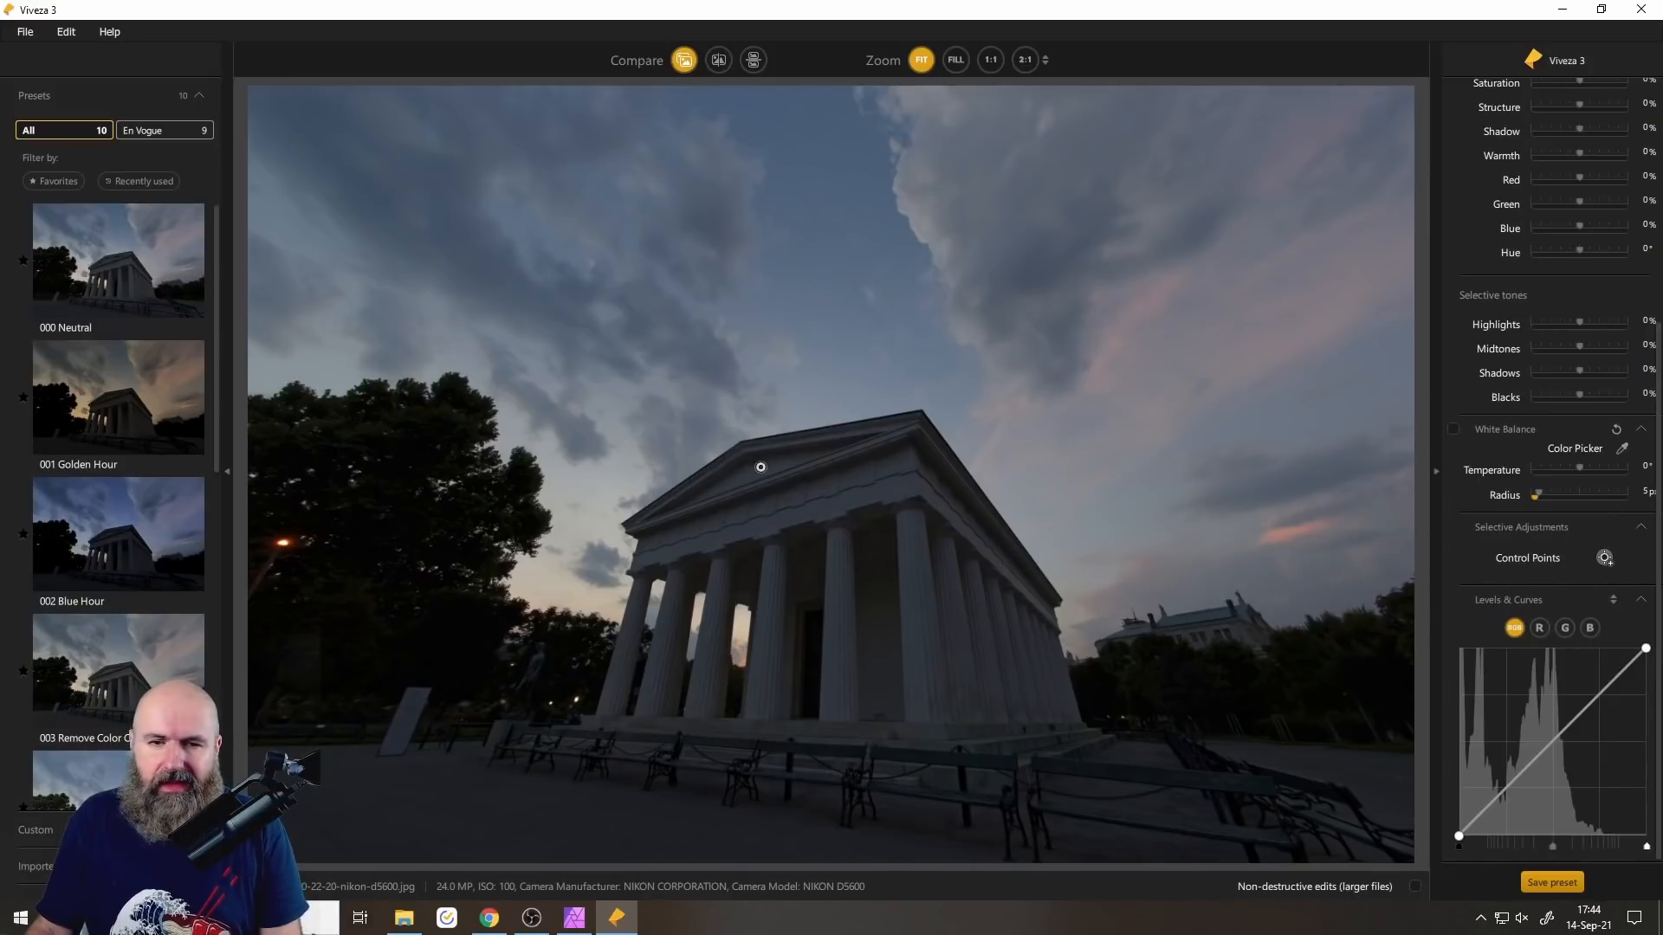
{"action": "left_click", "coordinate": [766, 525]}
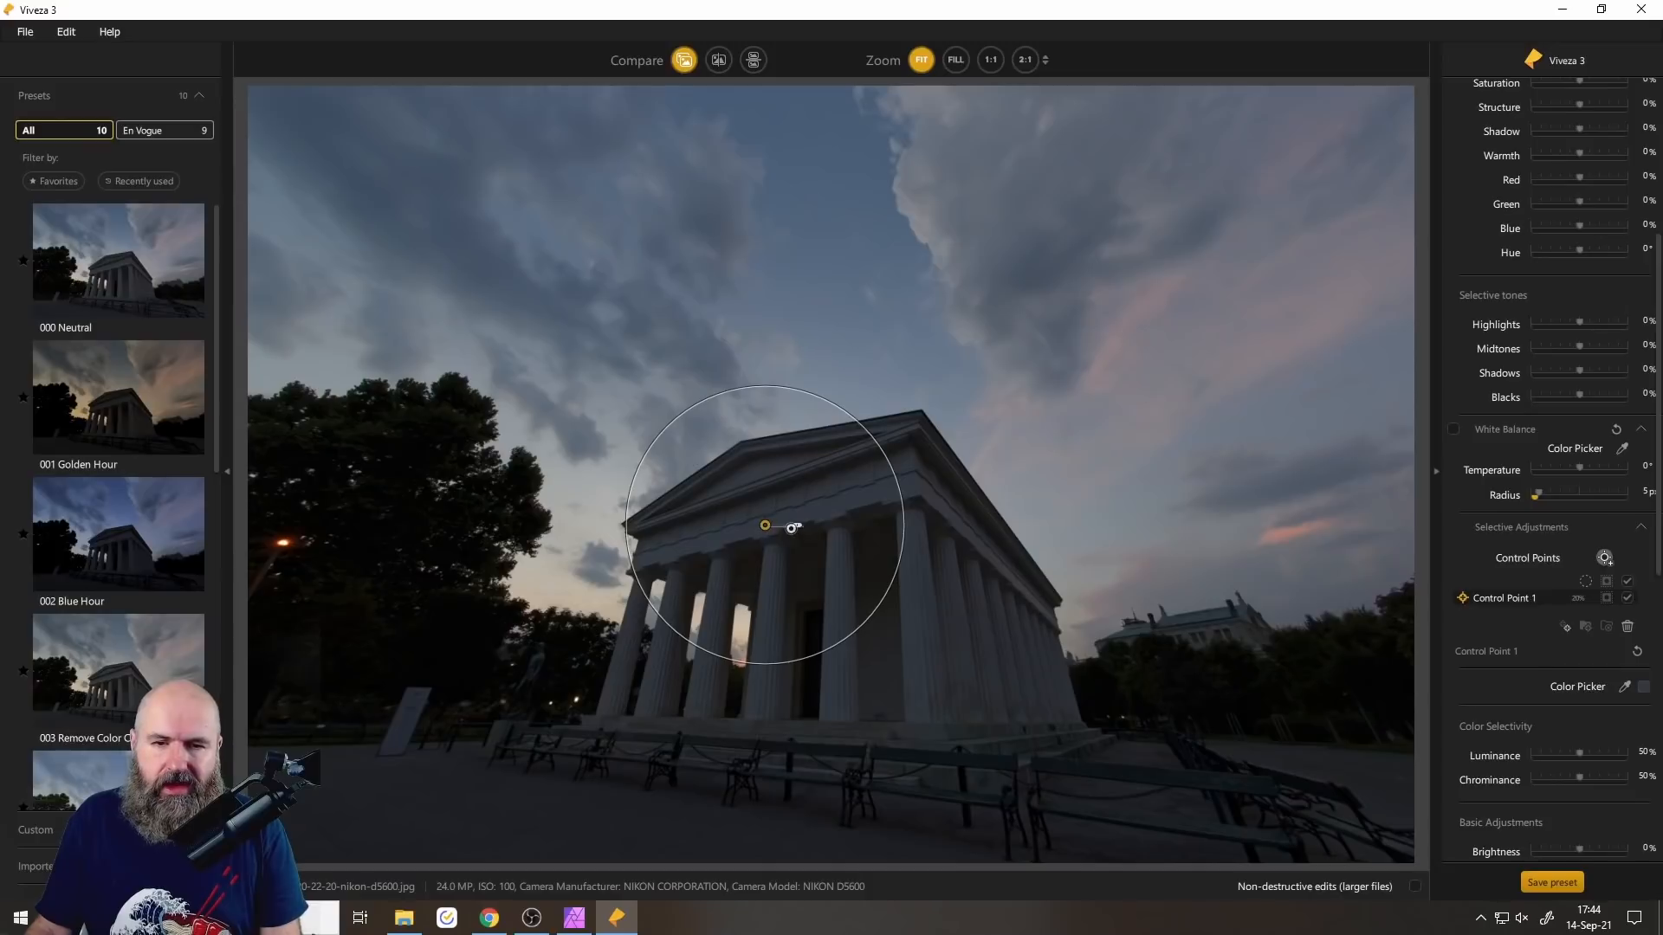
{"action": "mouse_move", "coordinate": [798, 526]}
{"action": "left_mouse_down"}
{"action": "mouse_move", "coordinate": [827, 524]}
{"action": "mouse_move", "coordinate": [813, 524]}
{"action": "left_mouse_up"}
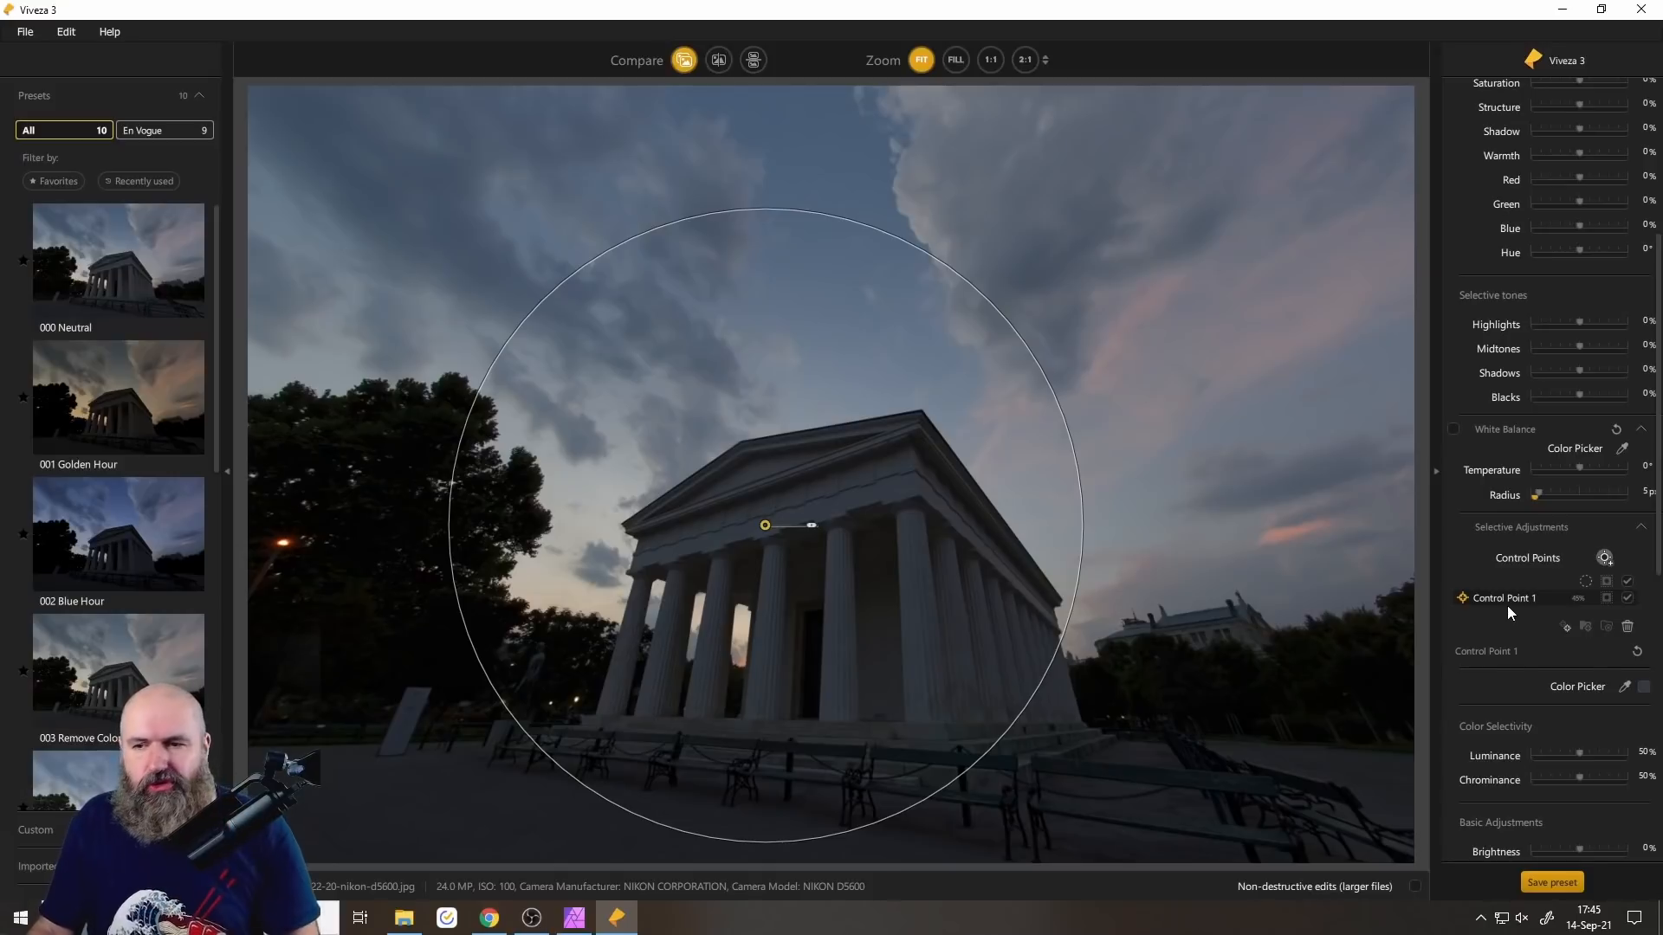
Using the mask preview, set the facade control point's color selectivity to Luminance 69% and Chrominance 61%, then hide the mask.
{"action": "left_click", "coordinate": [1606, 597]}
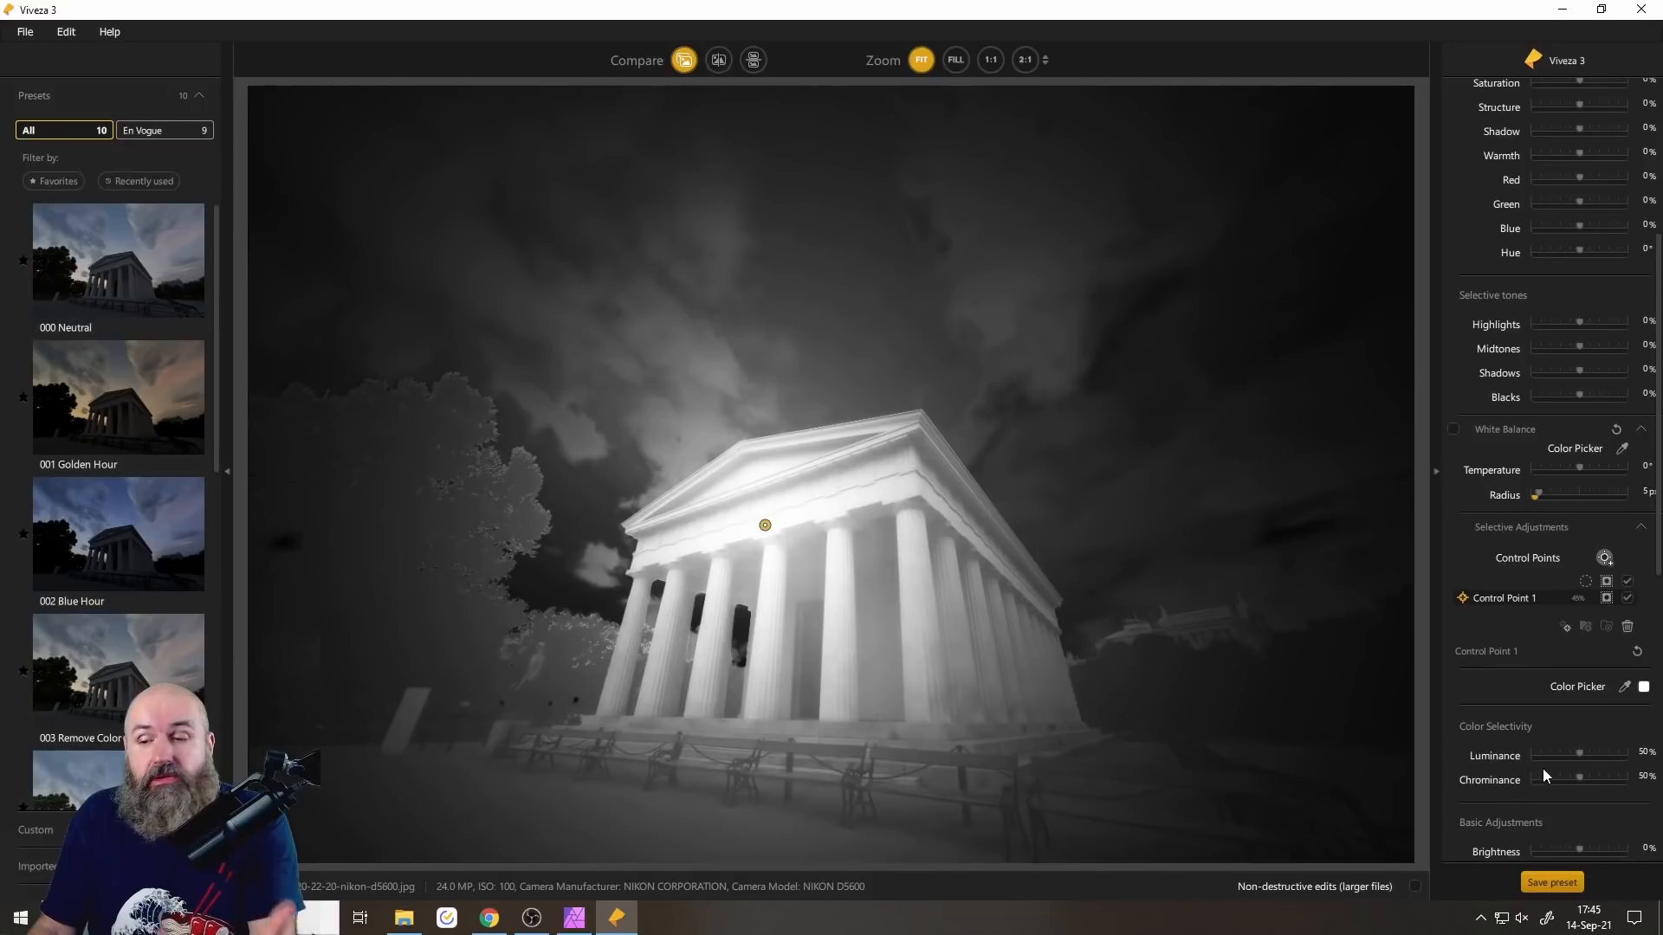
{"action": "left_click_drag", "start_coordinate": [1578, 756], "coordinate": [1598, 752]}
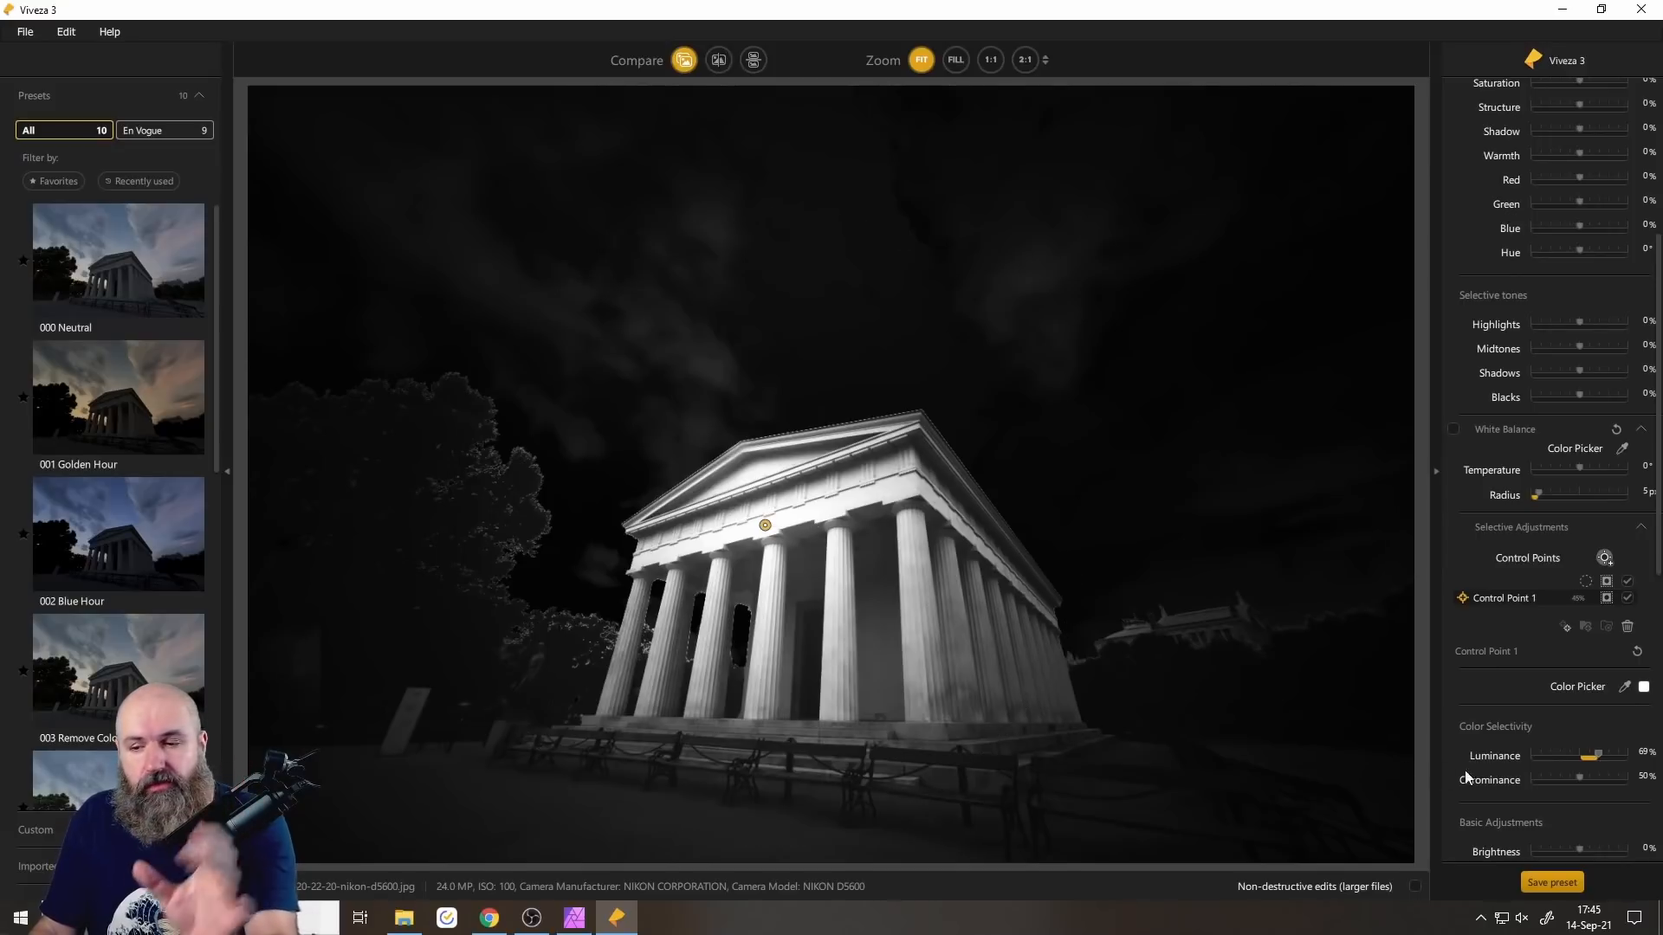
{"action": "mouse_move", "coordinate": [1578, 776]}
{"action": "left_mouse_down"}
{"action": "mouse_move", "coordinate": [1604, 773]}
{"action": "mouse_move", "coordinate": [1588, 776]}
{"action": "left_mouse_up"}
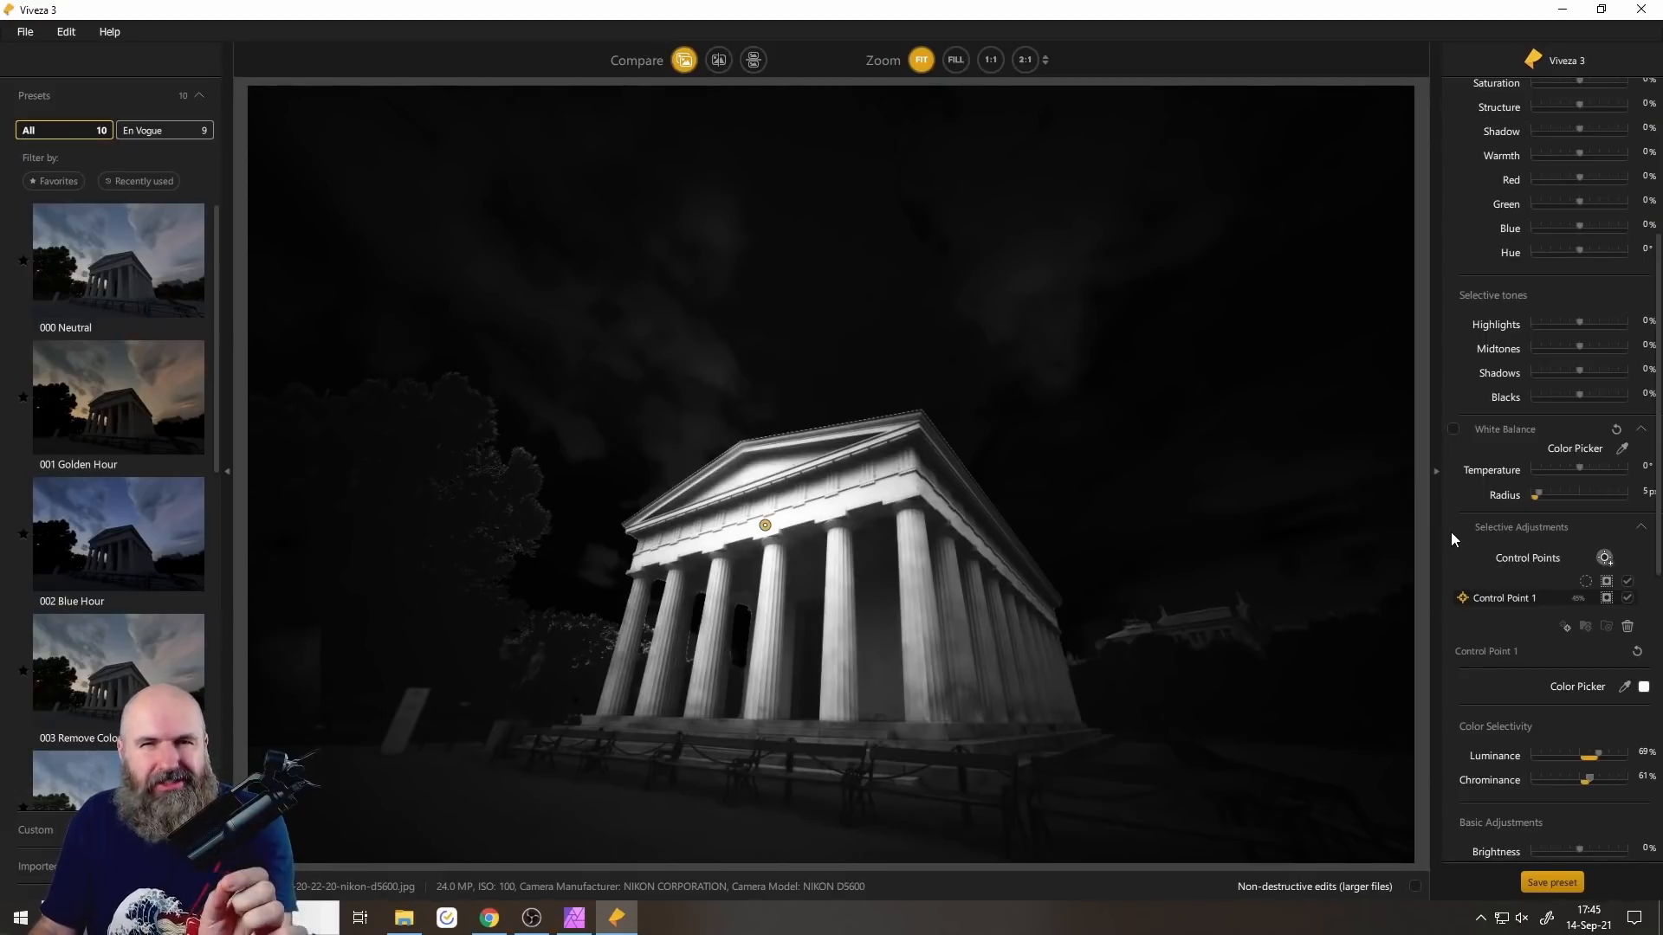
{"action": "left_click", "coordinate": [1609, 596]}
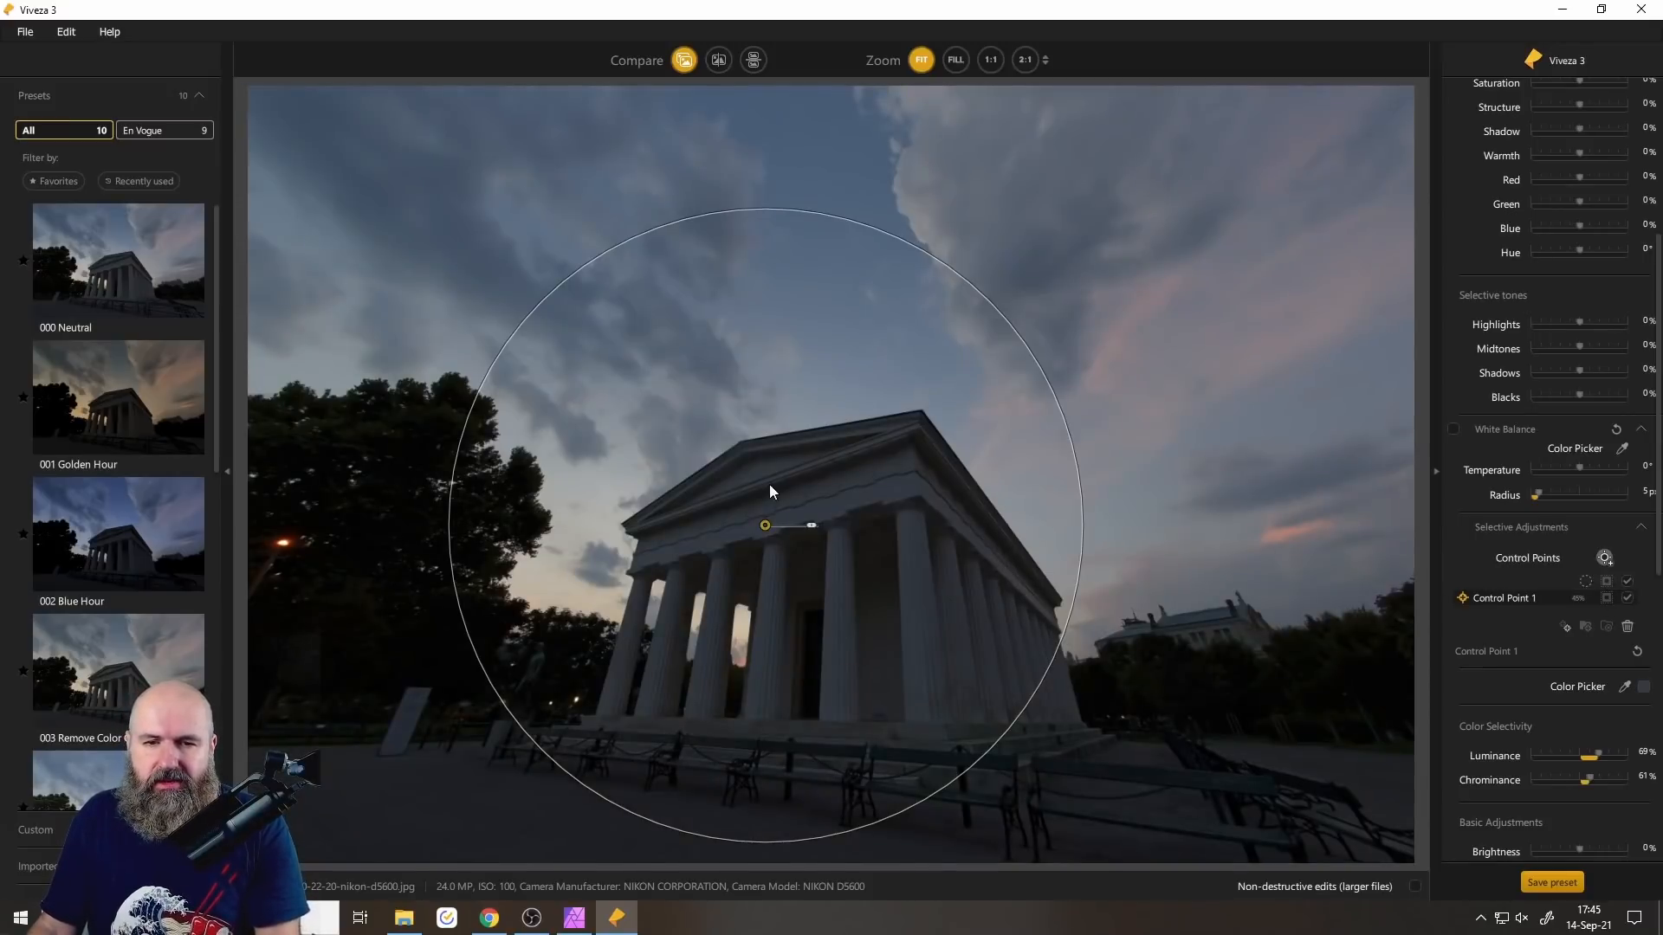
Adjust the facade control point to Brightness 56%, Contrast 13% and Structure 29%.
{"action": "scroll", "coordinate": [1583, 629], "scroll_direction": "down", "scroll_amount": 6}
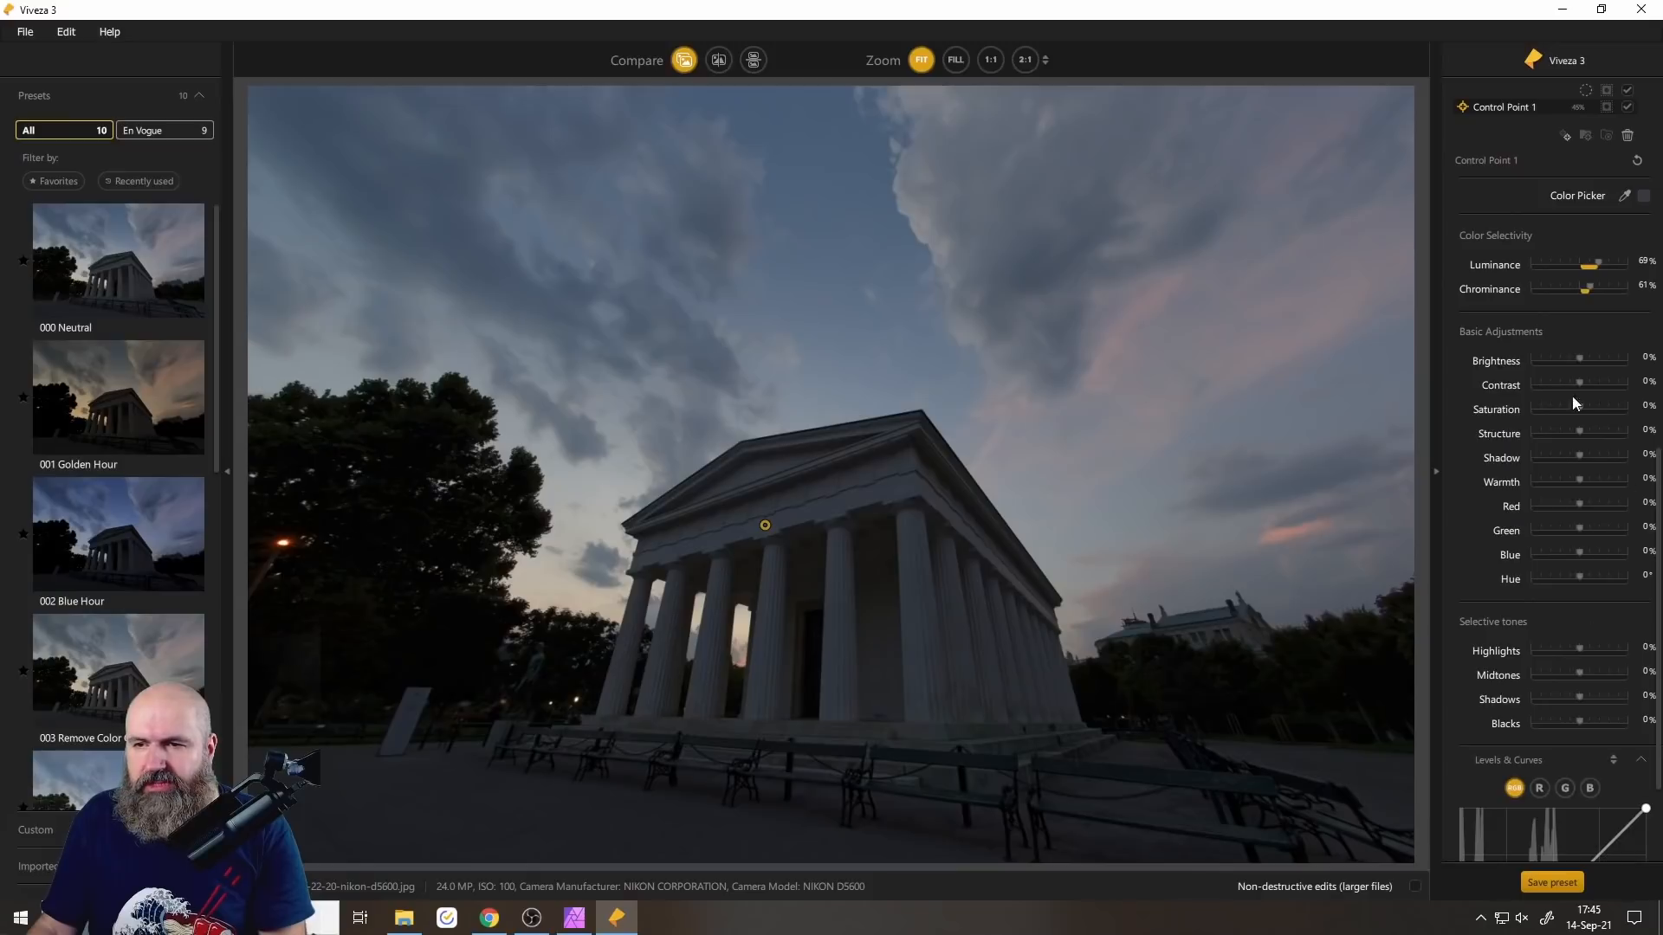
{"action": "mouse_move", "coordinate": [851, 571]}
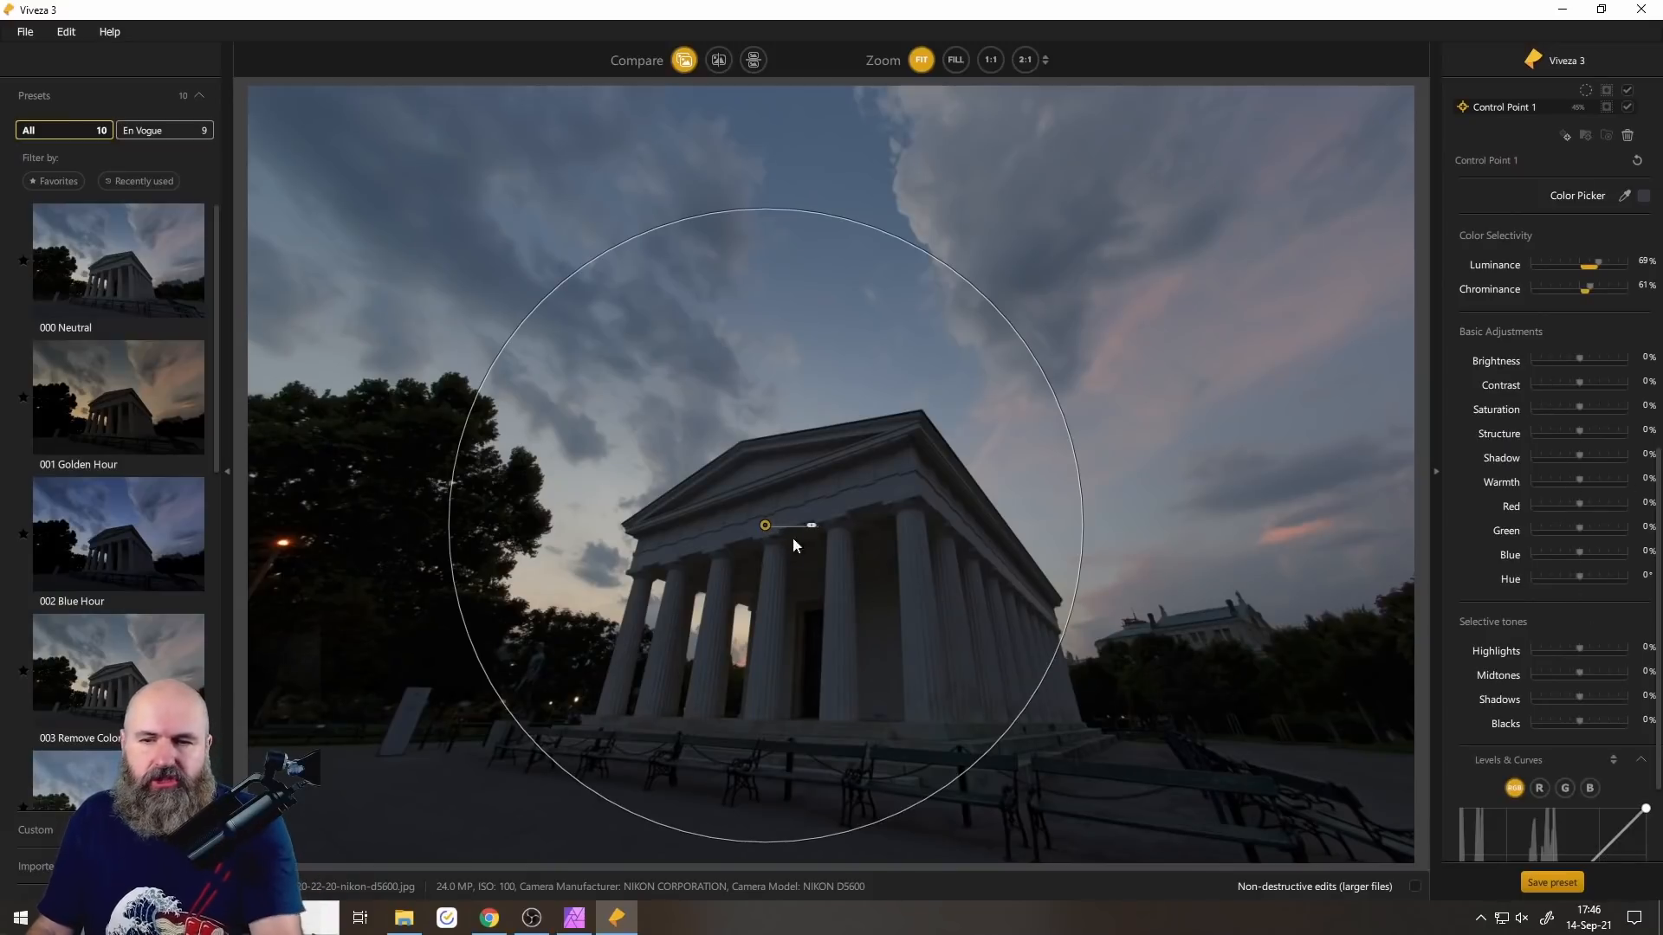
{"action": "left_click_drag", "start_coordinate": [1582, 356], "coordinate": [1605, 353]}
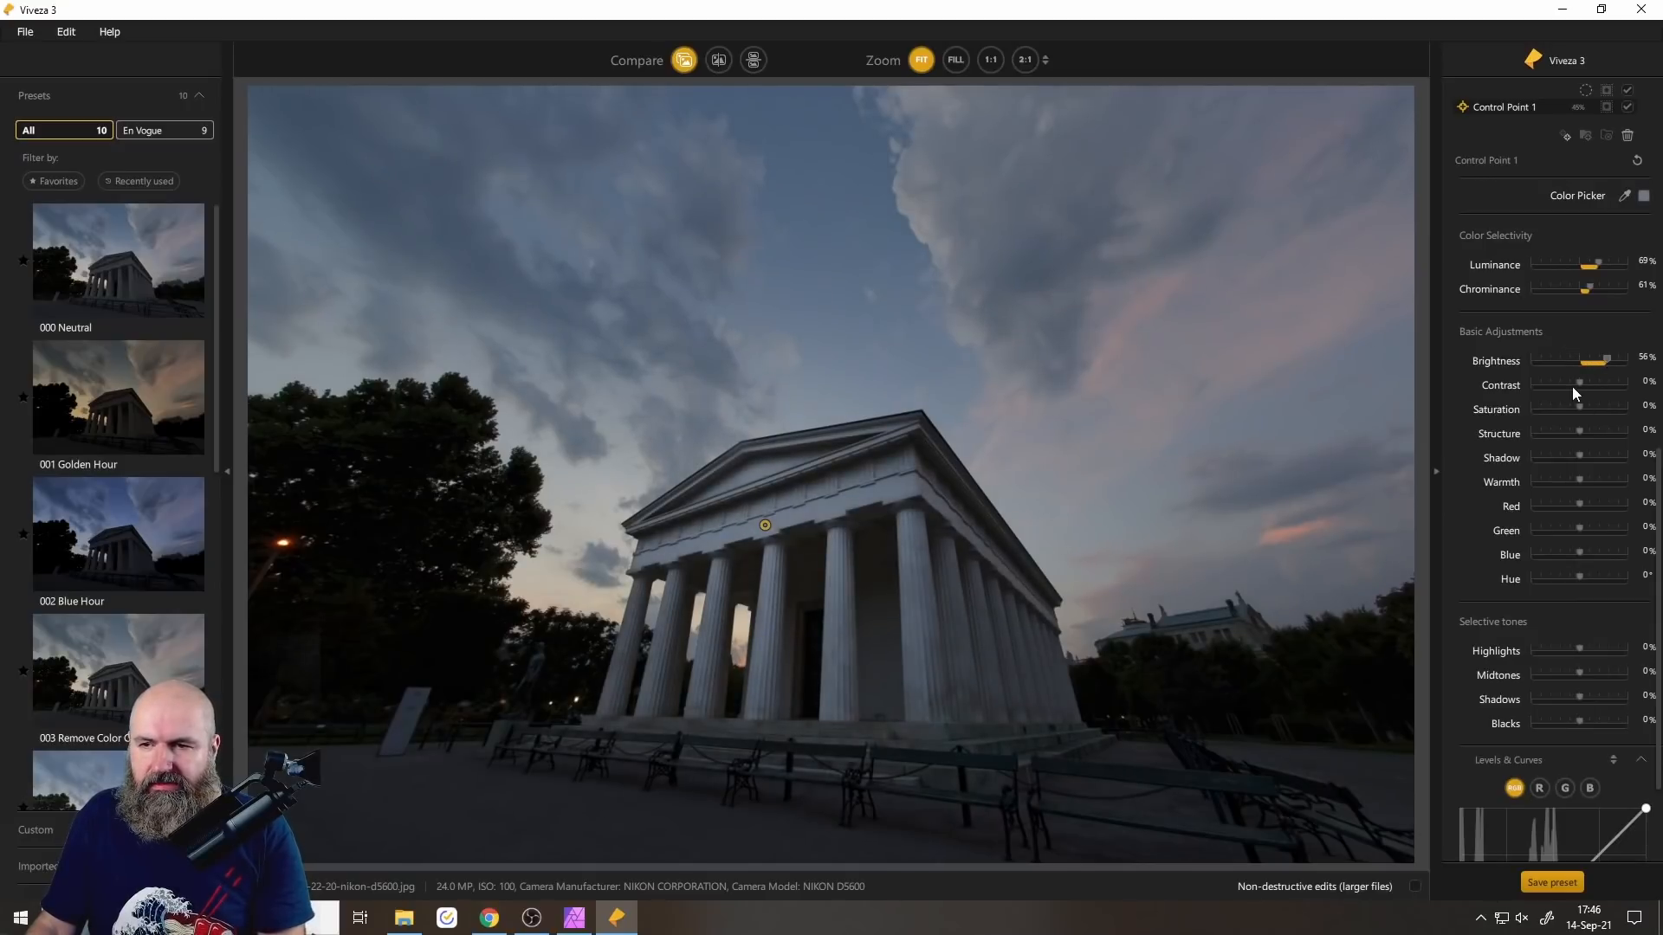
{"action": "left_click_drag", "start_coordinate": [1582, 431], "coordinate": [1593, 430]}
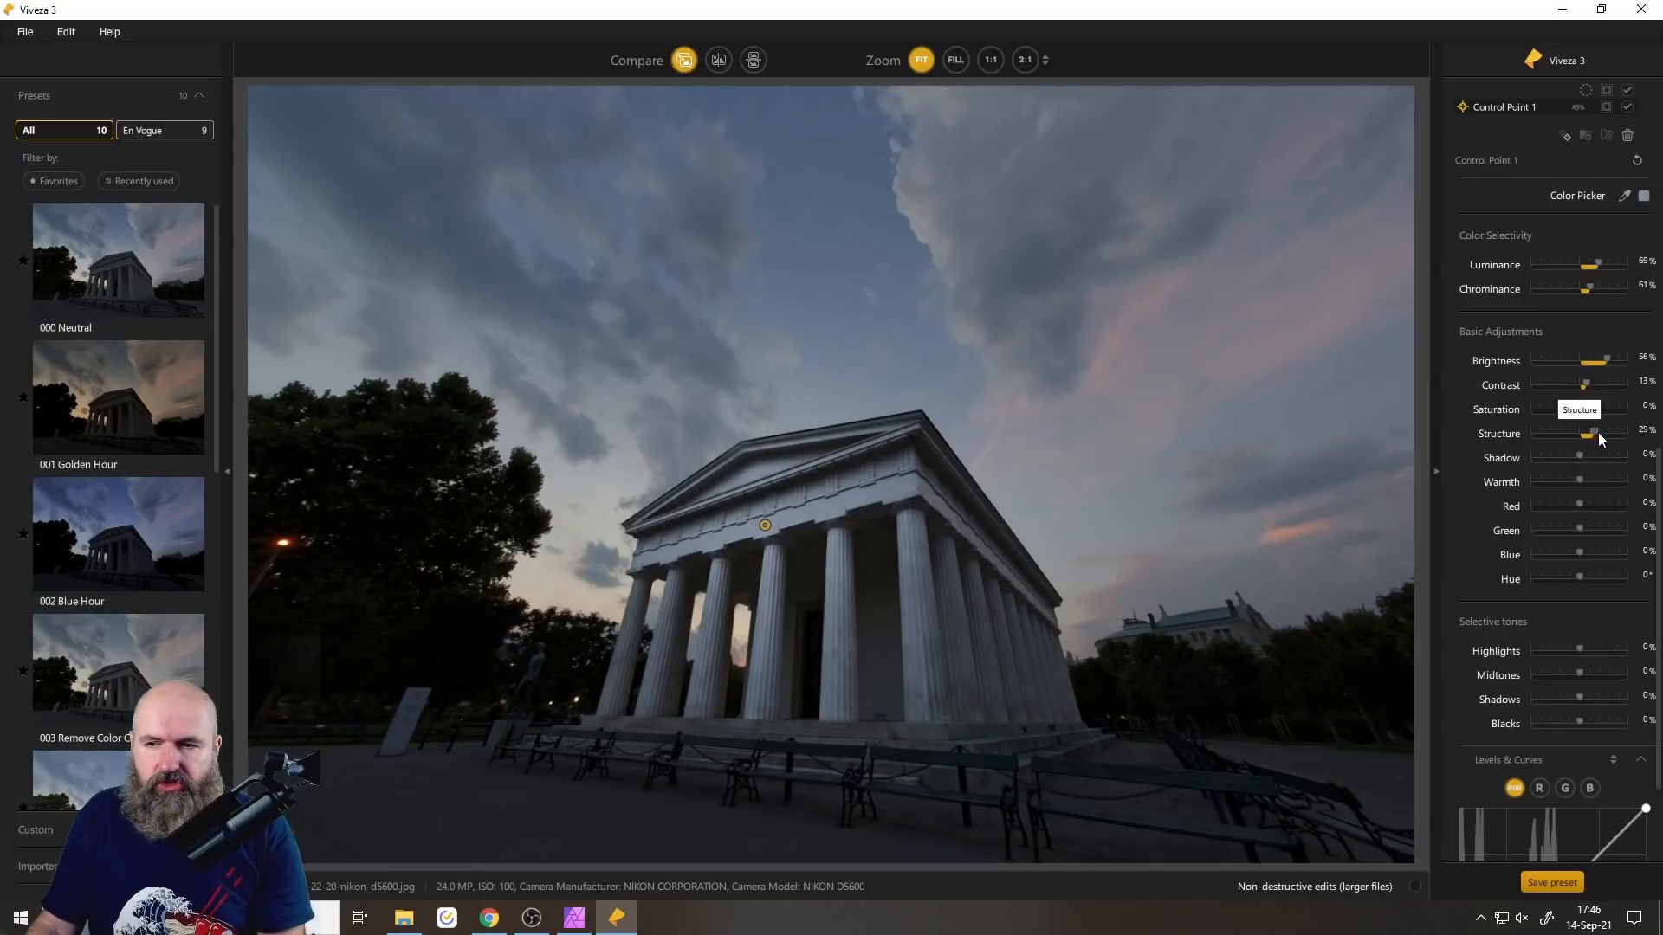
Duplicate the facade control point onto the temple's right-hand side, shrink the copy's circle and deselect it.
{"action": "mouse_move", "coordinate": [765, 528]}
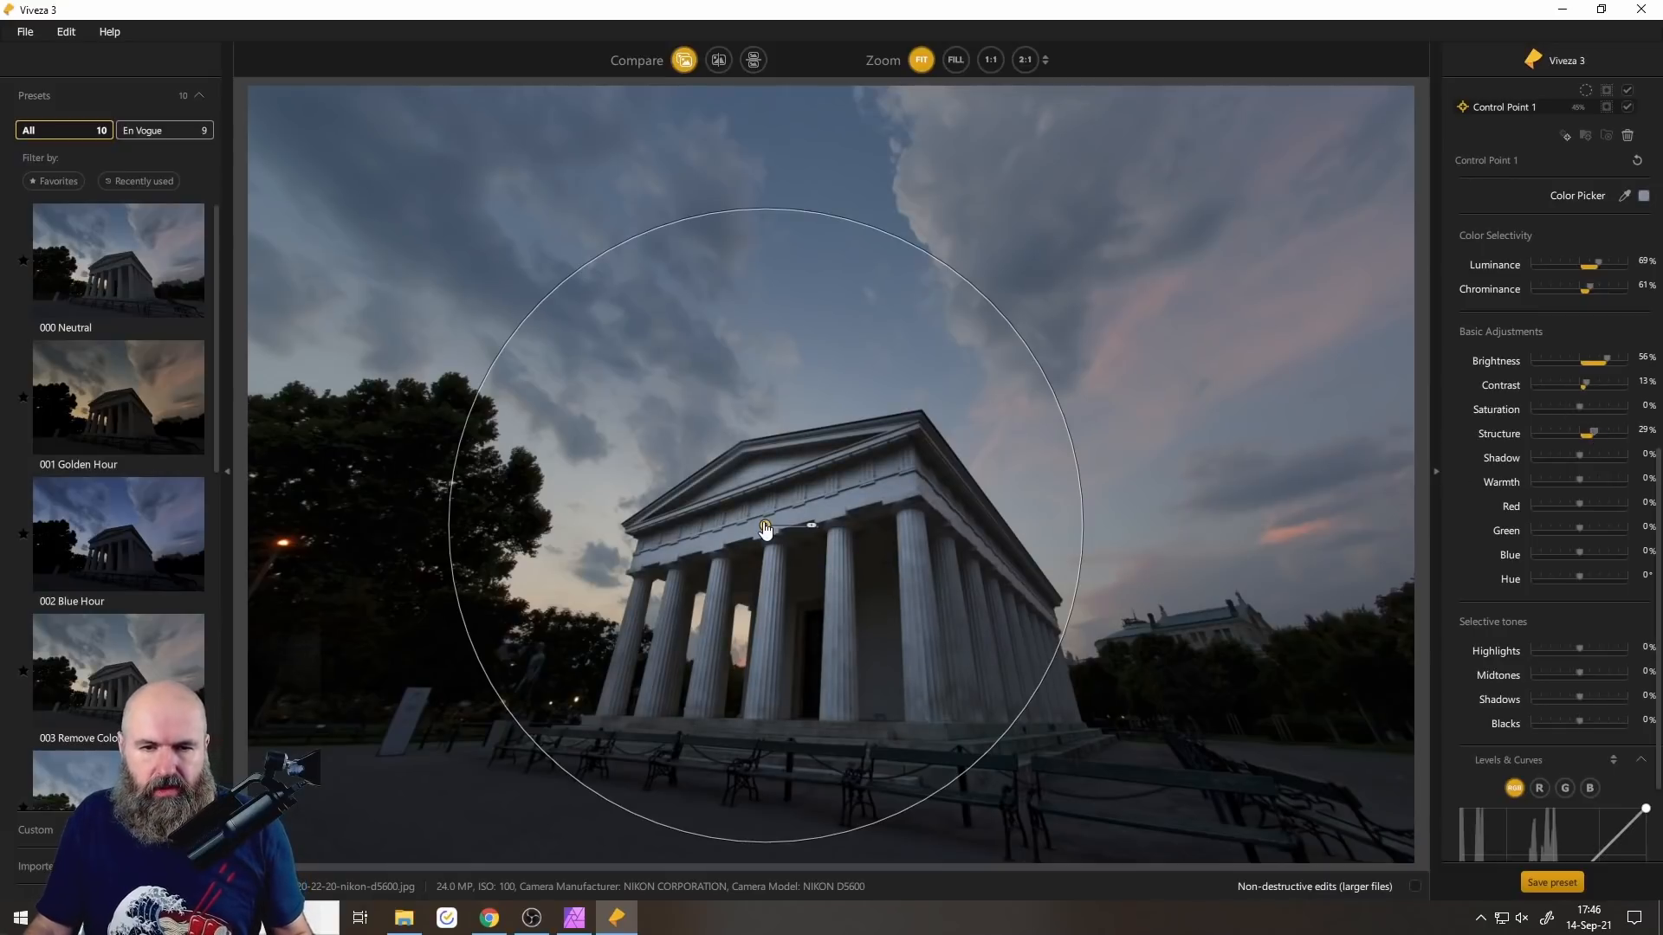
{"action": "left_click_drag", "start_coordinate": [768, 532], "coordinate": [992, 559]}
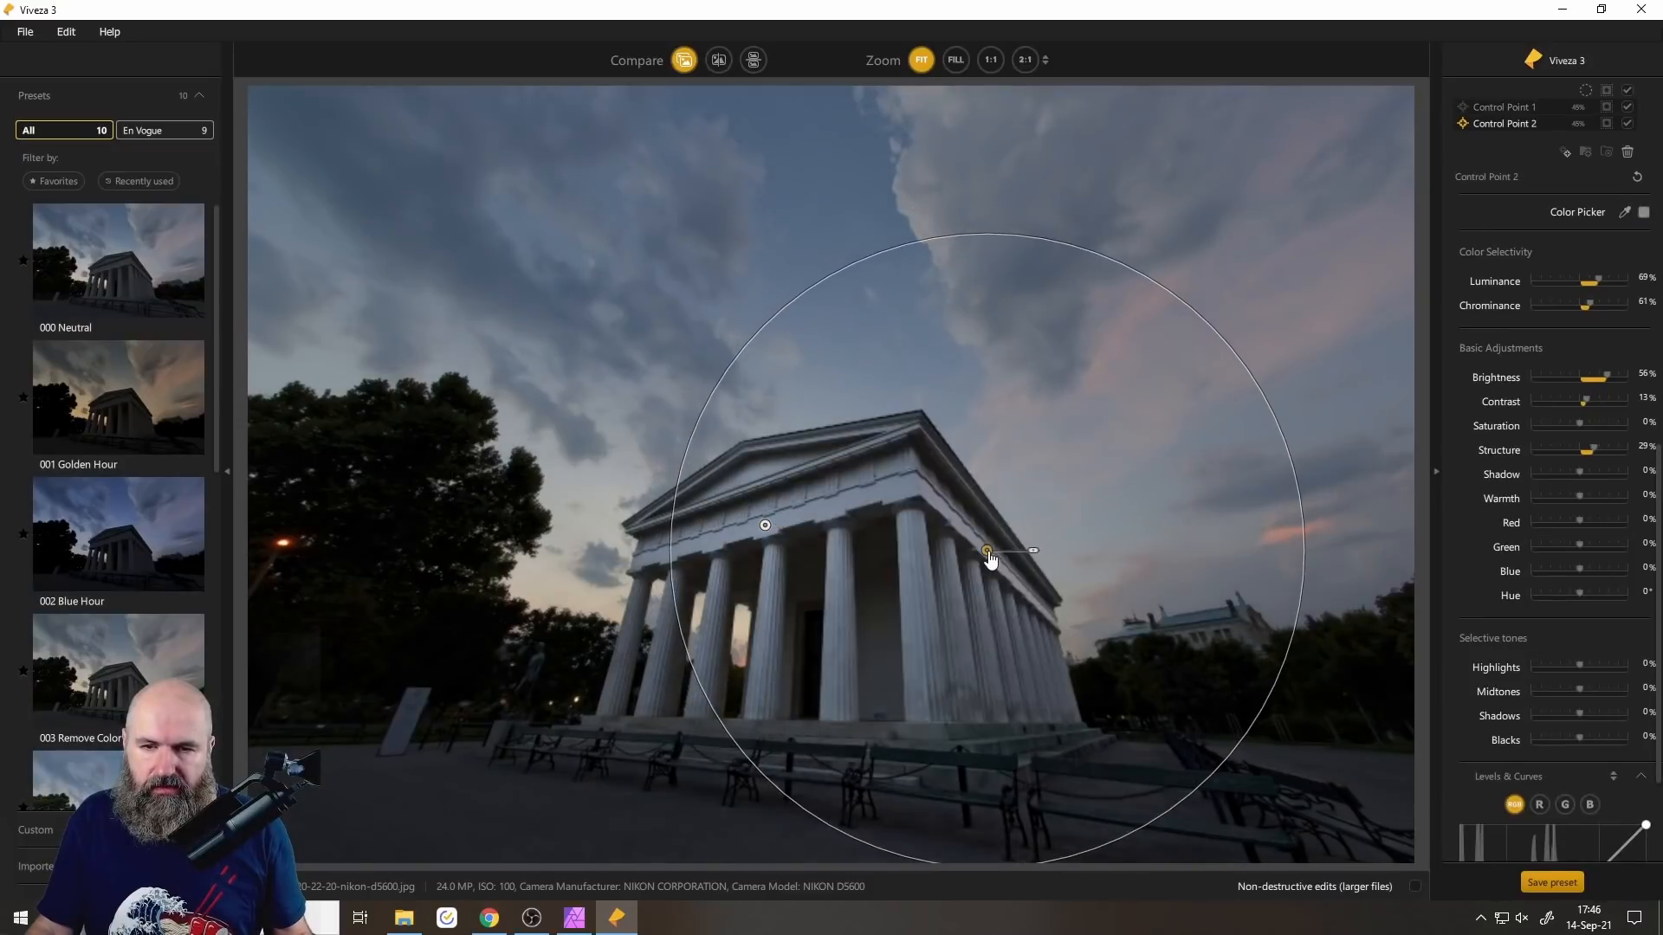
{"action": "left_click", "coordinate": [1036, 549]}
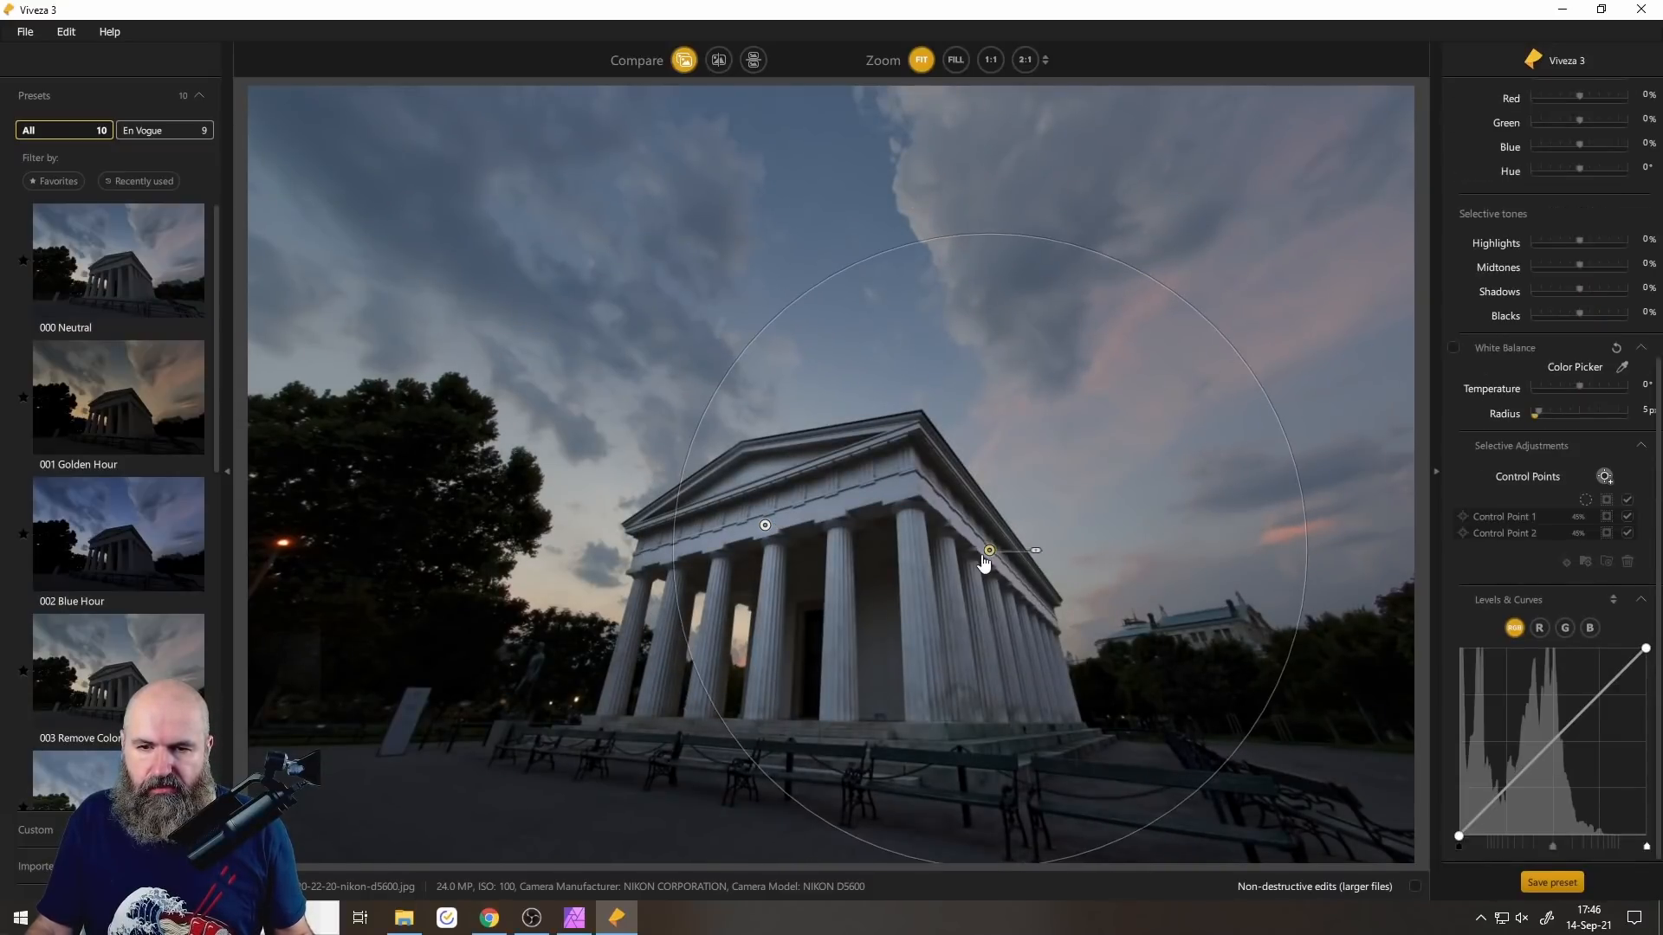
{"action": "left_click_drag", "start_coordinate": [1031, 551], "coordinate": [991, 560]}
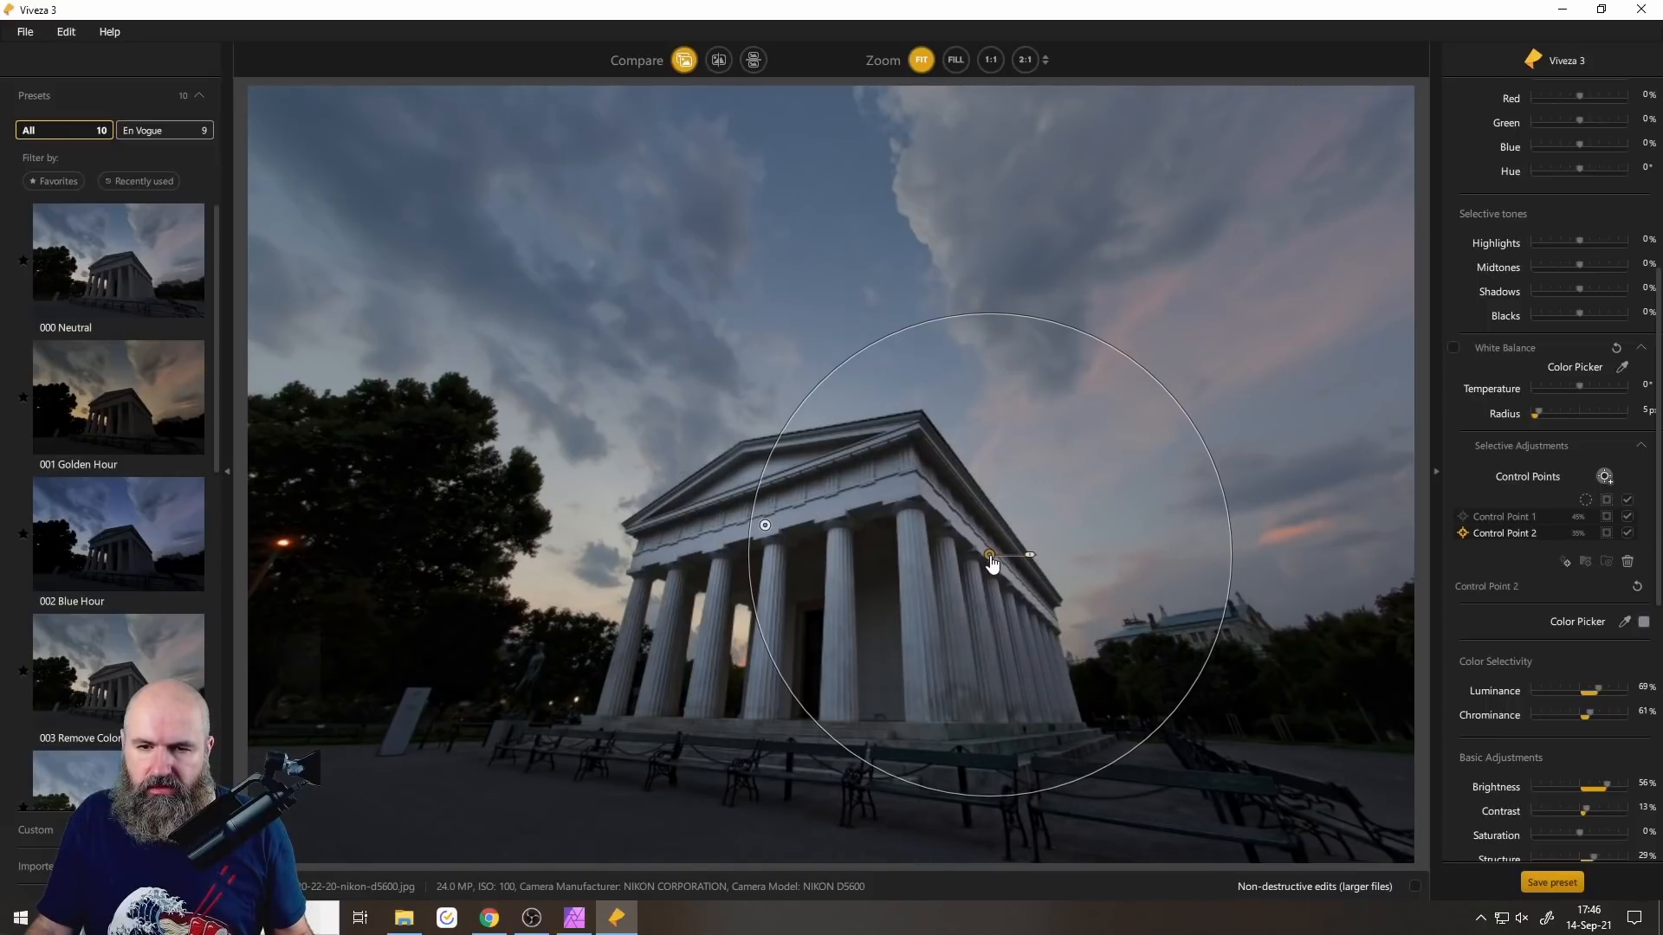
{"action": "left_click", "coordinate": [733, 314]}
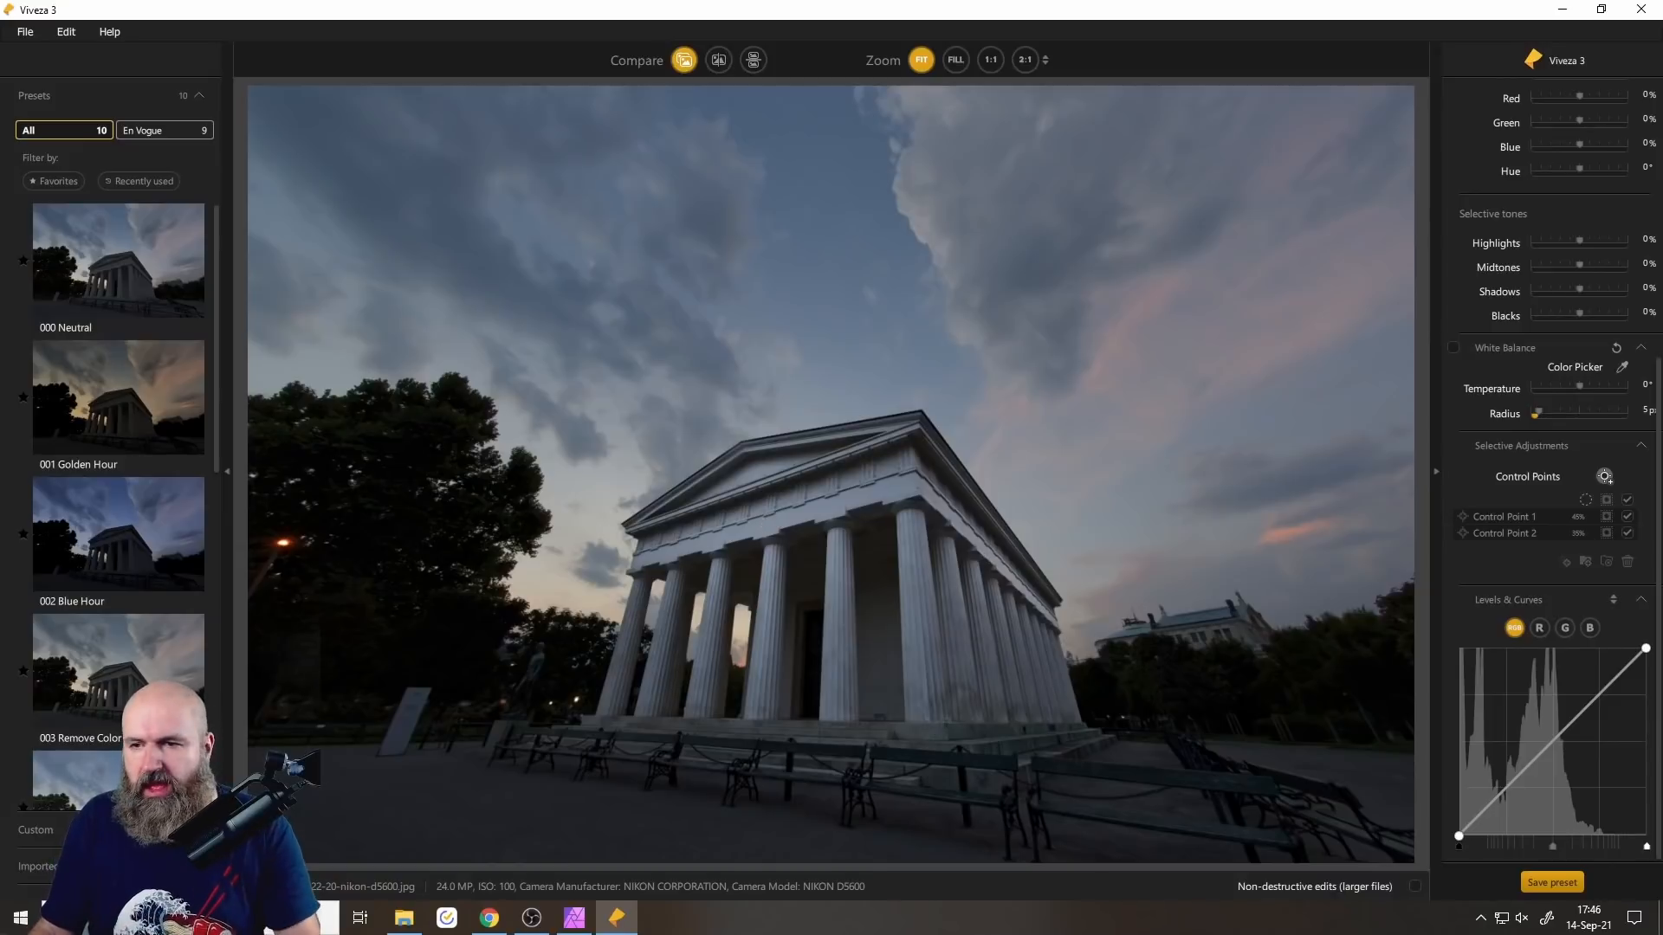
Add a control point in the blue sky above the temple and enlarge its radius to 72%.
{"action": "left_click", "coordinate": [1605, 476]}
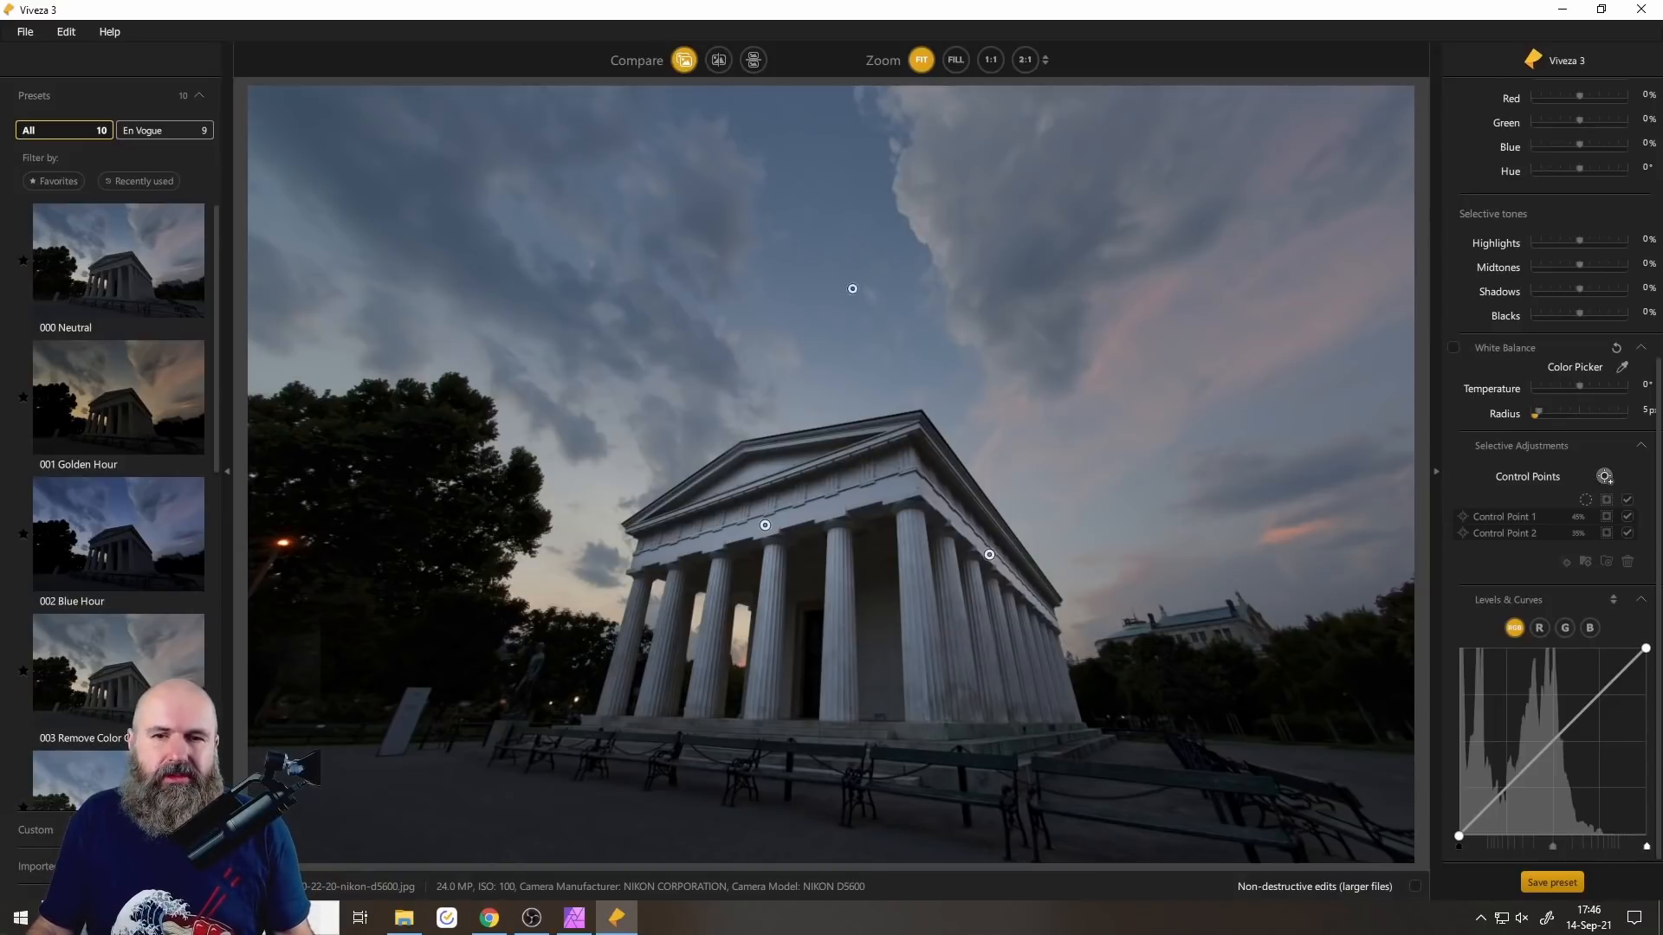
{"action": "left_click", "coordinate": [829, 247]}
{"action": "left_click_drag", "start_coordinate": [864, 248], "coordinate": [894, 247]}
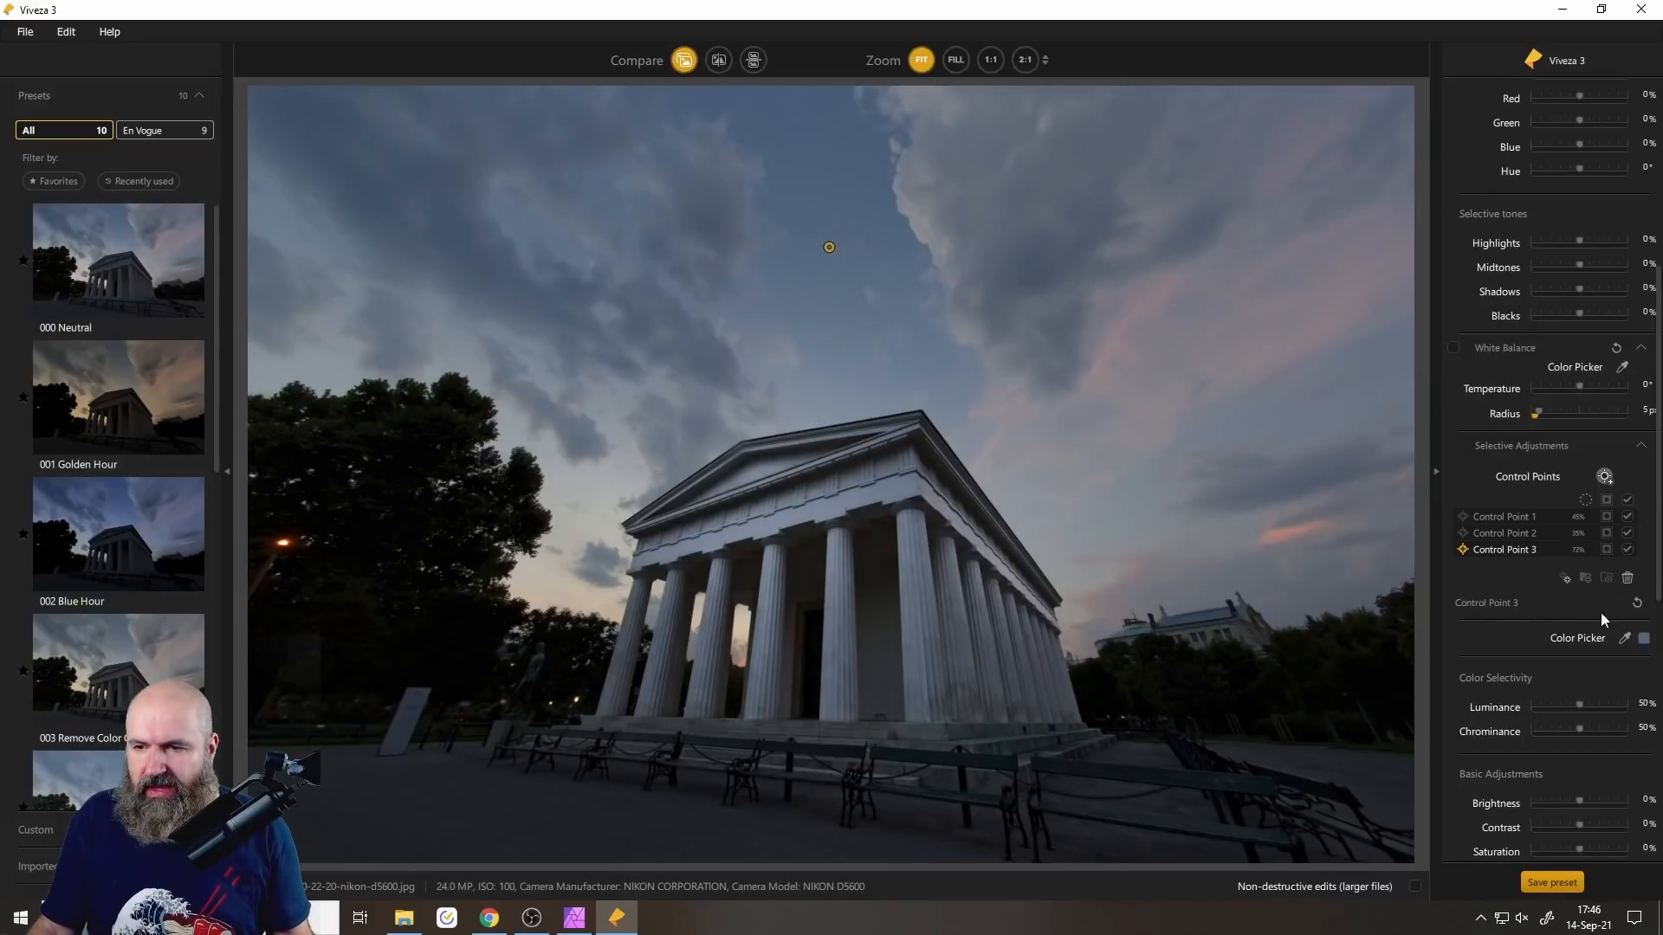
Using the mask preview, set the blue sky point's color selectivity to Luminance 63% and Chrominance 61%, then hide the mask.
{"action": "left_click", "coordinate": [1604, 550]}
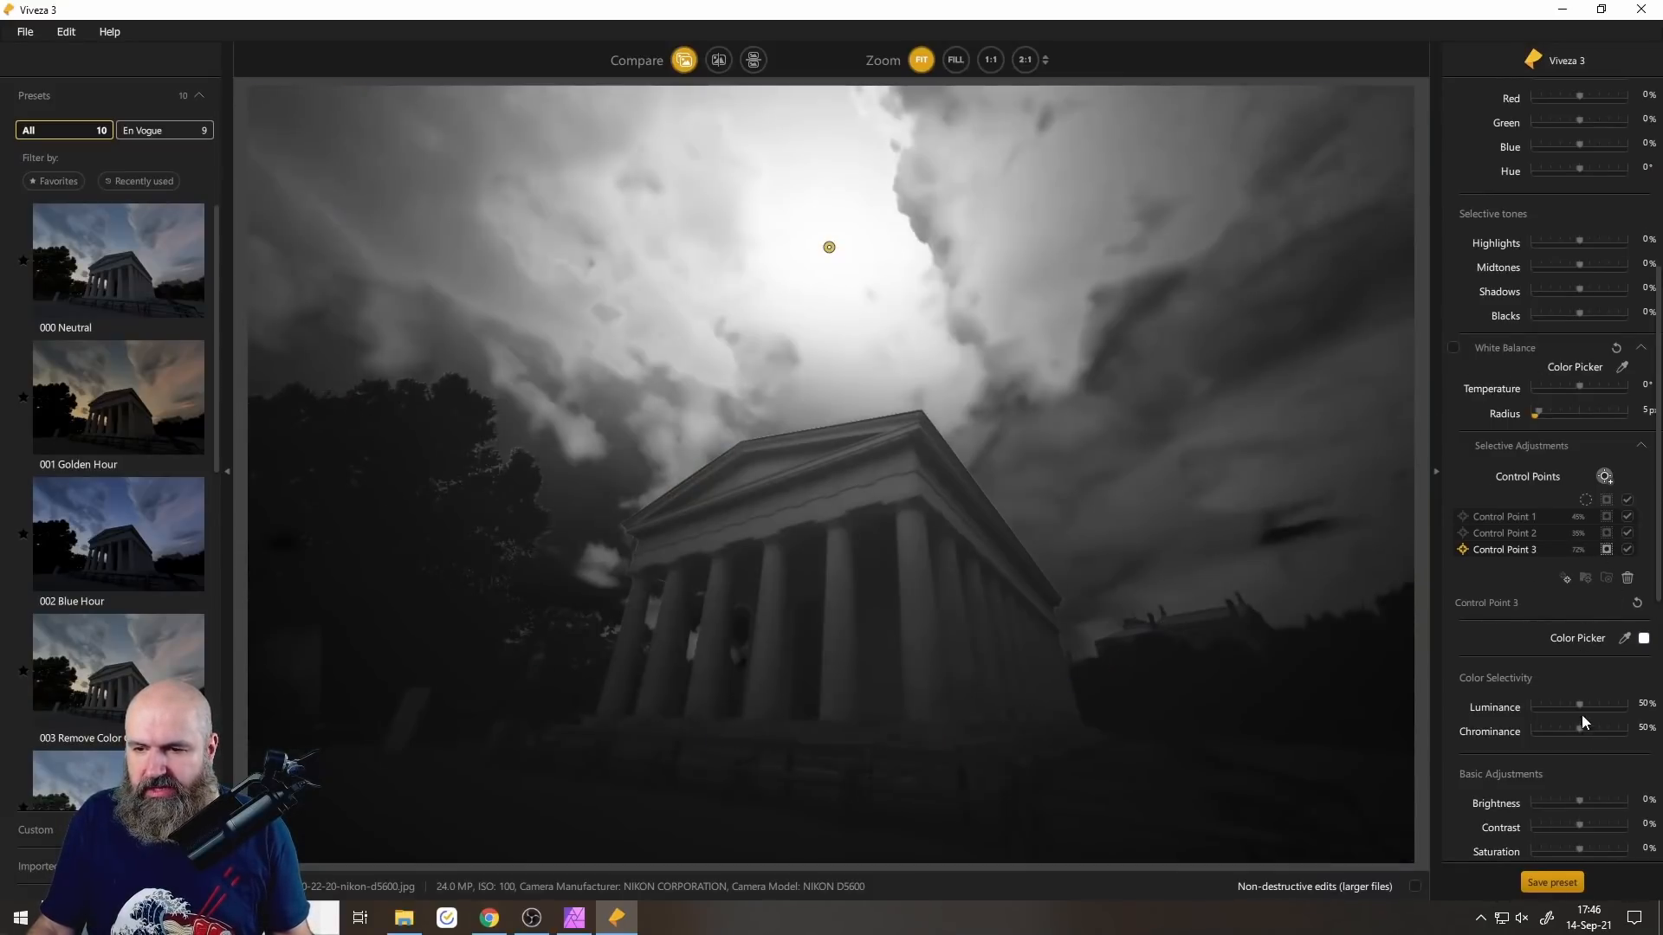
{"action": "left_click_drag", "start_coordinate": [1580, 730], "coordinate": [1592, 702]}
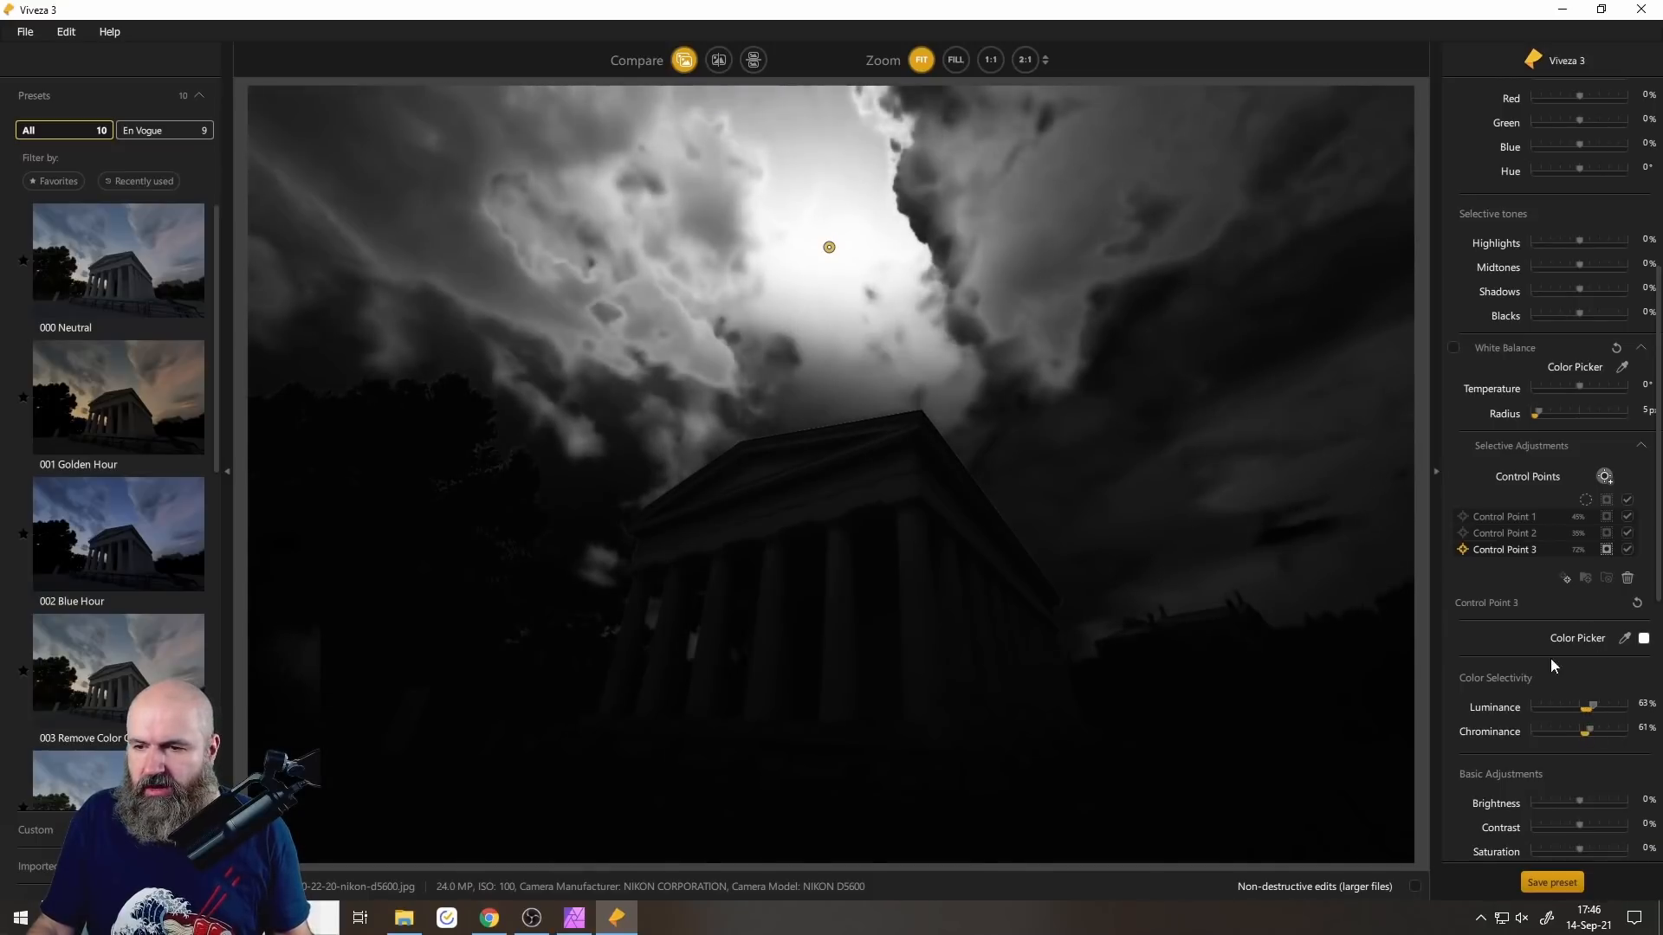
{"action": "scroll", "coordinate": [1538, 661], "scroll_direction": "down", "scroll_amount": 3}
{"action": "left_click", "coordinate": [1608, 235]}
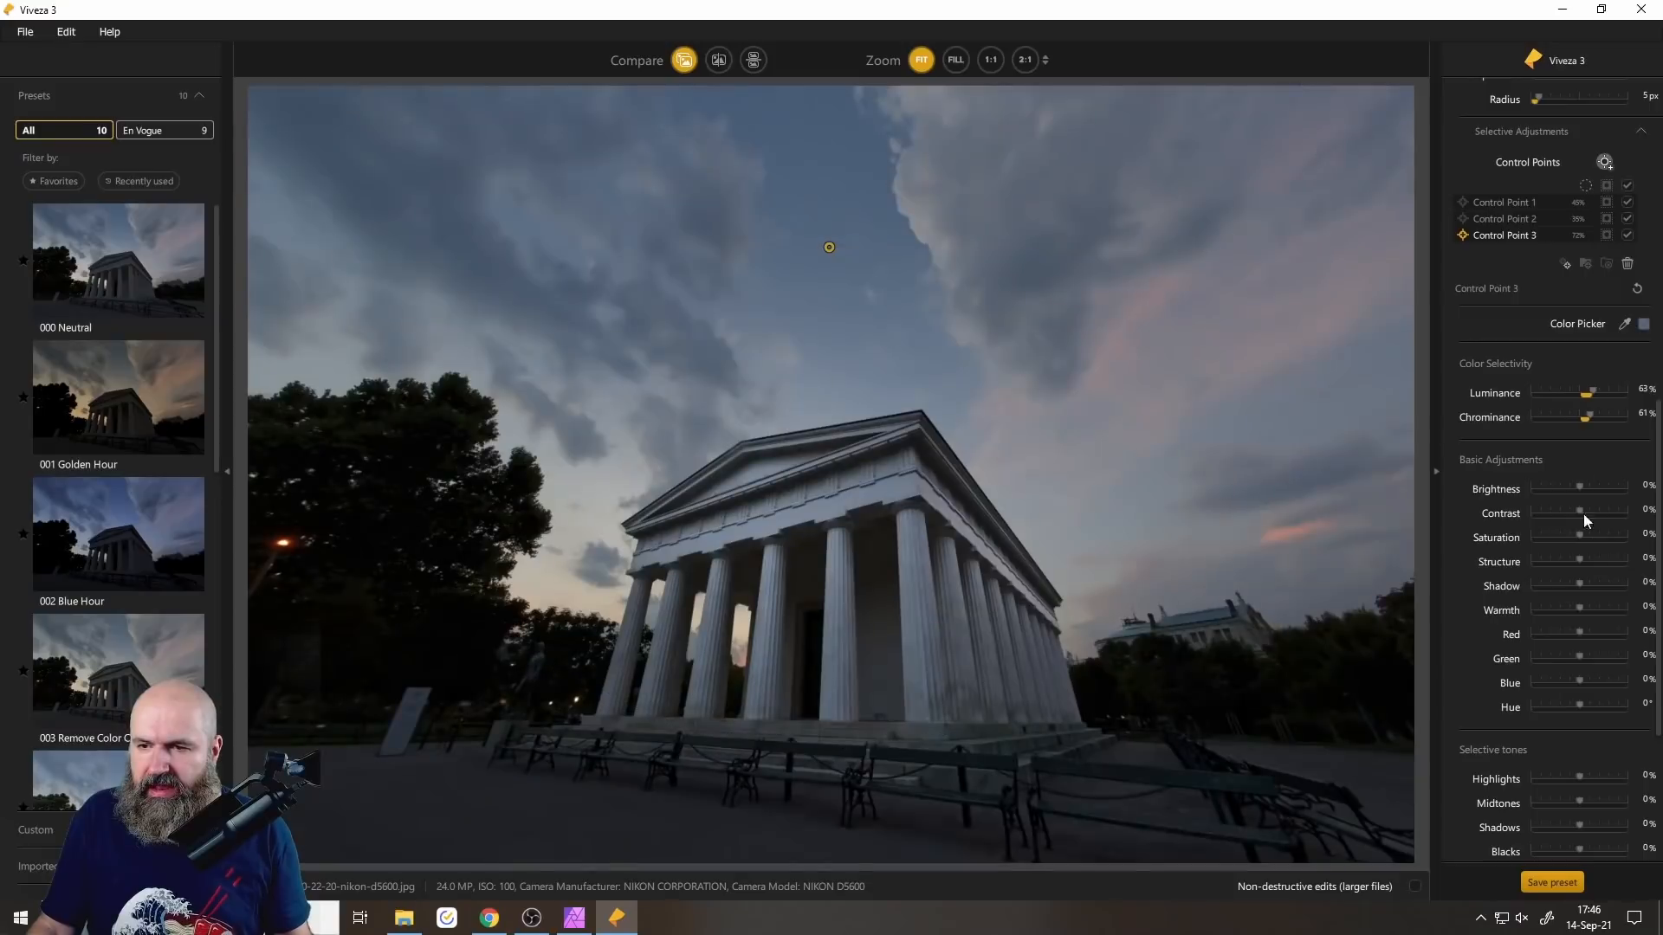
Set the sky point to Brightness -13% and Saturation 63%, and place two duplicates of it elsewhere in the sky.
{"action": "left_click_drag", "start_coordinate": [1568, 490], "coordinate": [1573, 490]}
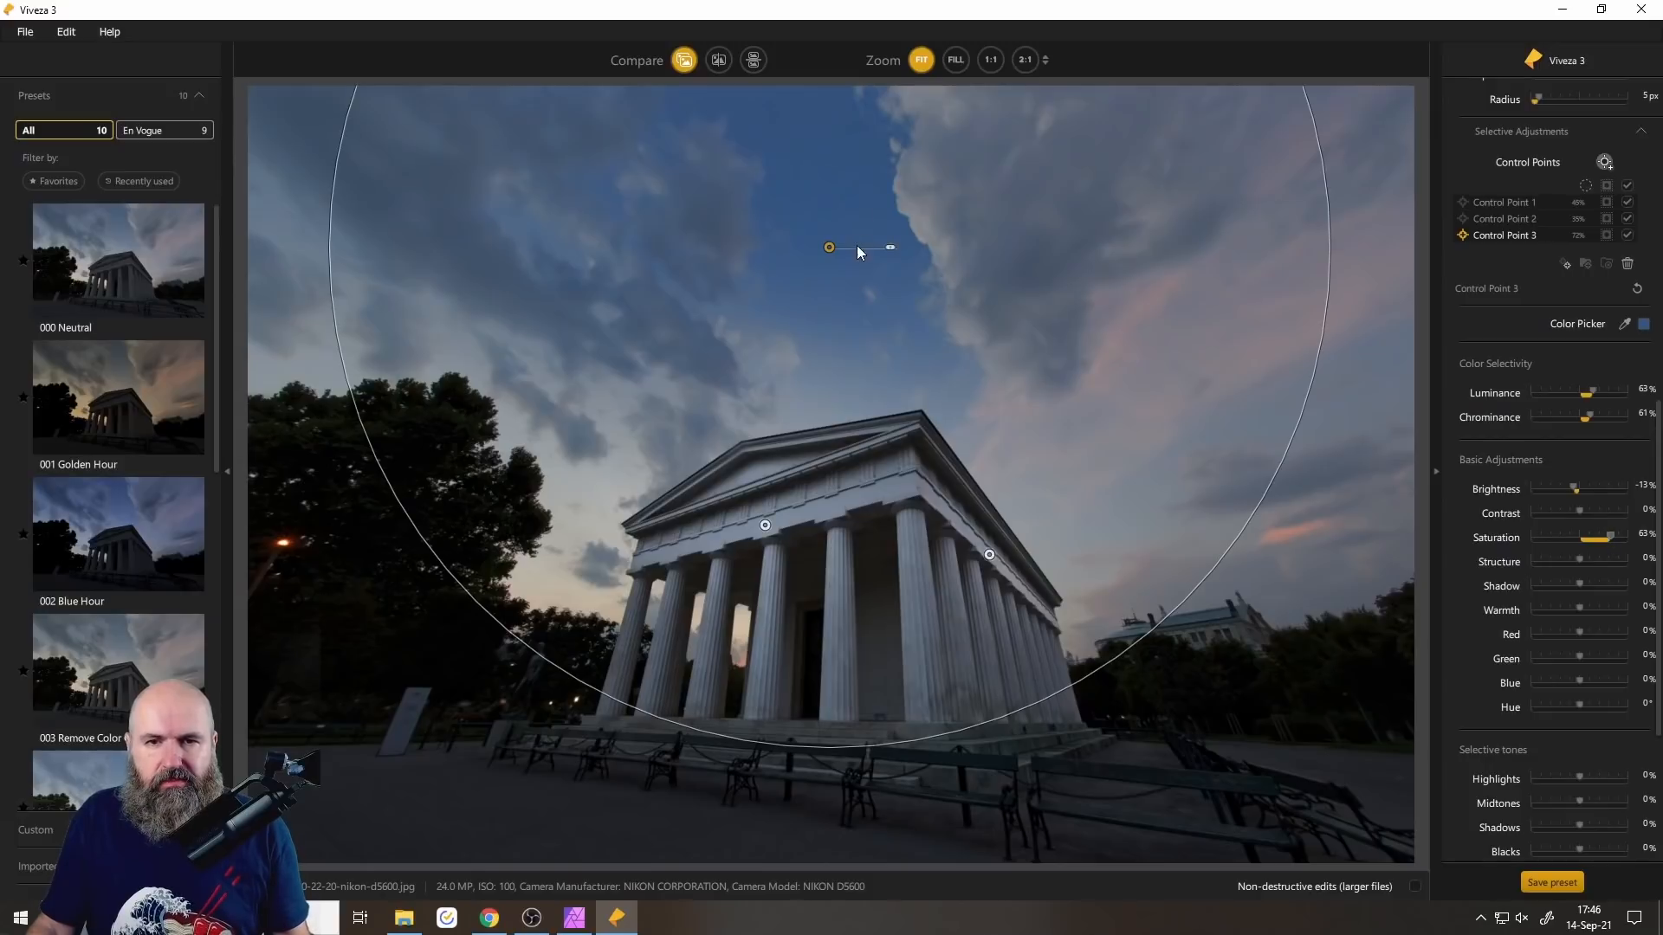
{"action": "left_click_drag", "start_coordinate": [830, 250], "coordinate": [1023, 248]}
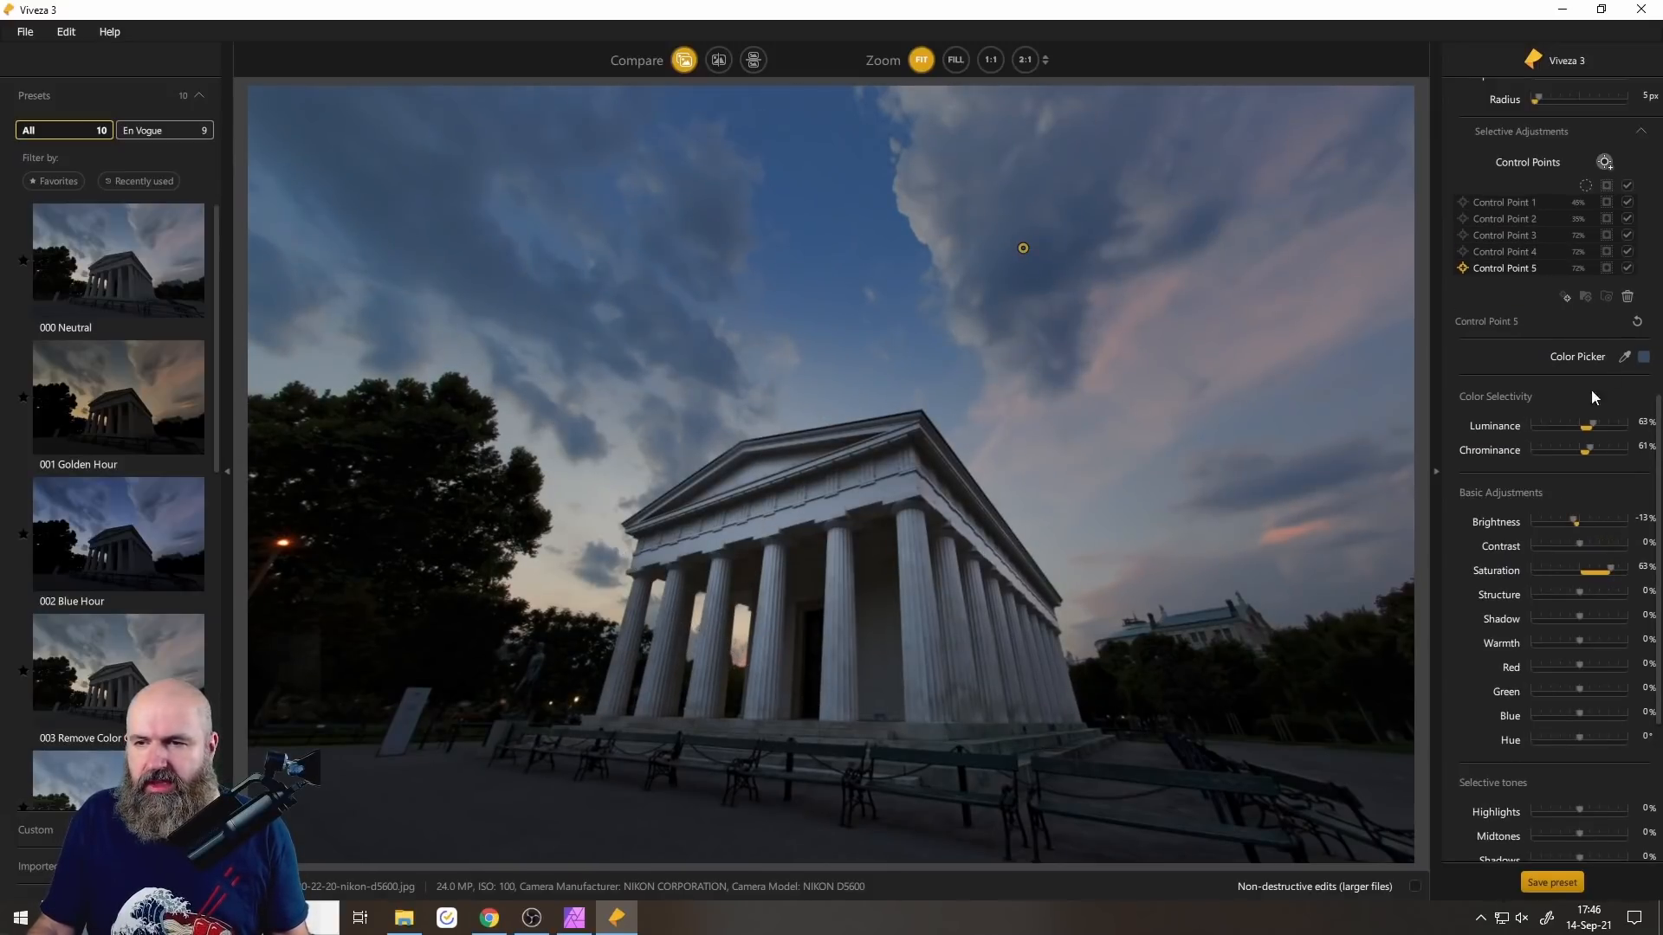
{"action": "scroll", "coordinate": [1589, 330], "scroll_direction": "up", "scroll_amount": 2}
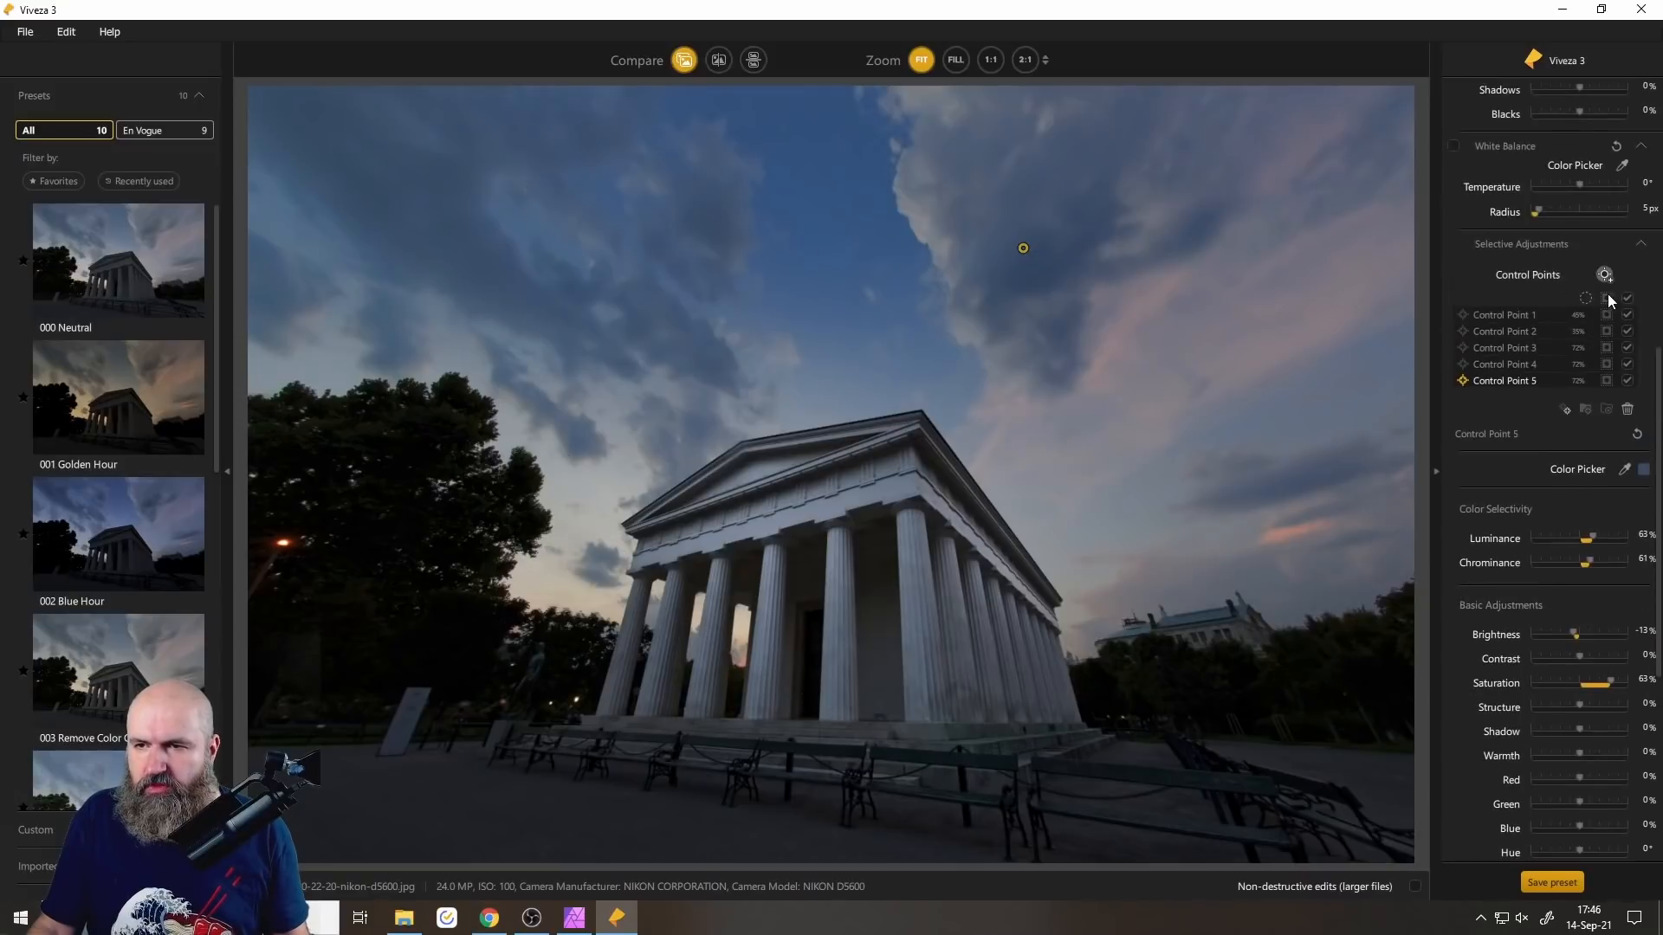
{"action": "left_click", "coordinate": [1162, 299]}
Add a control point on the pinkish clouds right of the temple, with a circle covering that part of the sky.
{"action": "scroll", "coordinate": [1573, 317], "scroll_direction": "up", "scroll_amount": 3}
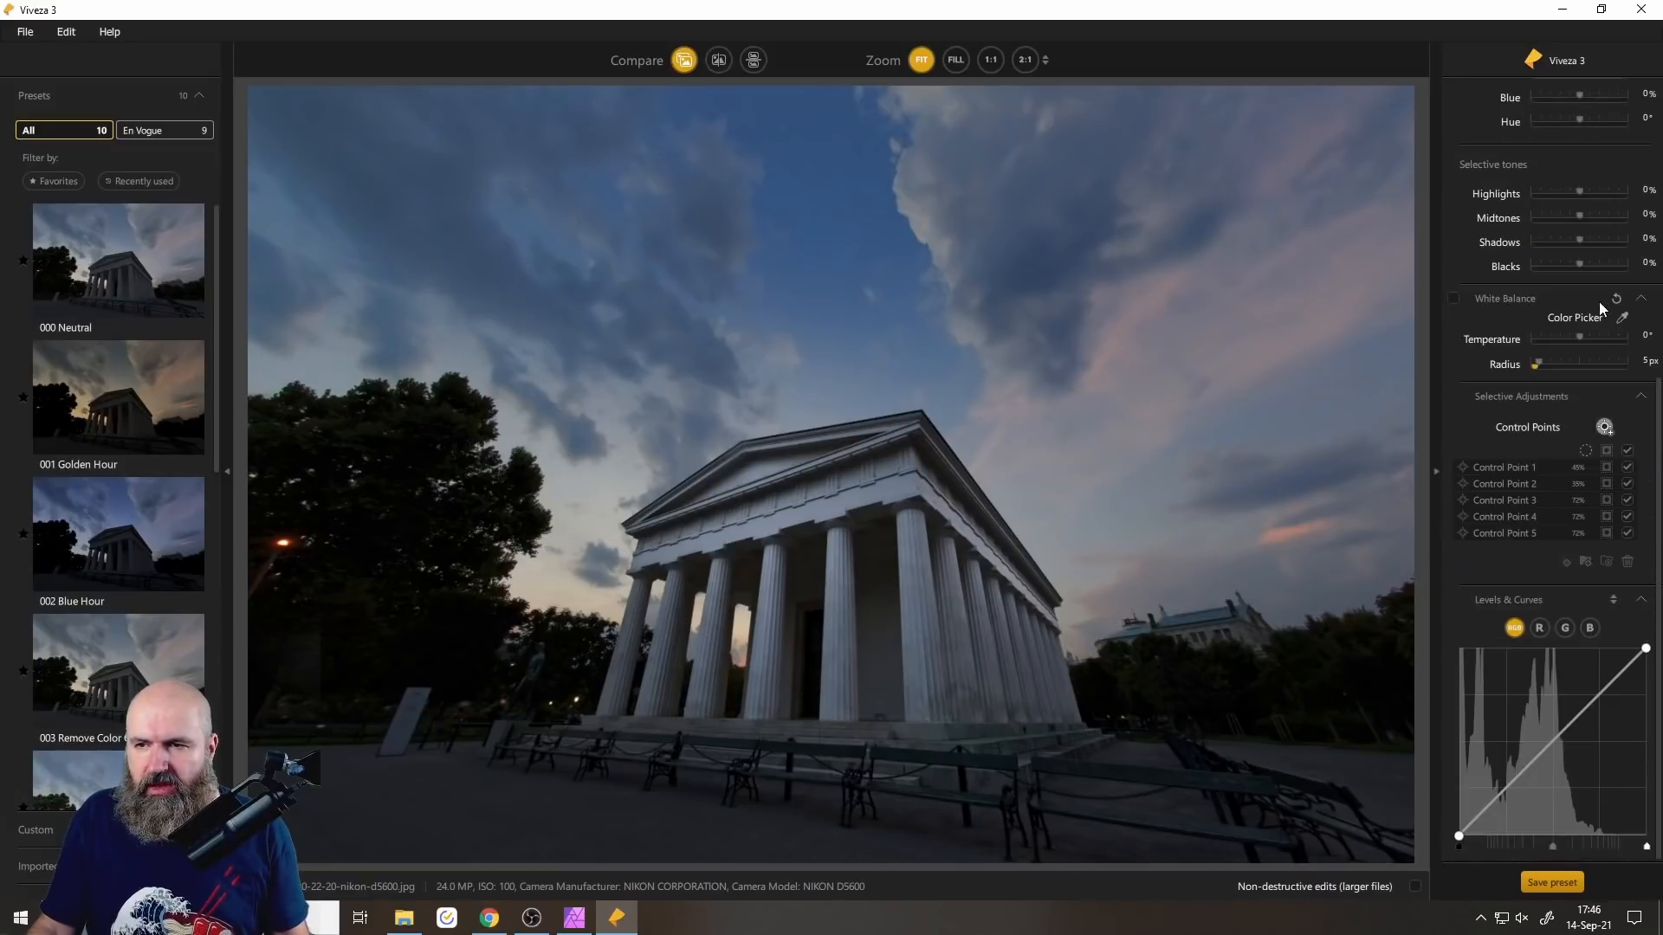
{"action": "left_click", "coordinate": [1200, 339]}
{"action": "left_click_drag", "start_coordinate": [1234, 340], "coordinate": [1114, 352]}
{"action": "scroll", "coordinate": [1536, 565], "scroll_direction": "down", "scroll_amount": 8}
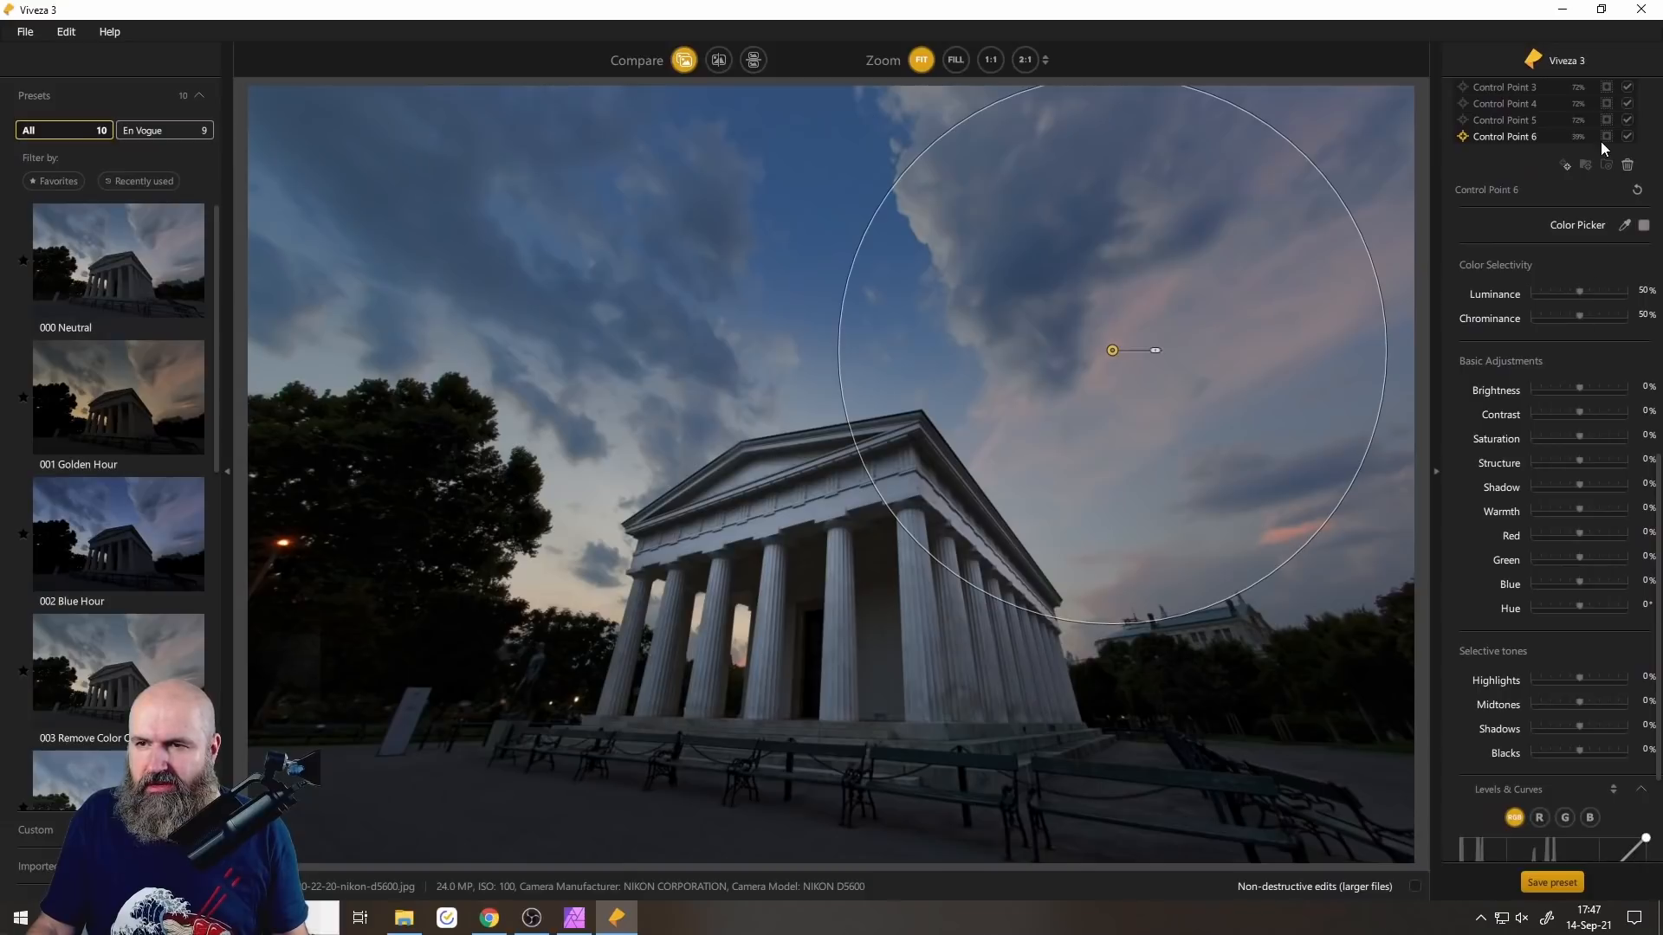
Set the pink cloud point's selectivity to Luminance 67% and Chrominance 54%, and its adjustments to Contrast 38% and Saturation 35%.
{"action": "left_click", "coordinate": [1606, 136]}
{"action": "mouse_move", "coordinate": [1579, 293]}
{"action": "left_mouse_down"}
{"action": "mouse_move", "coordinate": [1604, 317]}
{"action": "mouse_move", "coordinate": [1580, 322]}
{"action": "mouse_move", "coordinate": [1596, 293]}
{"action": "left_mouse_up"}
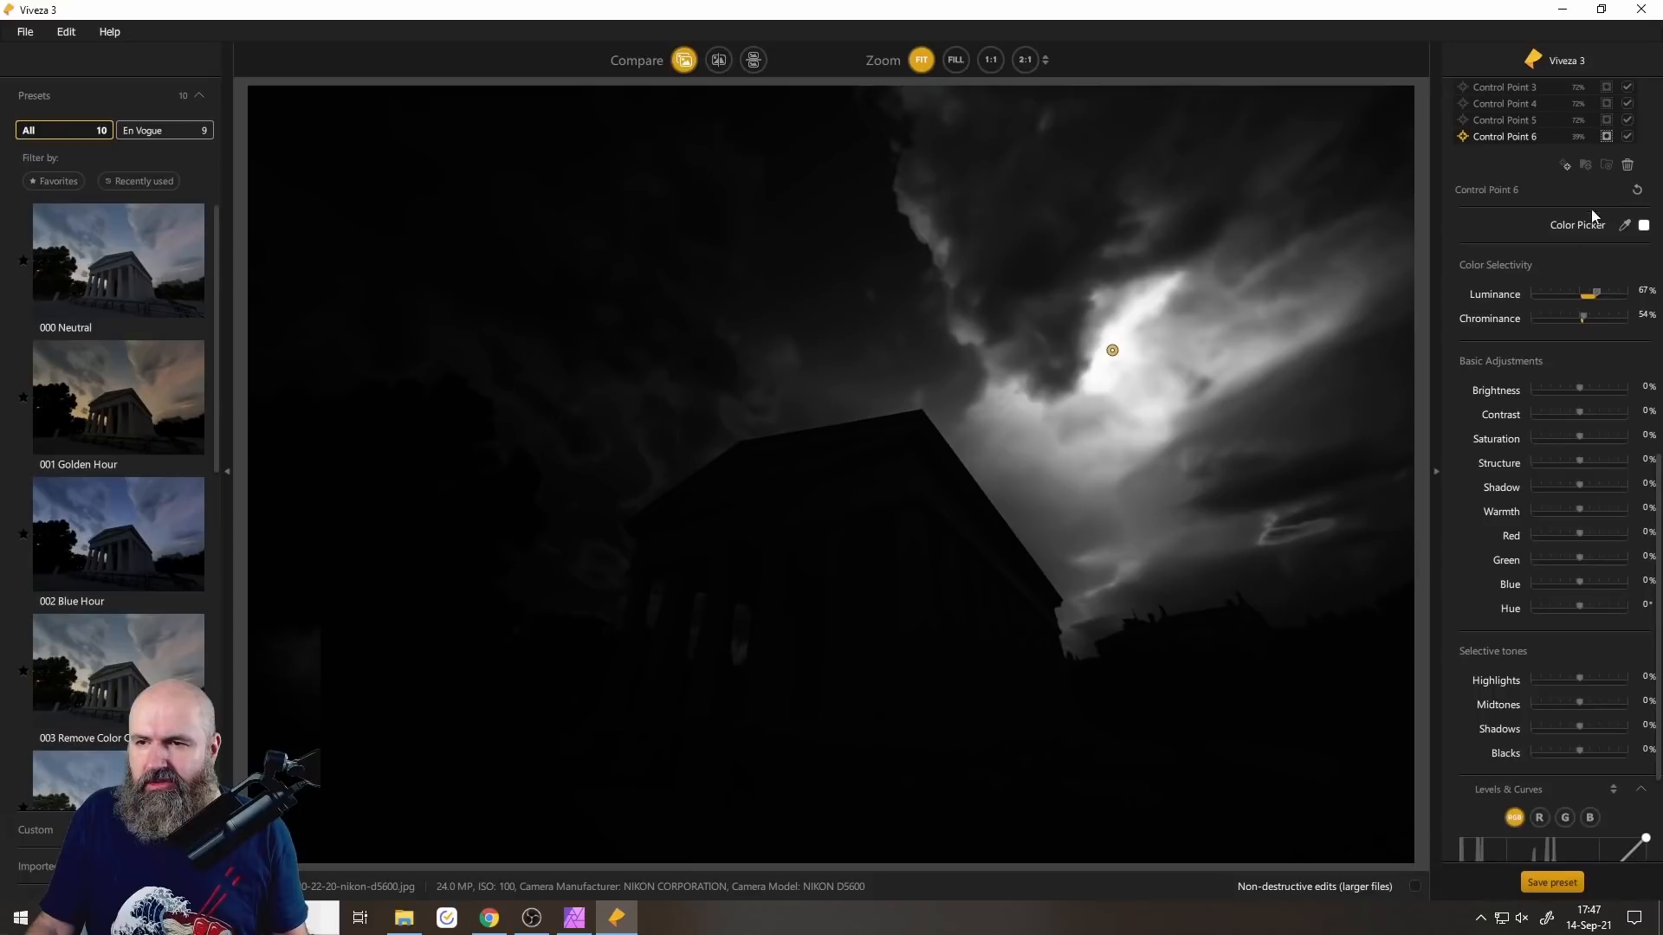
{"action": "left_click", "coordinate": [1605, 136]}
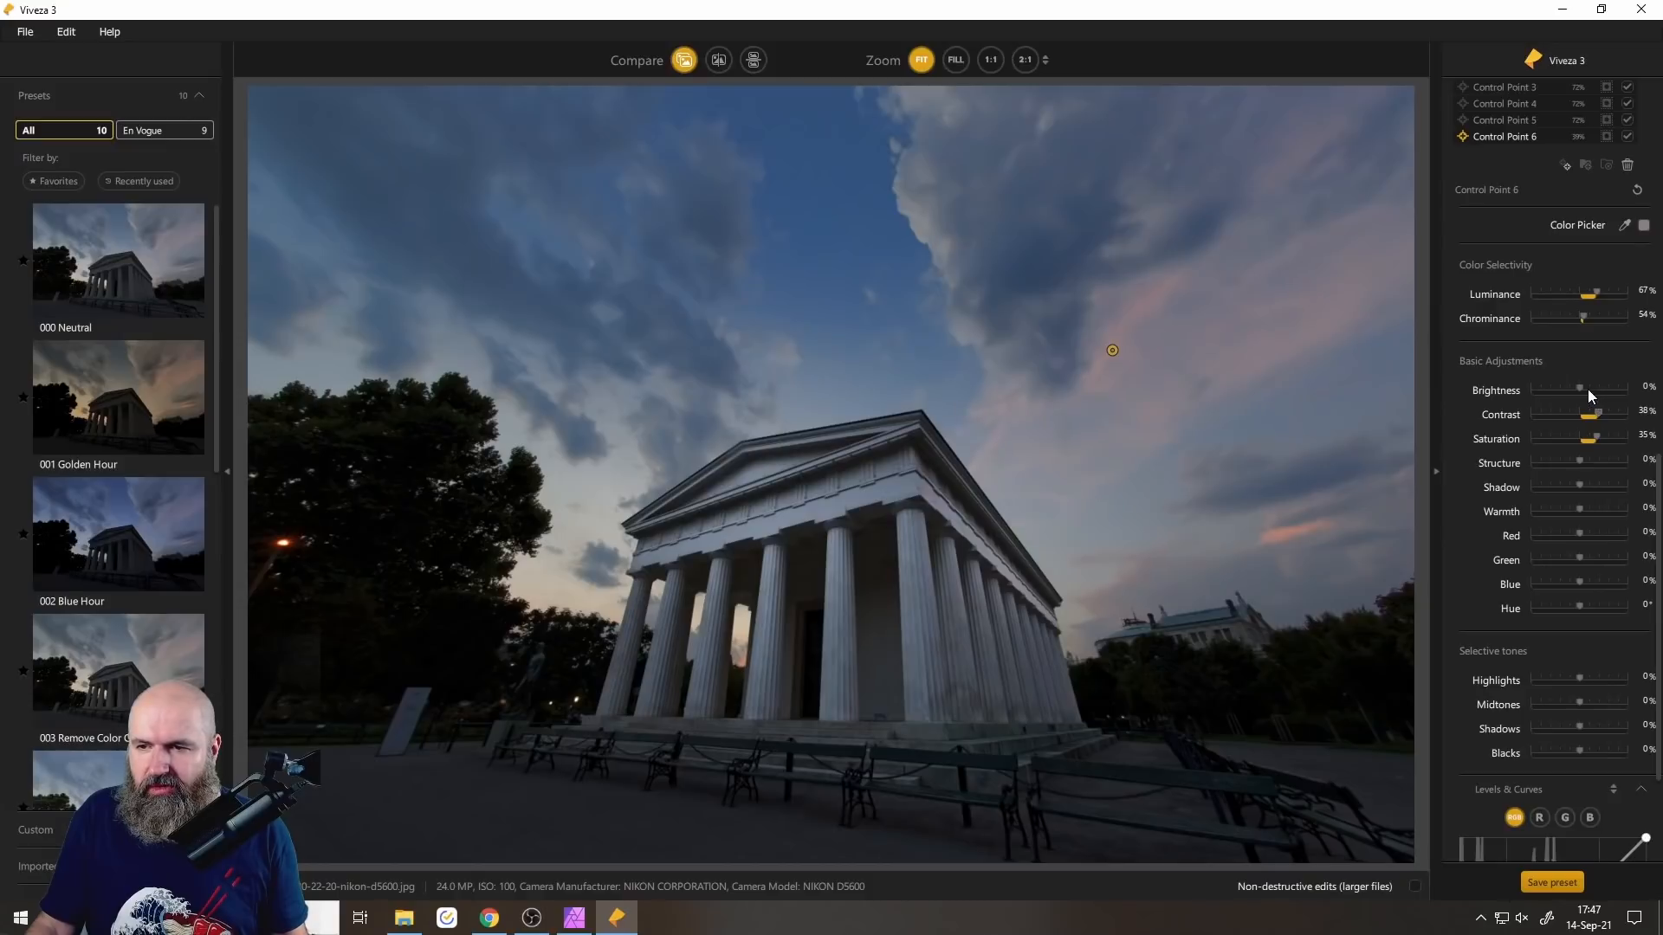
Set the pink cloud point to Brightness -2%, Structure 8%, Warmth 60%, Red 19% and Blue 17%.
{"action": "left_click_drag", "start_coordinate": [1578, 387], "coordinate": [1579, 390]}
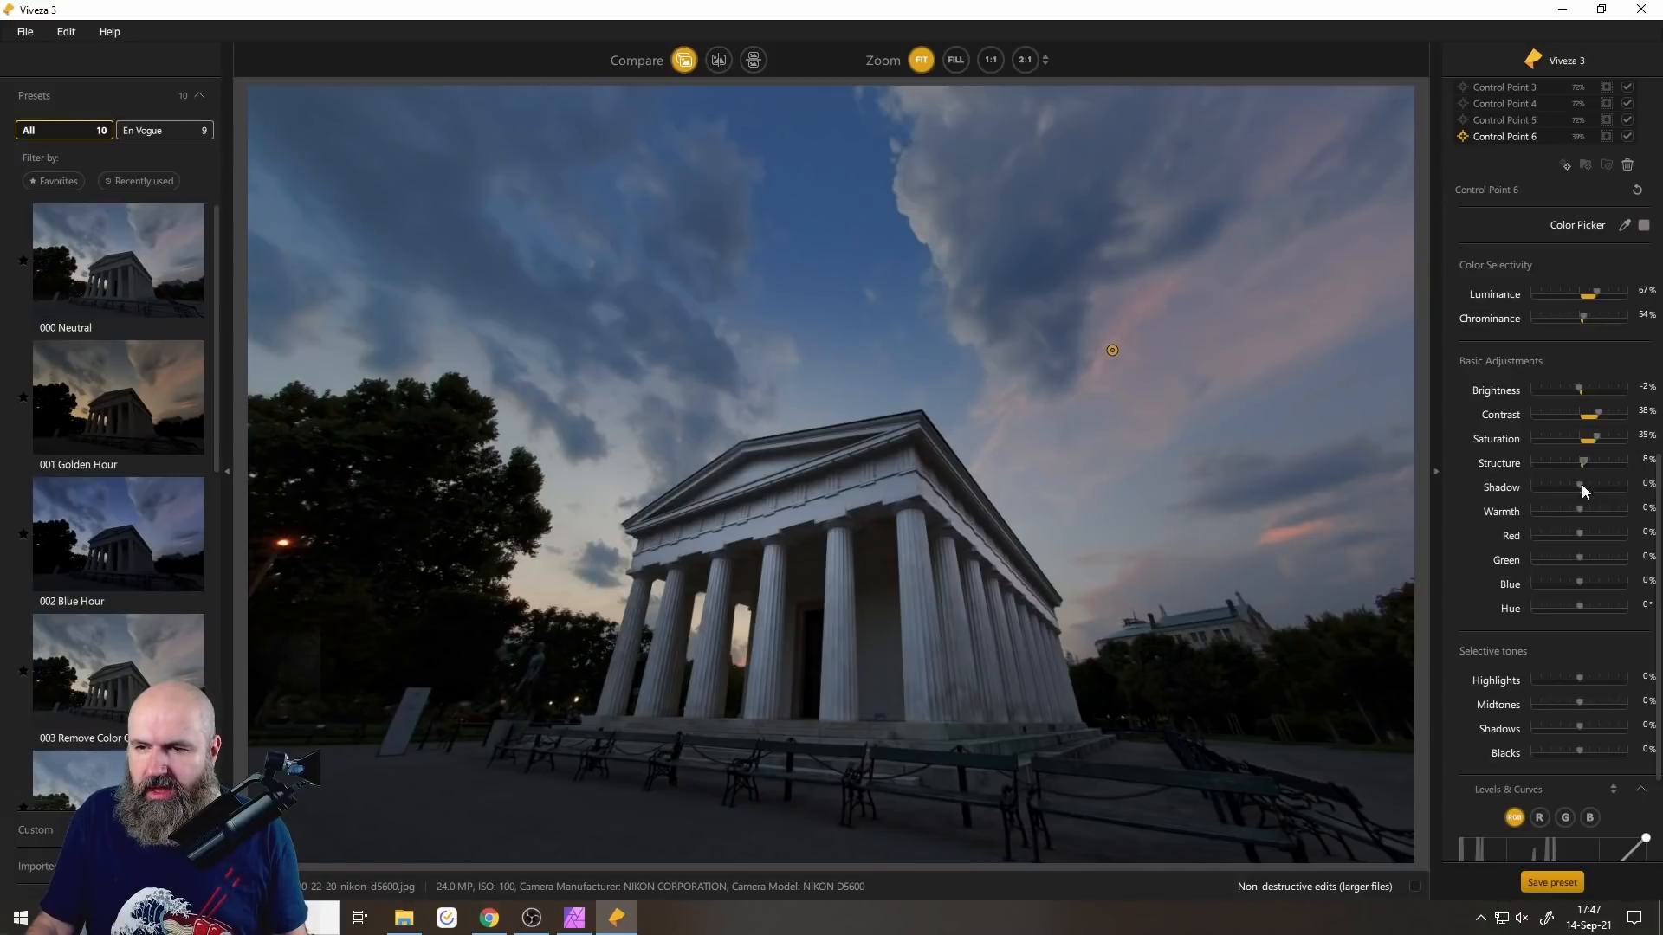
{"action": "left_click_drag", "start_coordinate": [1580, 505], "coordinate": [1620, 508]}
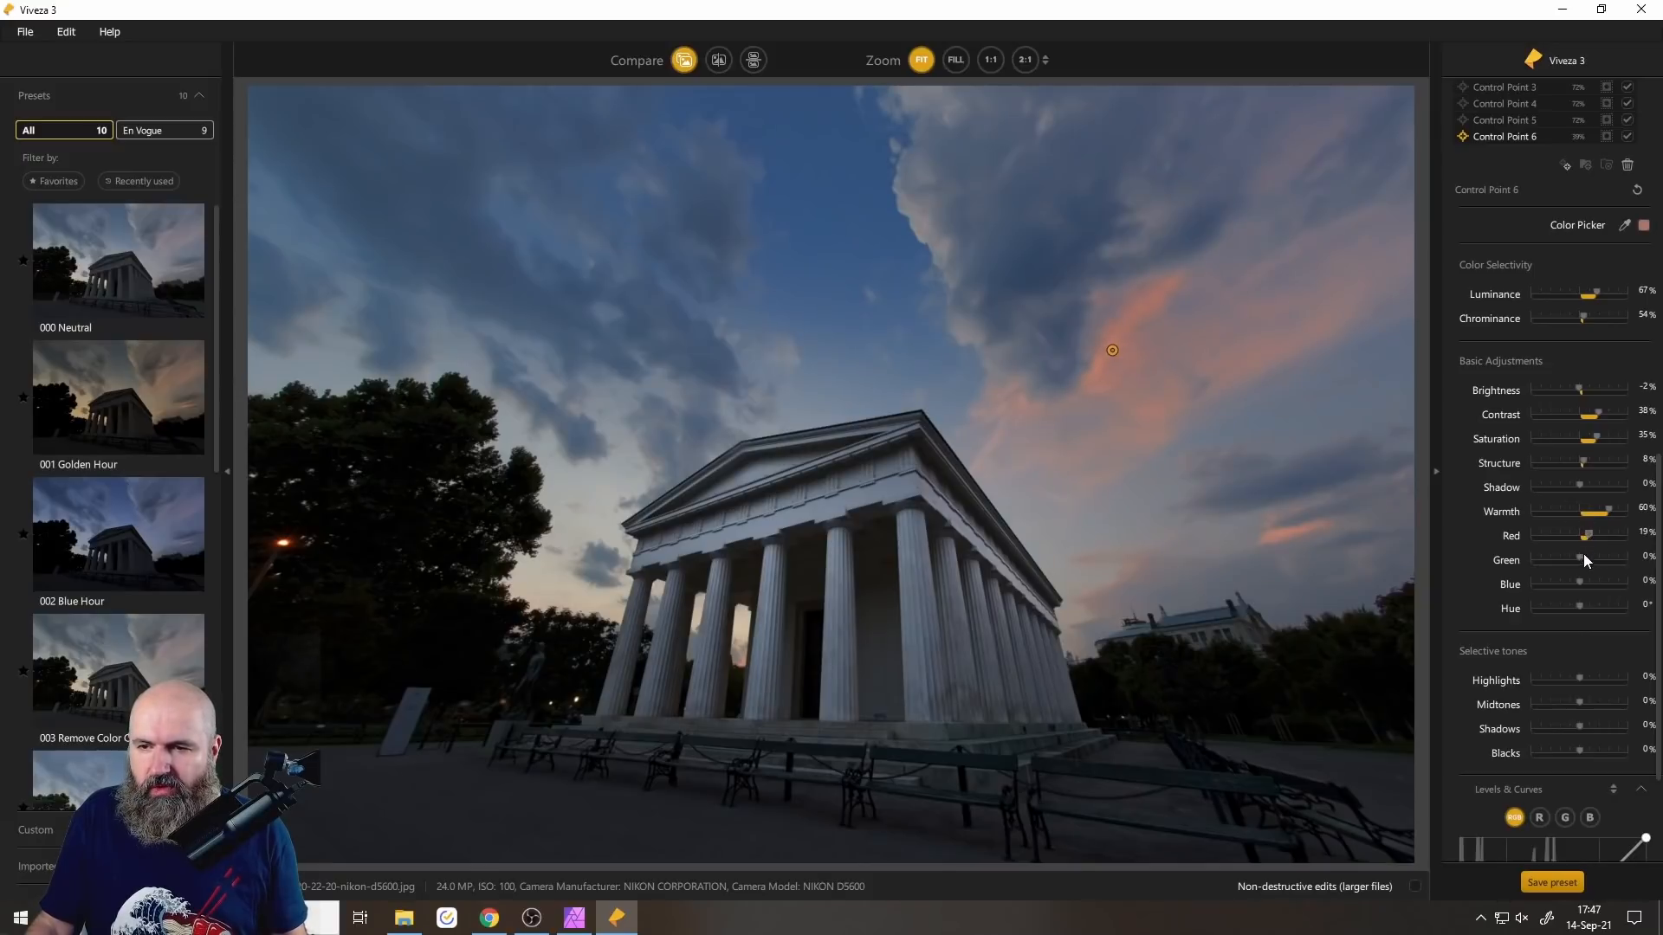
{"action": "left_click_drag", "start_coordinate": [1565, 584], "coordinate": [1589, 584]}
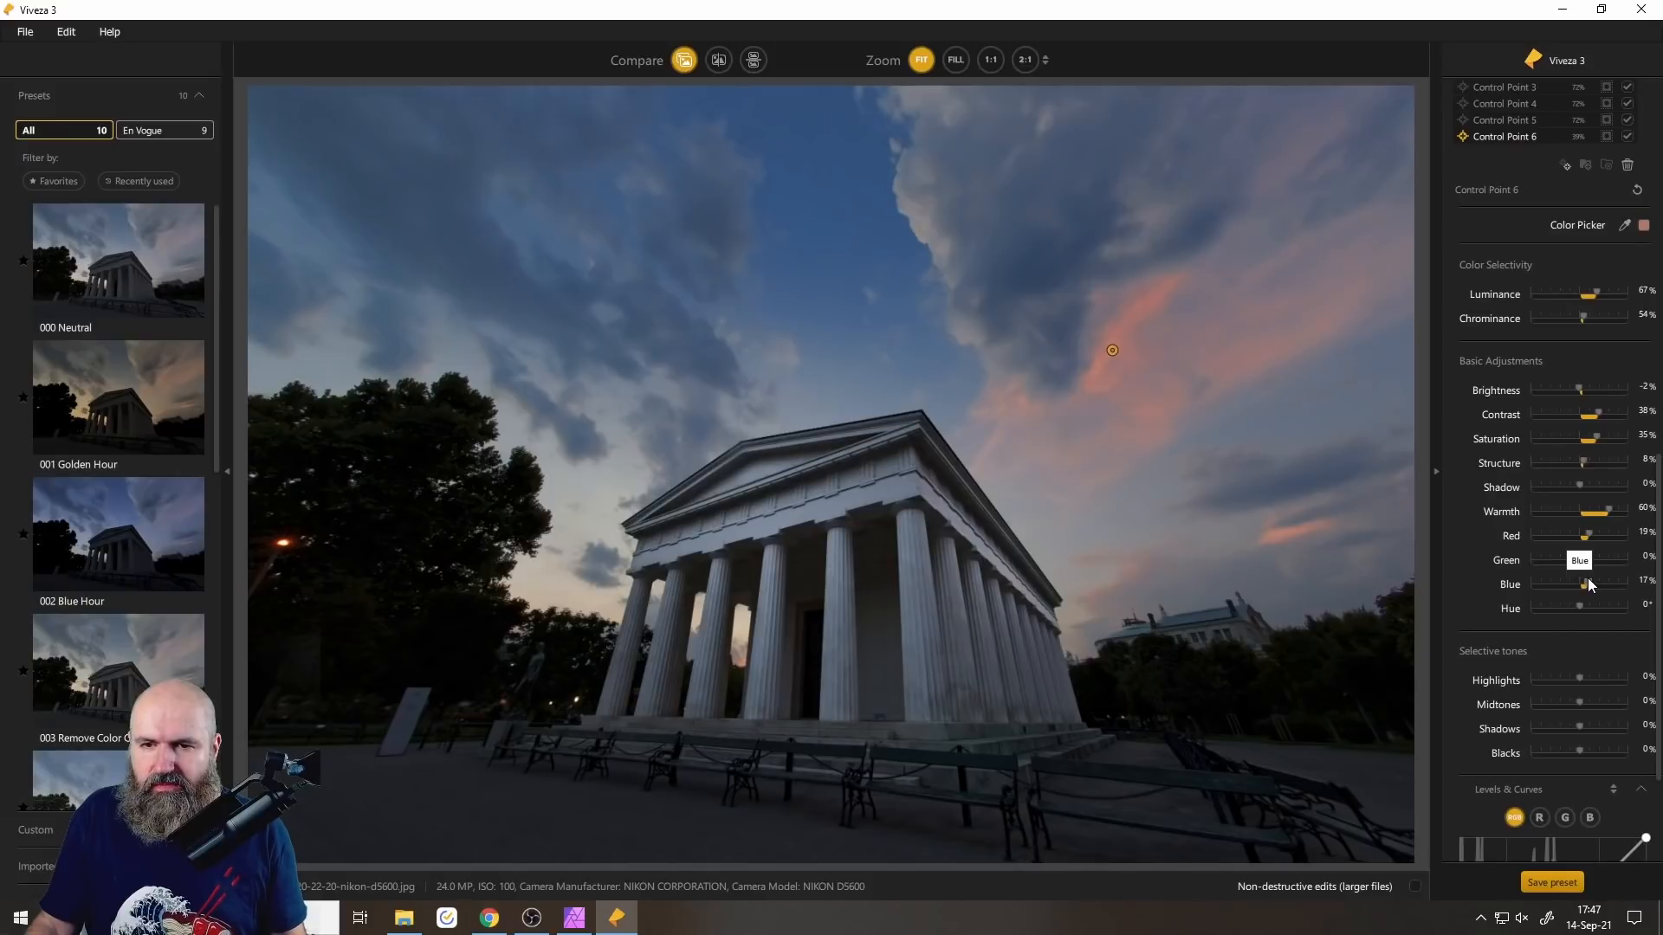
Duplicate the pink cloud point above the distant building and onto the glow left of the temple, and compare with the original photo.
{"action": "left_click_drag", "start_coordinate": [1114, 355], "coordinate": [556, 598]}
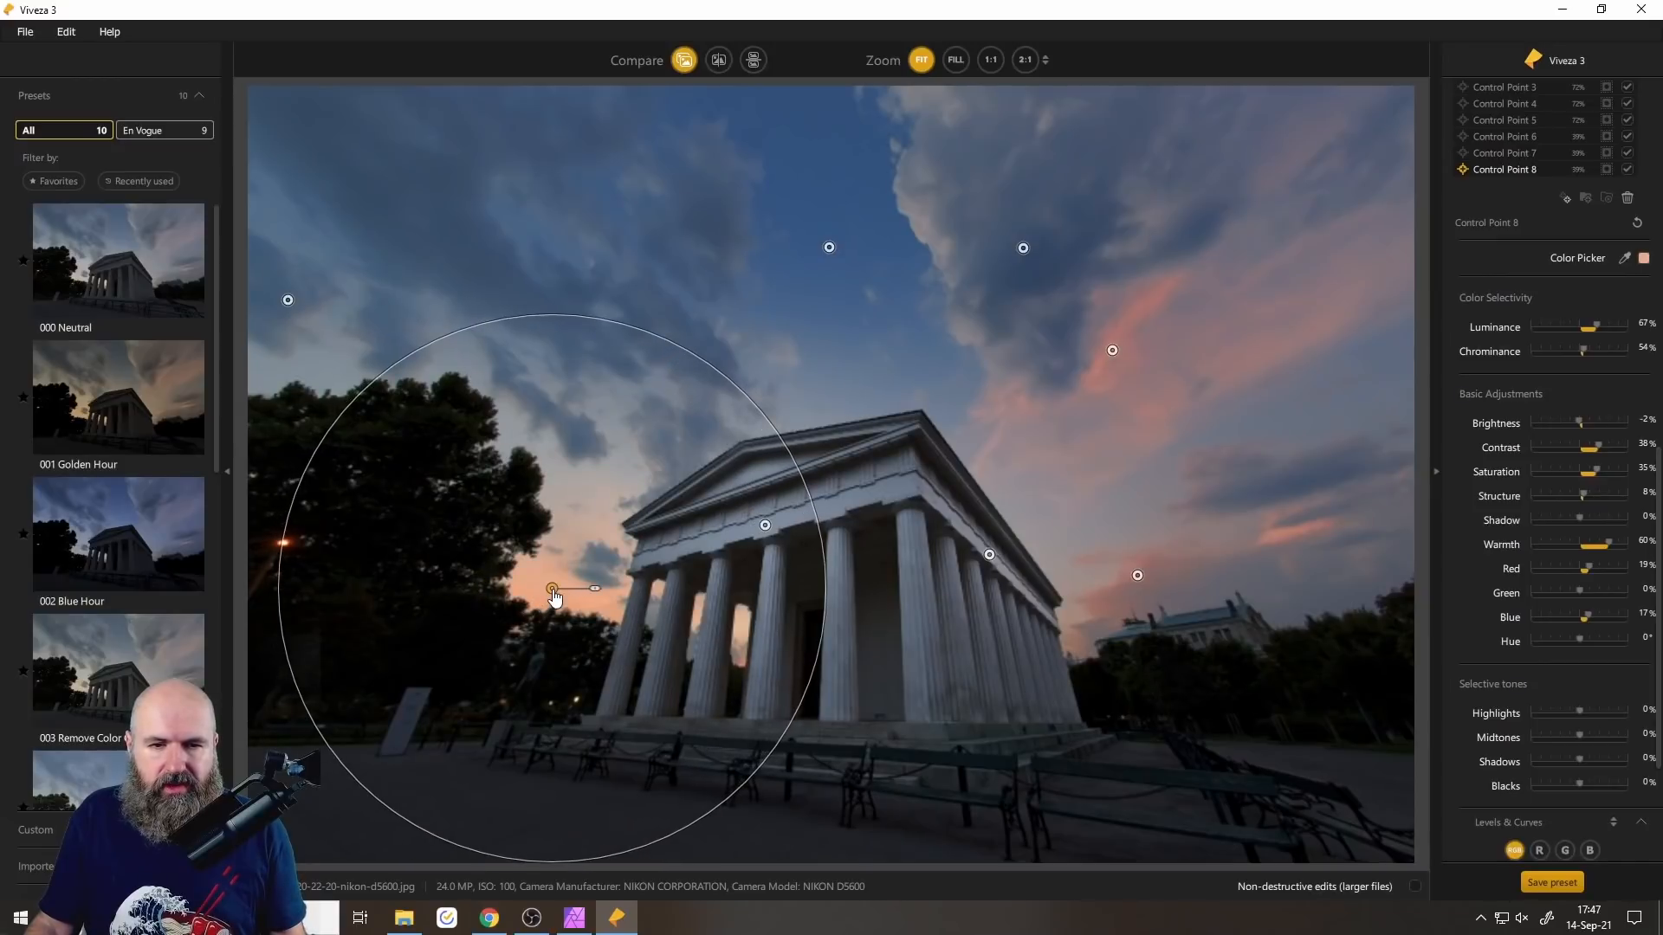
{"action": "left_click", "coordinate": [942, 555]}
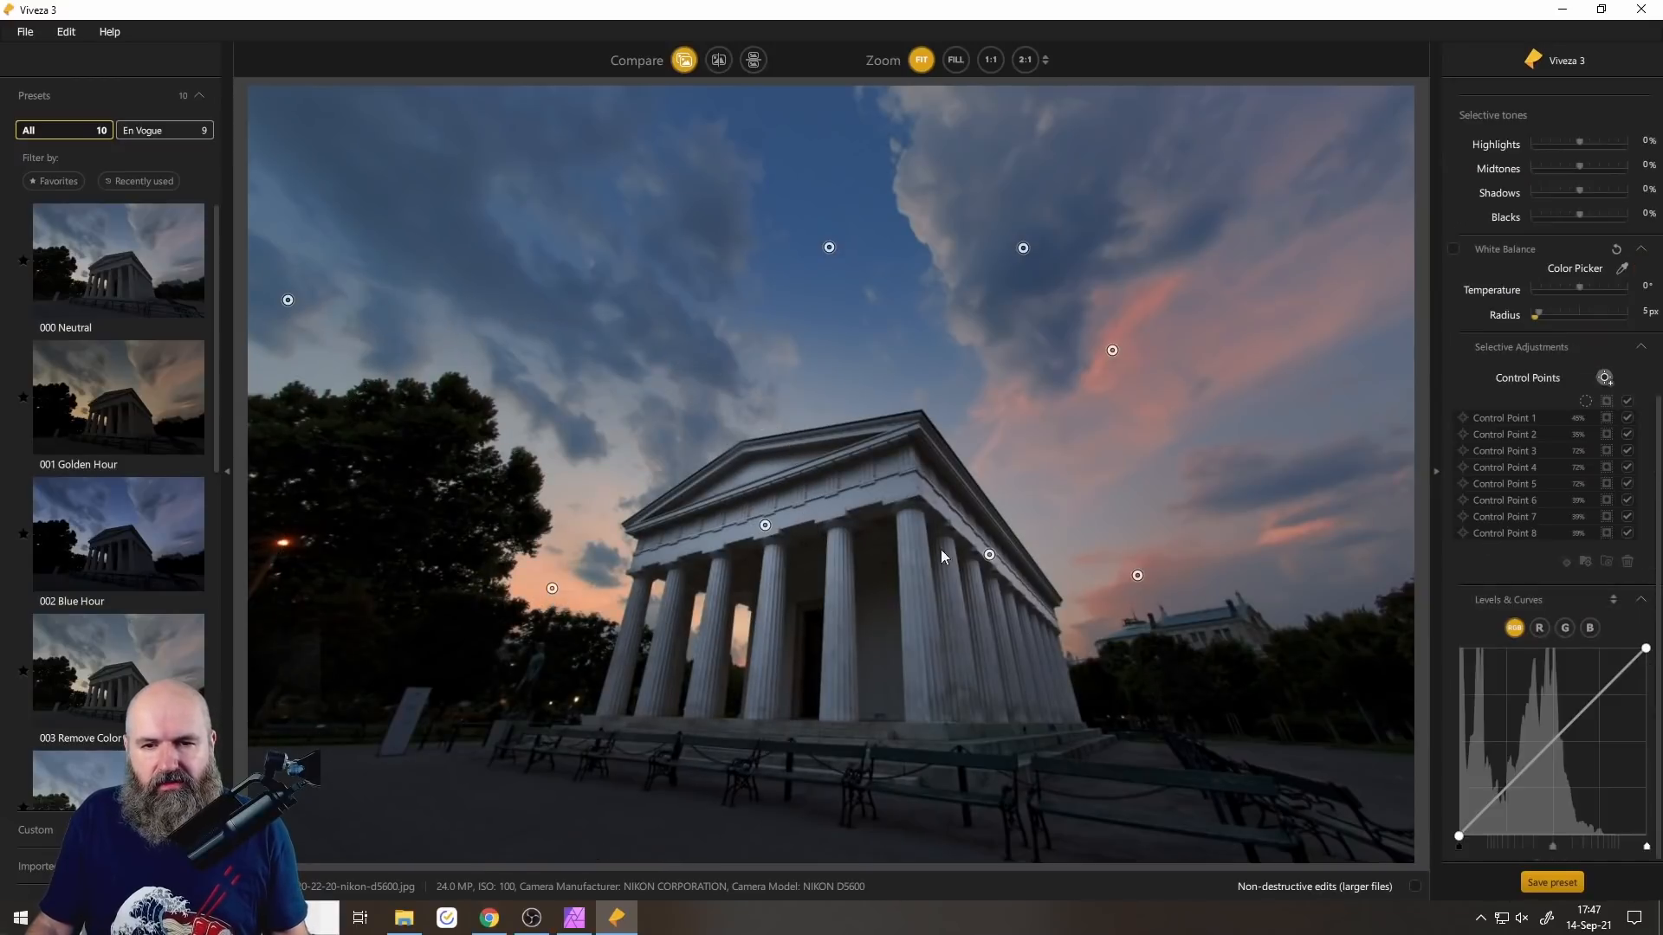
{"action": "left_click", "coordinate": [680, 63]}
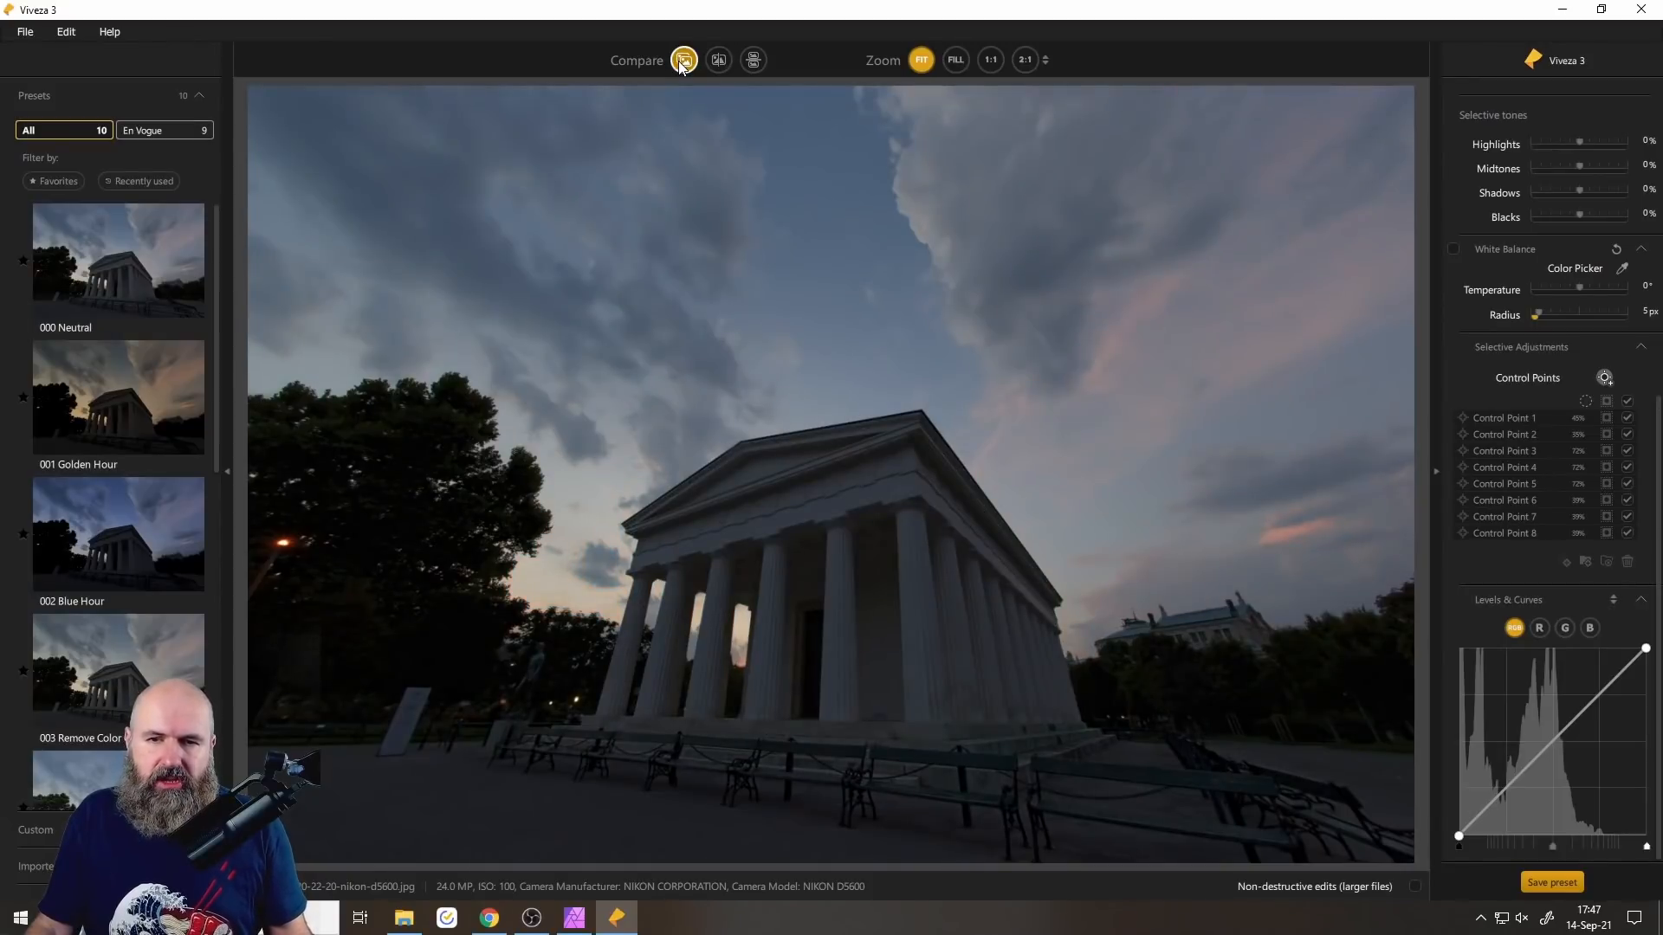
{"action": "left_click", "coordinate": [680, 61]}
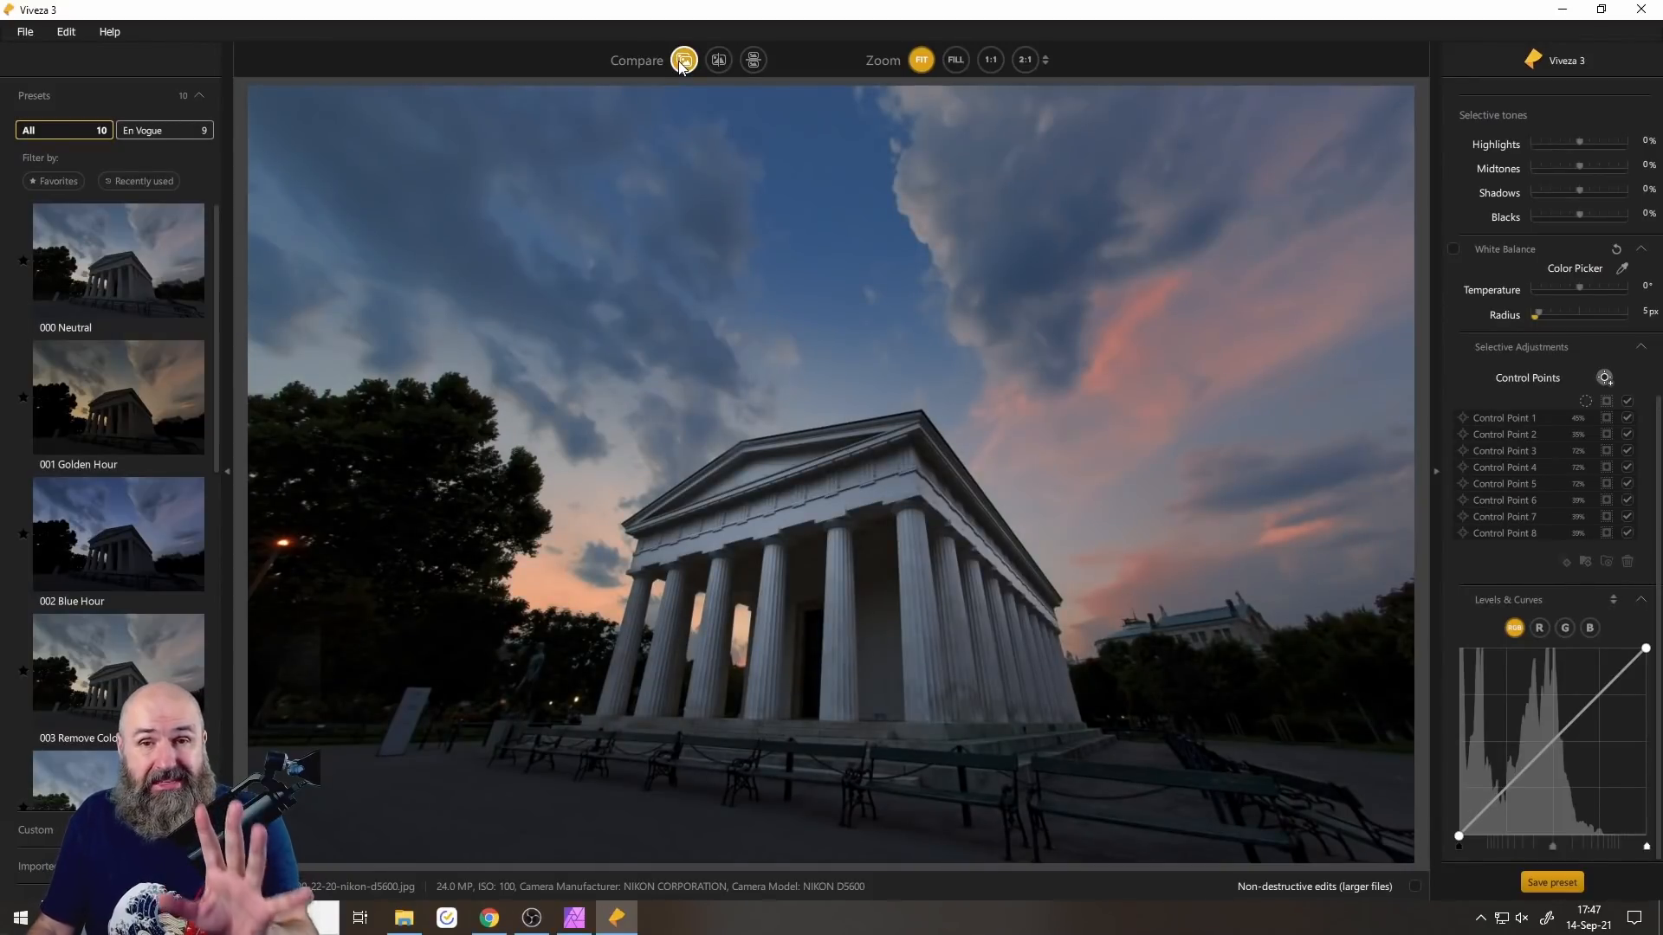
{"action": "left_click", "coordinate": [490, 917]}
{"action": "left_click", "coordinate": [558, 18]}
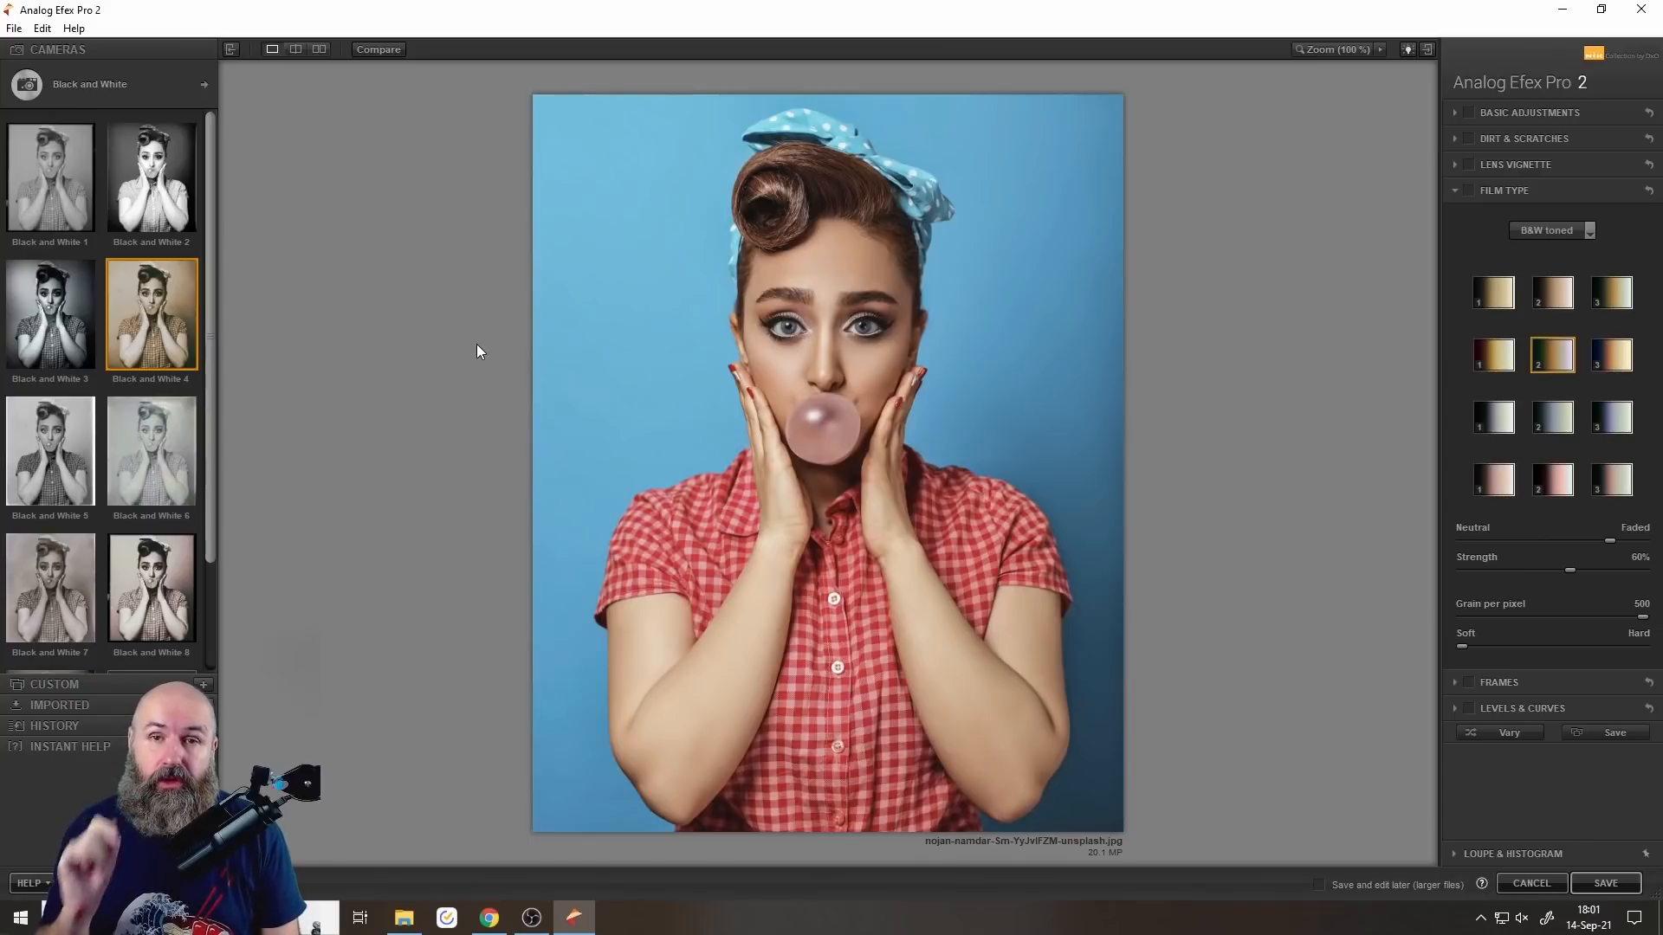
In Analog Efex Pro 2, look over the camera tool combinations and the basic adjustments of the Black and White 4 preset.
{"action": "left_click", "coordinate": [106, 85]}
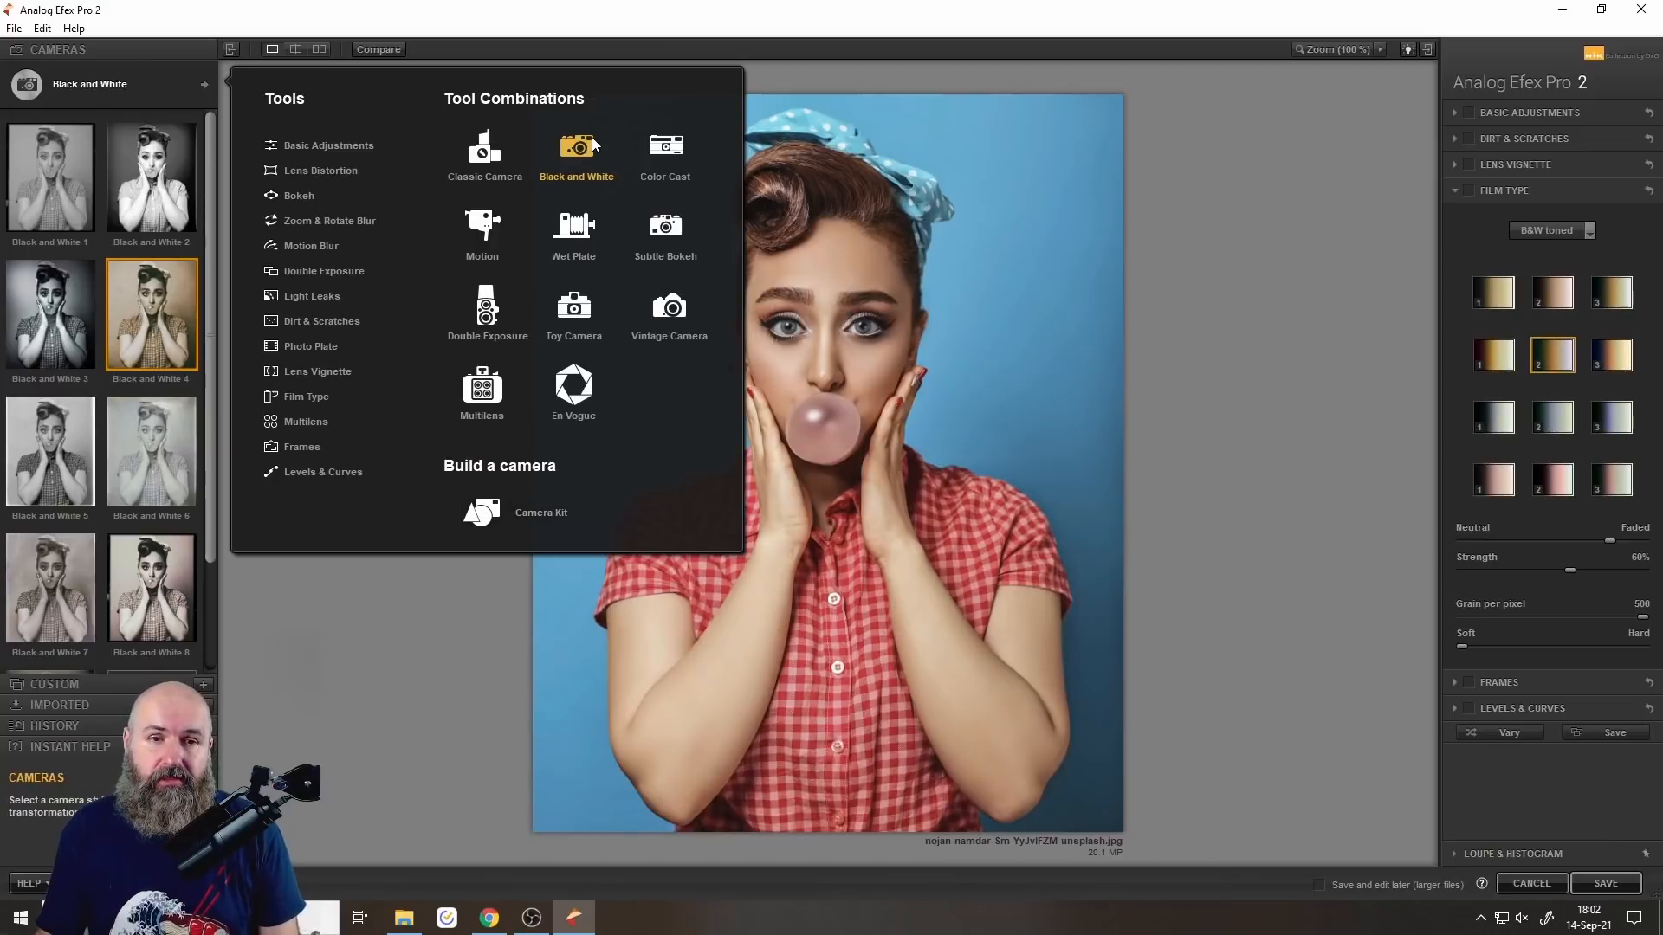
{"action": "left_click", "coordinate": [132, 79]}
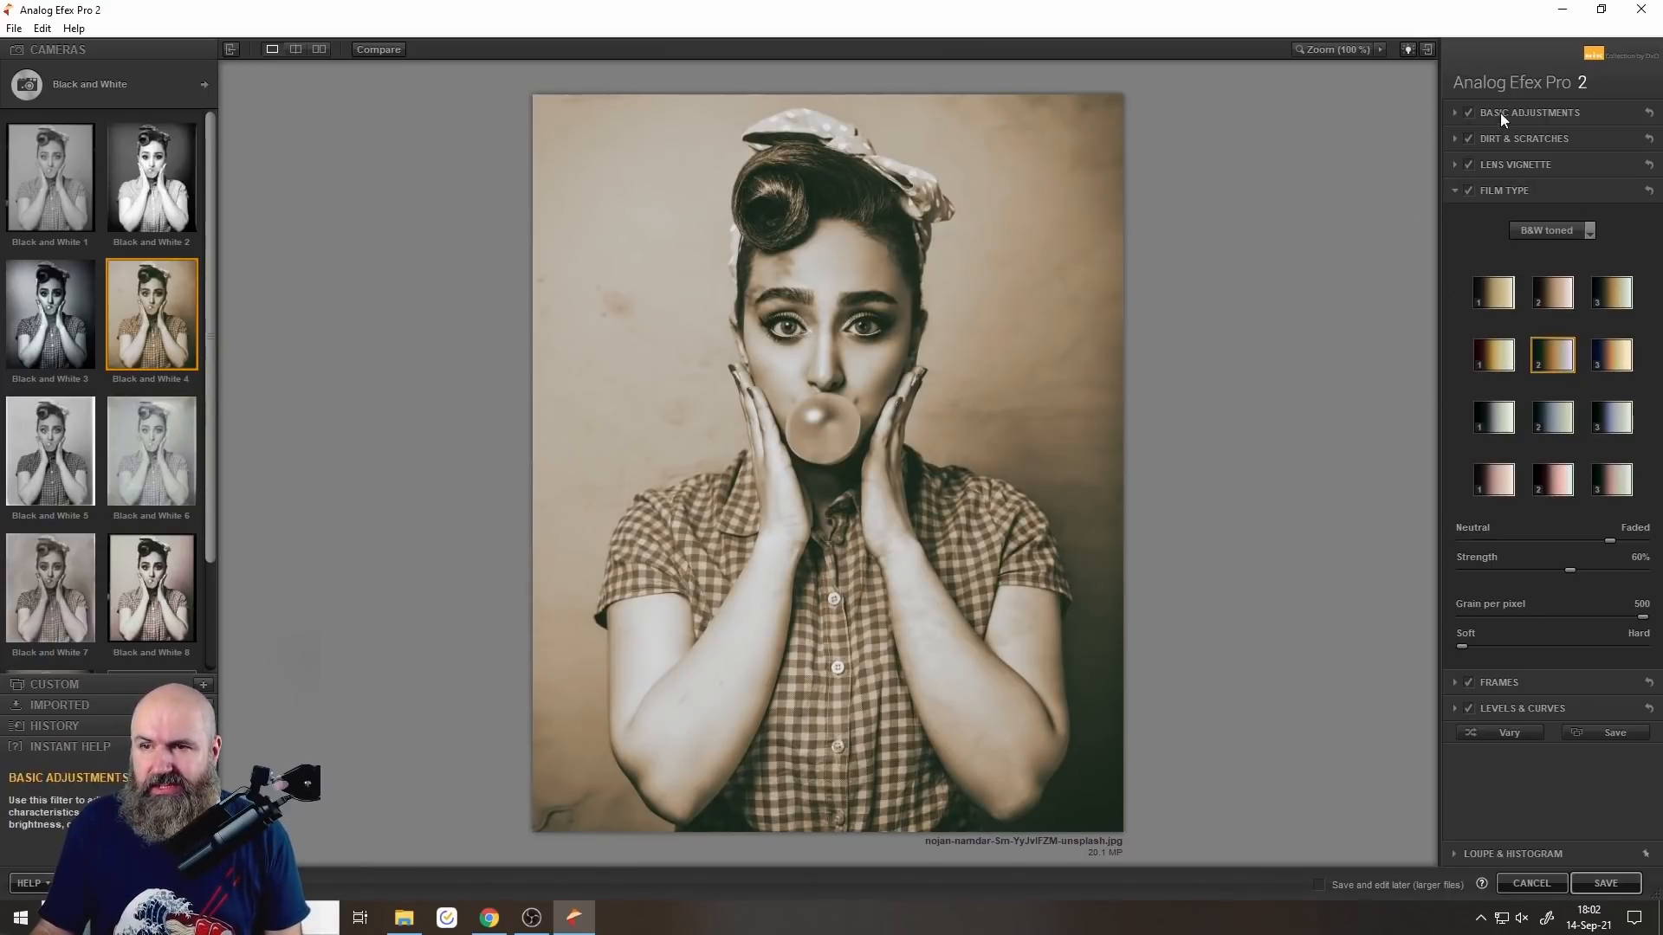
{"action": "left_click", "coordinate": [1455, 115]}
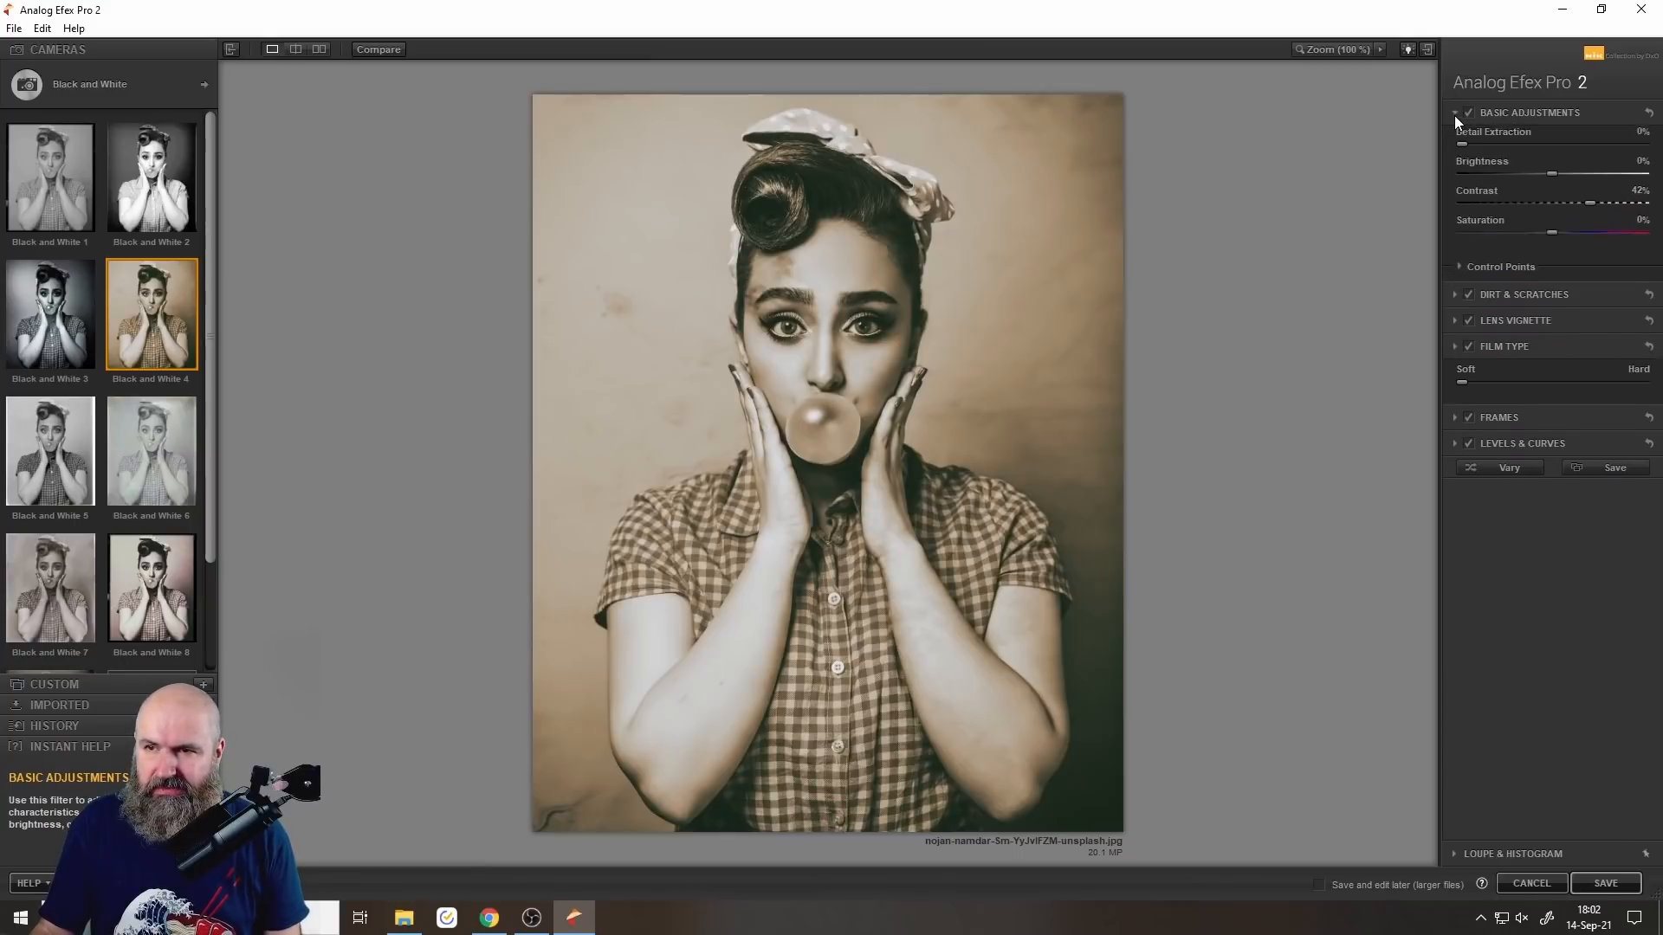
{"action": "left_click", "coordinate": [1454, 114]}
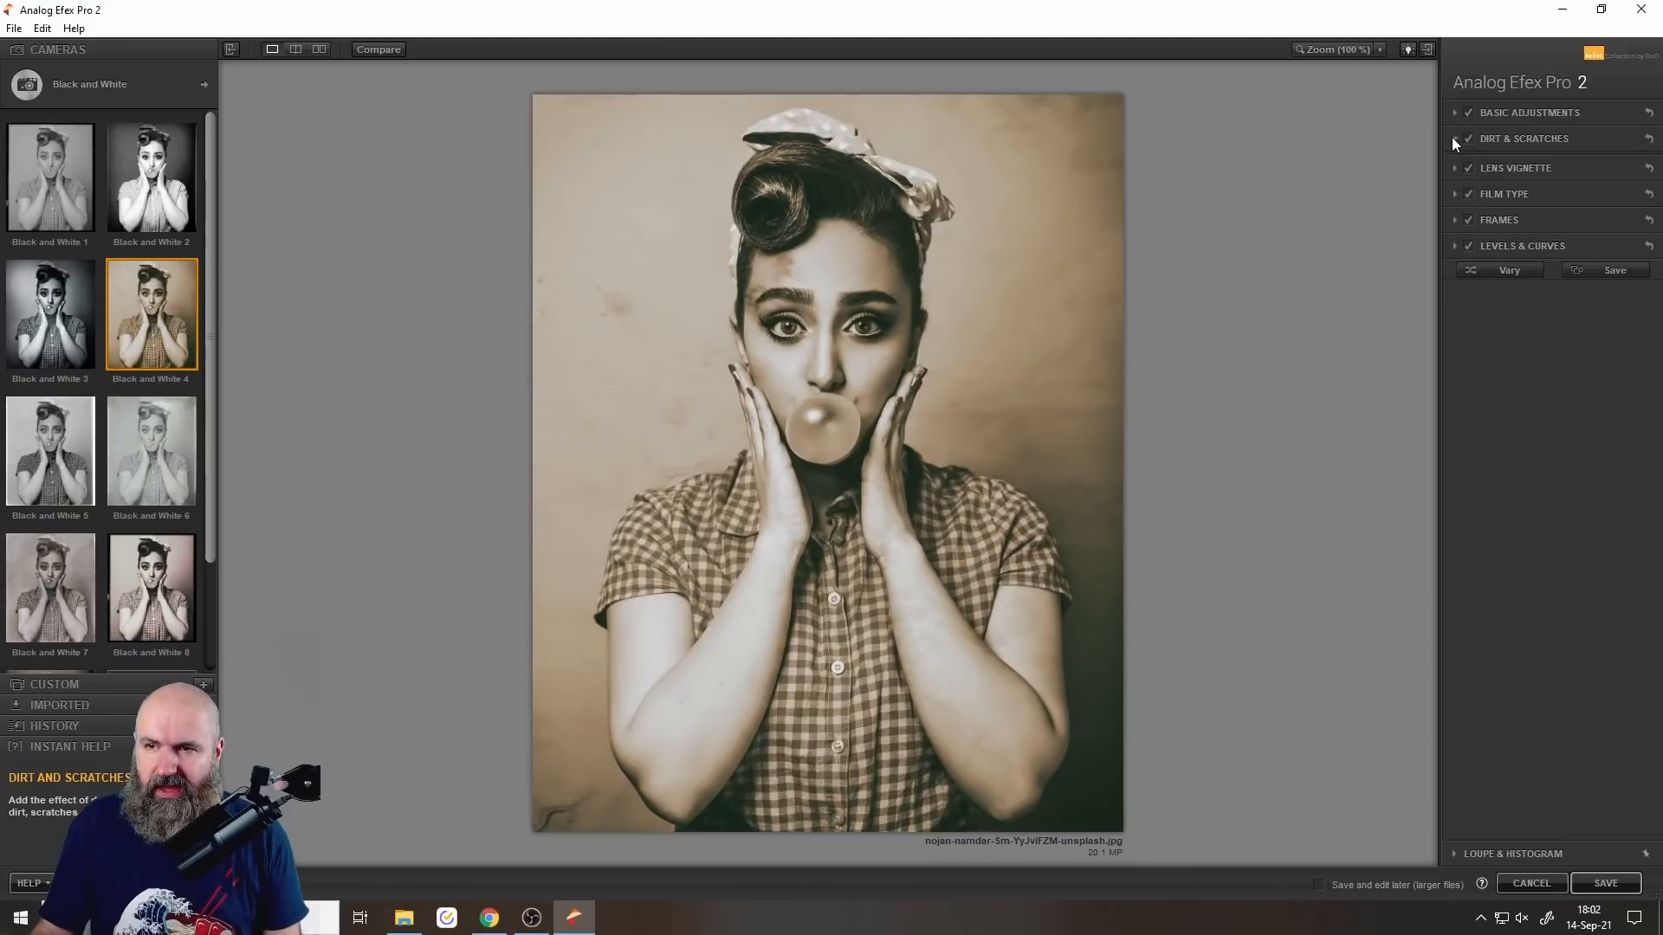
Change the dirt and scratches texture to the first Organic pattern and shift its center onto the woman's shirt below her raised hand.
{"action": "left_click", "coordinate": [1454, 139]}
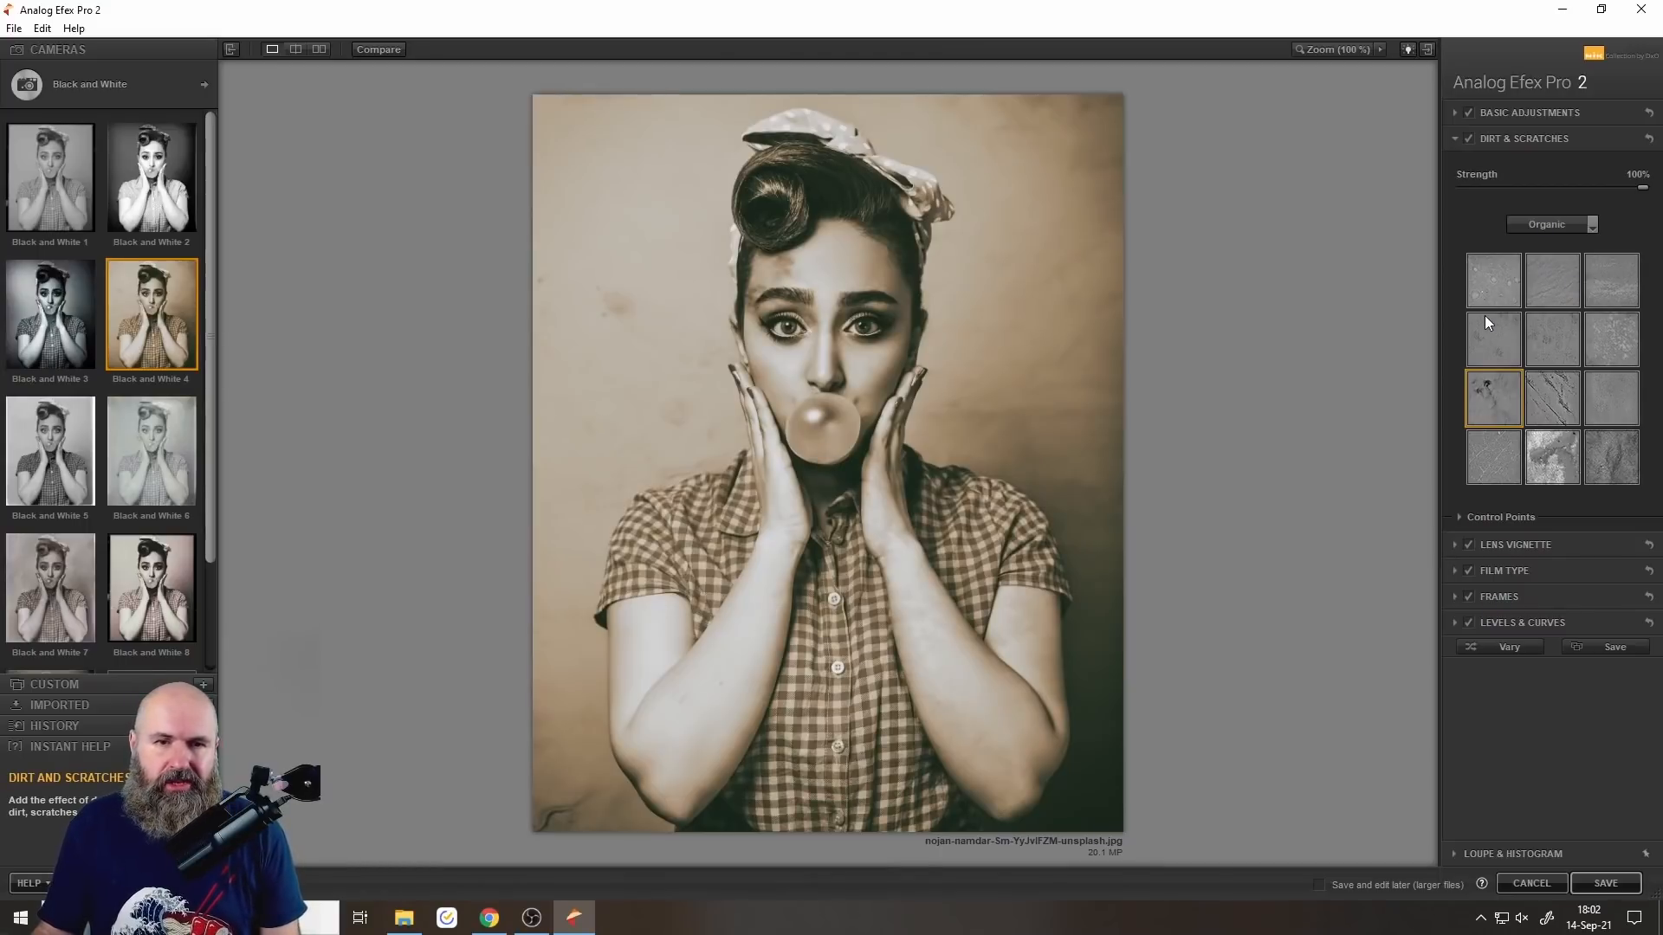
{"action": "left_click", "coordinate": [1499, 291]}
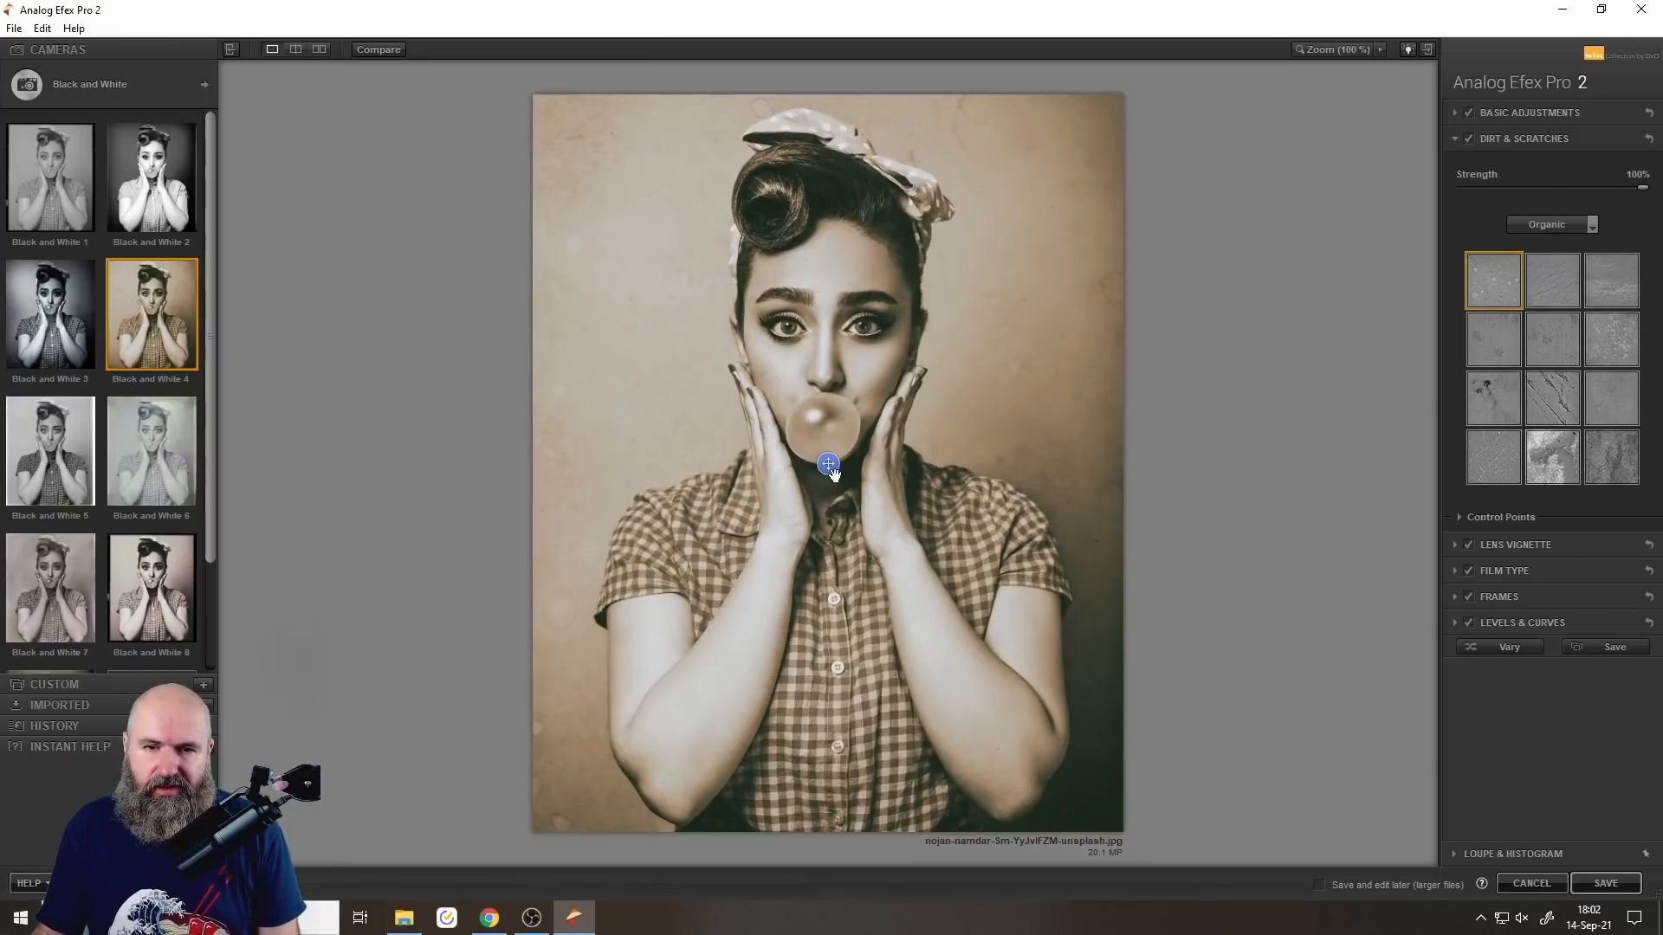
{"action": "left_click_drag", "start_coordinate": [829, 464], "coordinate": [704, 513]}
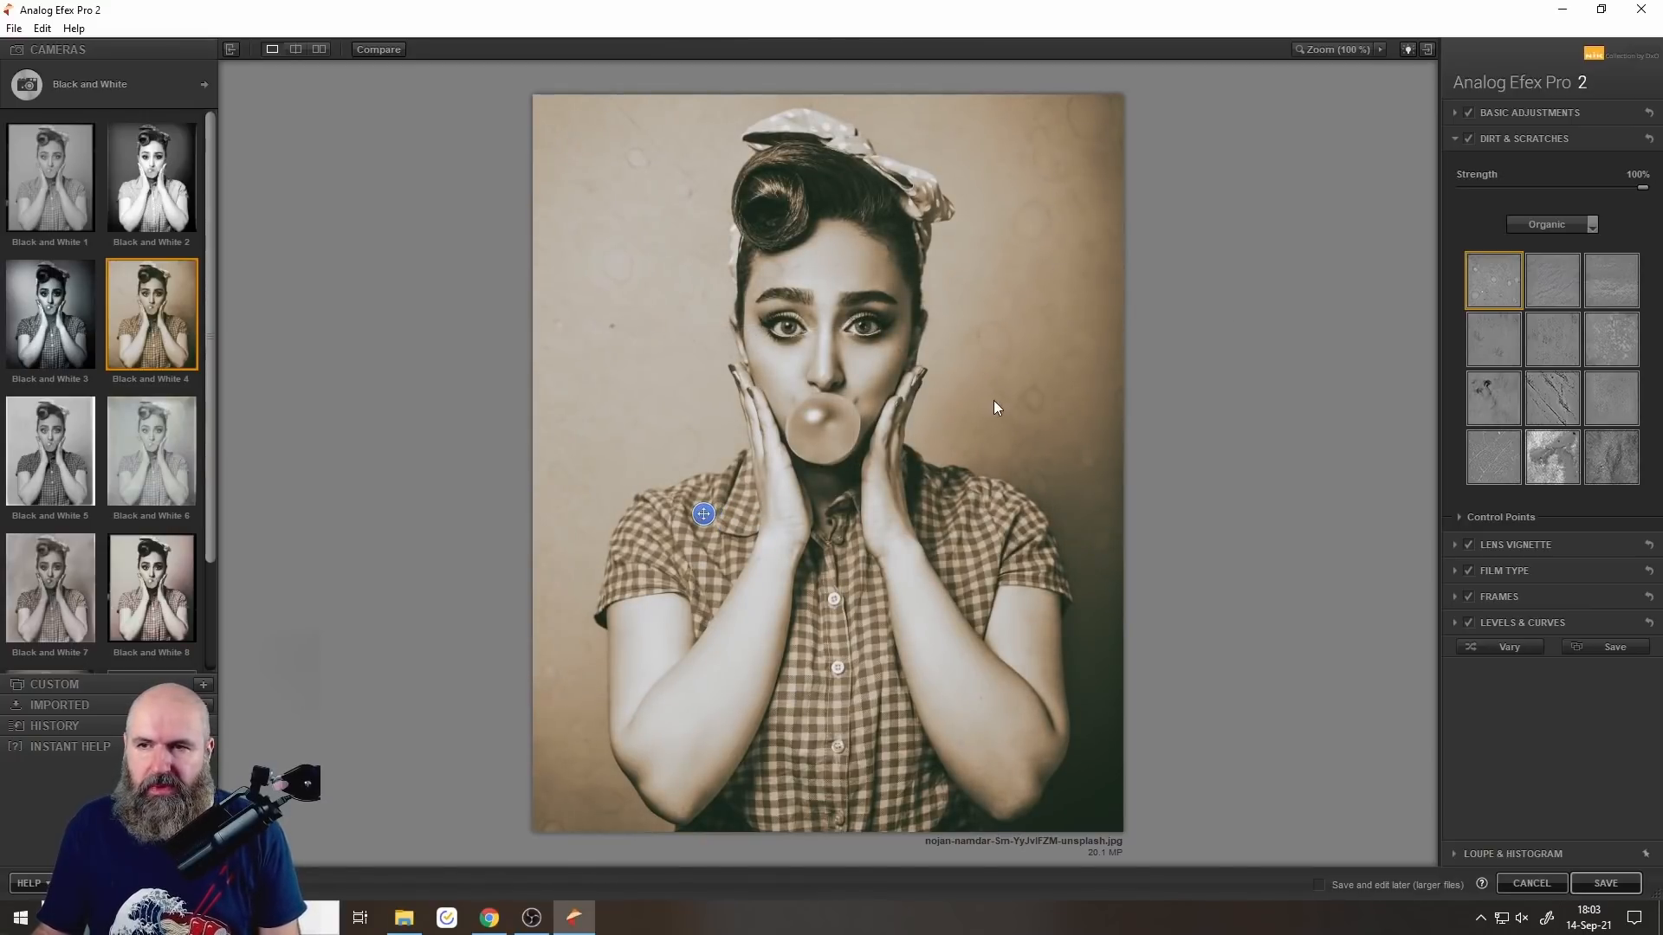
Shape the lens vignette between circle and rectangle, set its size to 43%, and shift its center away from below the bubble.
{"action": "left_click", "coordinate": [1455, 545]}
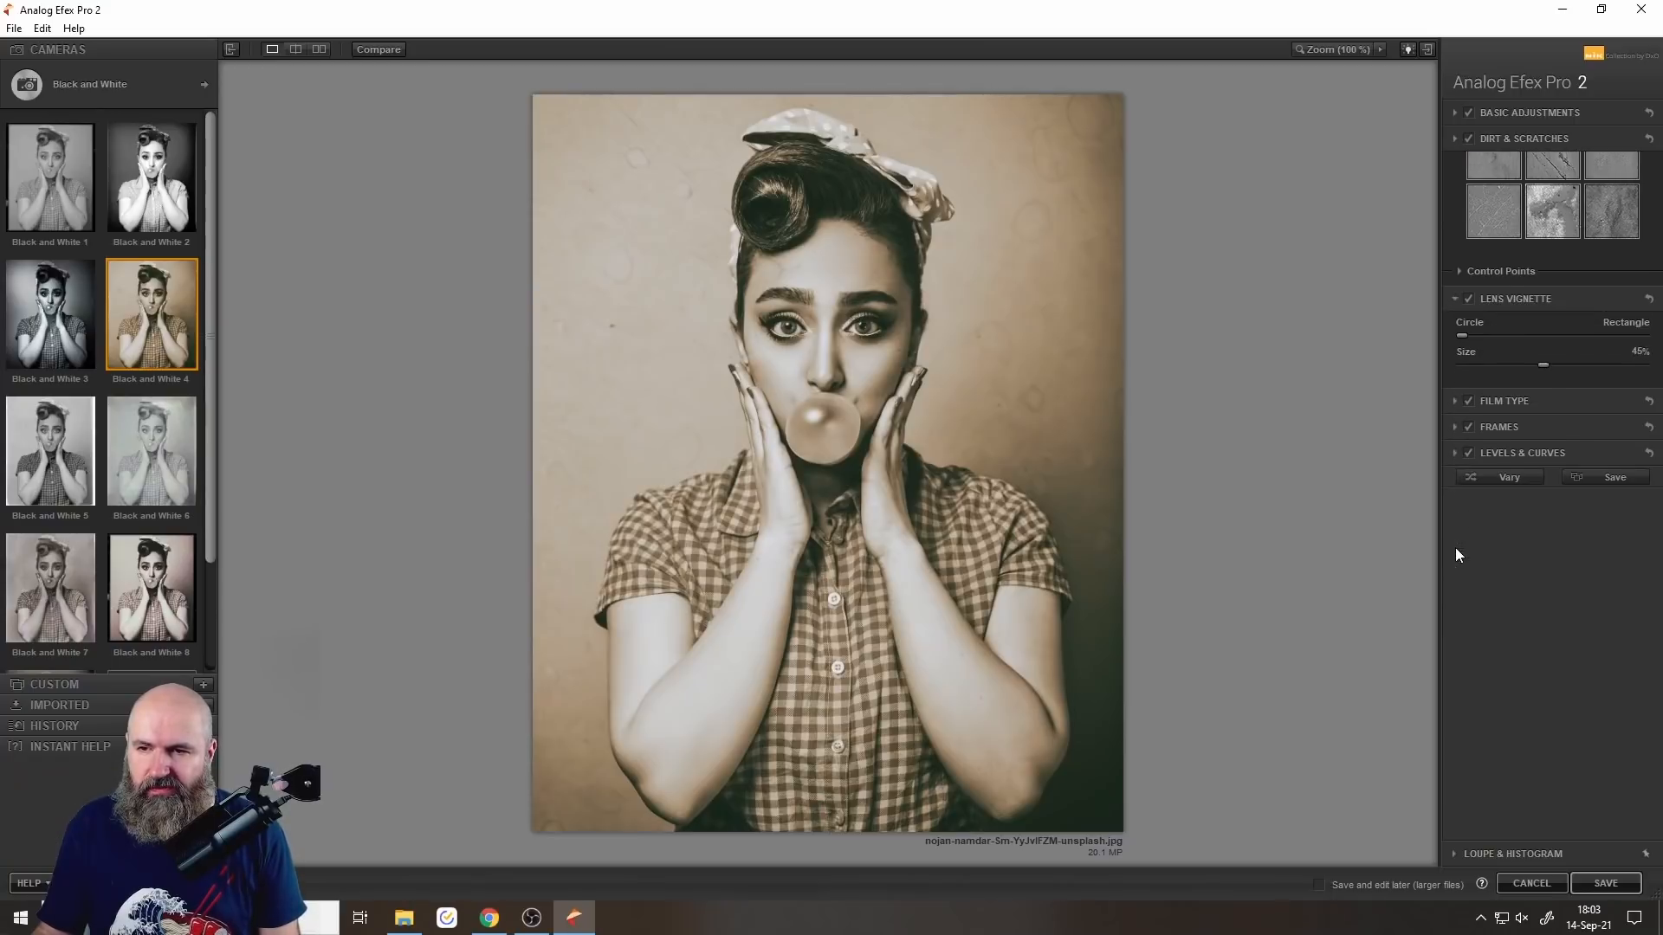
{"action": "left_click_drag", "start_coordinate": [1542, 216], "coordinate": [1618, 248]}
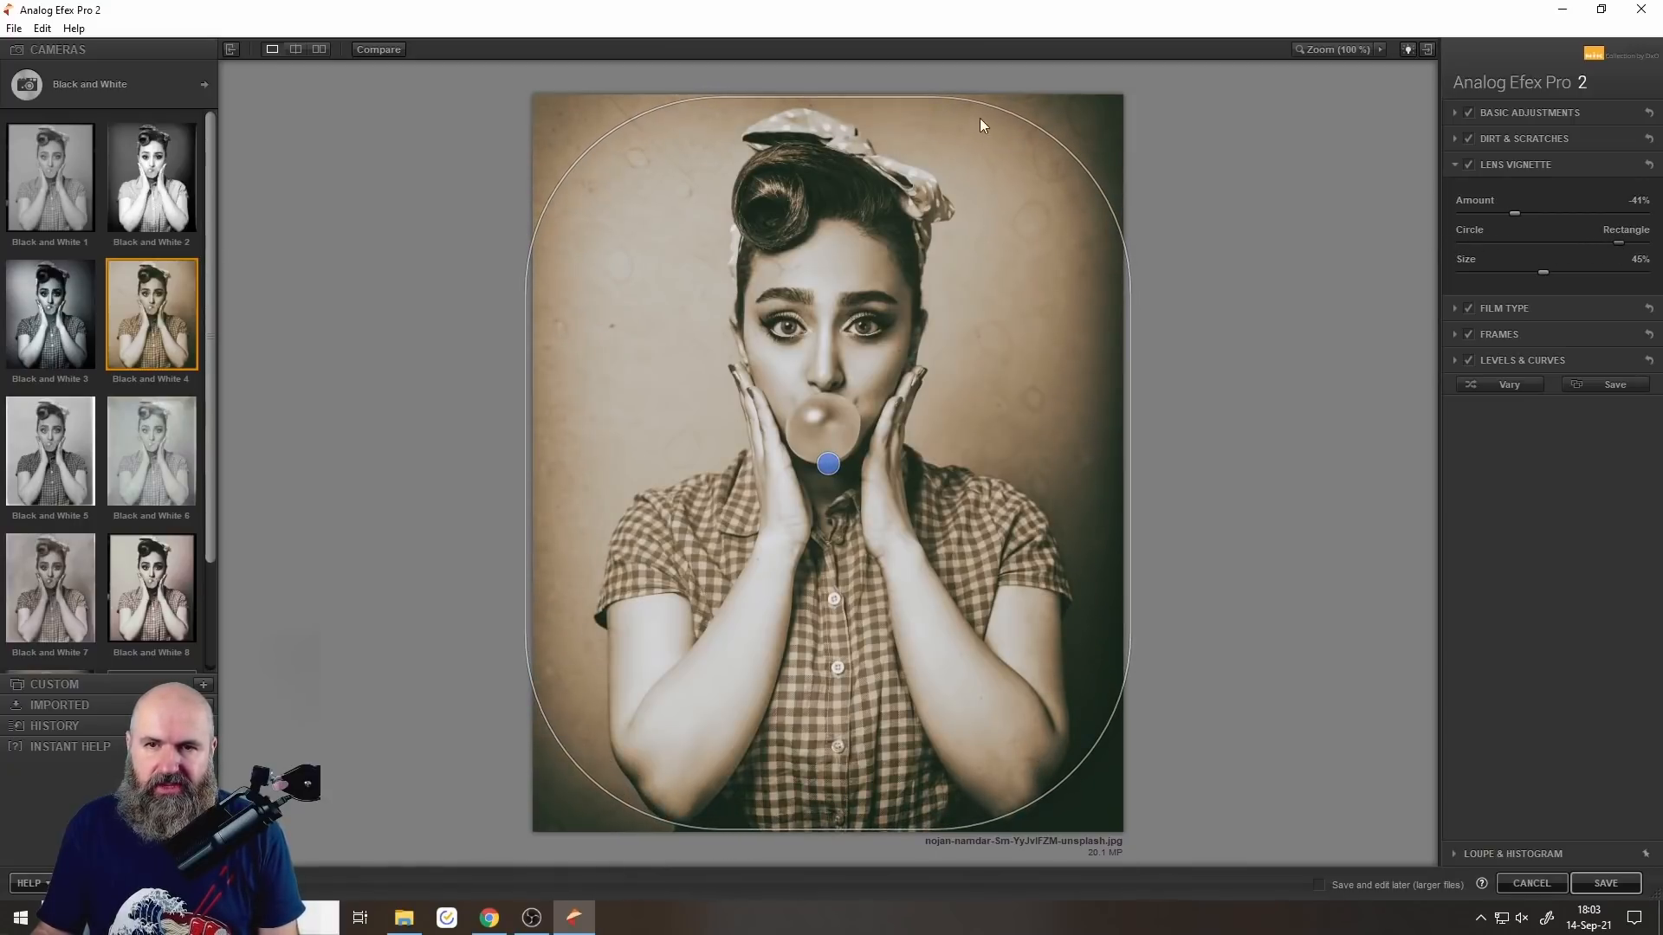
{"action": "left_click_drag", "start_coordinate": [1618, 242], "coordinate": [1542, 269]}
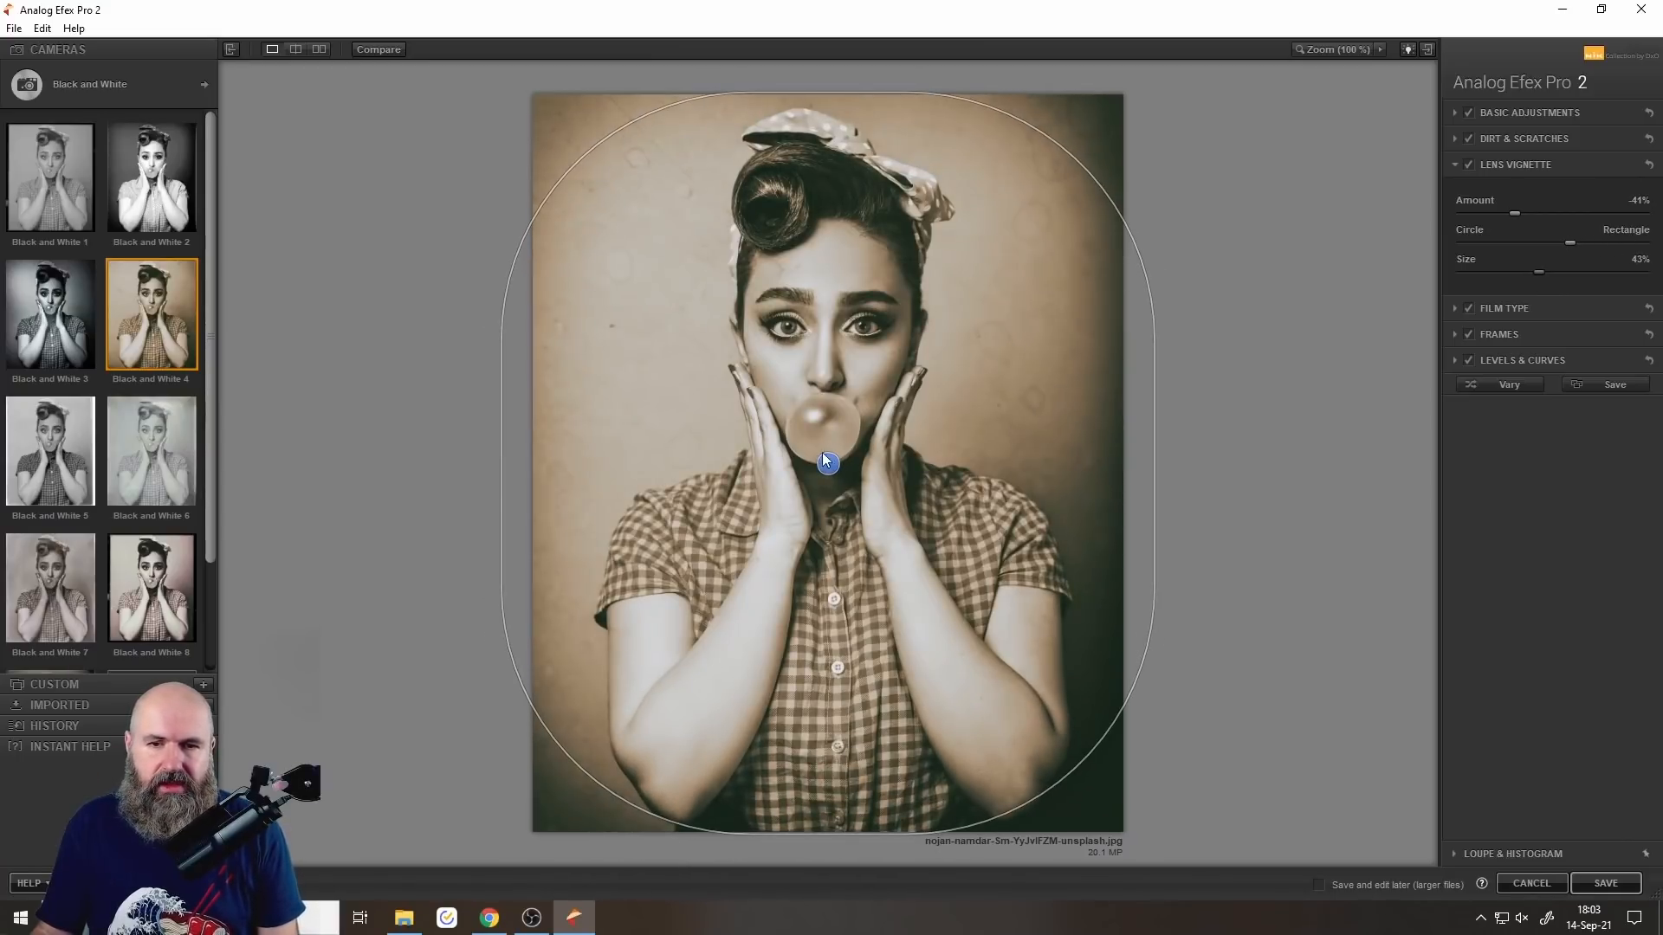
{"action": "left_click_drag", "start_coordinate": [834, 469], "coordinate": [917, 454]}
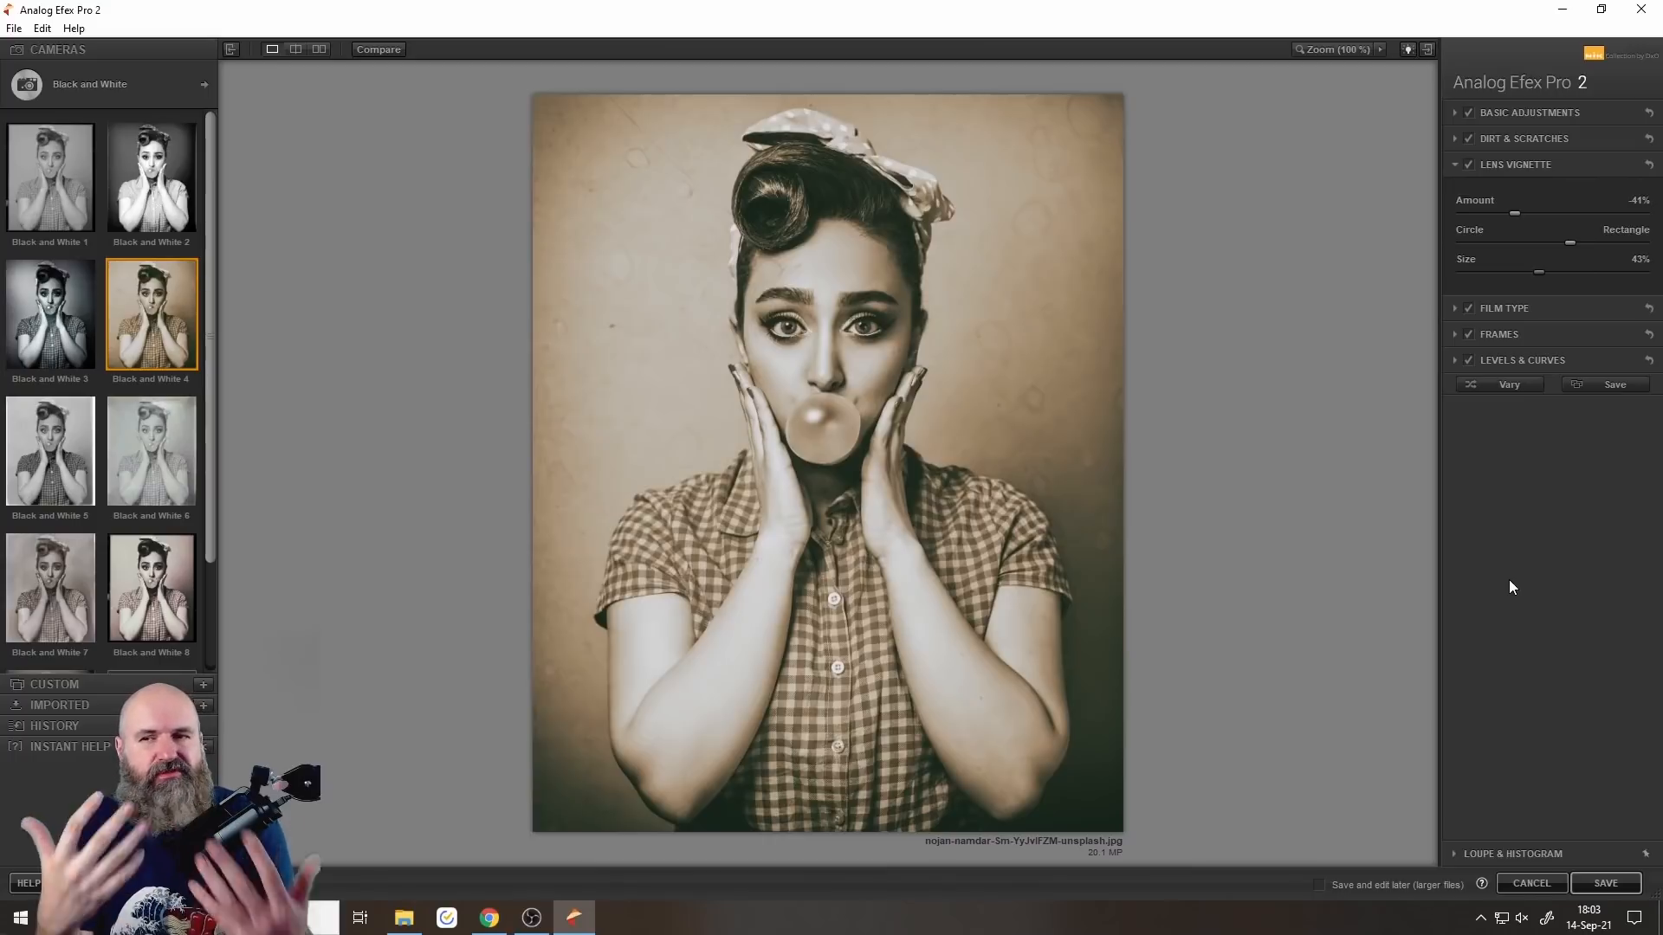
Try several B&W toned film types on the portrait and settle on the second film of the second row.
{"action": "left_click", "coordinate": [1459, 312]}
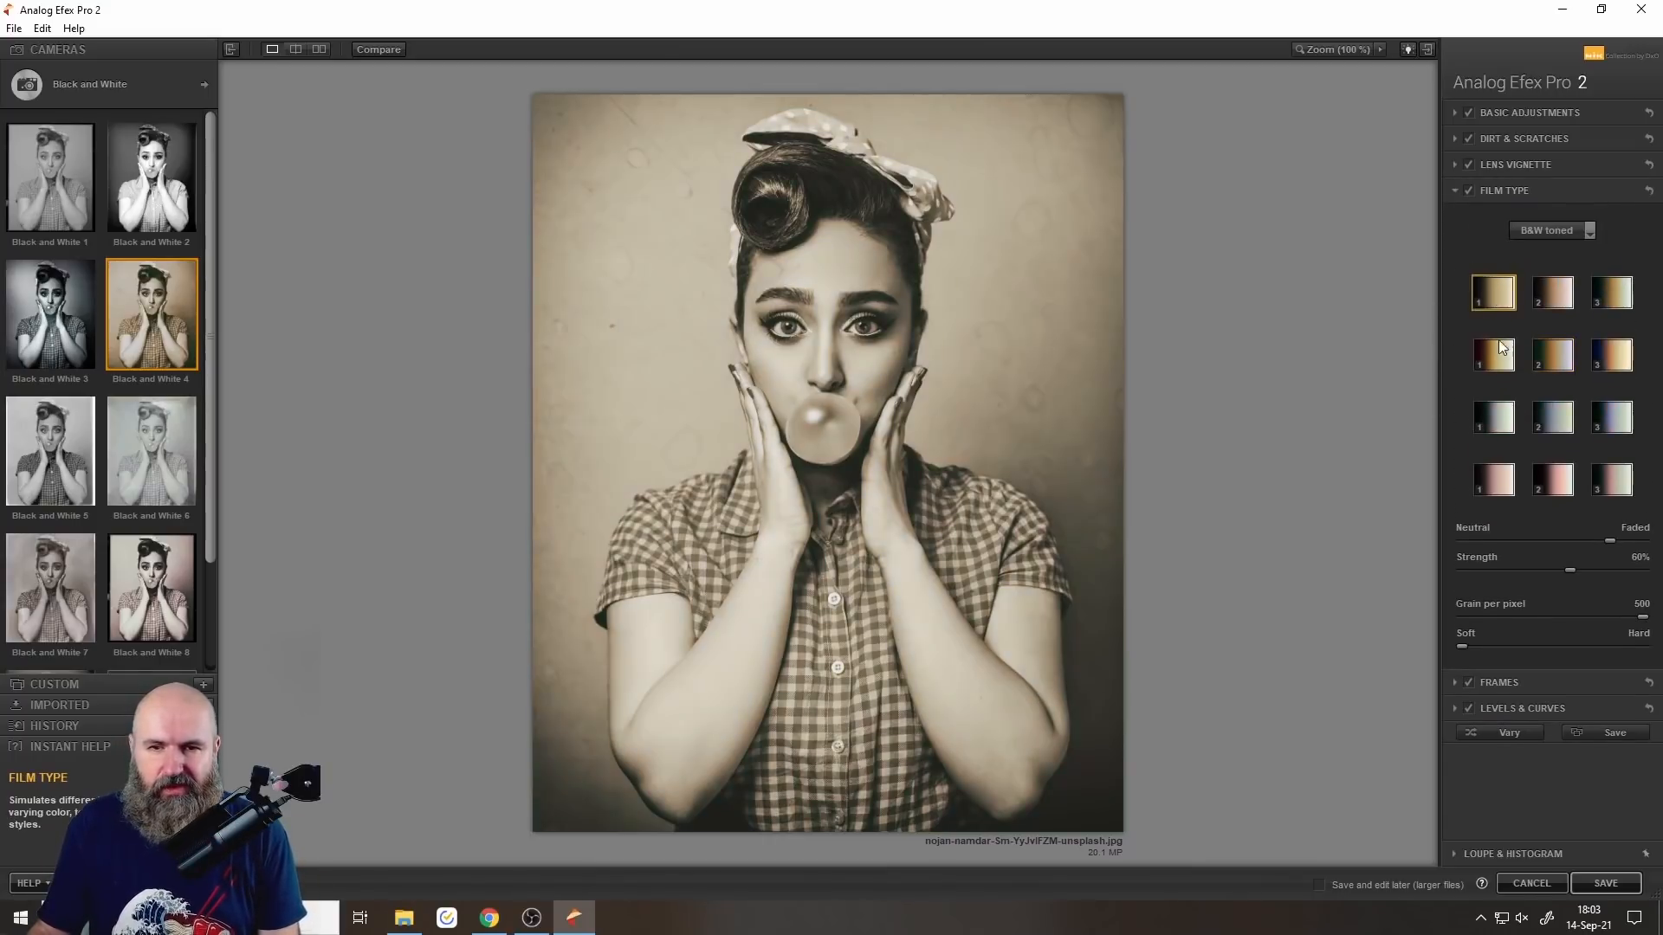
{"action": "left_click", "coordinate": [1498, 362]}
{"action": "left_click", "coordinate": [1508, 420]}
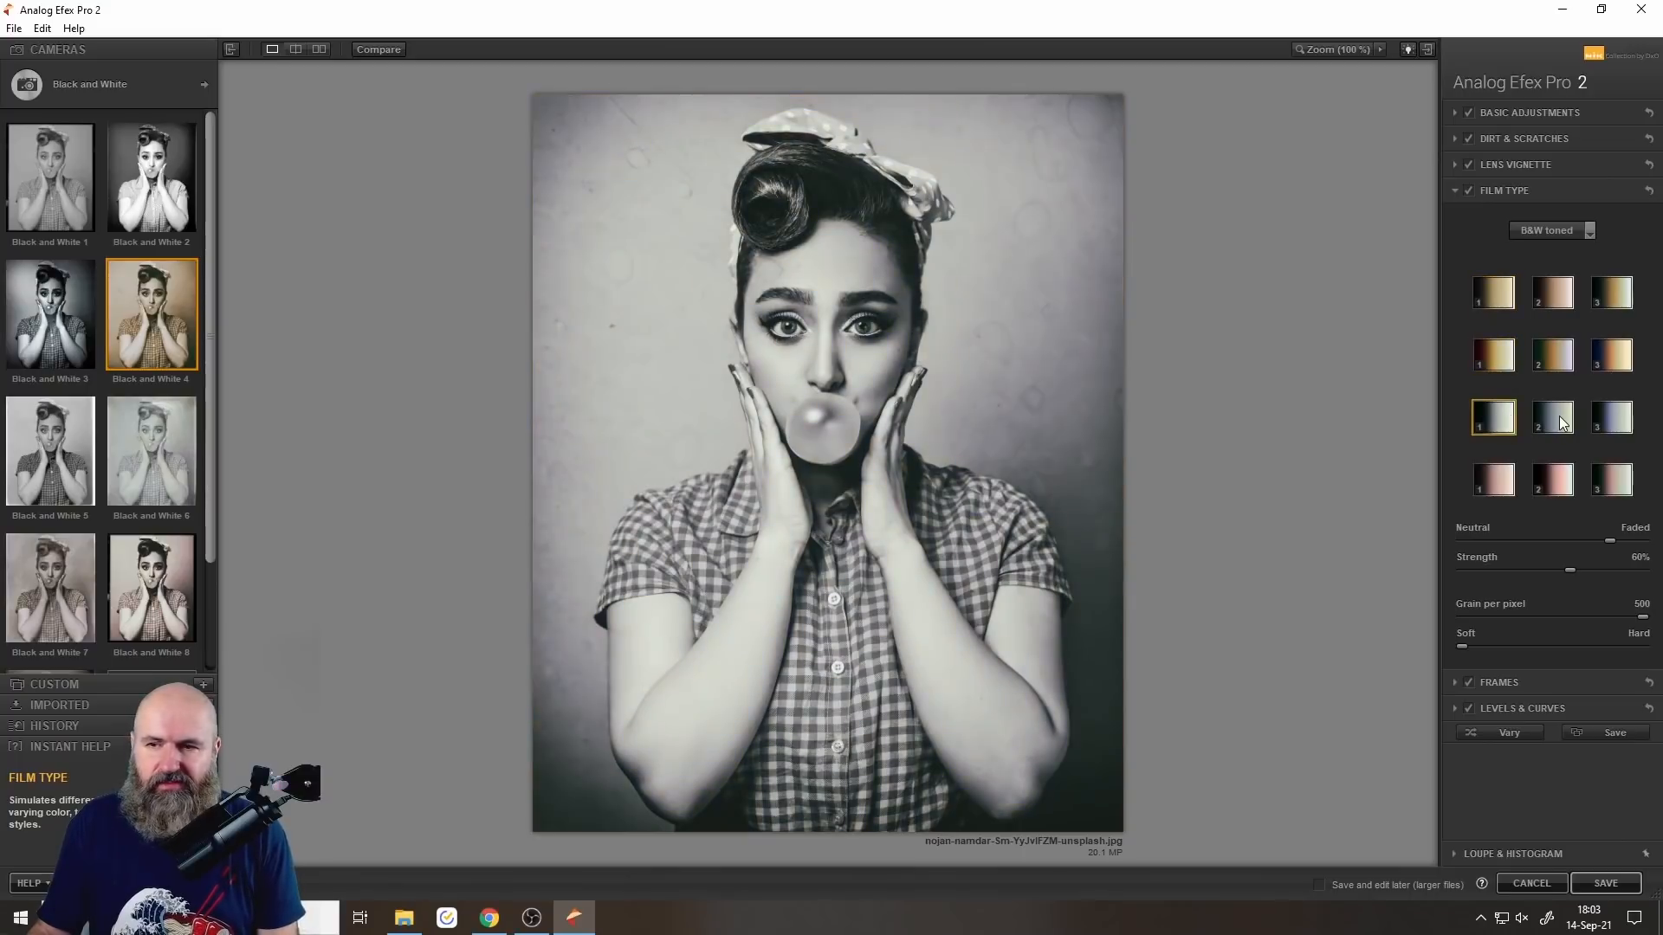
{"action": "left_click", "coordinate": [1564, 422]}
{"action": "left_click", "coordinate": [1563, 485]}
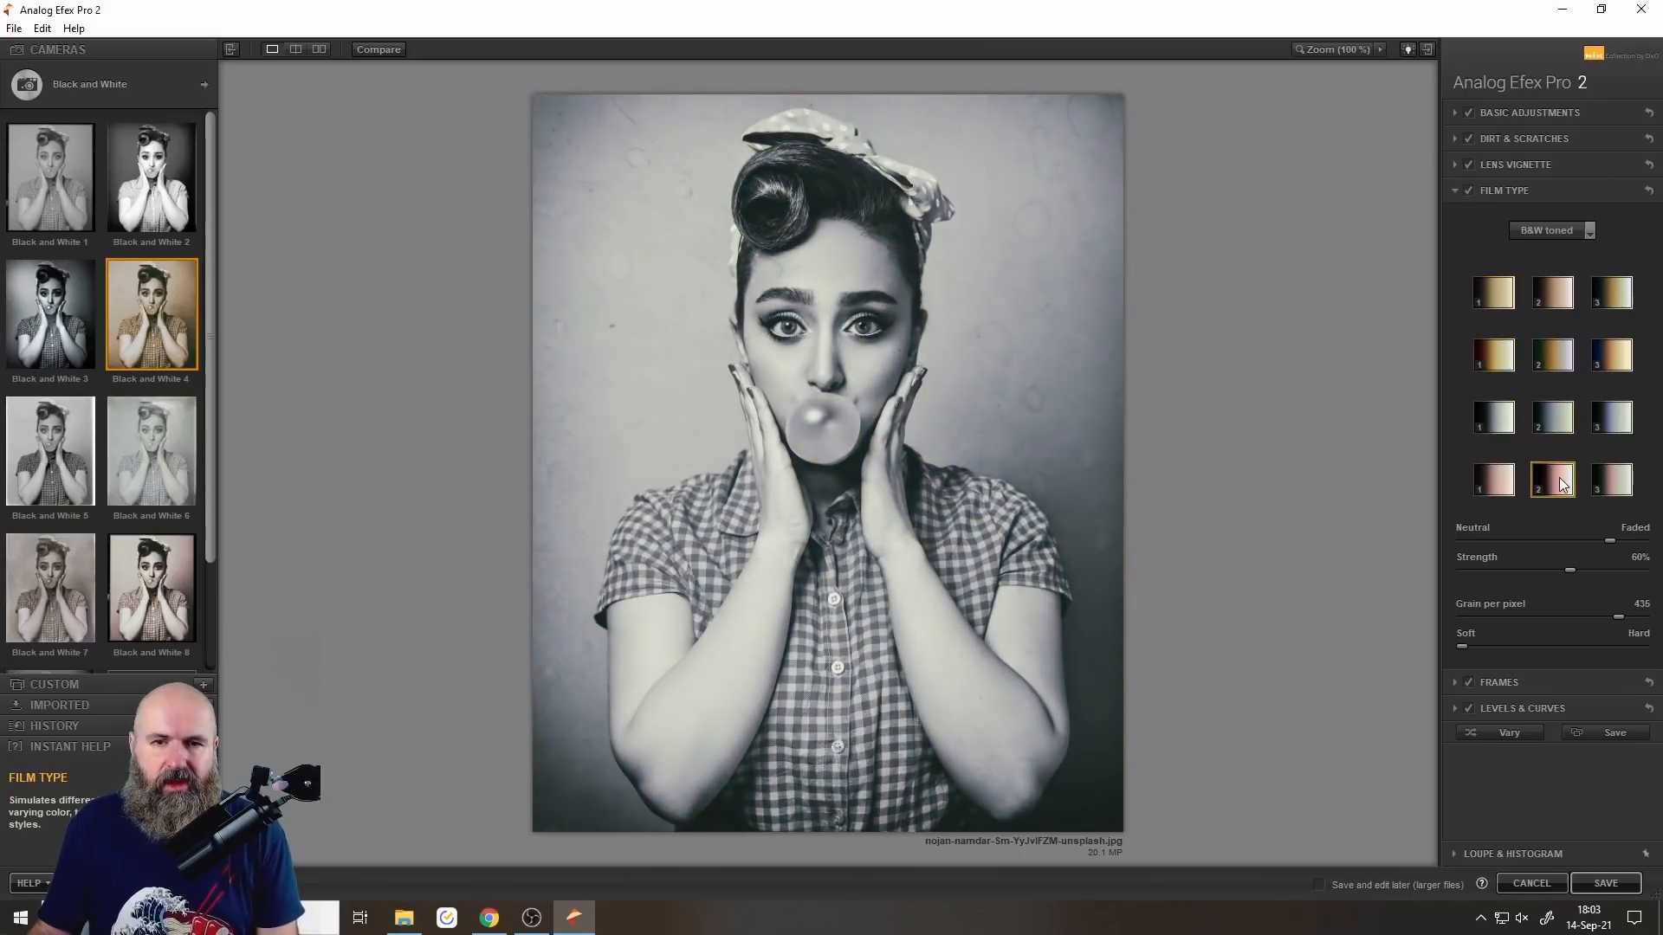
{"action": "left_click", "coordinate": [1560, 364]}
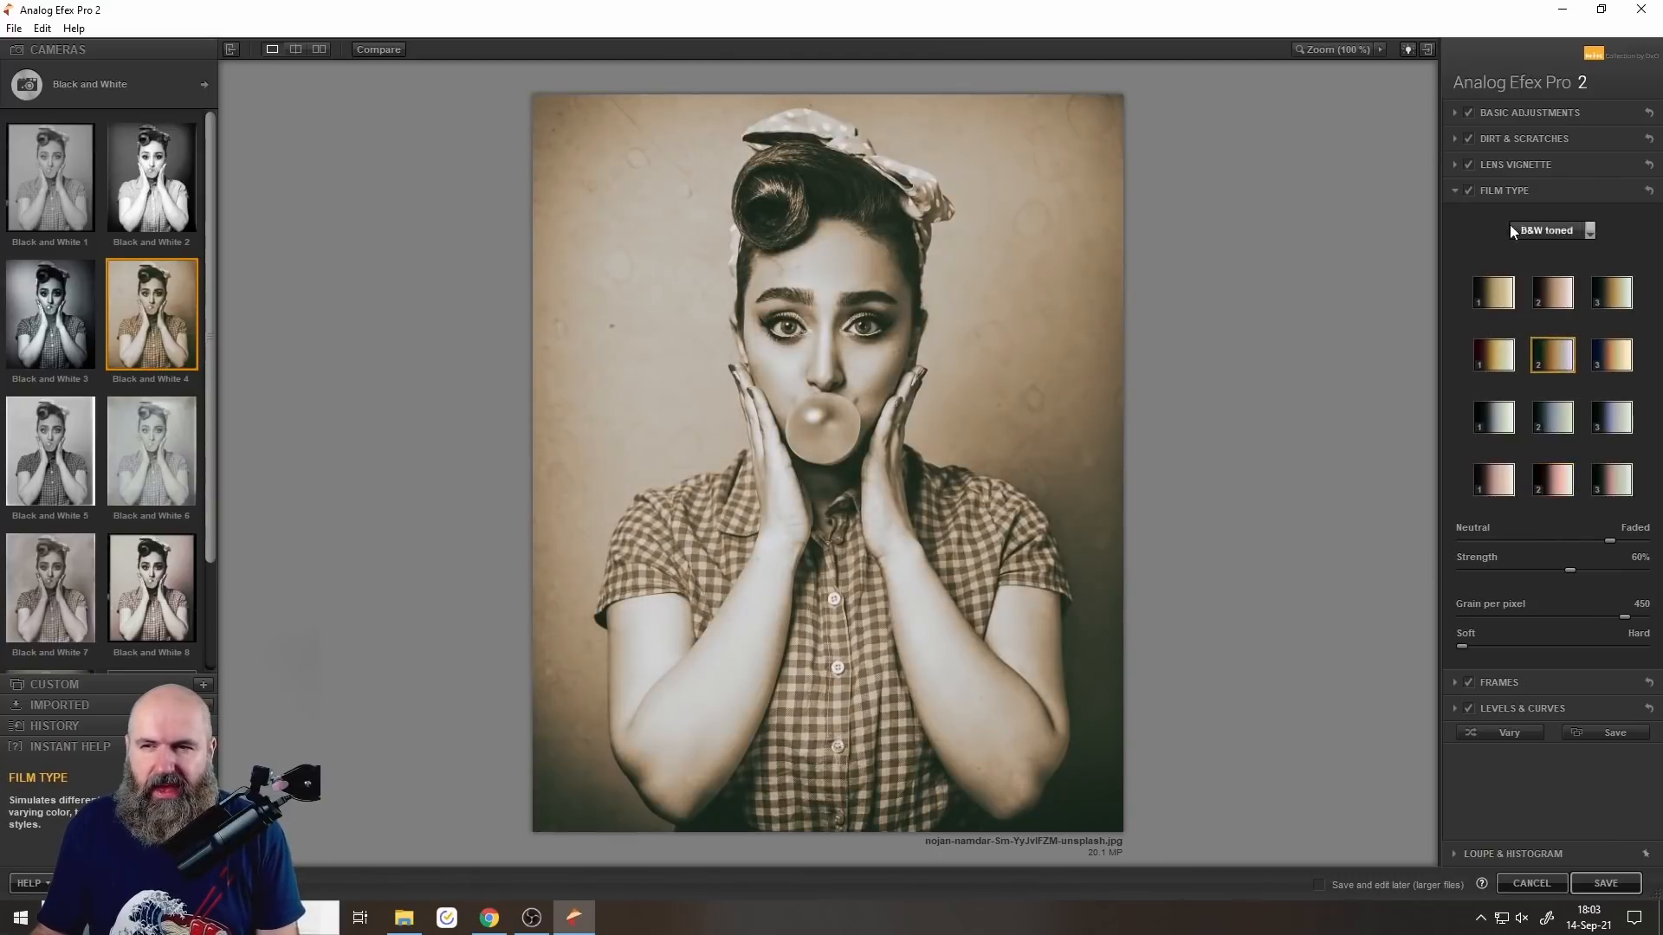
{"action": "left_click", "coordinate": [1455, 190]}
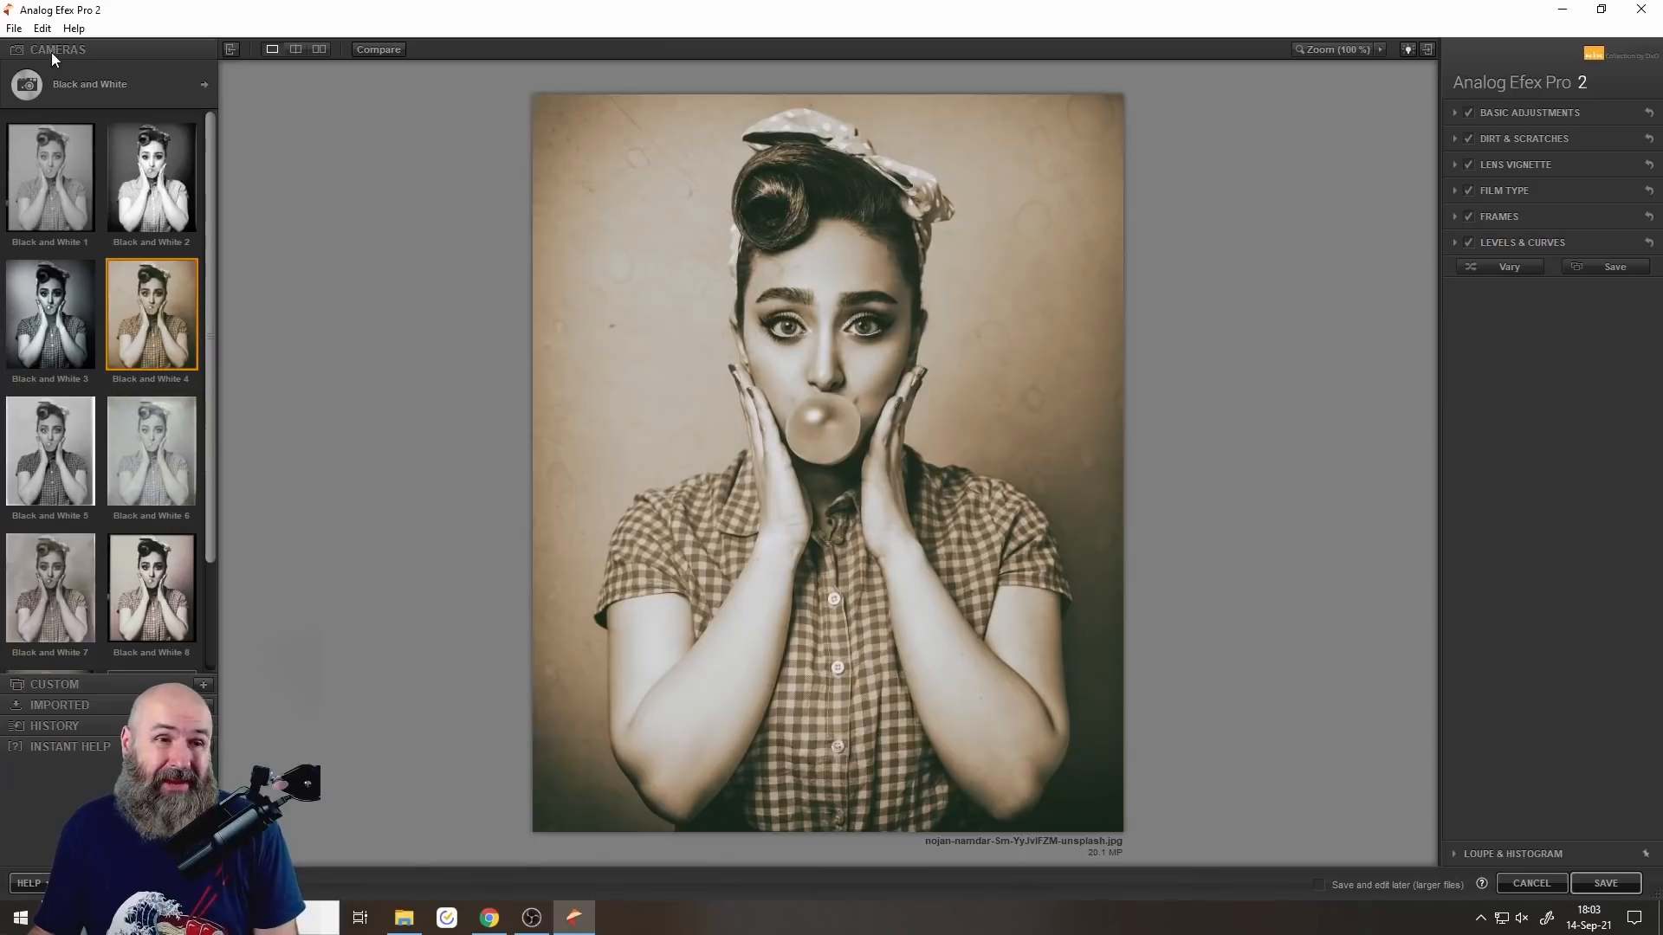
Switch the portrait's camera to the Classic Camera combination, browse its presets and choose Classic Camera 6.
{"action": "left_click", "coordinate": [92, 79]}
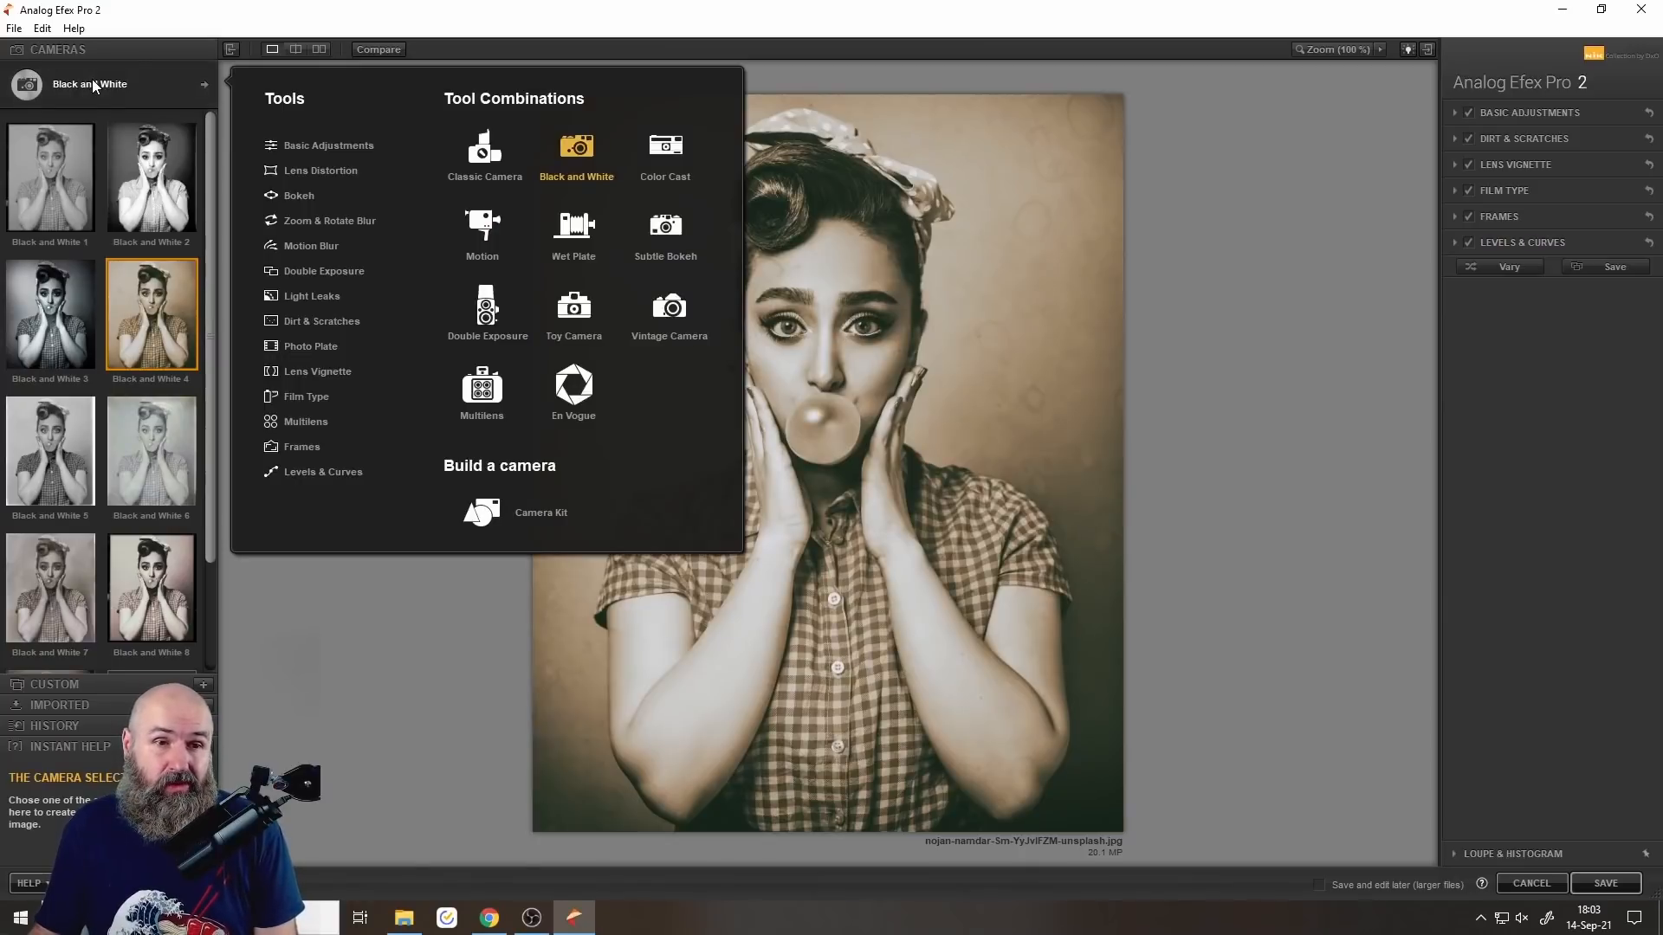
{"action": "left_click", "coordinate": [485, 152]}
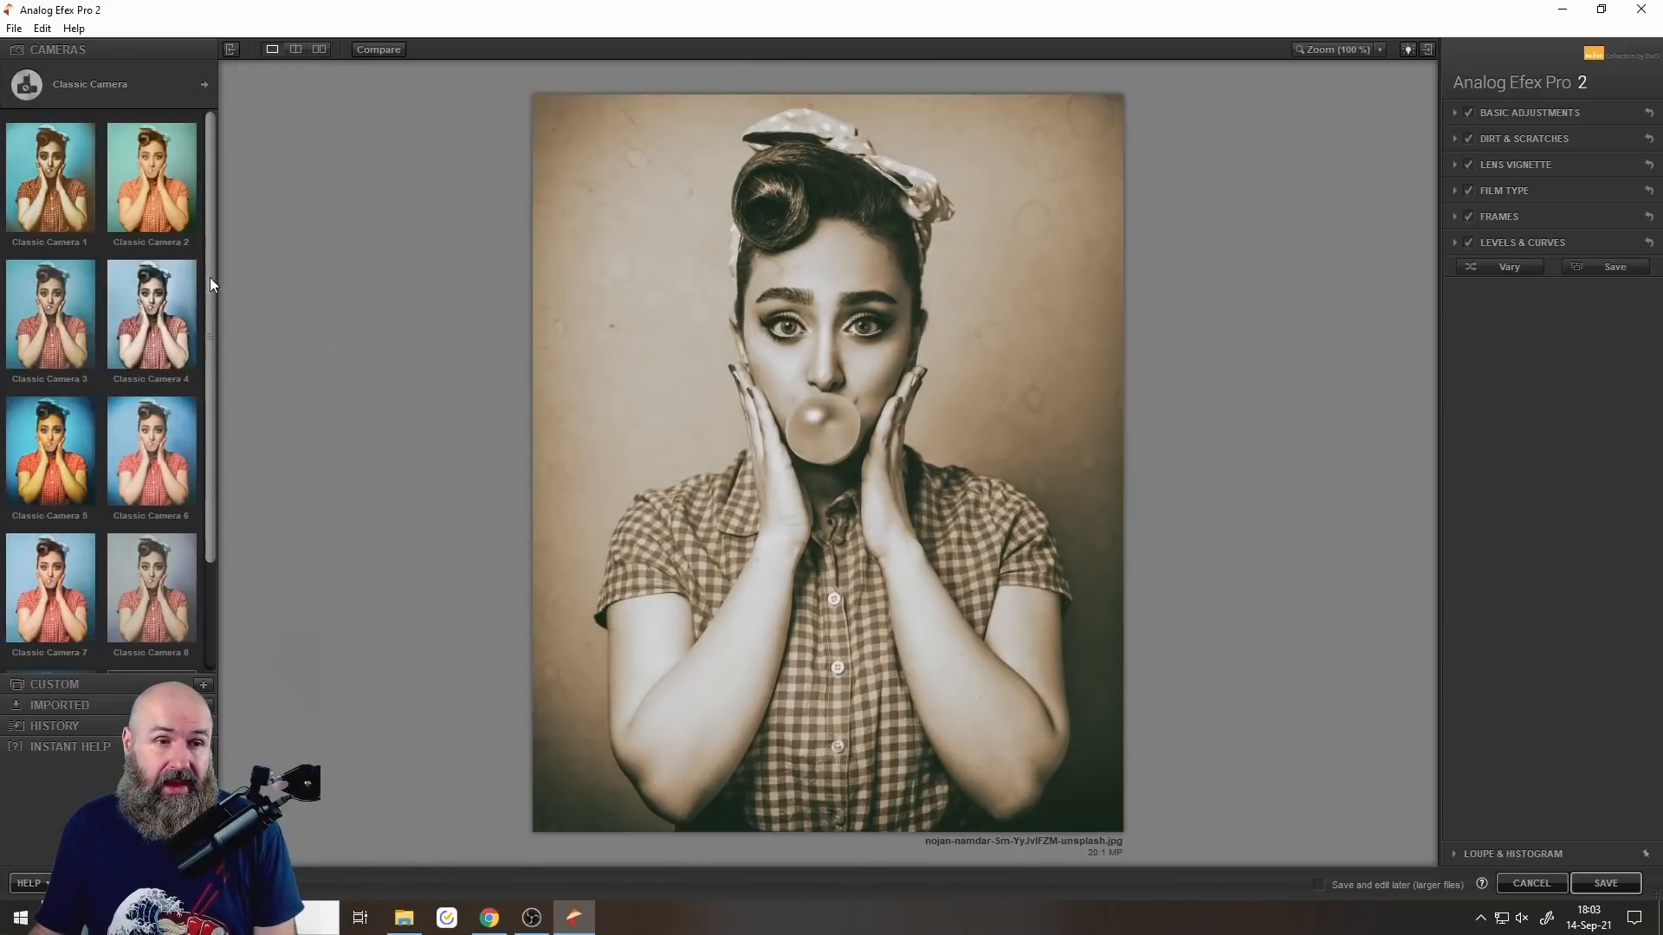
{"action": "mouse_move", "coordinate": [213, 190]}
{"action": "left_mouse_down"}
{"action": "mouse_move", "coordinate": [215, 242]}
{"action": "mouse_move", "coordinate": [226, 199]}
{"action": "left_mouse_up"}
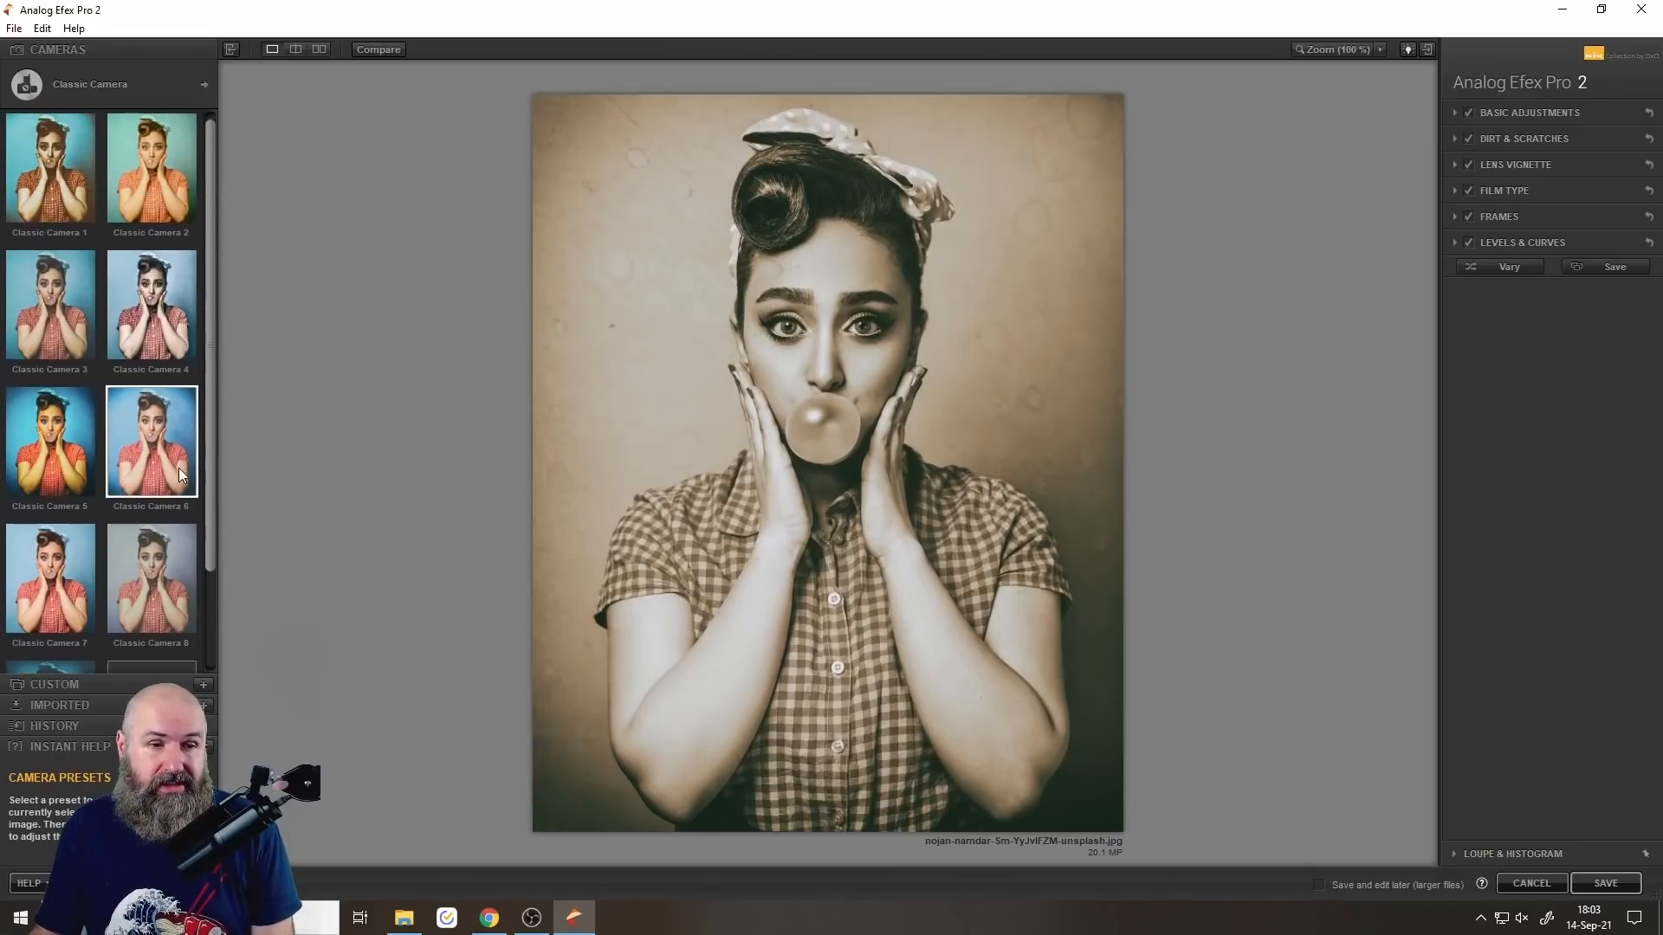
{"action": "left_click_drag", "start_coordinate": [213, 411], "coordinate": [221, 499]}
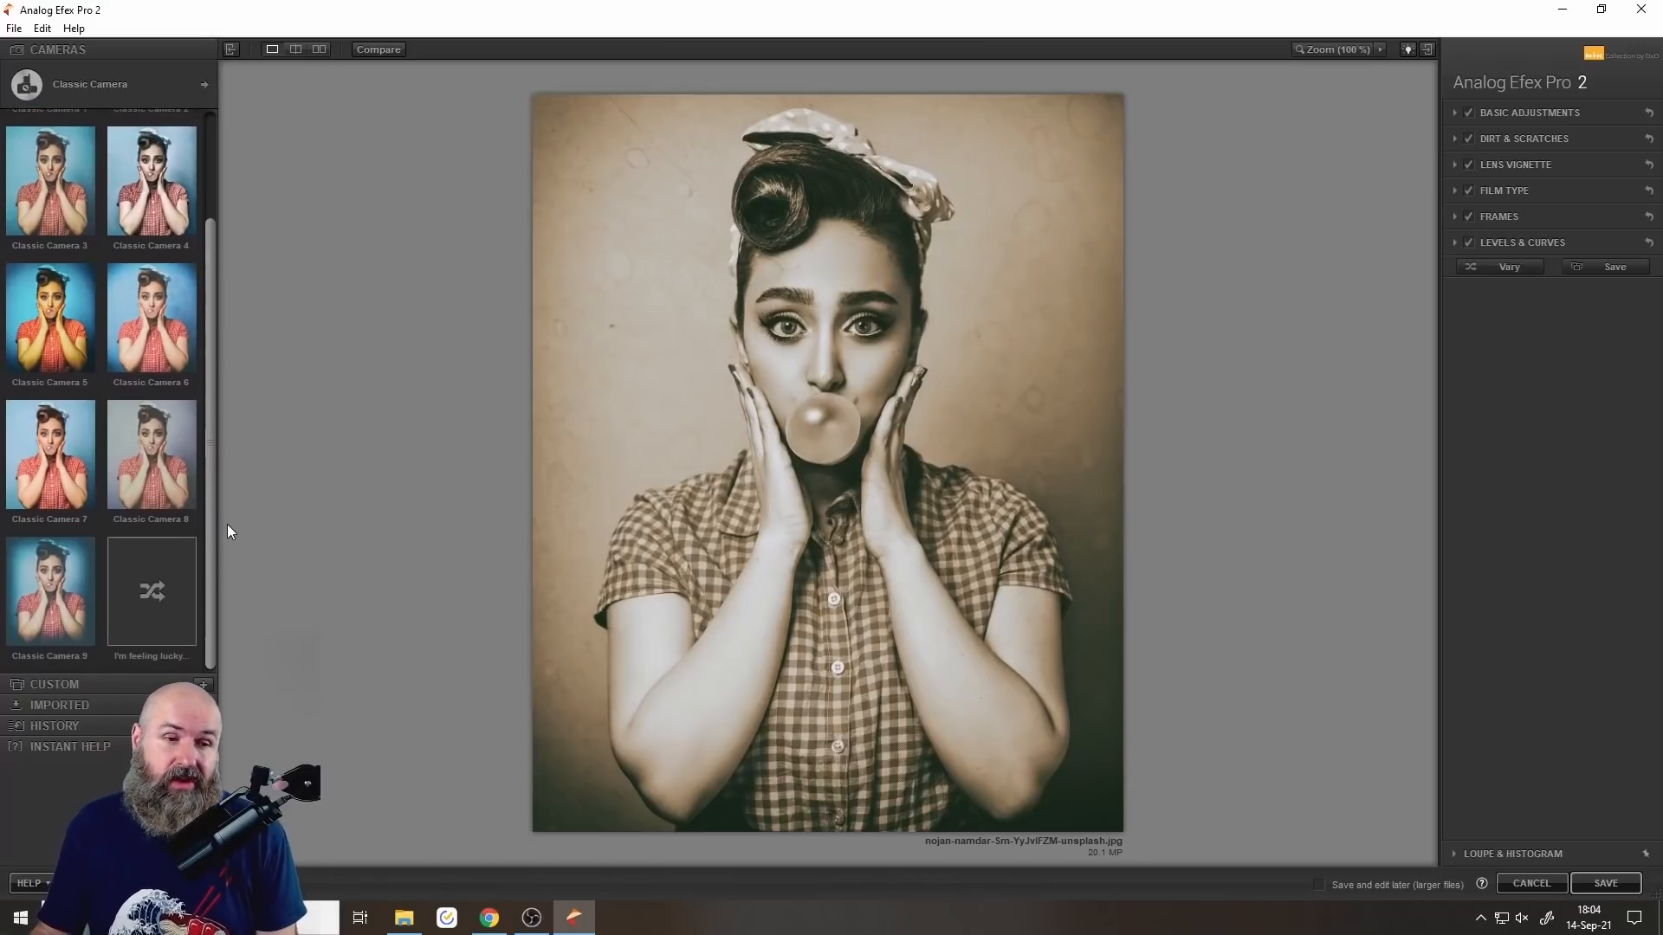
{"action": "left_click", "coordinate": [153, 322]}
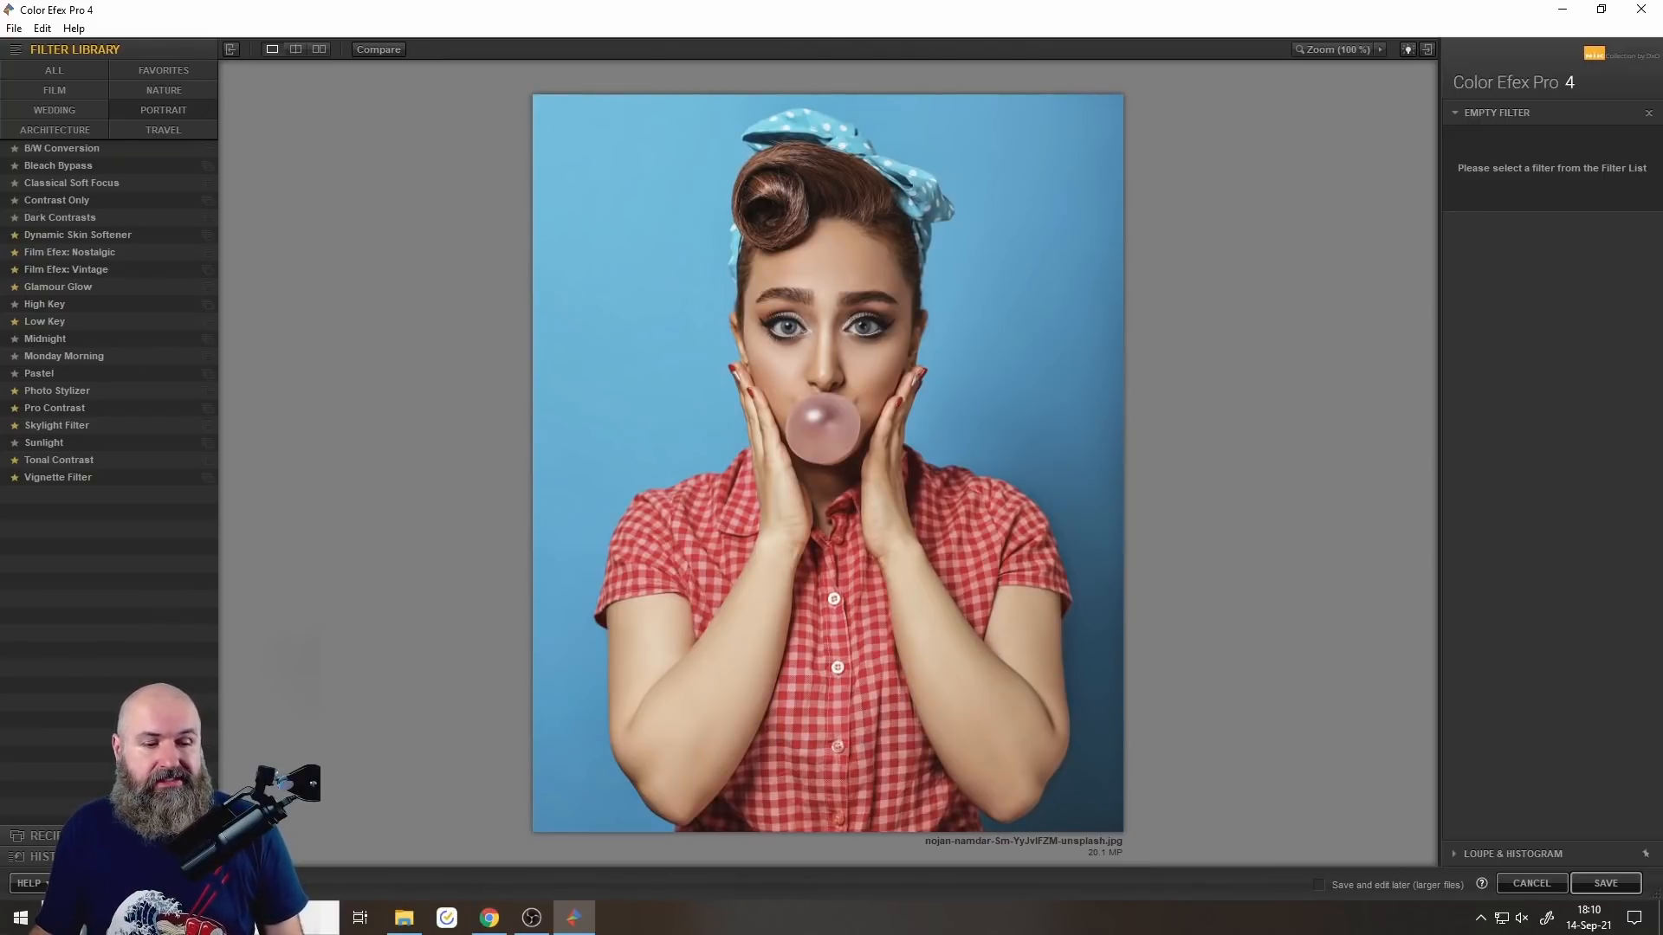
In Color Efex Pro 4, try the Blue Monday recipe, the one beside it and two Classic Portrait recipes on the portrait.
{"action": "left_click", "coordinate": [41, 835]}
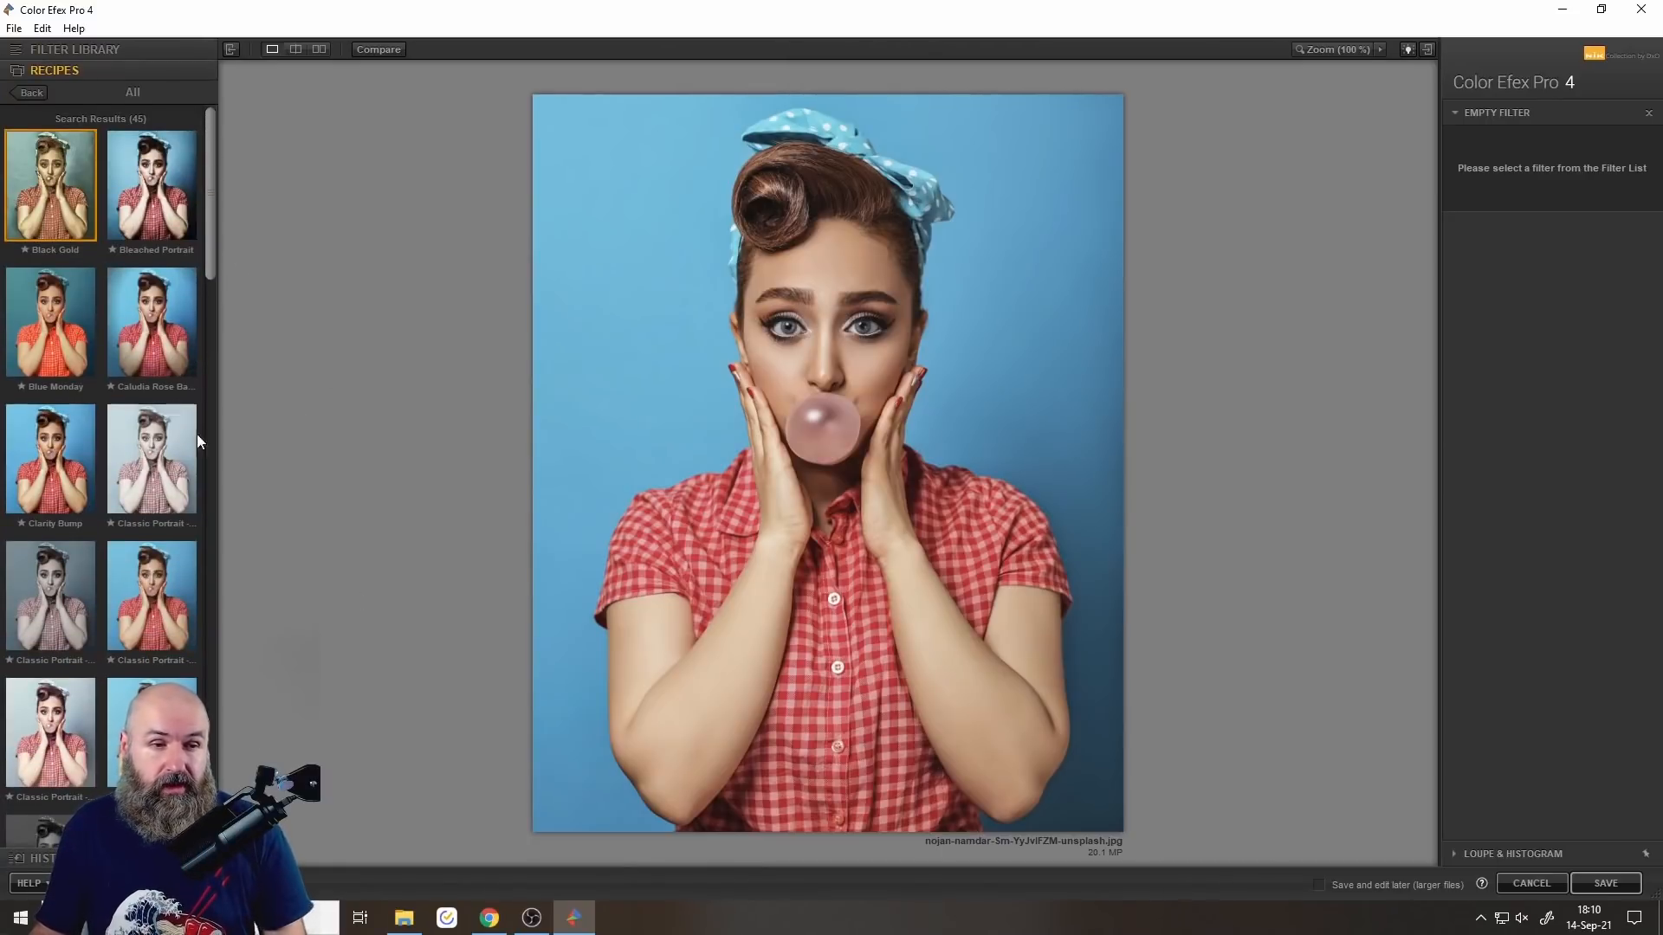
{"action": "left_click", "coordinate": [67, 309]}
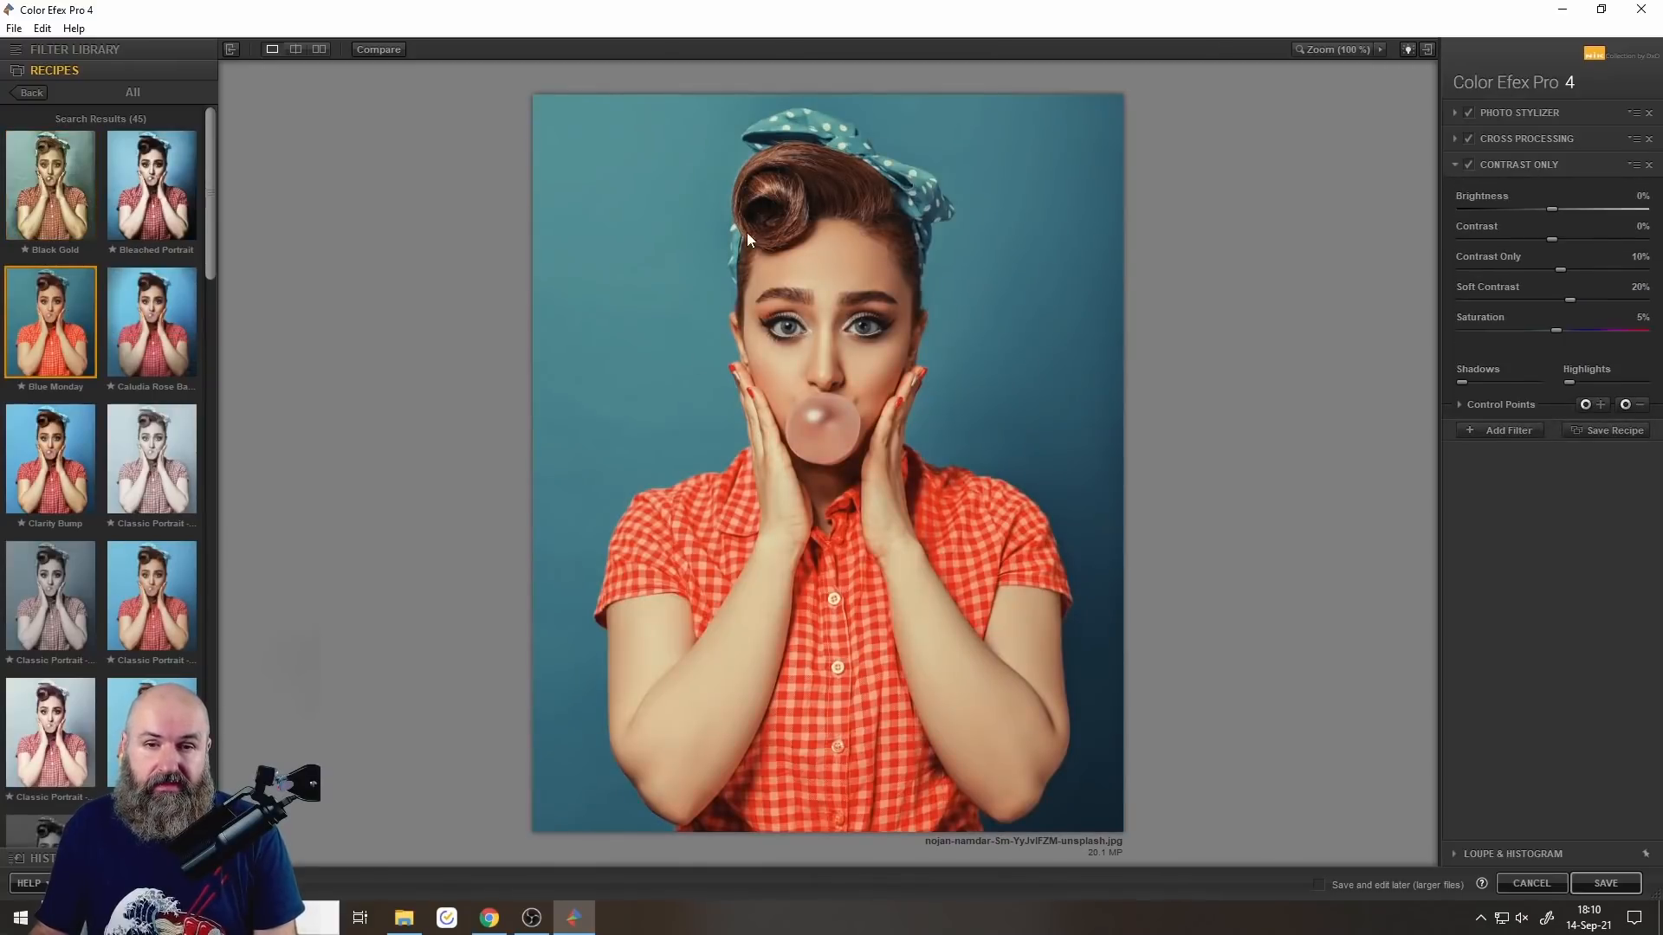
{"action": "left_click", "coordinate": [165, 339]}
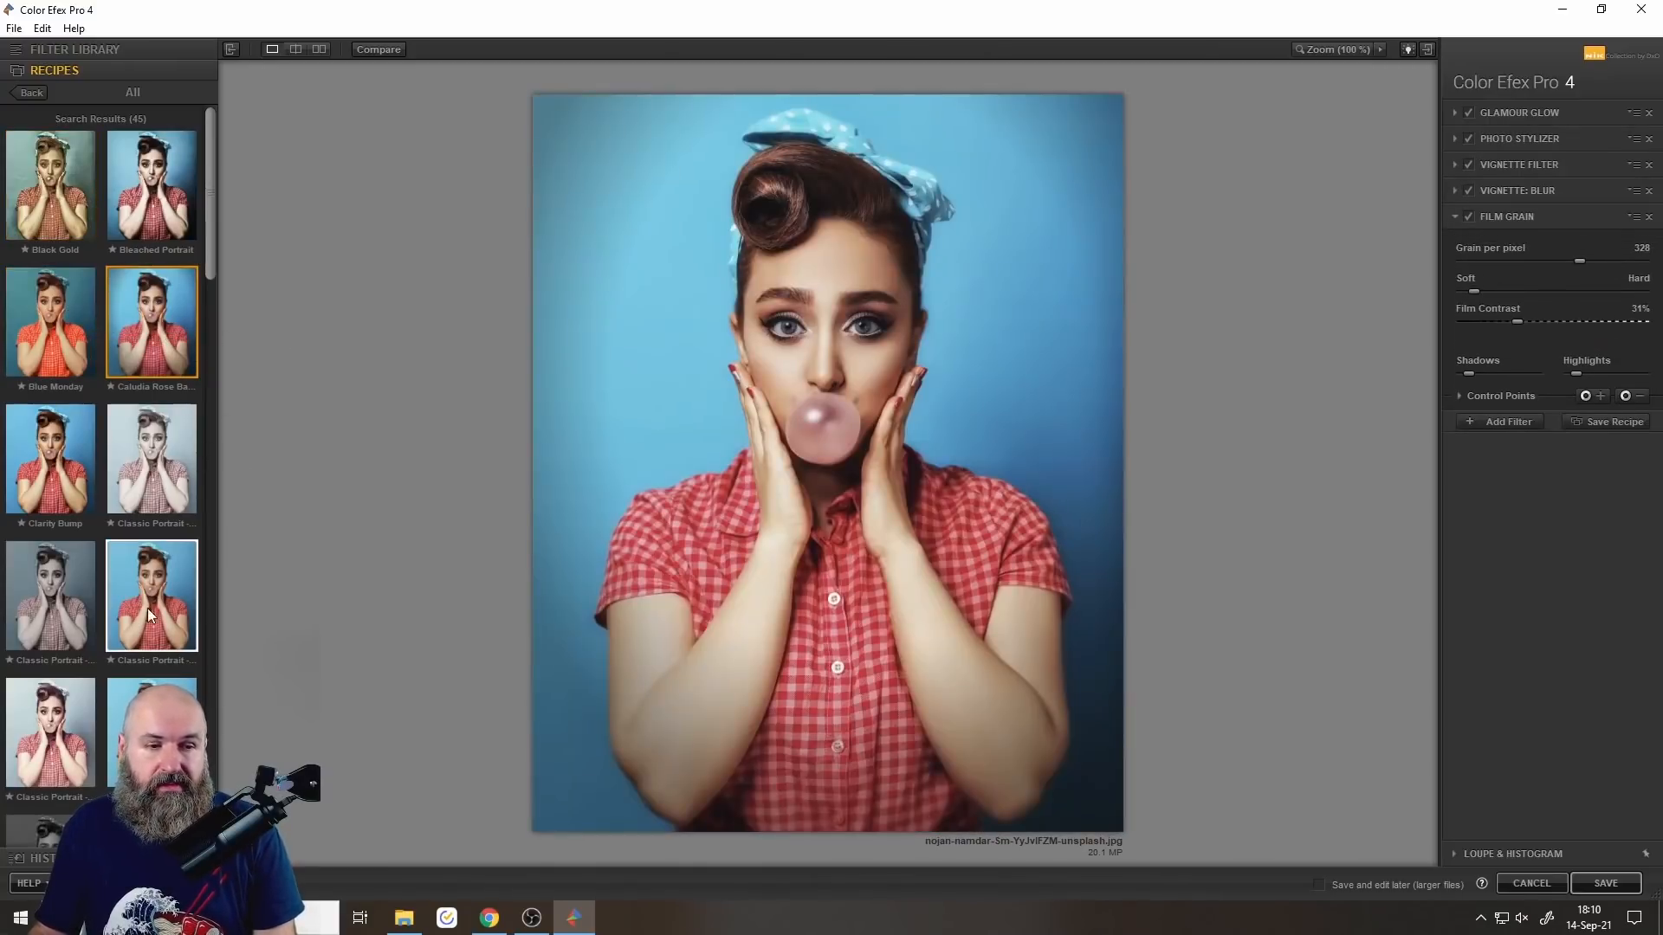
{"action": "left_click", "coordinate": [144, 605]}
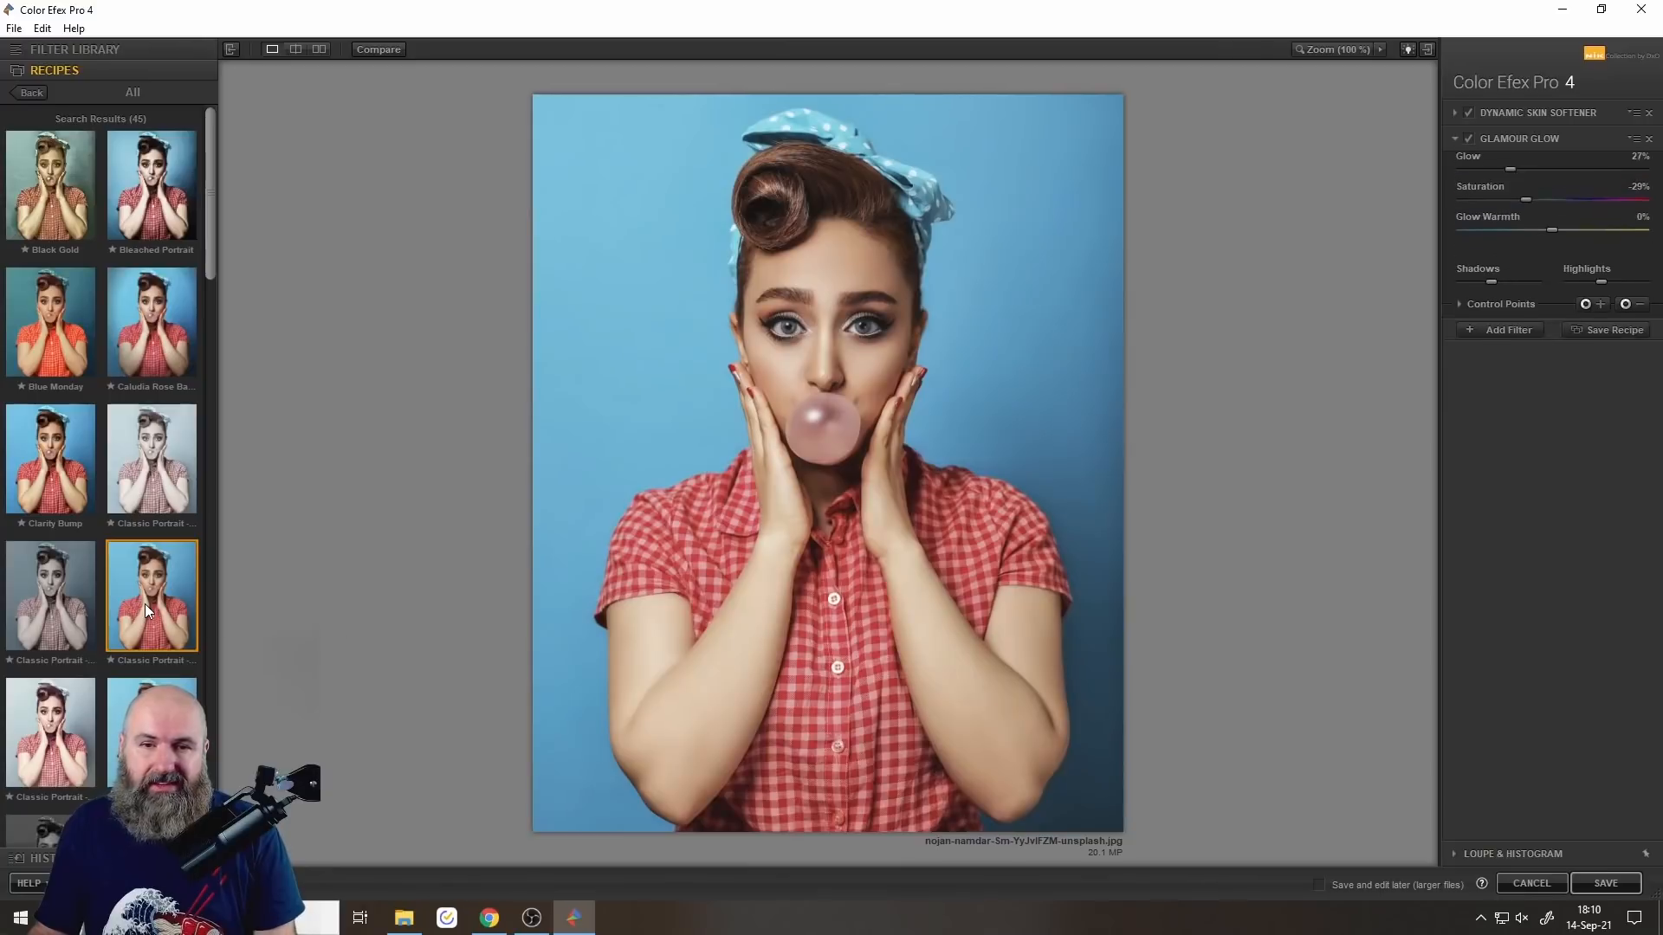
{"action": "left_click", "coordinate": [85, 736]}
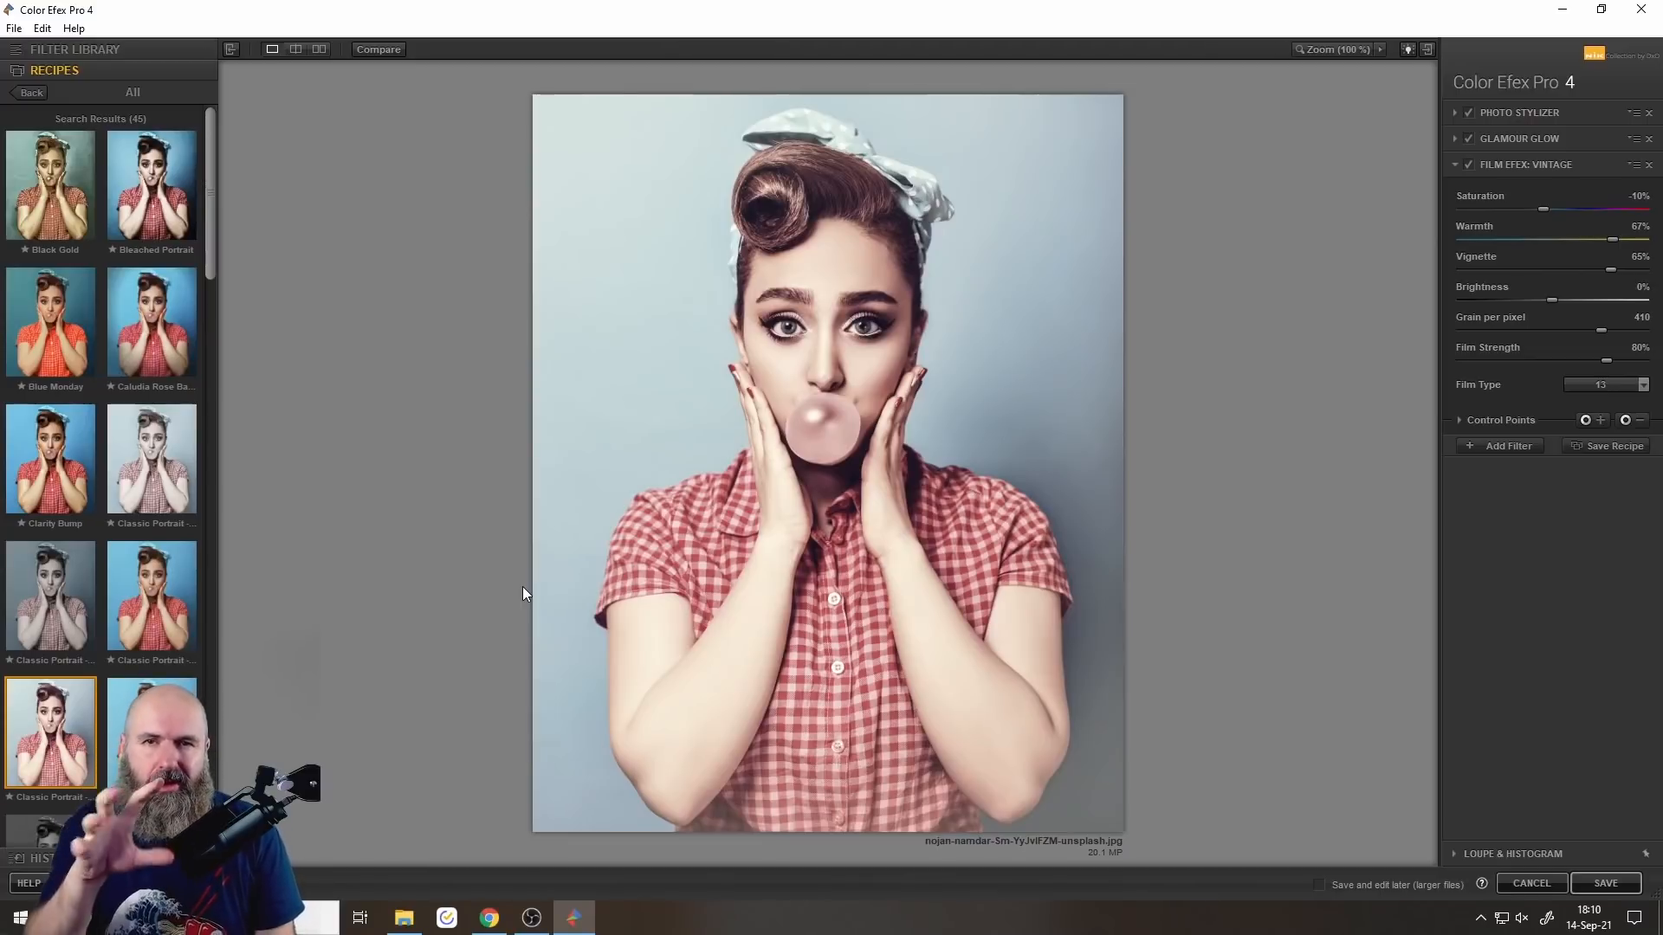
Remove the Photo Stylizer, Glamour Glow and Film Efex: Vintage filters of the applied recipe.
{"action": "left_click", "coordinate": [1649, 112]}
{"action": "left_click", "coordinate": [1650, 113]}
{"action": "left_click", "coordinate": [1649, 113]}
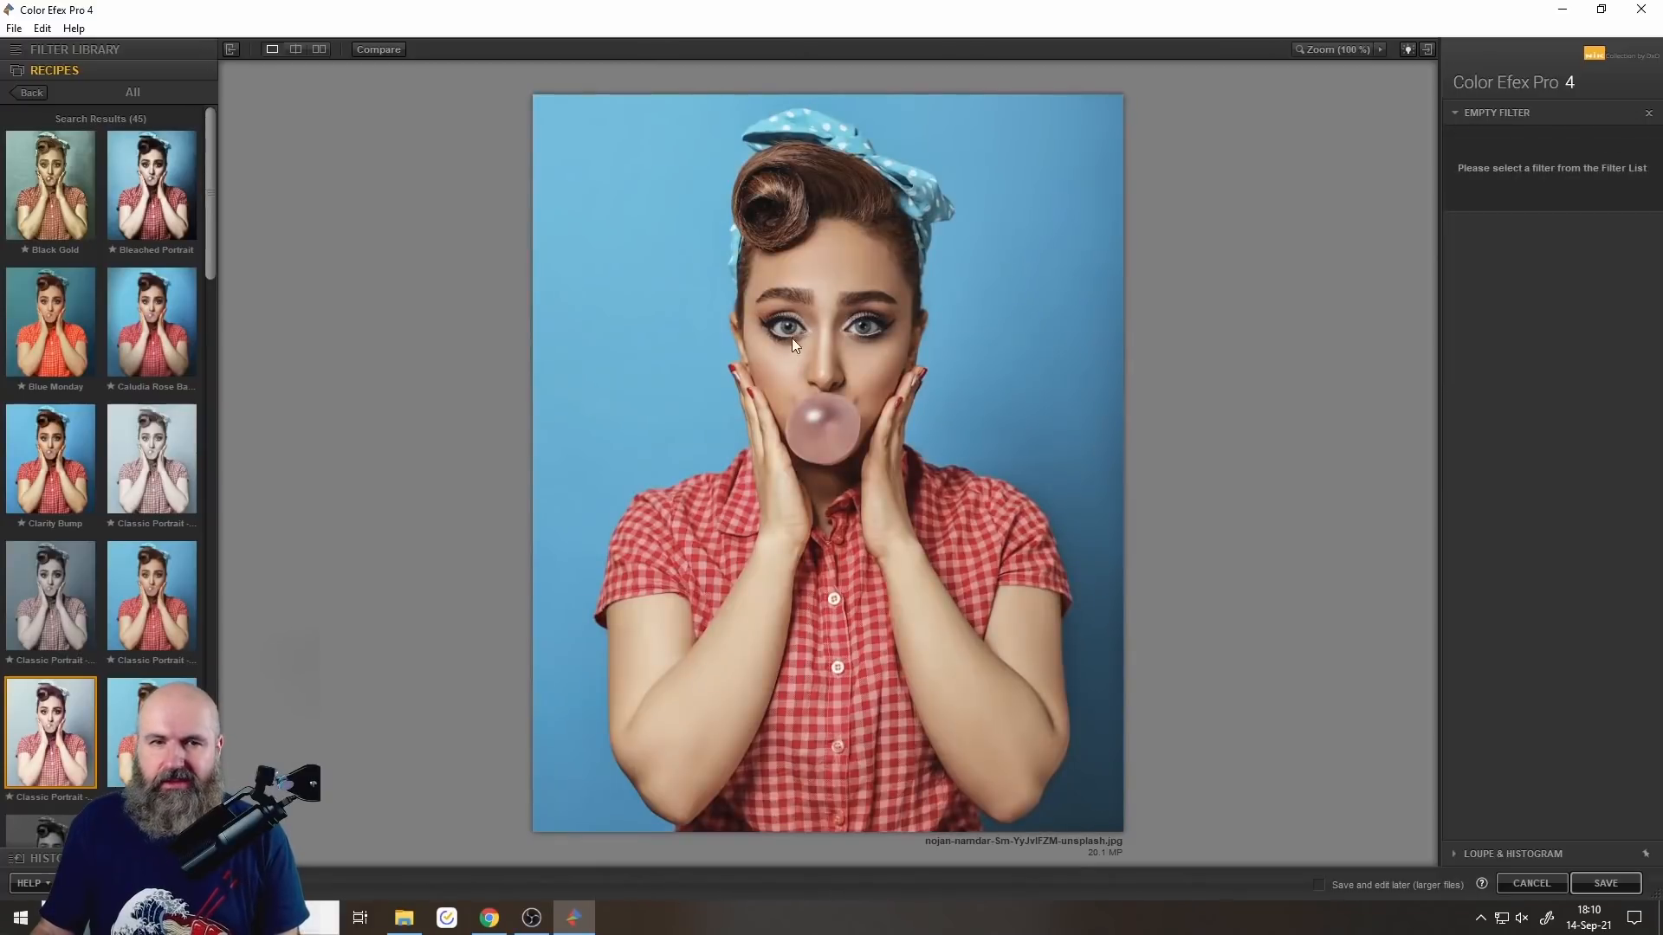
Examine the complete filter library and the filters offered in the Film, Nature, Portrait, Architecture, Travel and Favorites categories.
{"action": "left_click", "coordinate": [81, 51]}
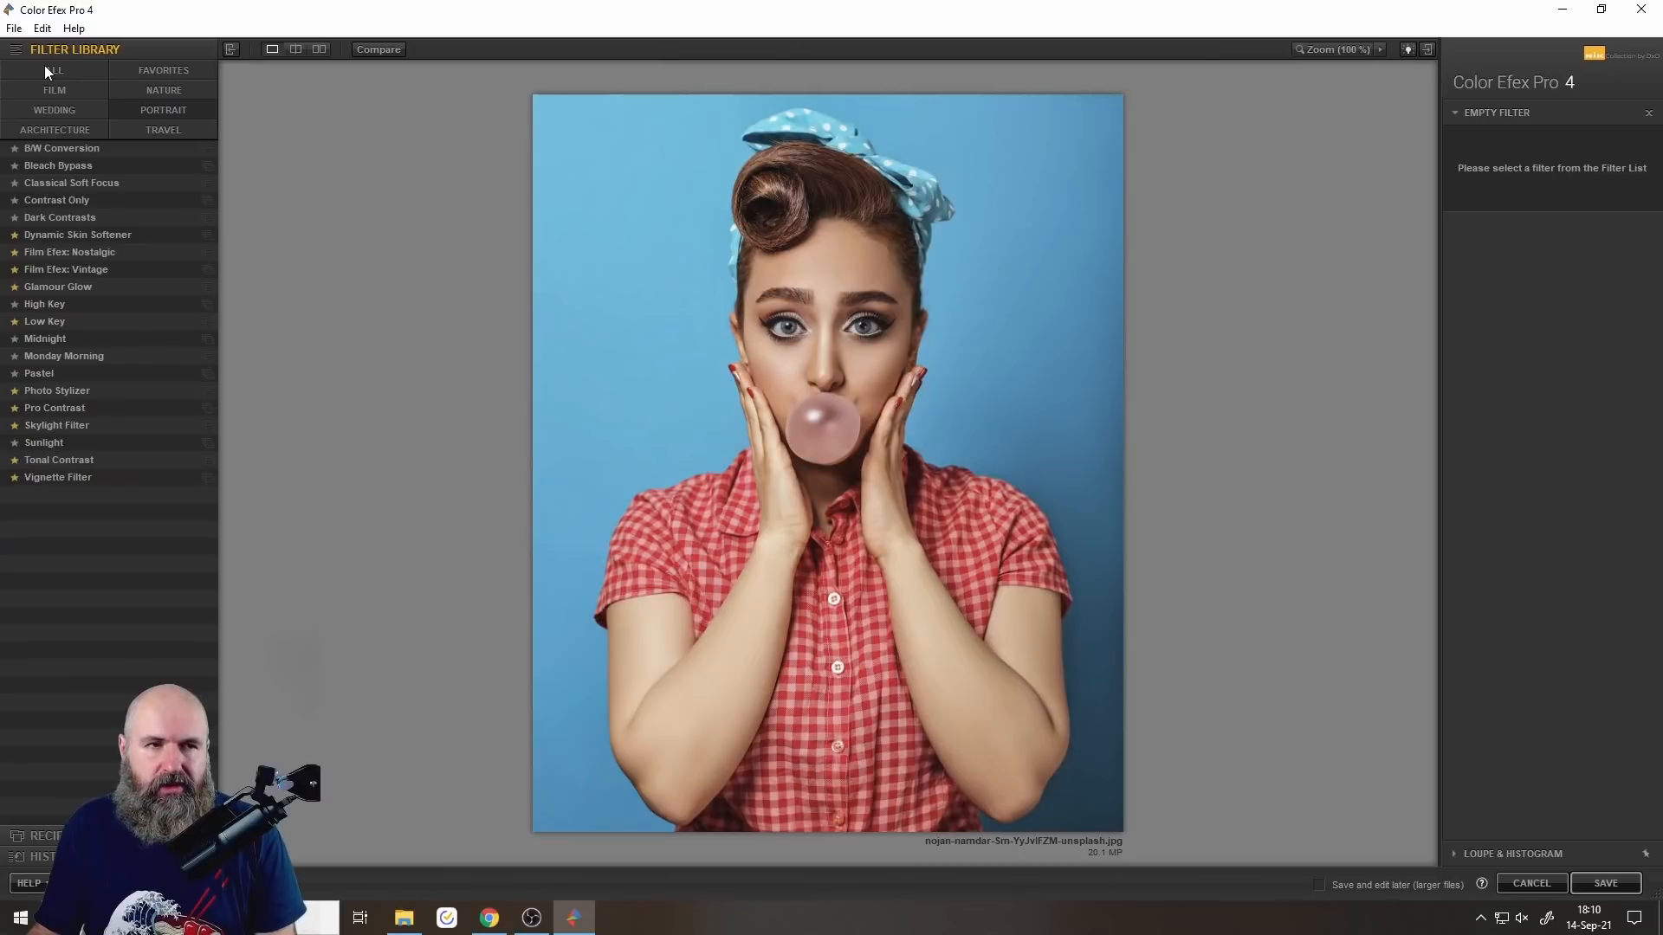
{"action": "left_click", "coordinate": [44, 65]}
{"action": "scroll", "coordinate": [216, 361], "scroll_direction": "down", "scroll_amount": 3}
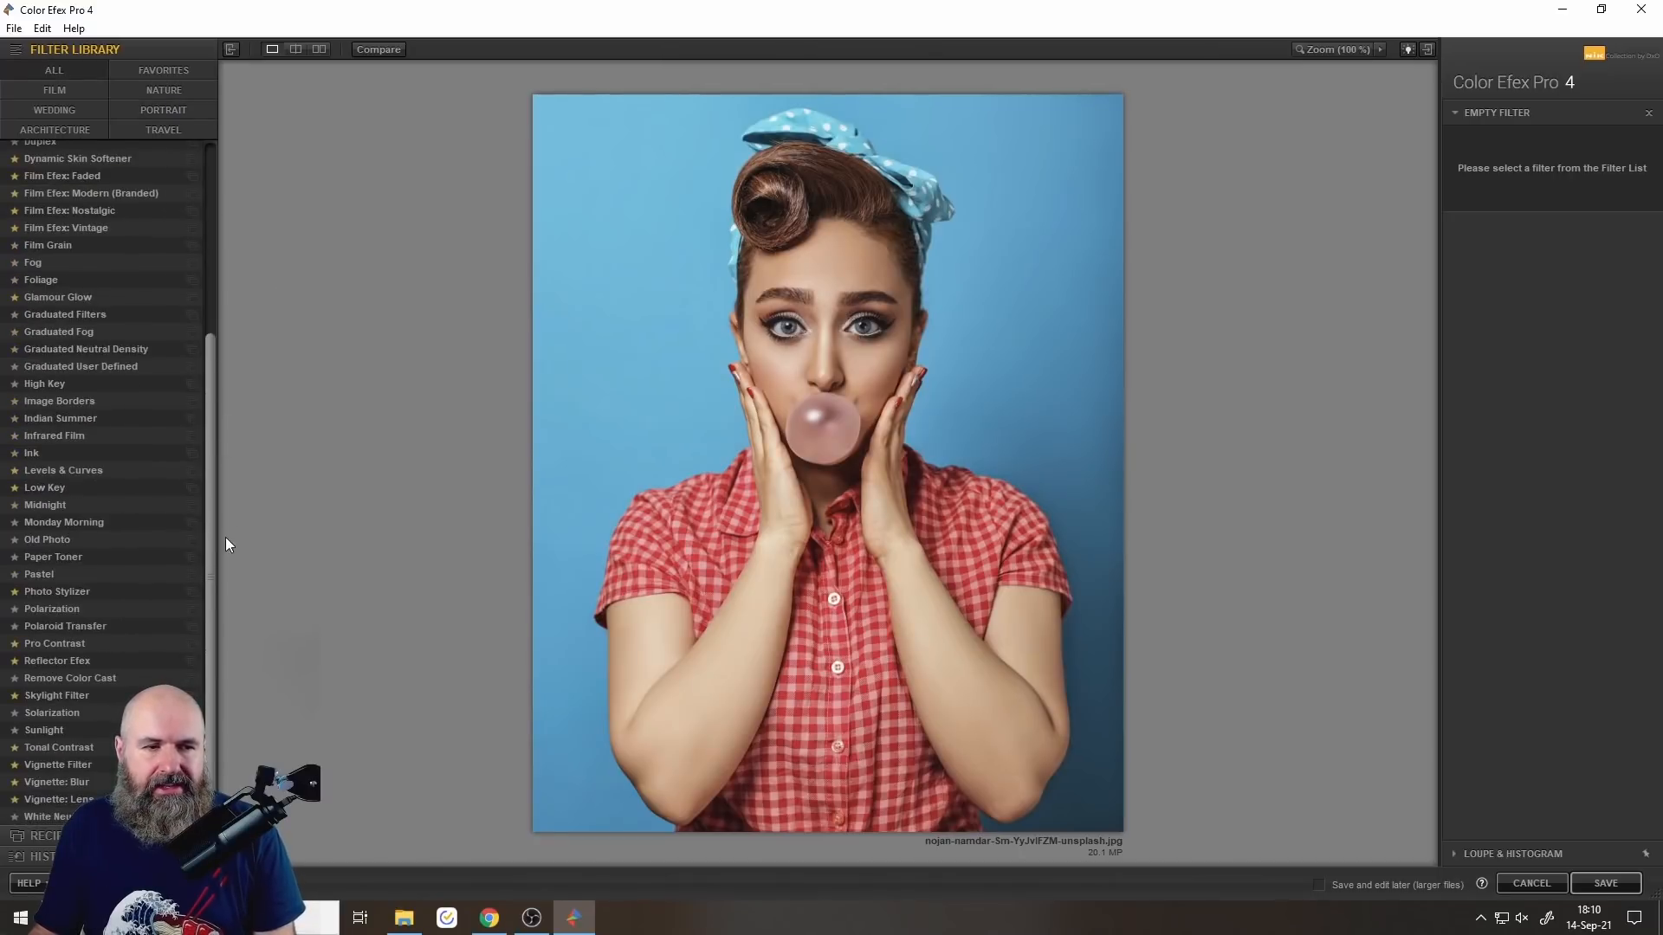
{"action": "scroll", "coordinate": [97, 329], "scroll_direction": "down", "scroll_amount": 3}
{"action": "scroll", "coordinate": [98, 398], "scroll_direction": "up", "scroll_amount": 9}
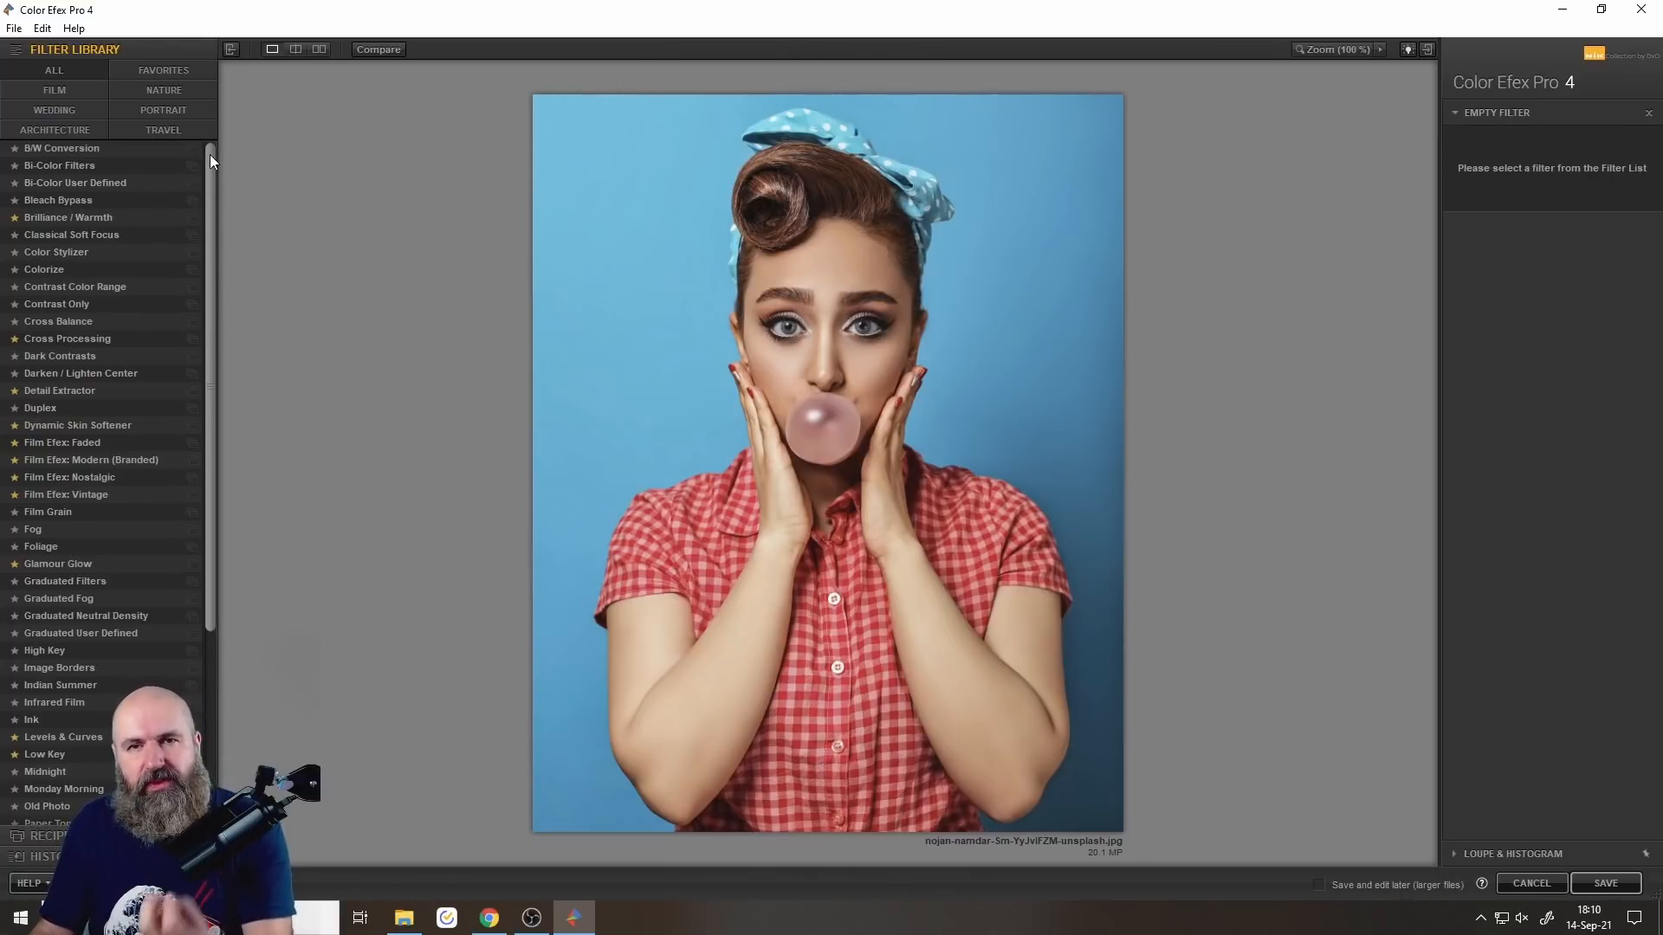
{"action": "left_click", "coordinate": [61, 91]}
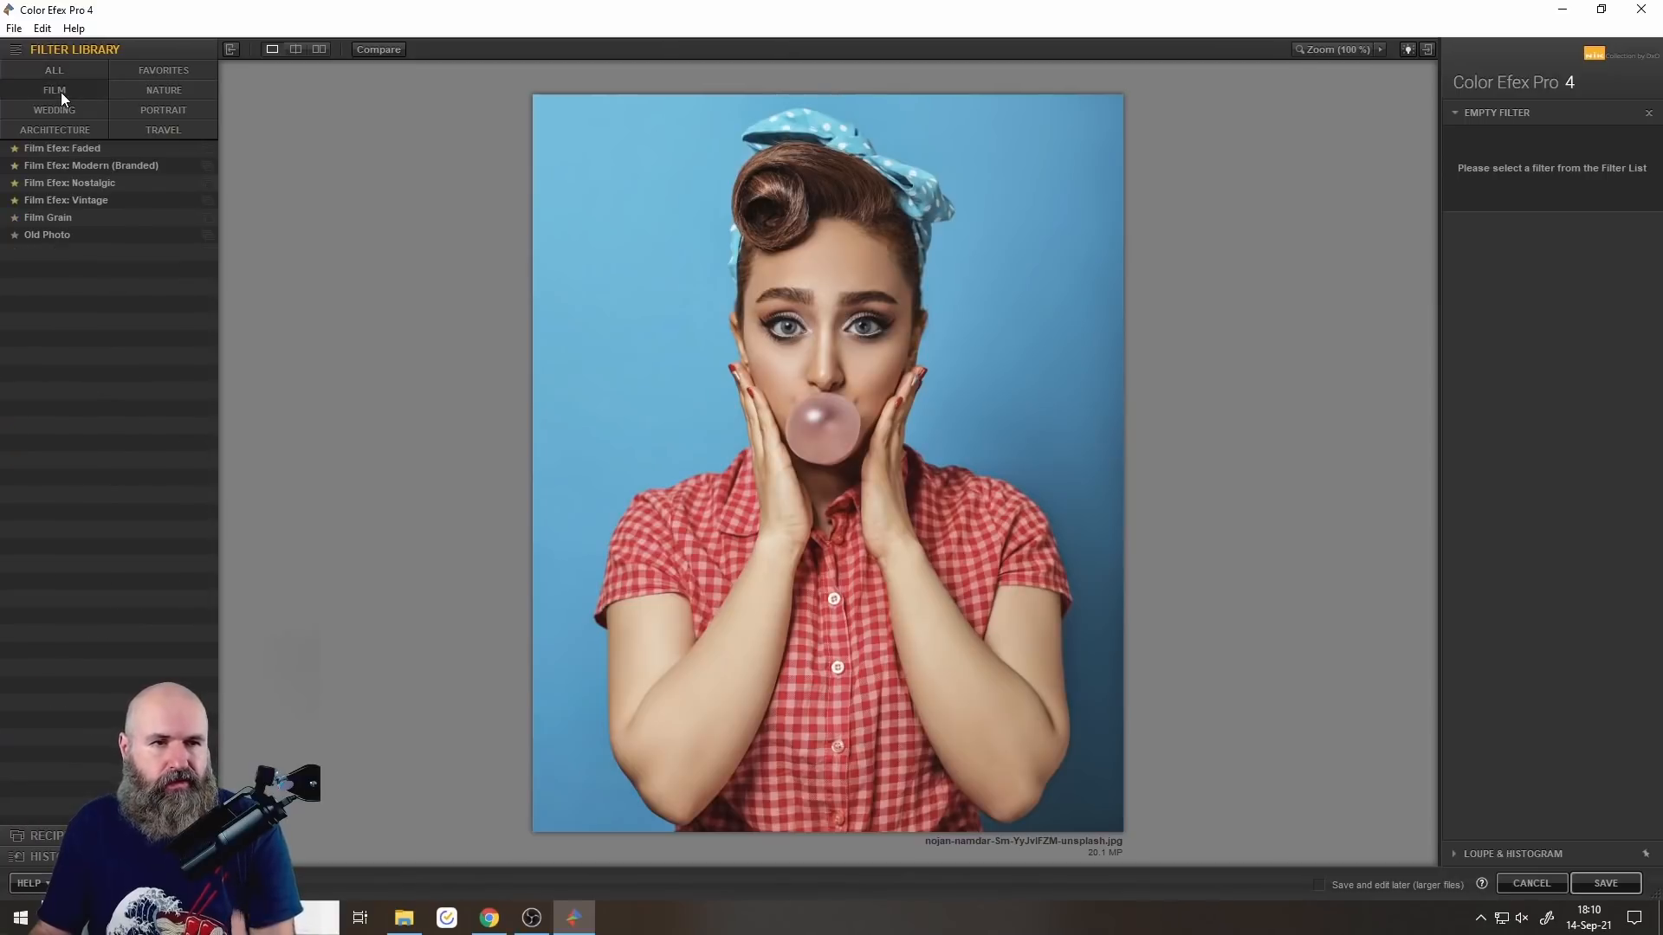
{"action": "left_click", "coordinate": [135, 88]}
{"action": "left_click", "coordinate": [133, 108]}
{"action": "left_click", "coordinate": [143, 107]}
{"action": "left_click", "coordinate": [80, 135]}
{"action": "left_click", "coordinate": [156, 130]}
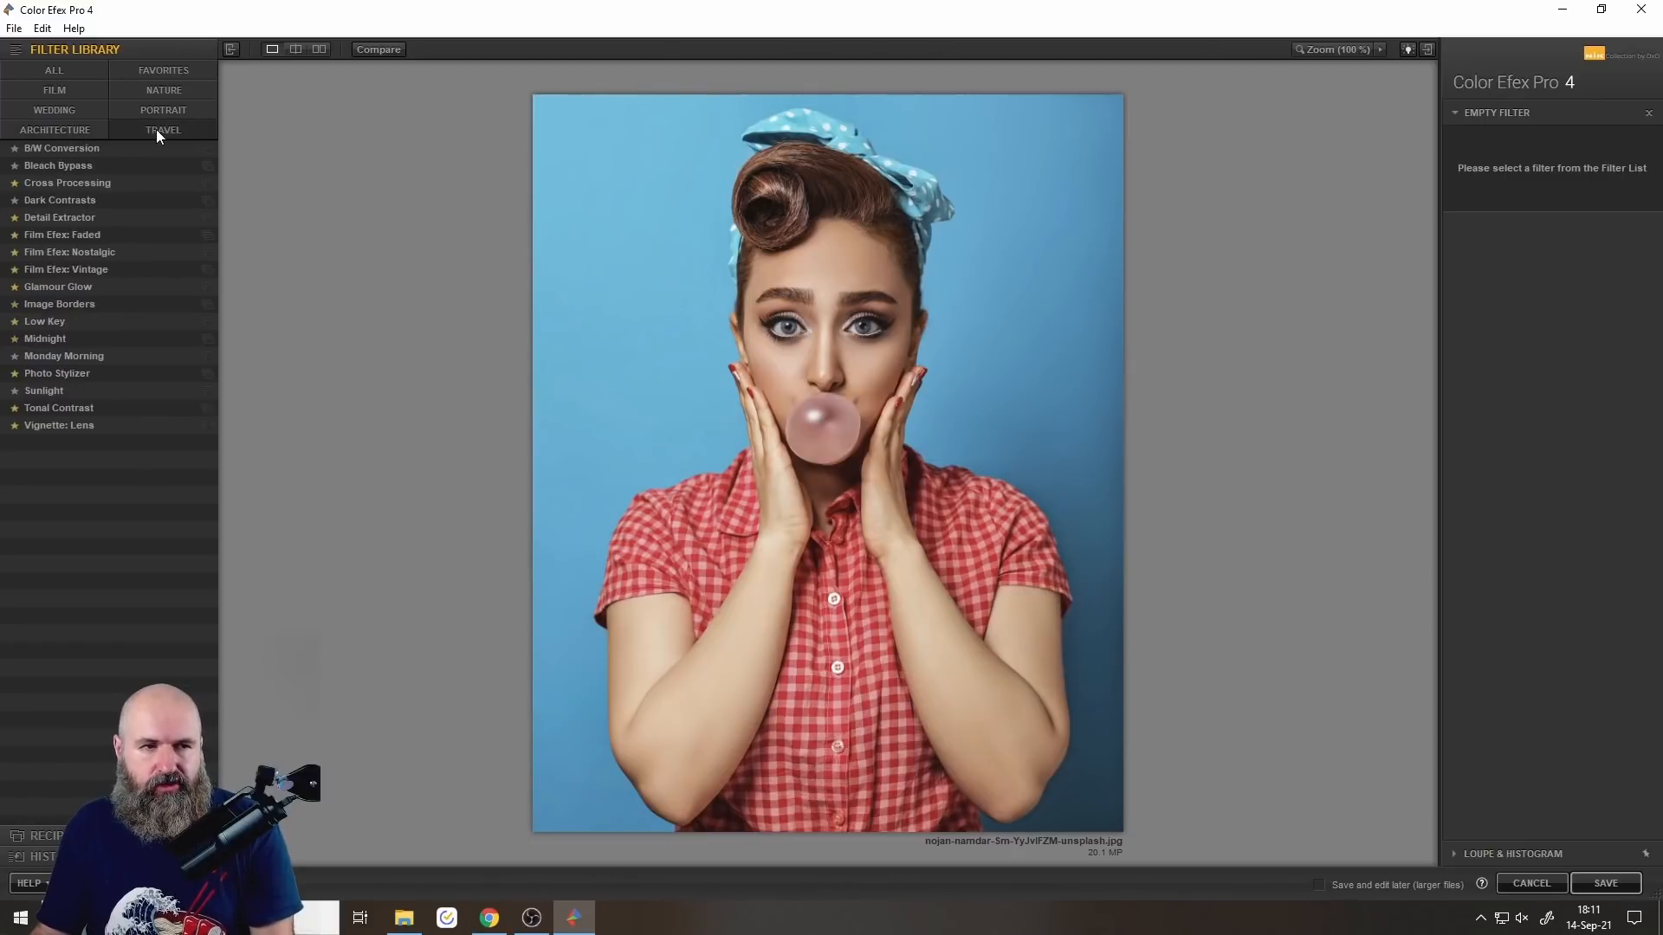
{"action": "left_click", "coordinate": [161, 68]}
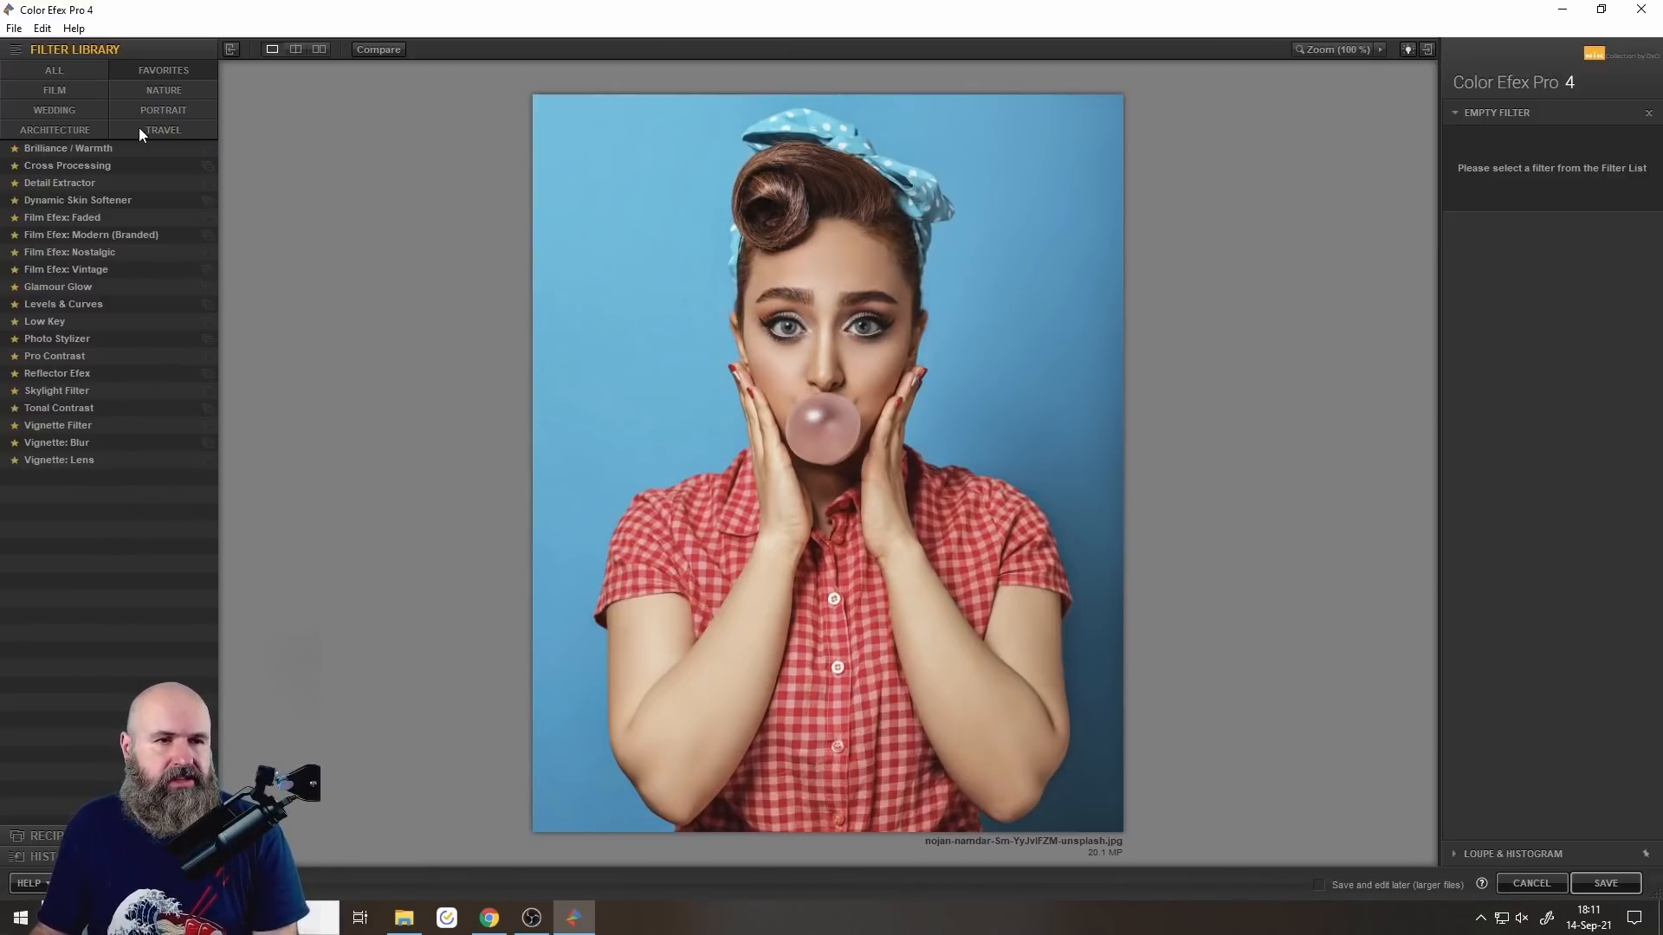
Apply the Dynamic Skin Softener from the portrait filters and sample its skin color from the forehead between the eyebrows.
{"action": "left_click", "coordinate": [153, 107]}
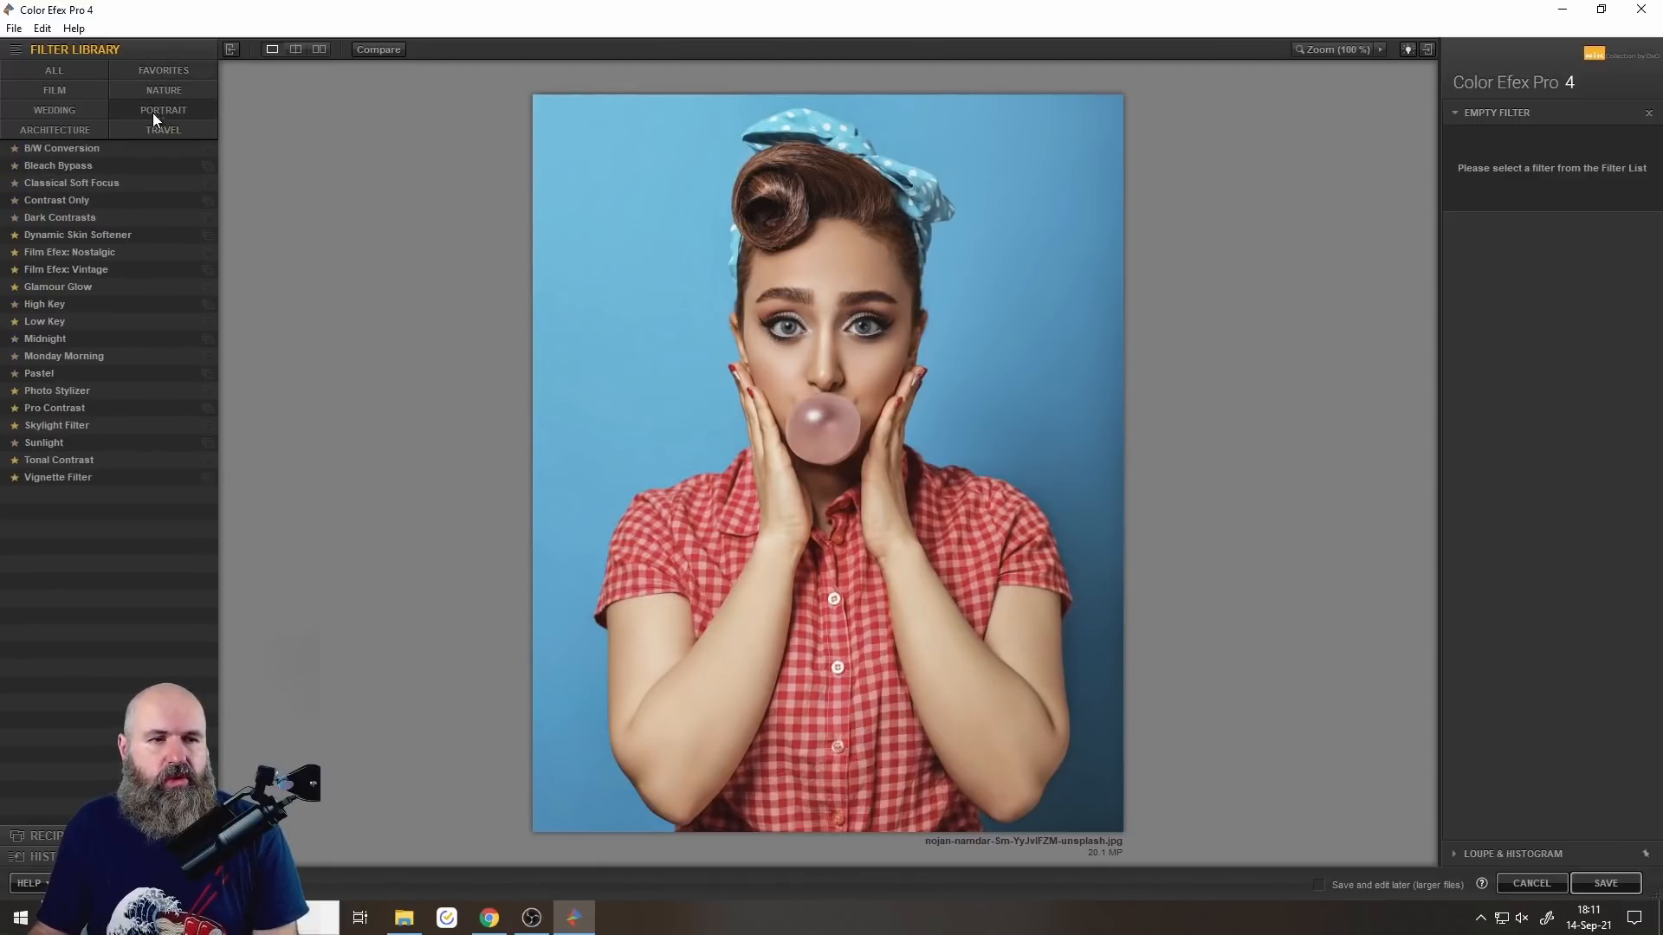
{"action": "left_click", "coordinate": [96, 234]}
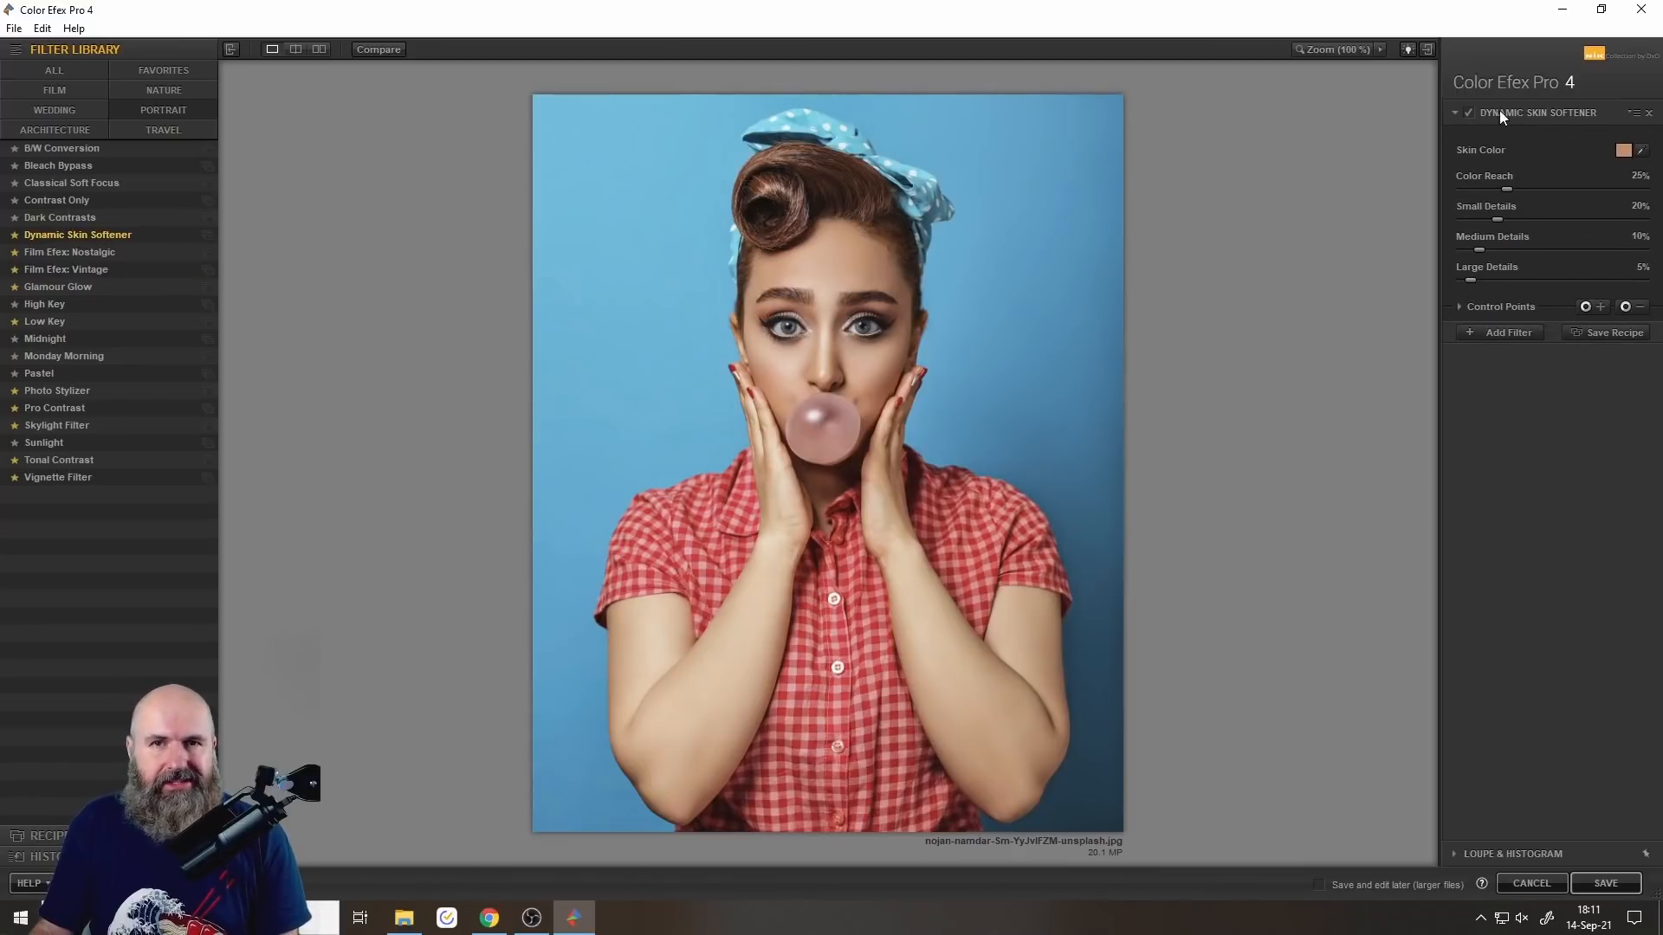
{"action": "left_click", "coordinate": [1323, 49]}
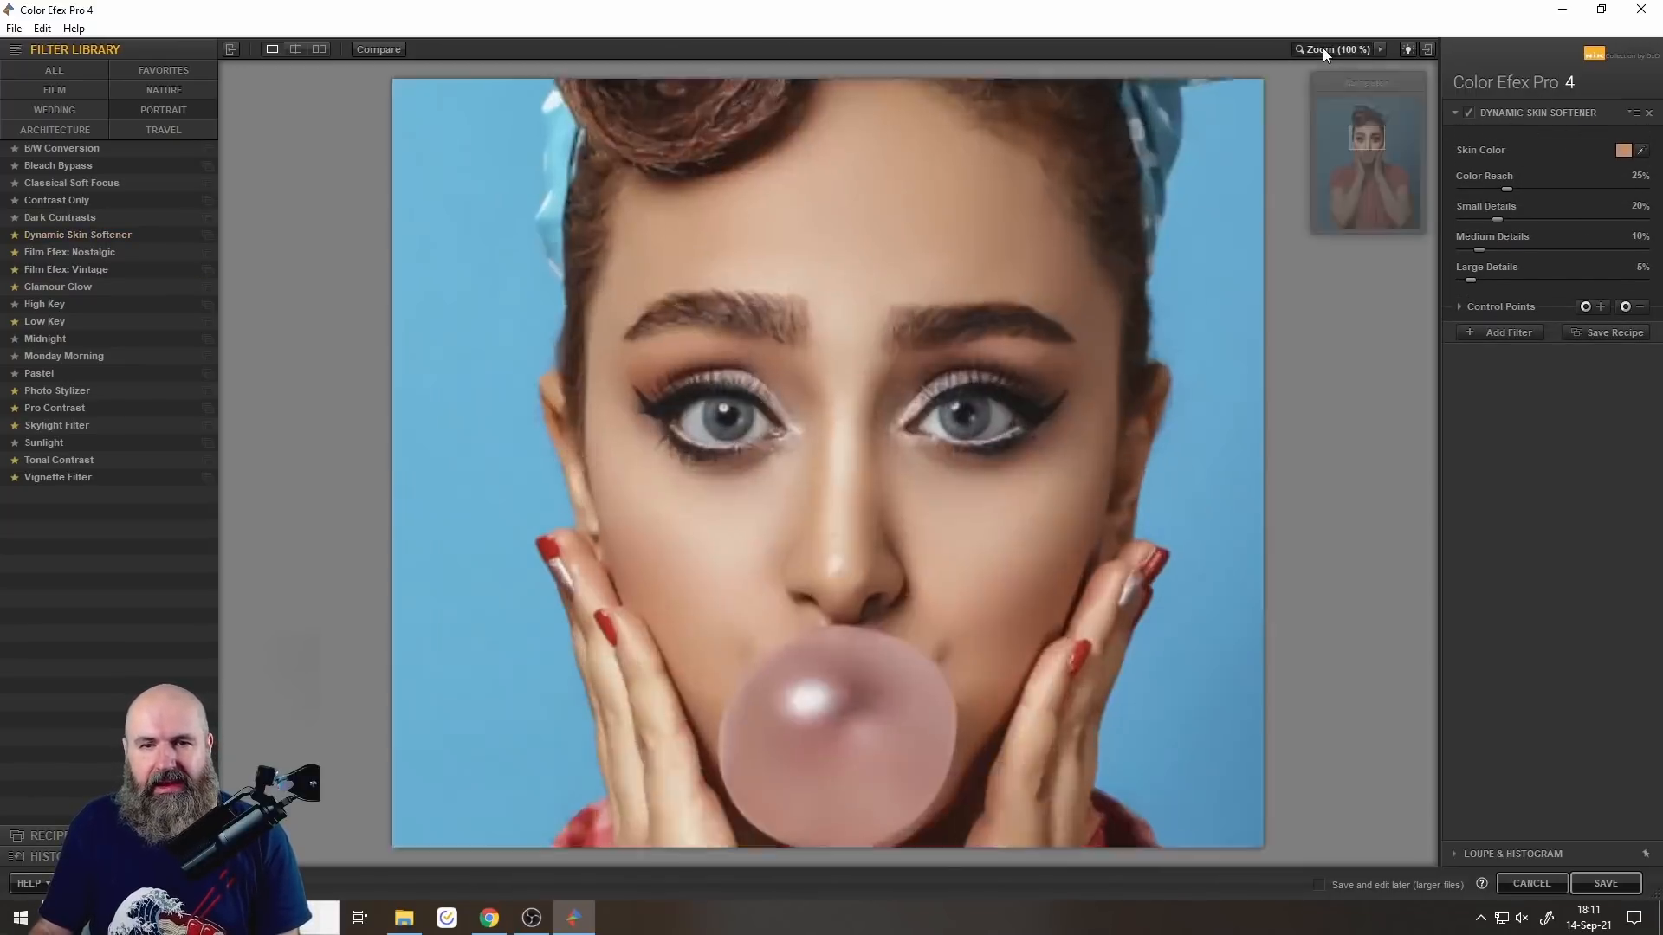
{"action": "left_click_drag", "start_coordinate": [1365, 139], "coordinate": [1369, 142]}
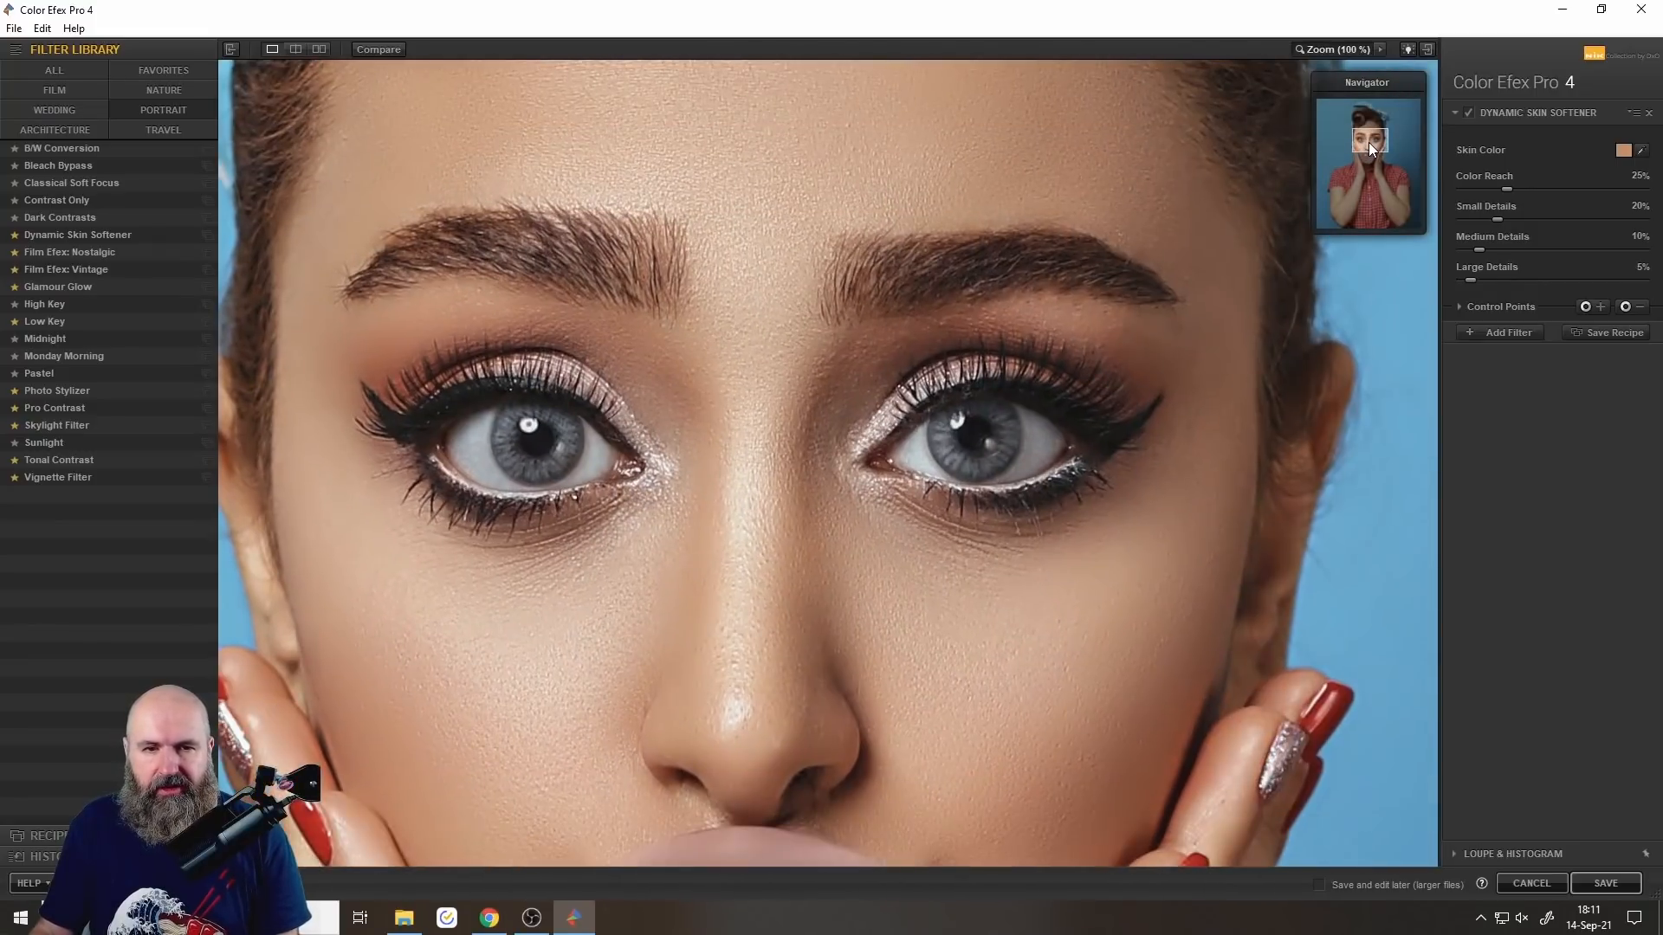
{"action": "left_click", "coordinate": [1643, 153]}
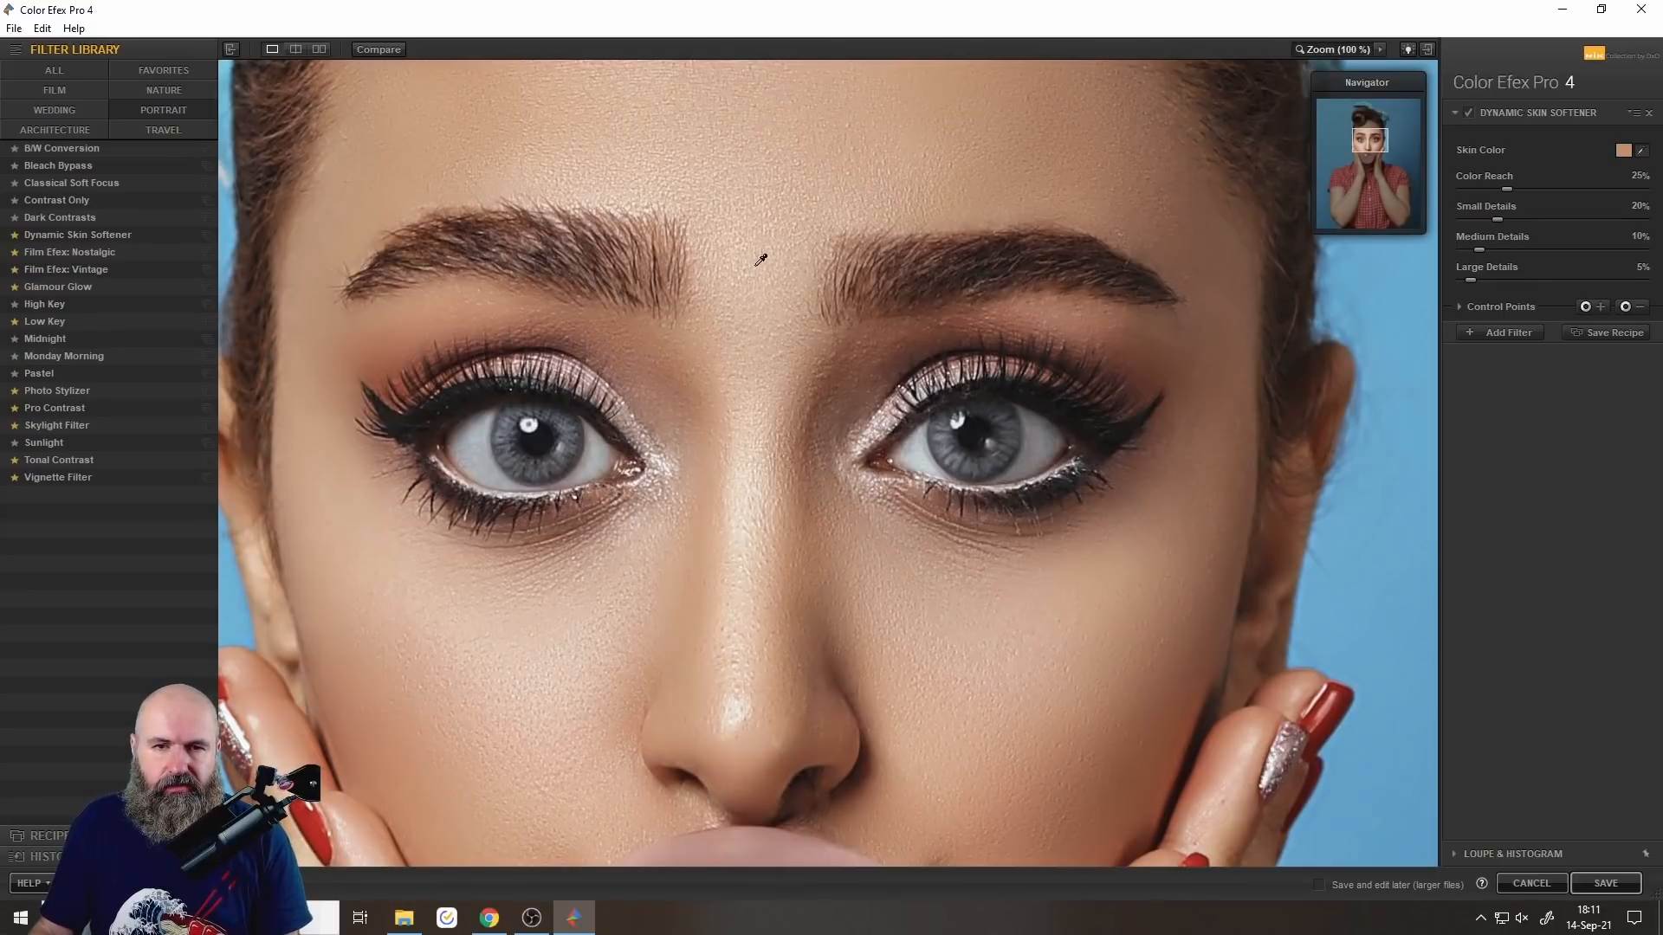
{"action": "left_click", "coordinate": [753, 269]}
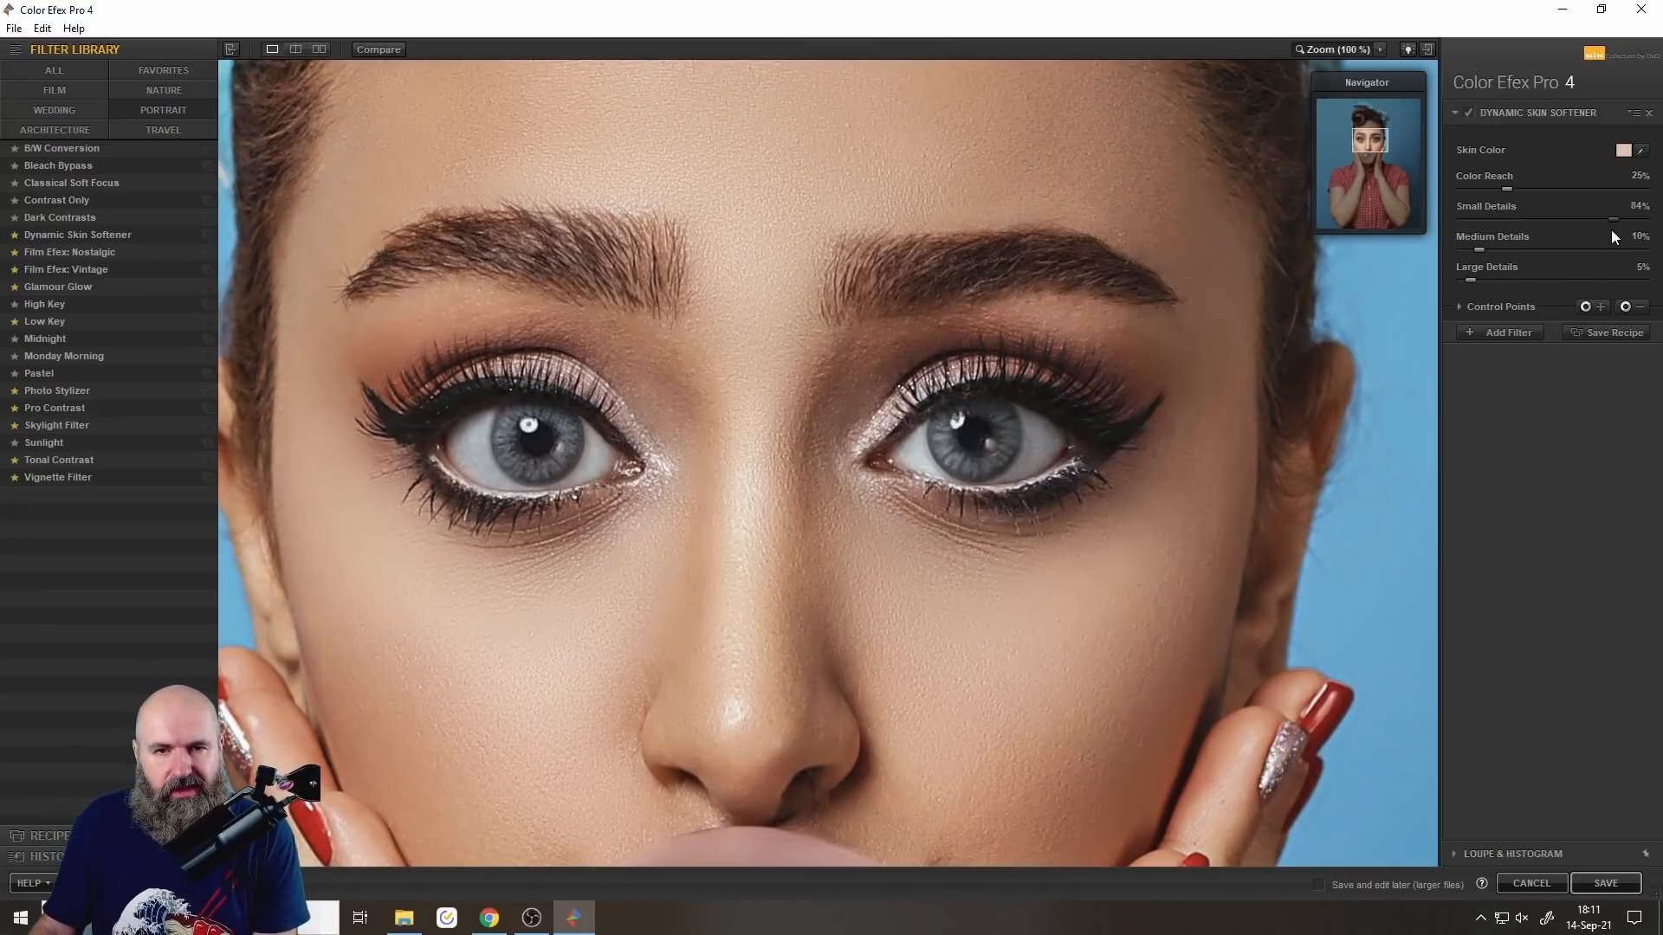
Compare Small Details at 0% and 100%, keep 100%, and set Medium Details to 37% and Large Details to 7%.
{"action": "left_click_drag", "start_coordinate": [1613, 219], "coordinate": [1646, 219]}
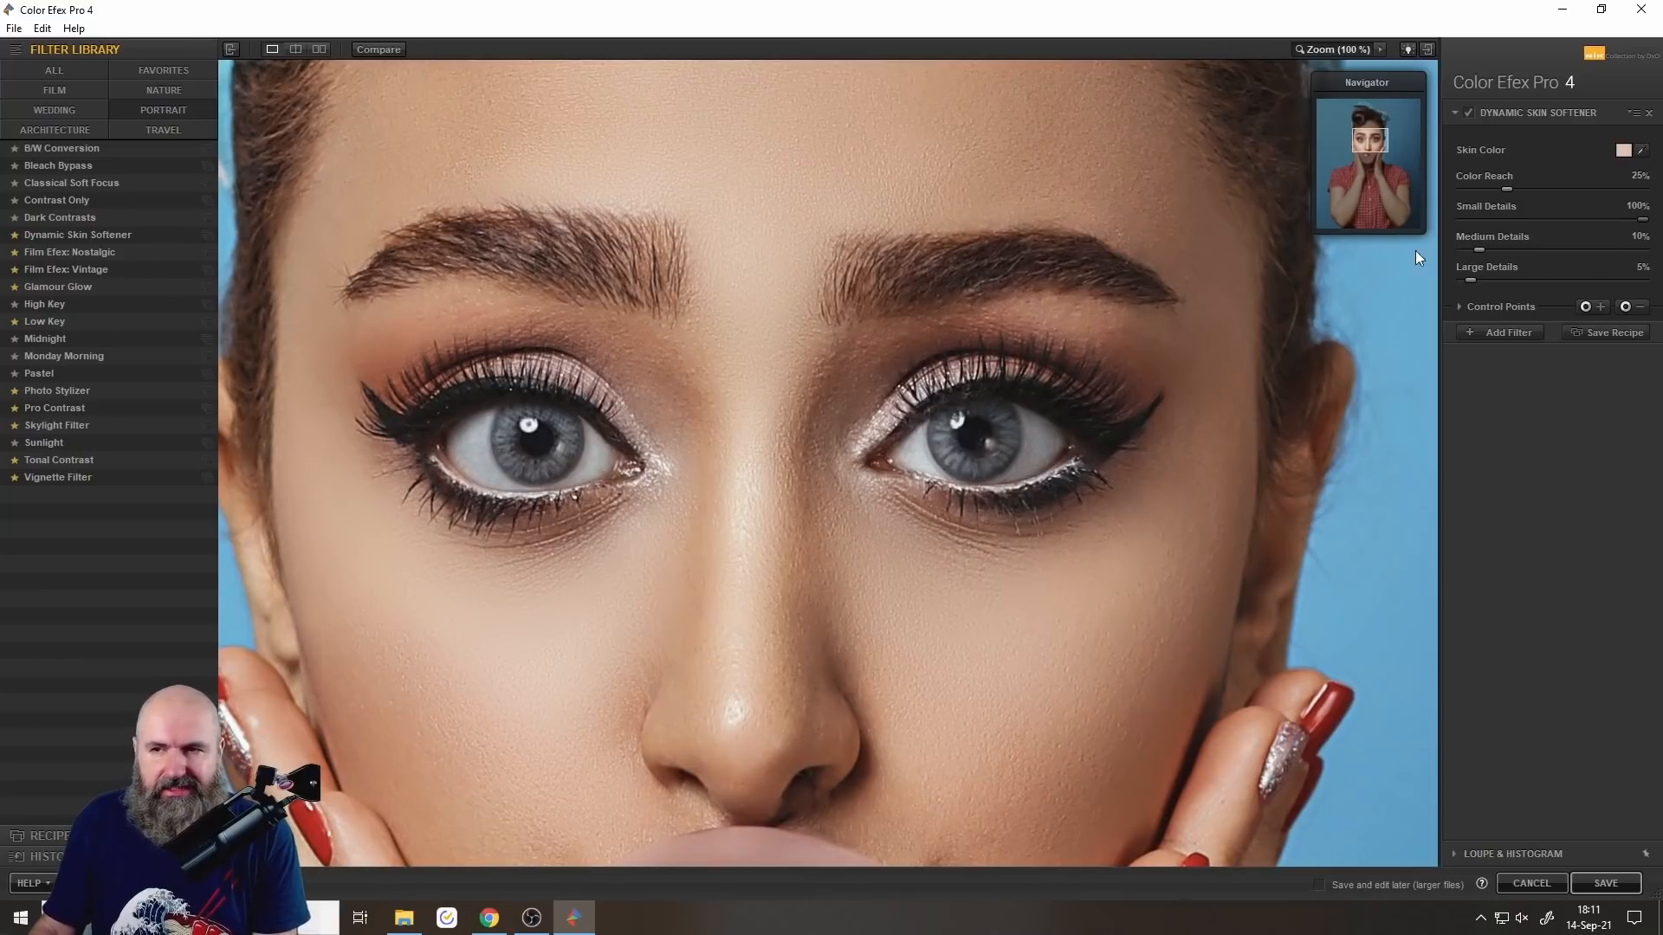
{"action": "left_click_drag", "start_coordinate": [1642, 220], "coordinate": [1437, 223]}
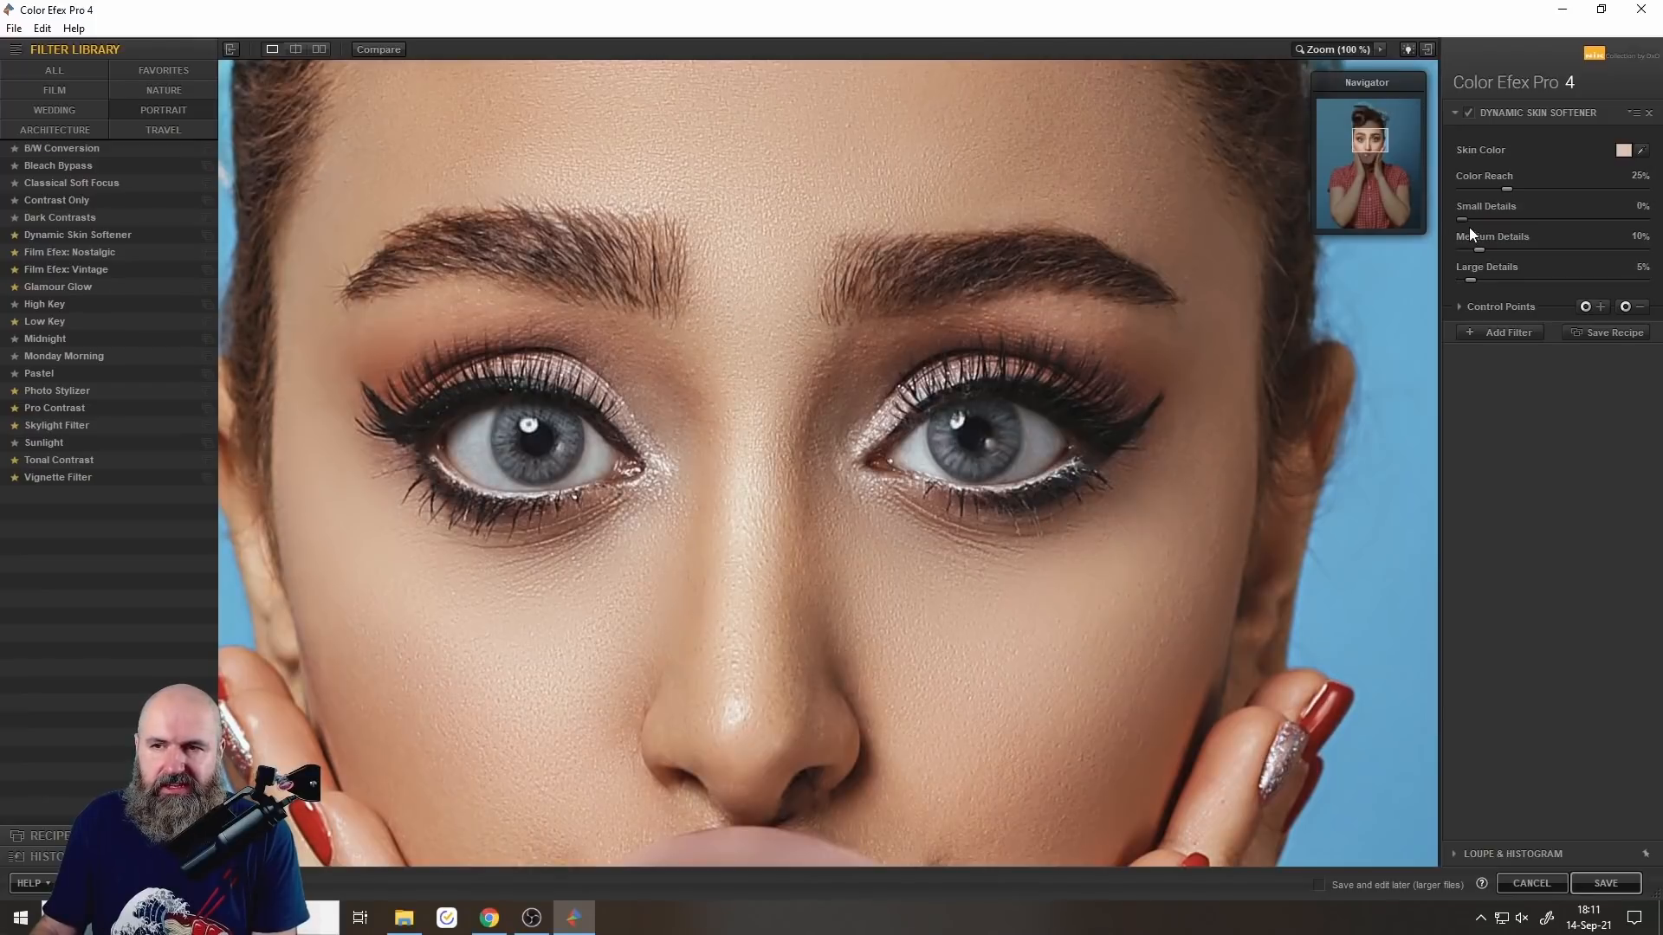
{"action": "left_click_drag", "start_coordinate": [1462, 218], "coordinate": [1646, 219]}
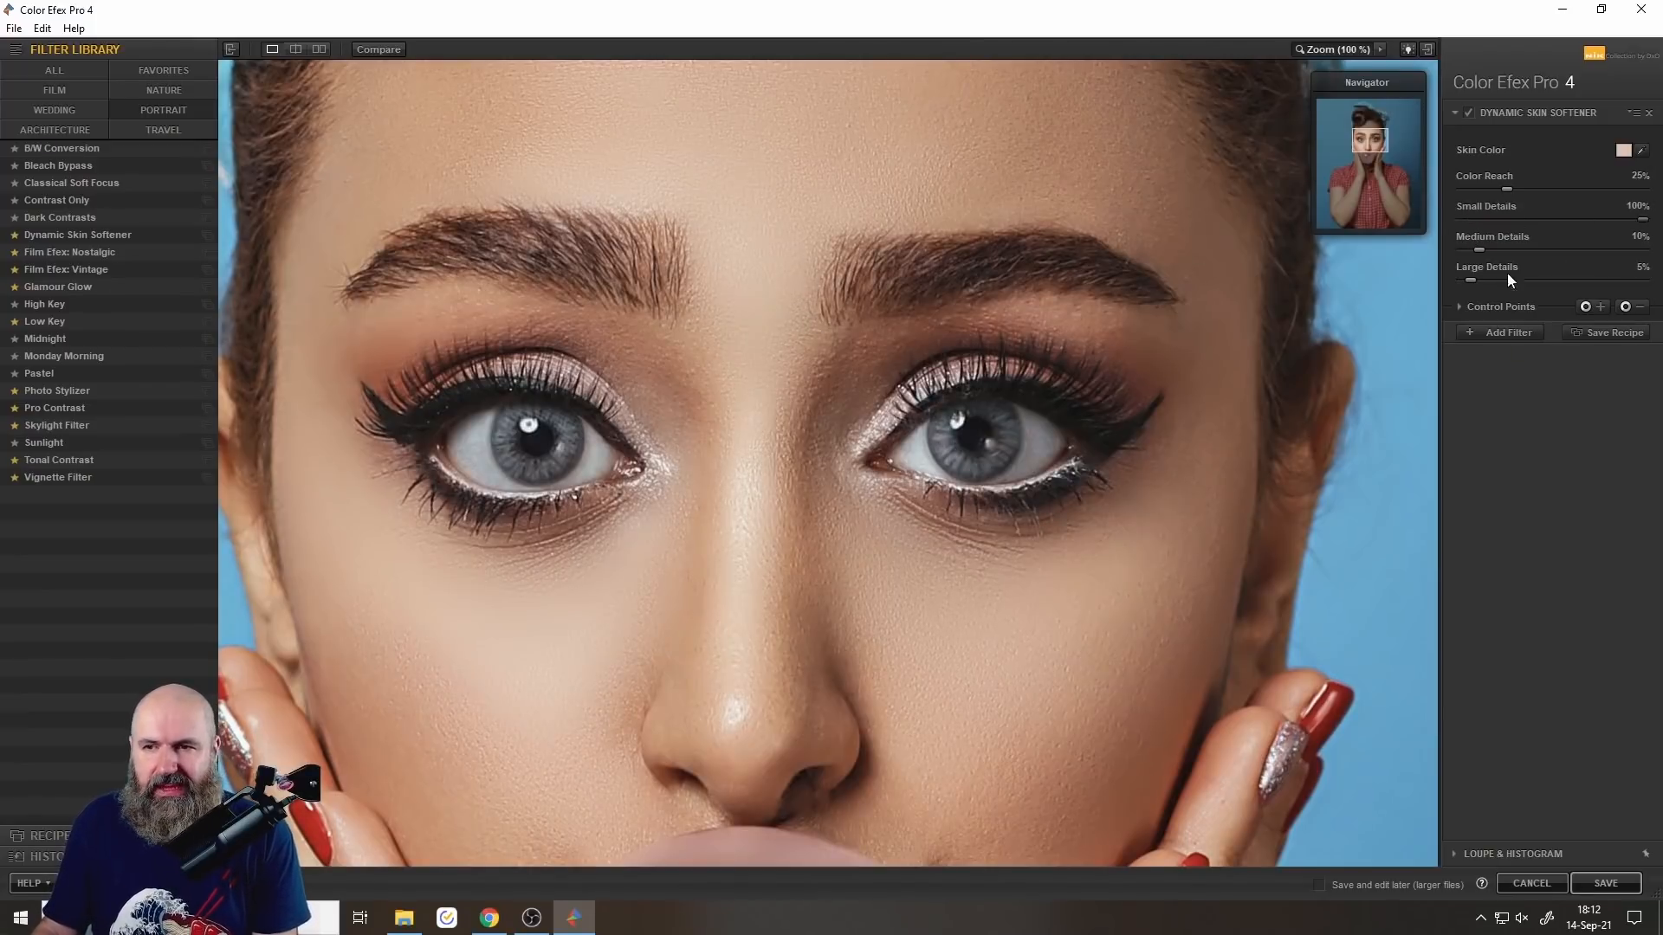
{"action": "left_click_drag", "start_coordinate": [1480, 248], "coordinate": [1604, 281]}
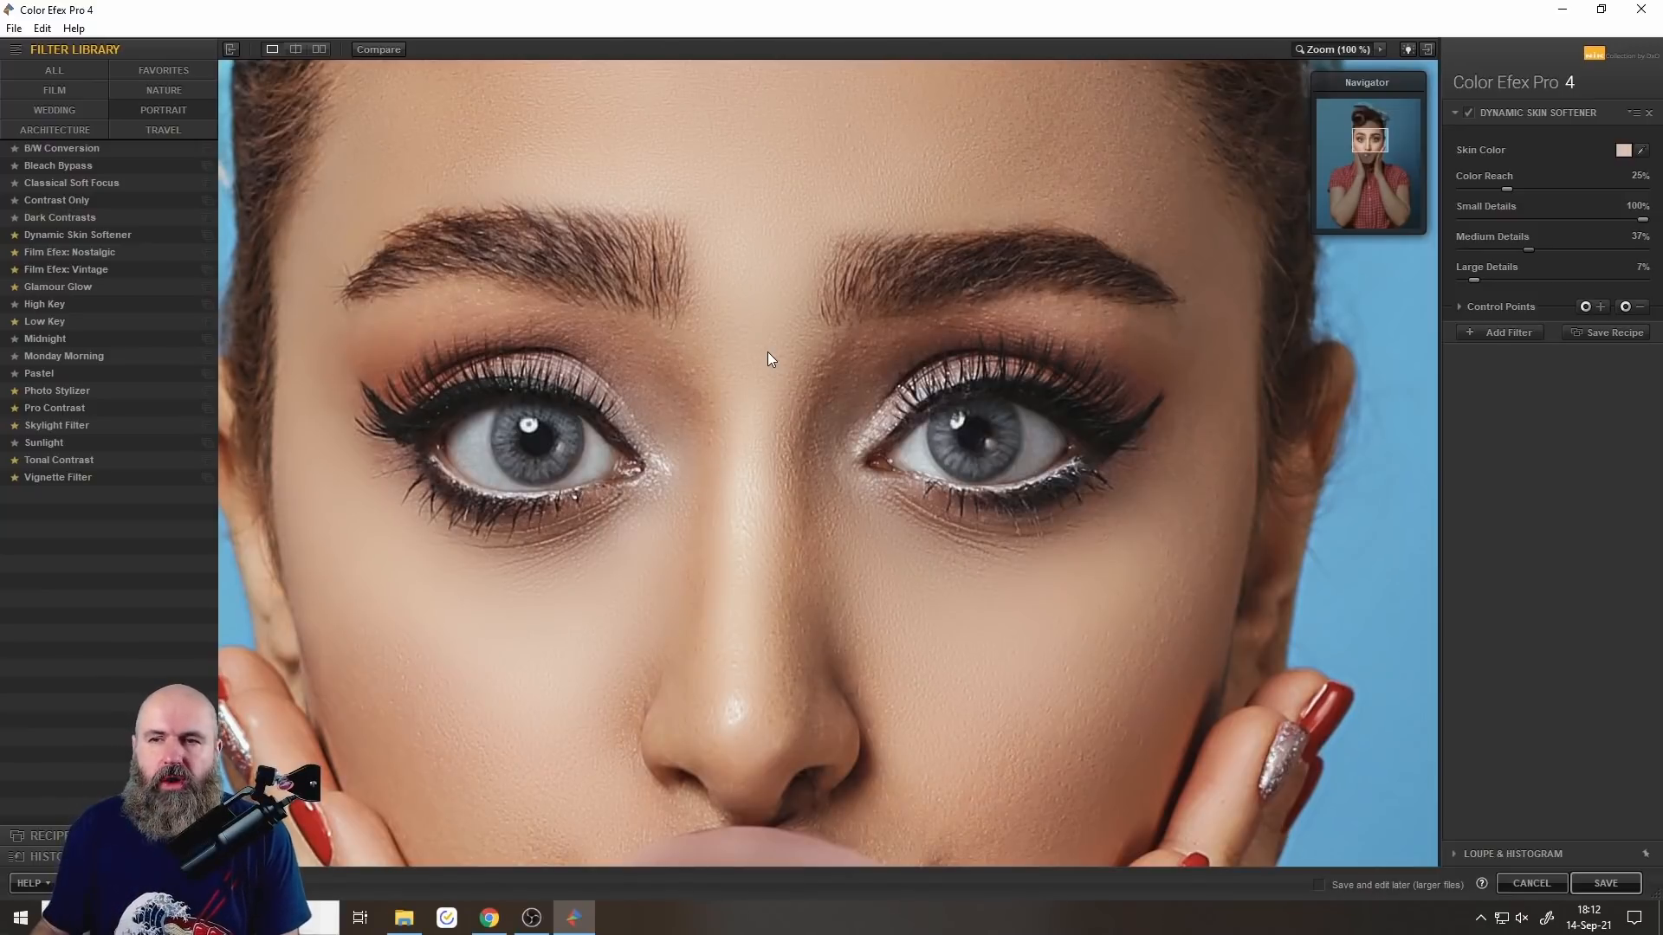
{"action": "left_click", "coordinate": [1319, 50]}
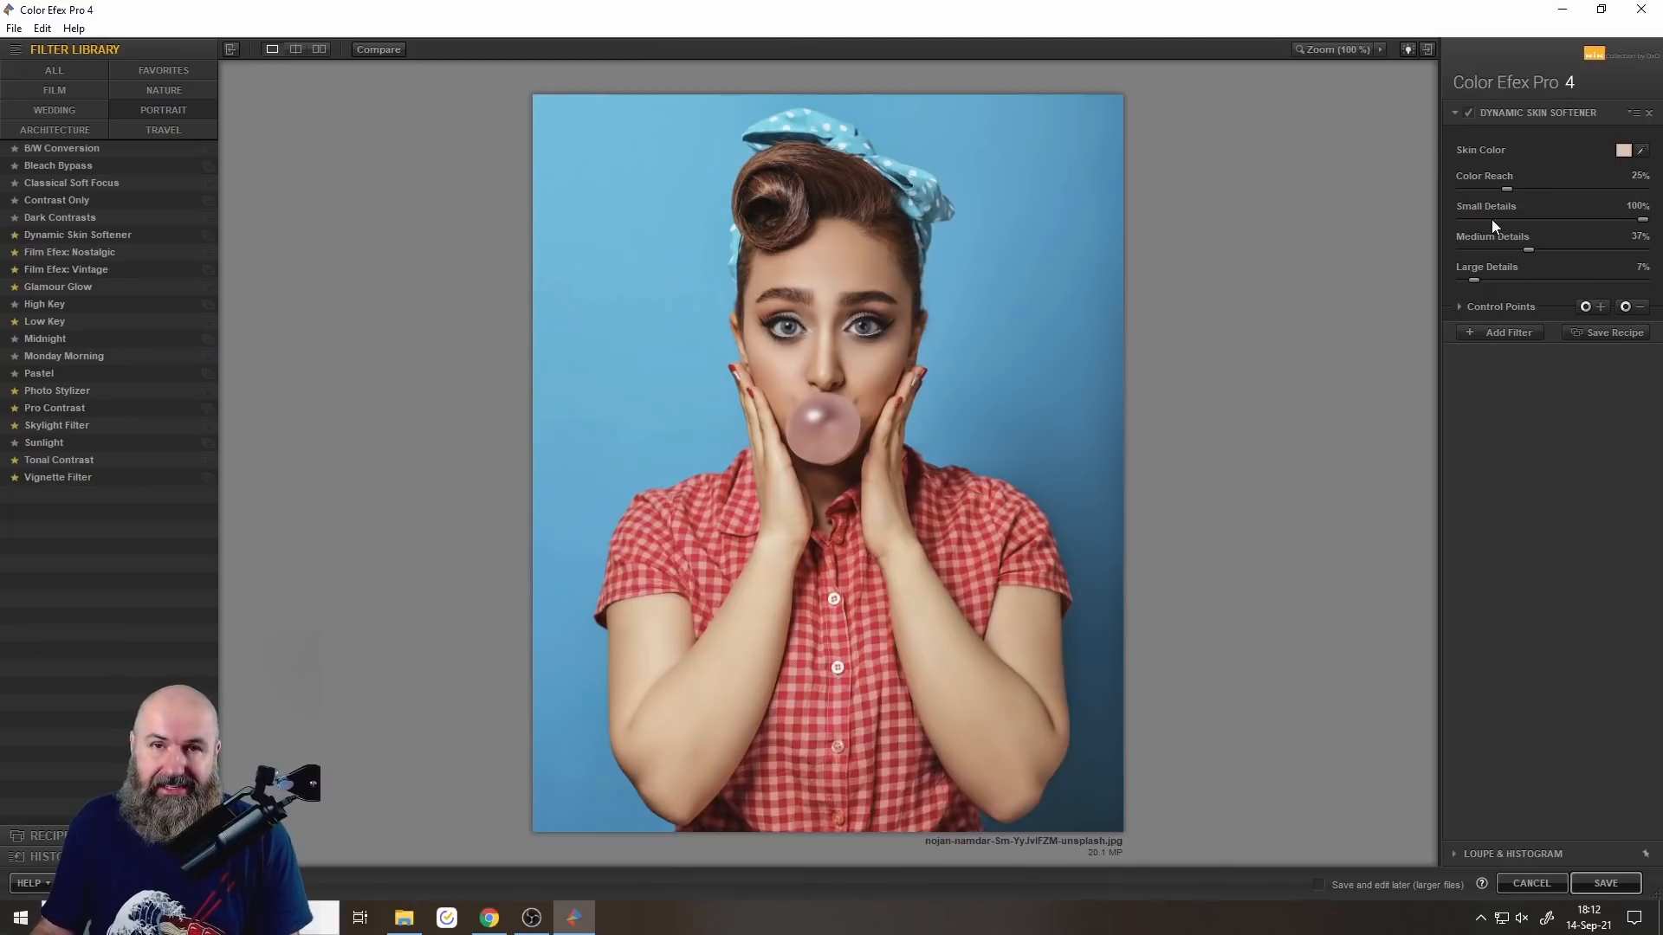
Try stacking a second Dynamic Skin Softener on the portrait and remove it.
{"action": "left_click", "coordinate": [1485, 329]}
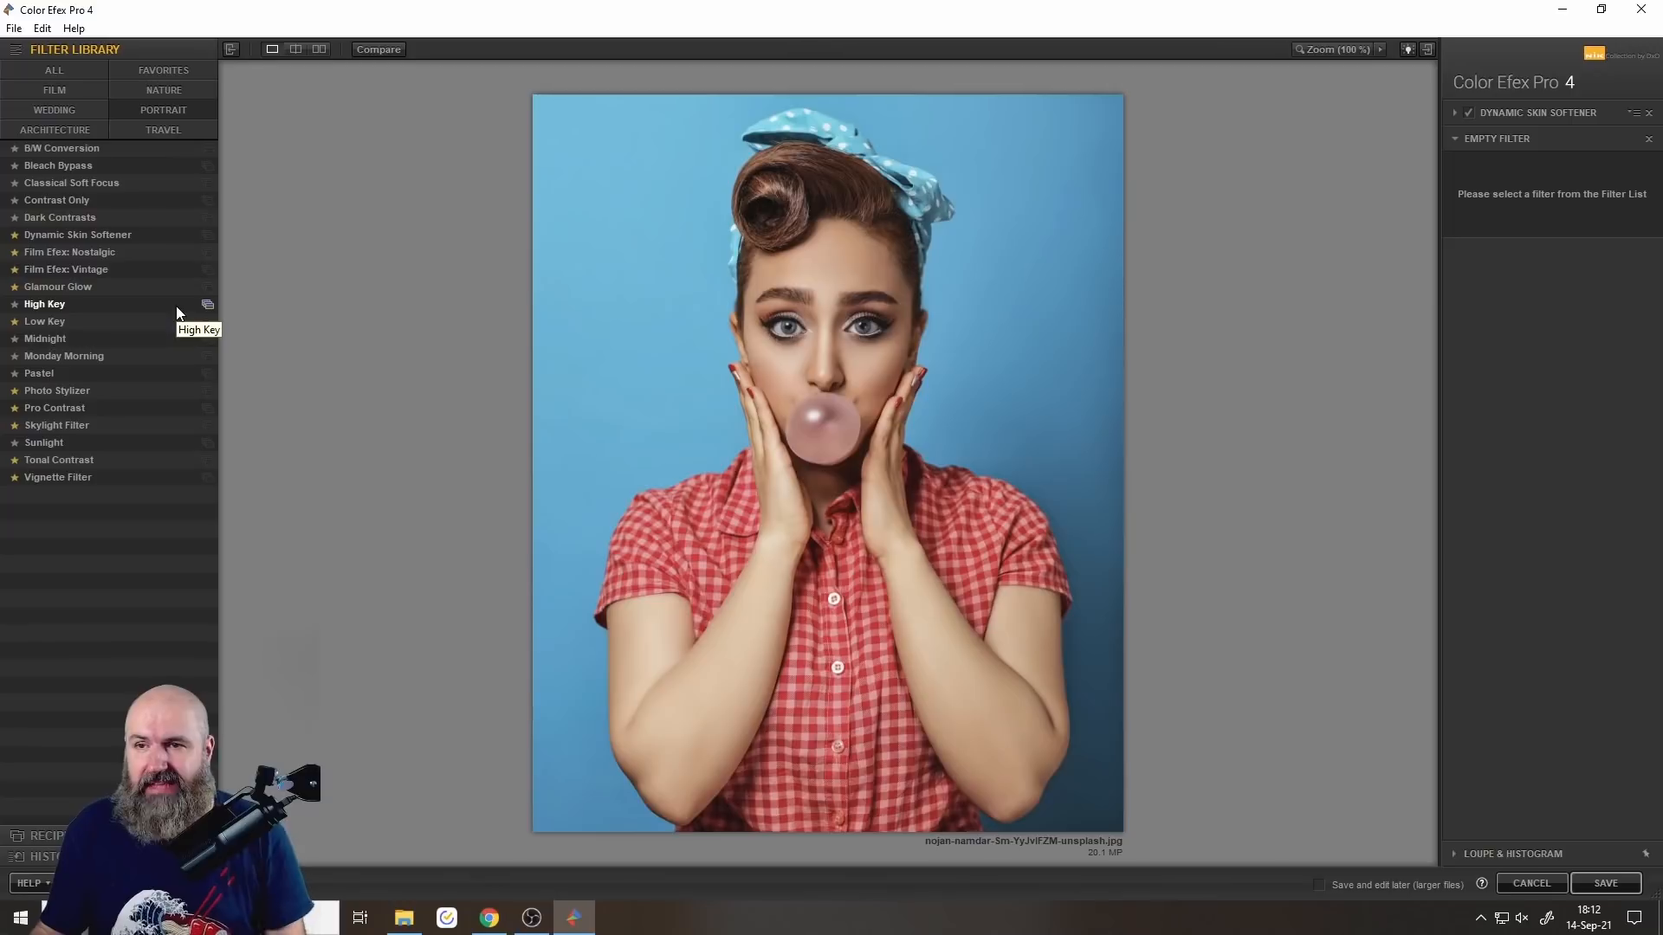
{"action": "left_click", "coordinate": [75, 236]}
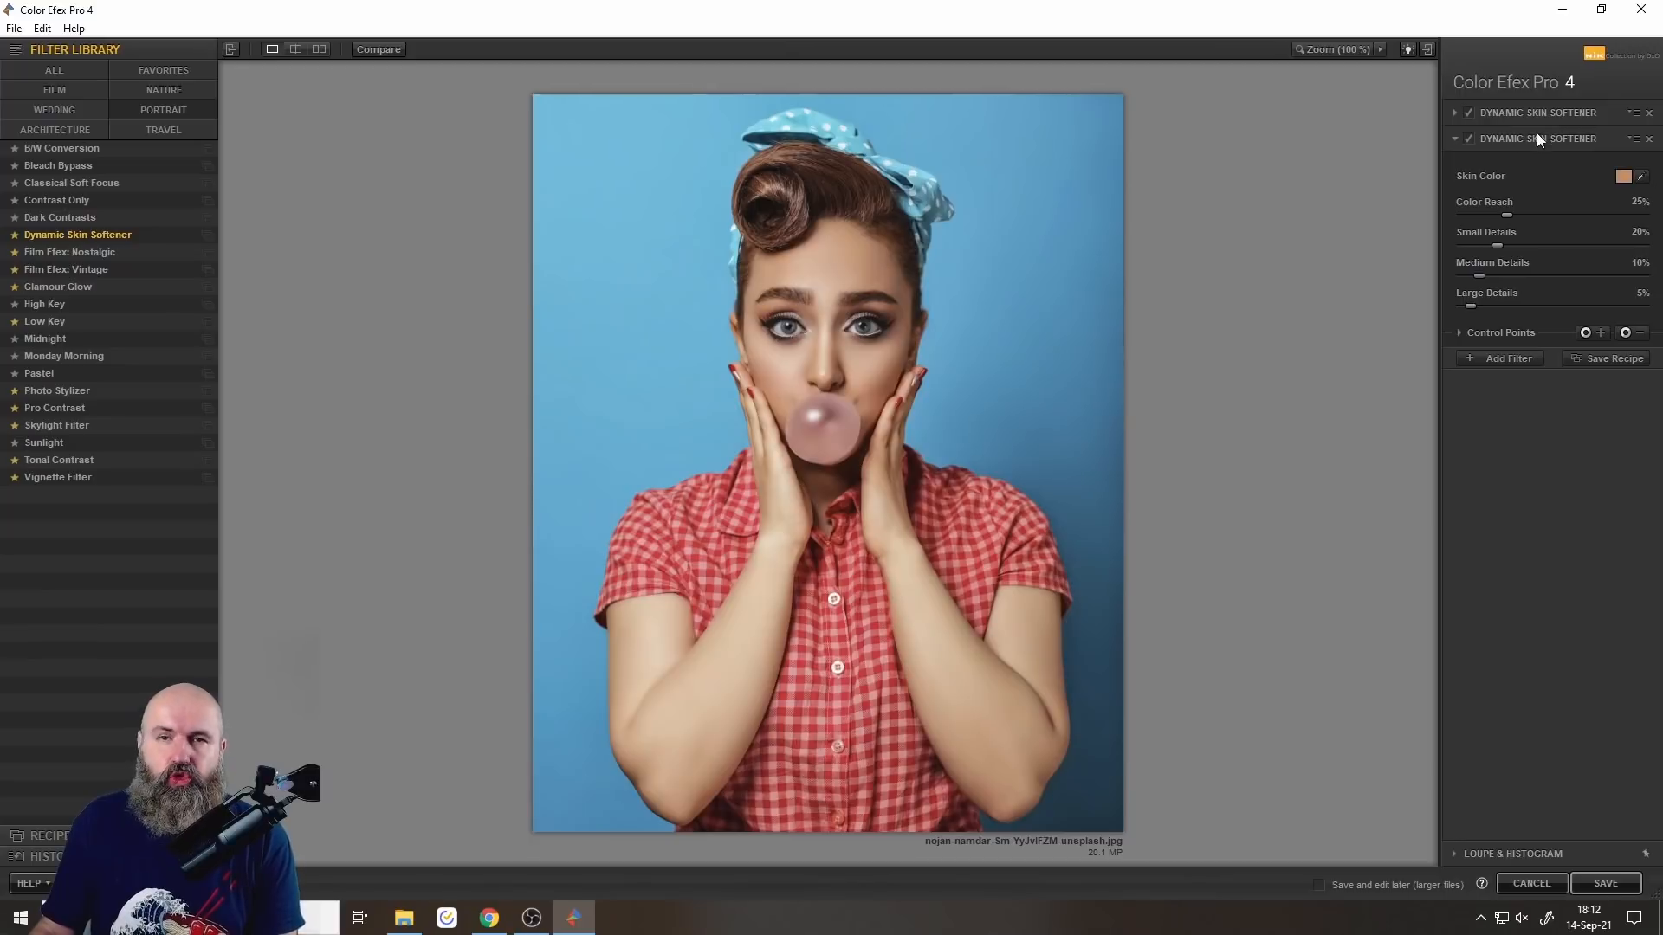
{"action": "left_click", "coordinate": [1651, 140]}
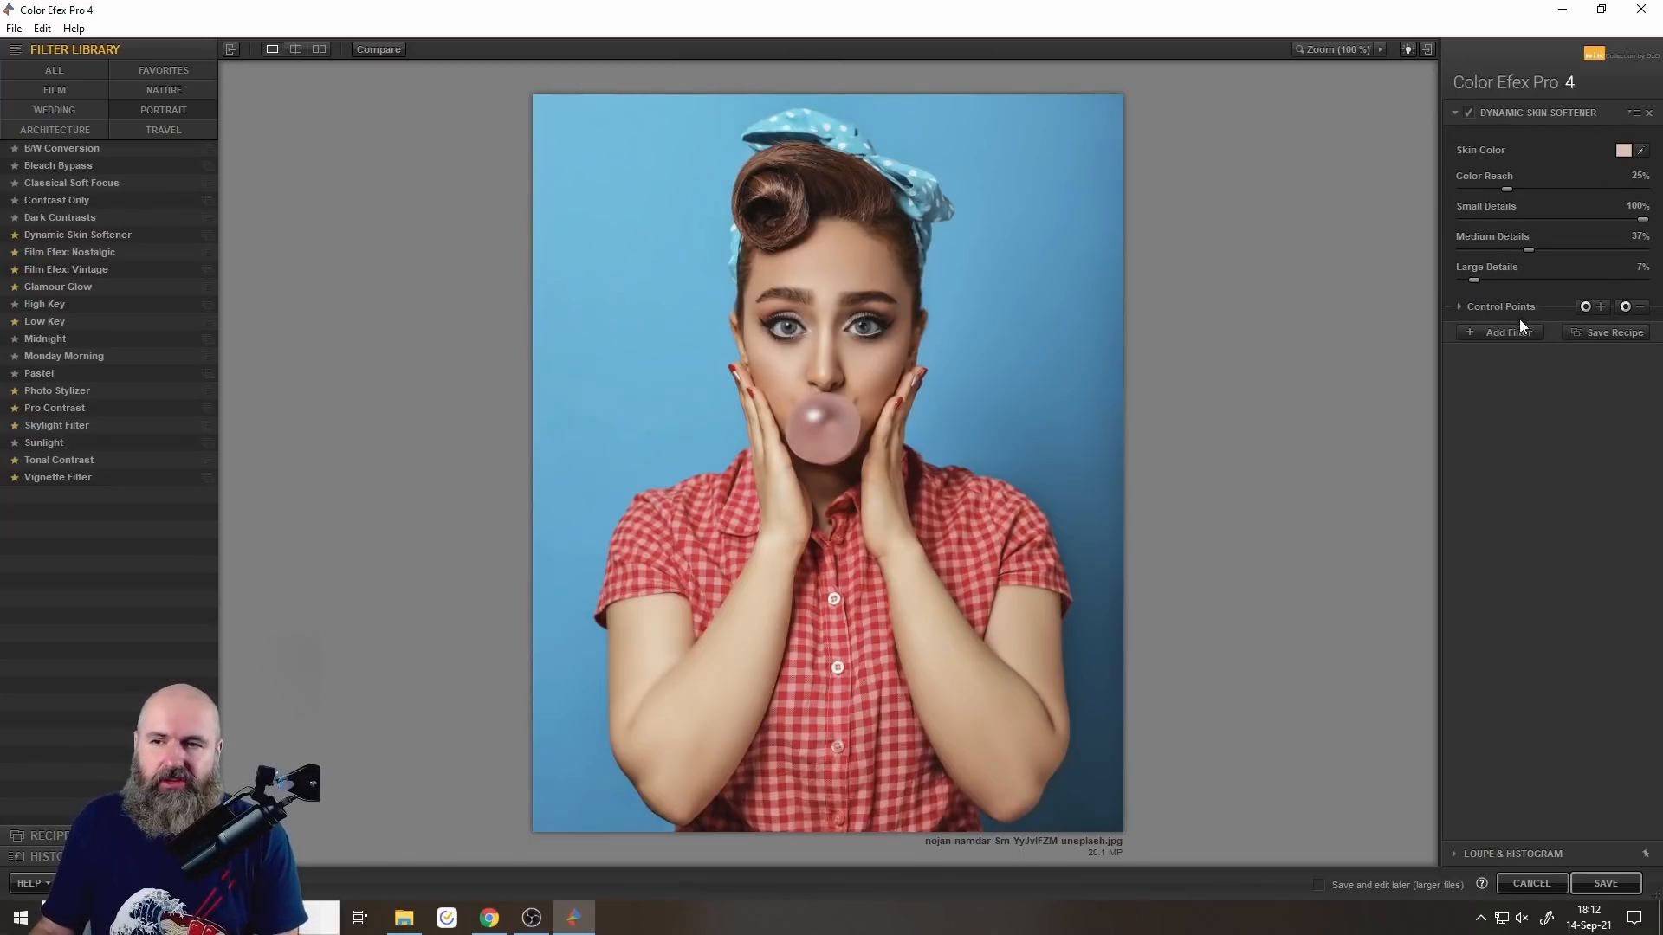
Add the Photo Stylizer filter with 11% strength and Varitone style 4.
{"action": "left_click", "coordinate": [1499, 334]}
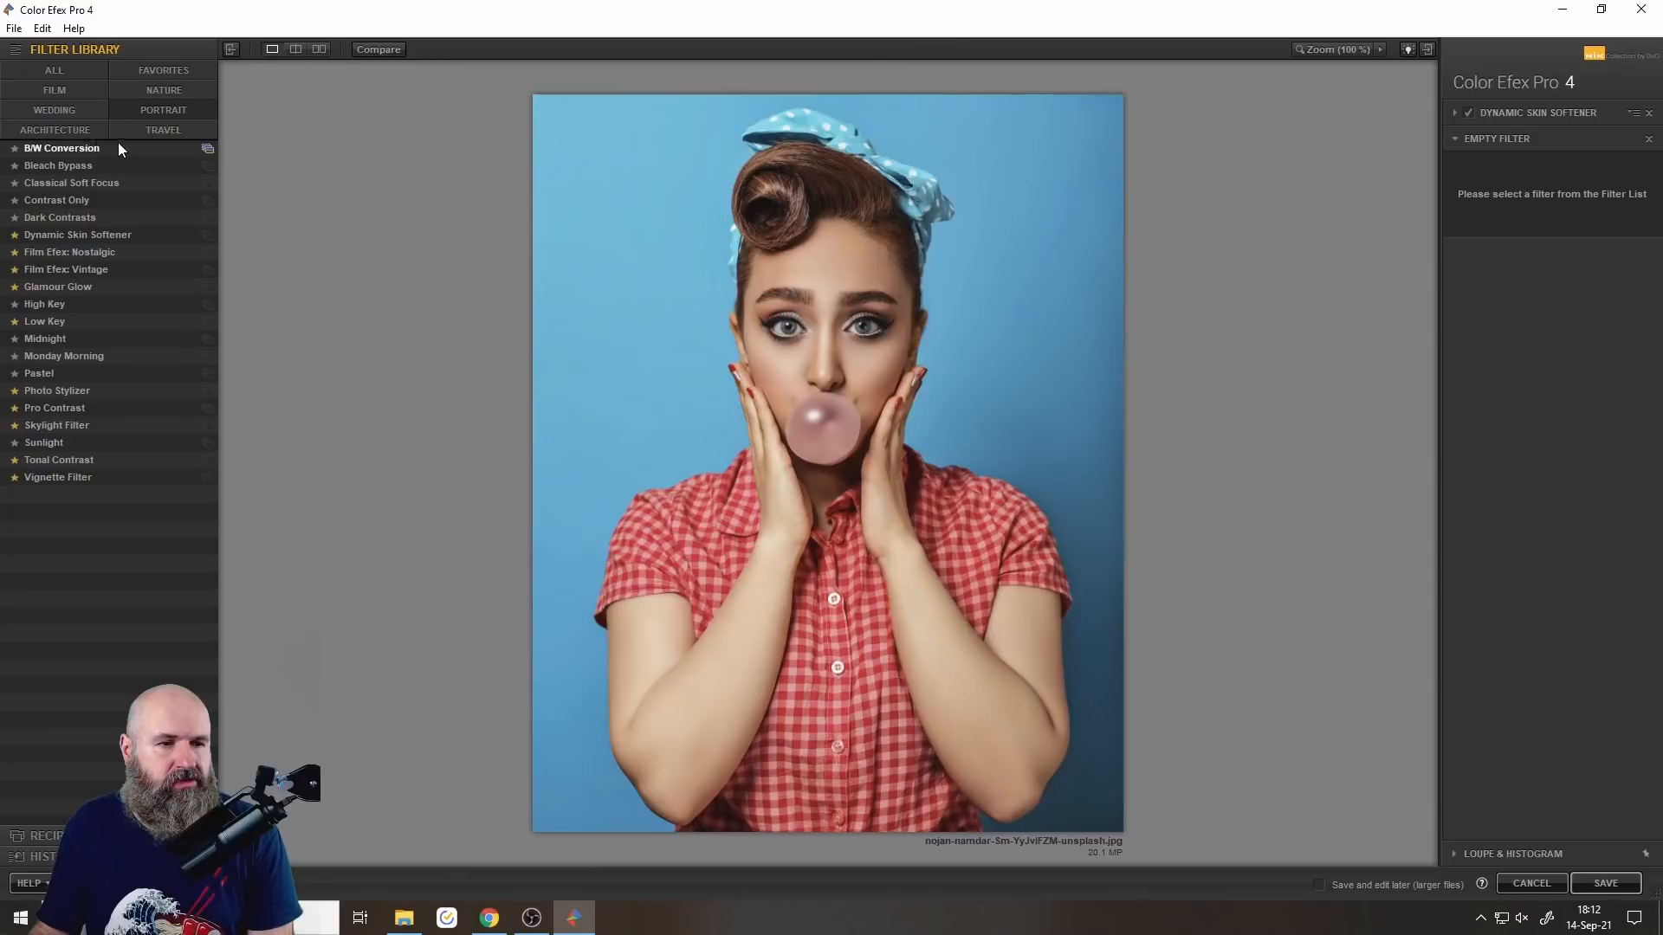
{"action": "left_click", "coordinate": [54, 392]}
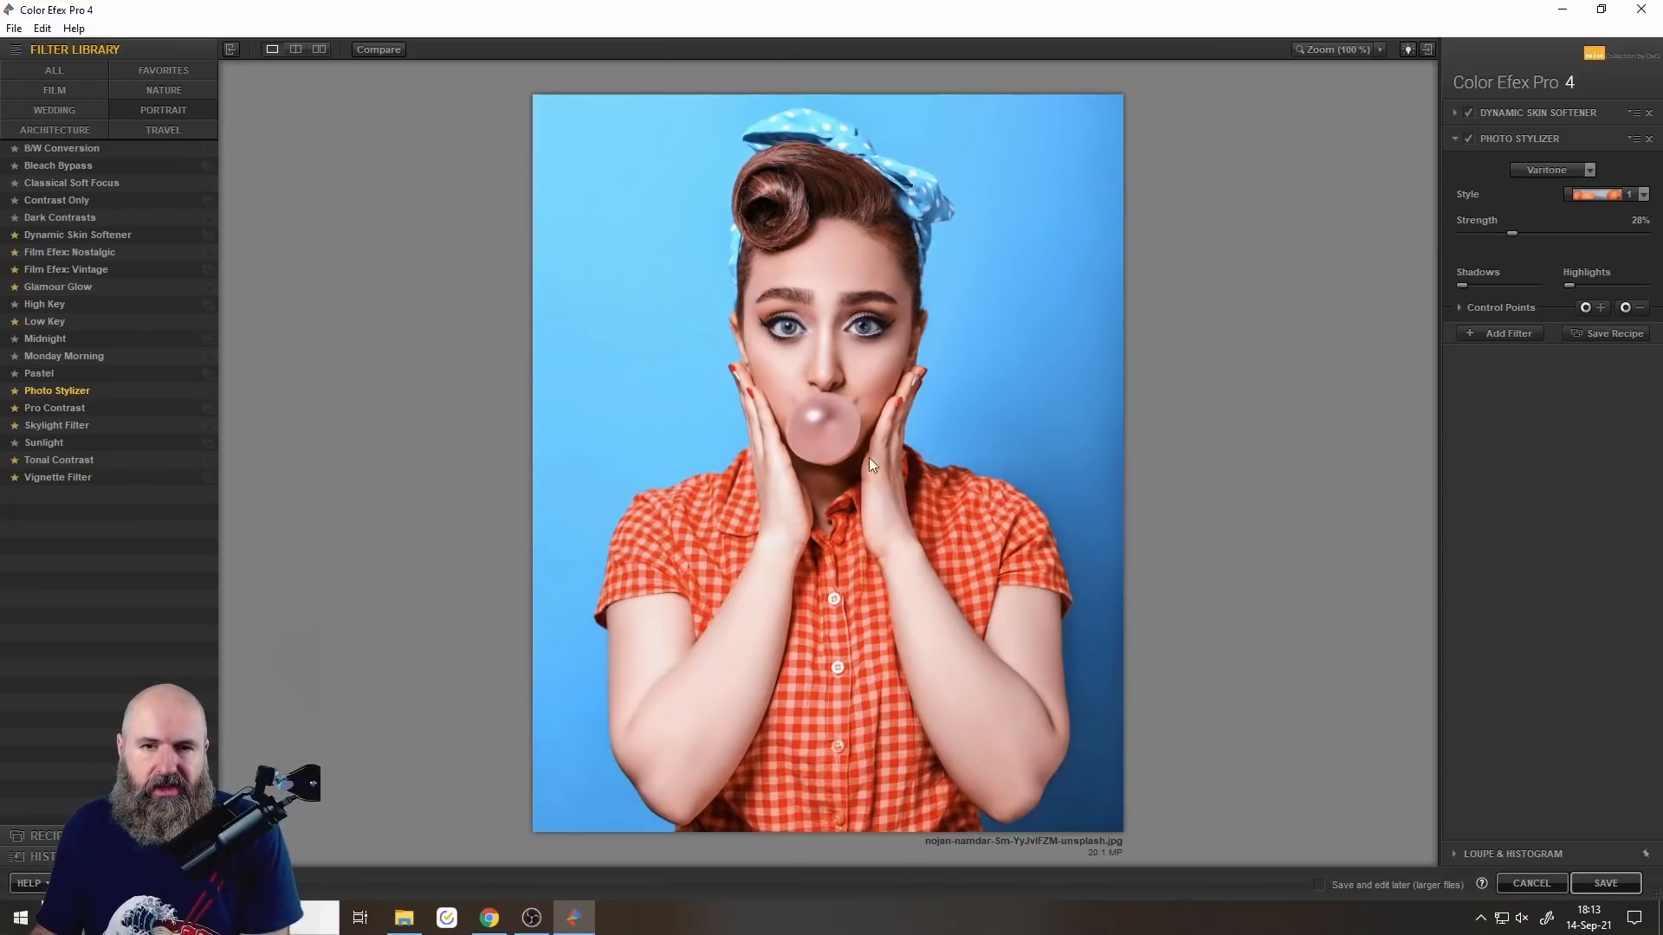
{"action": "left_click_drag", "start_coordinate": [1509, 232], "coordinate": [1471, 232]}
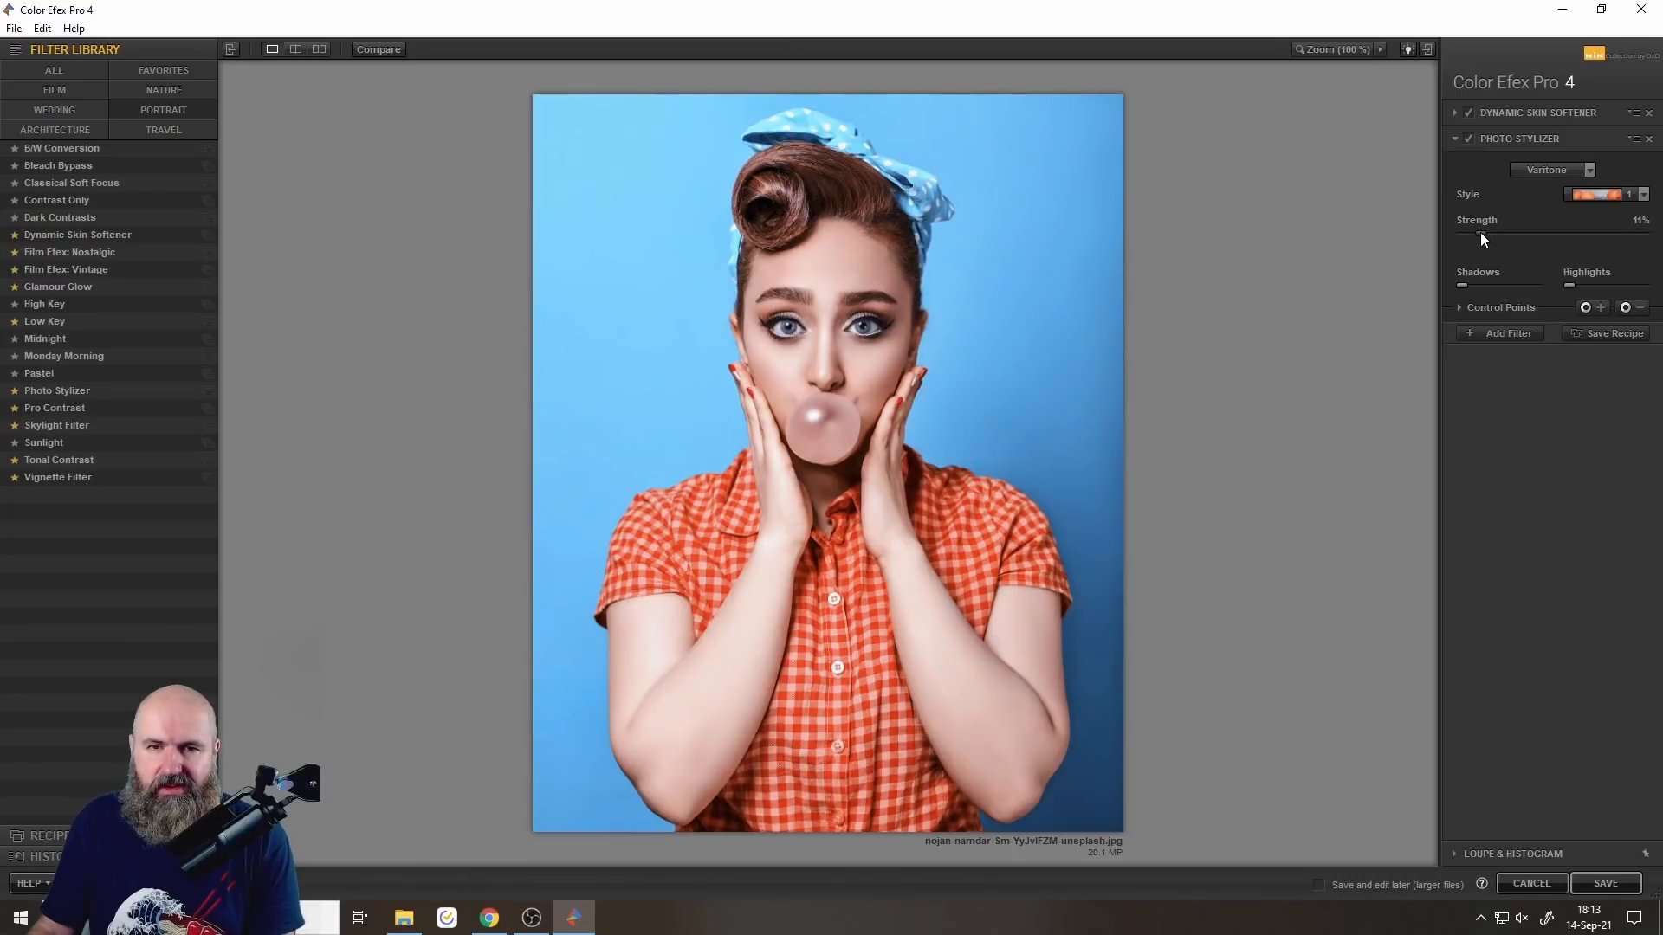
{"action": "left_click", "coordinate": [1625, 196]}
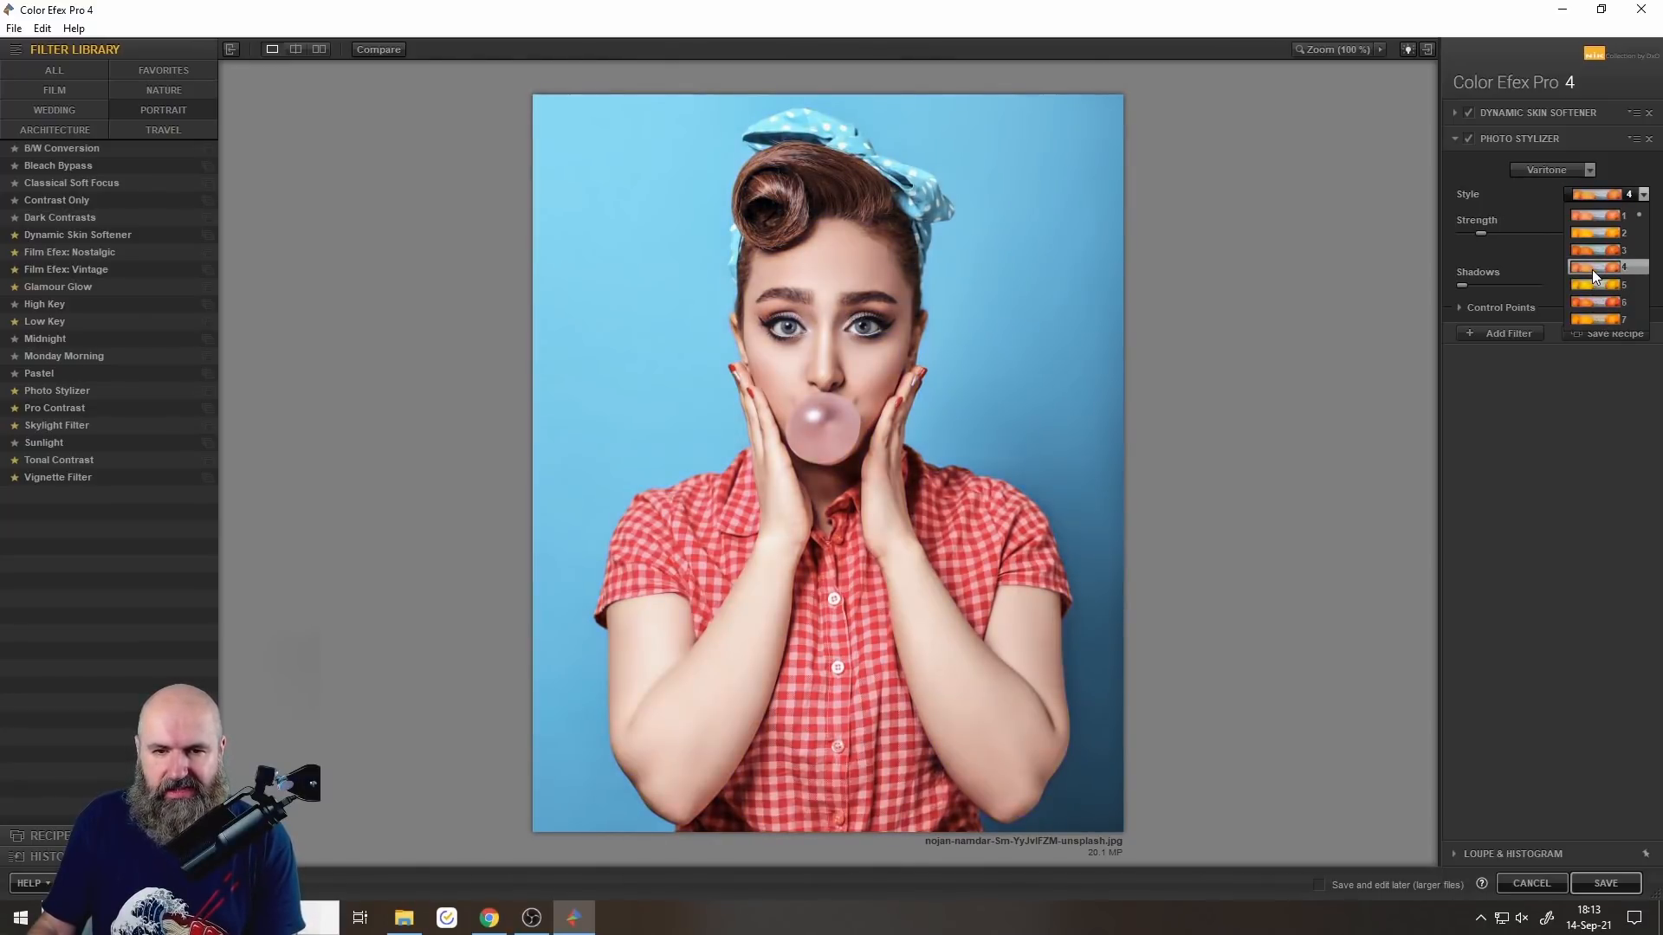
{"action": "left_click", "coordinate": [1592, 268]}
Preview the other Photo Stylizer looks and choose Russet with style 3 and 42% strength.
{"action": "left_click", "coordinate": [1528, 173]}
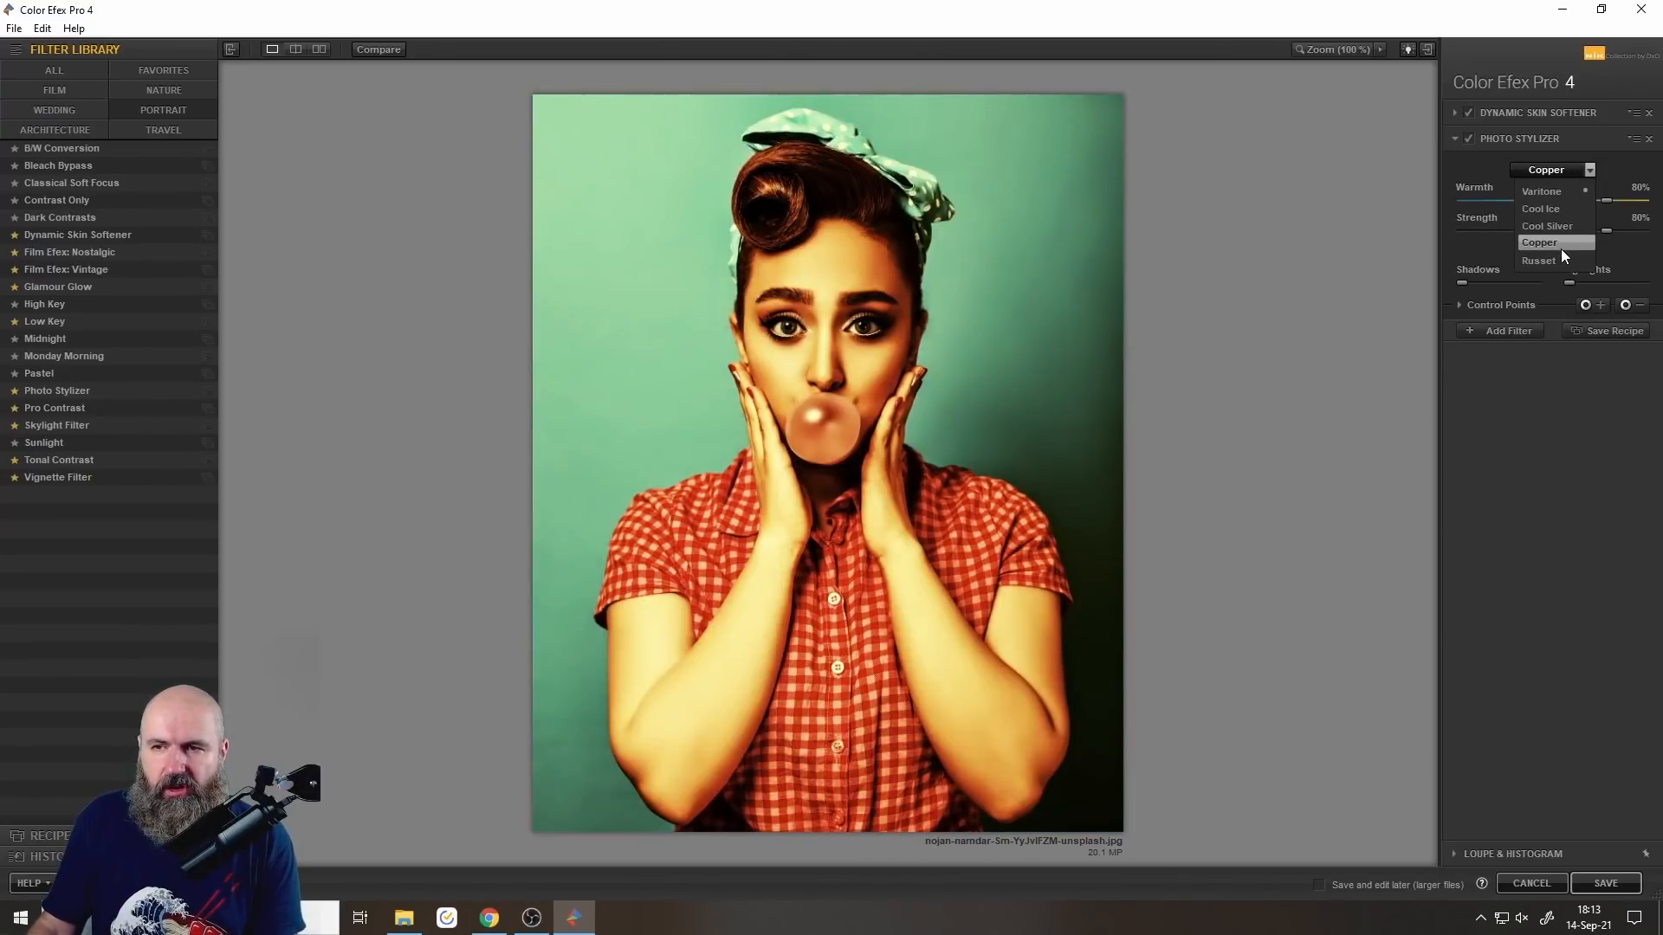
{"action": "left_click", "coordinate": [1552, 261]}
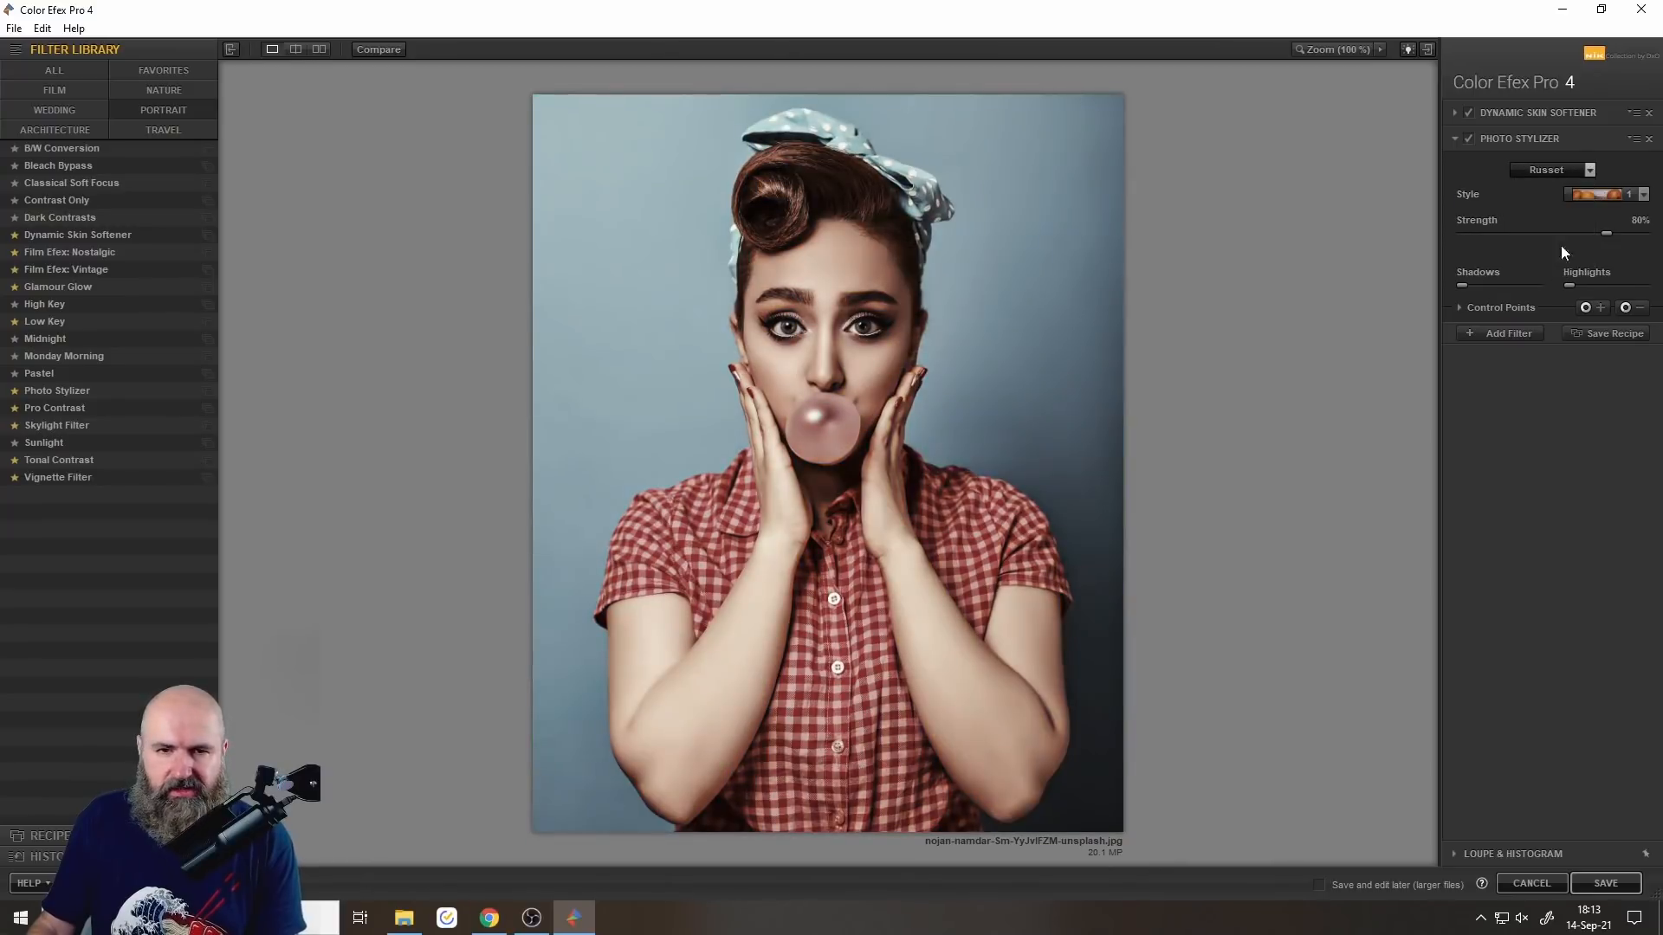
{"action": "left_click_drag", "start_coordinate": [1609, 230], "coordinate": [1541, 246]}
{"action": "left_click", "coordinate": [1585, 196]}
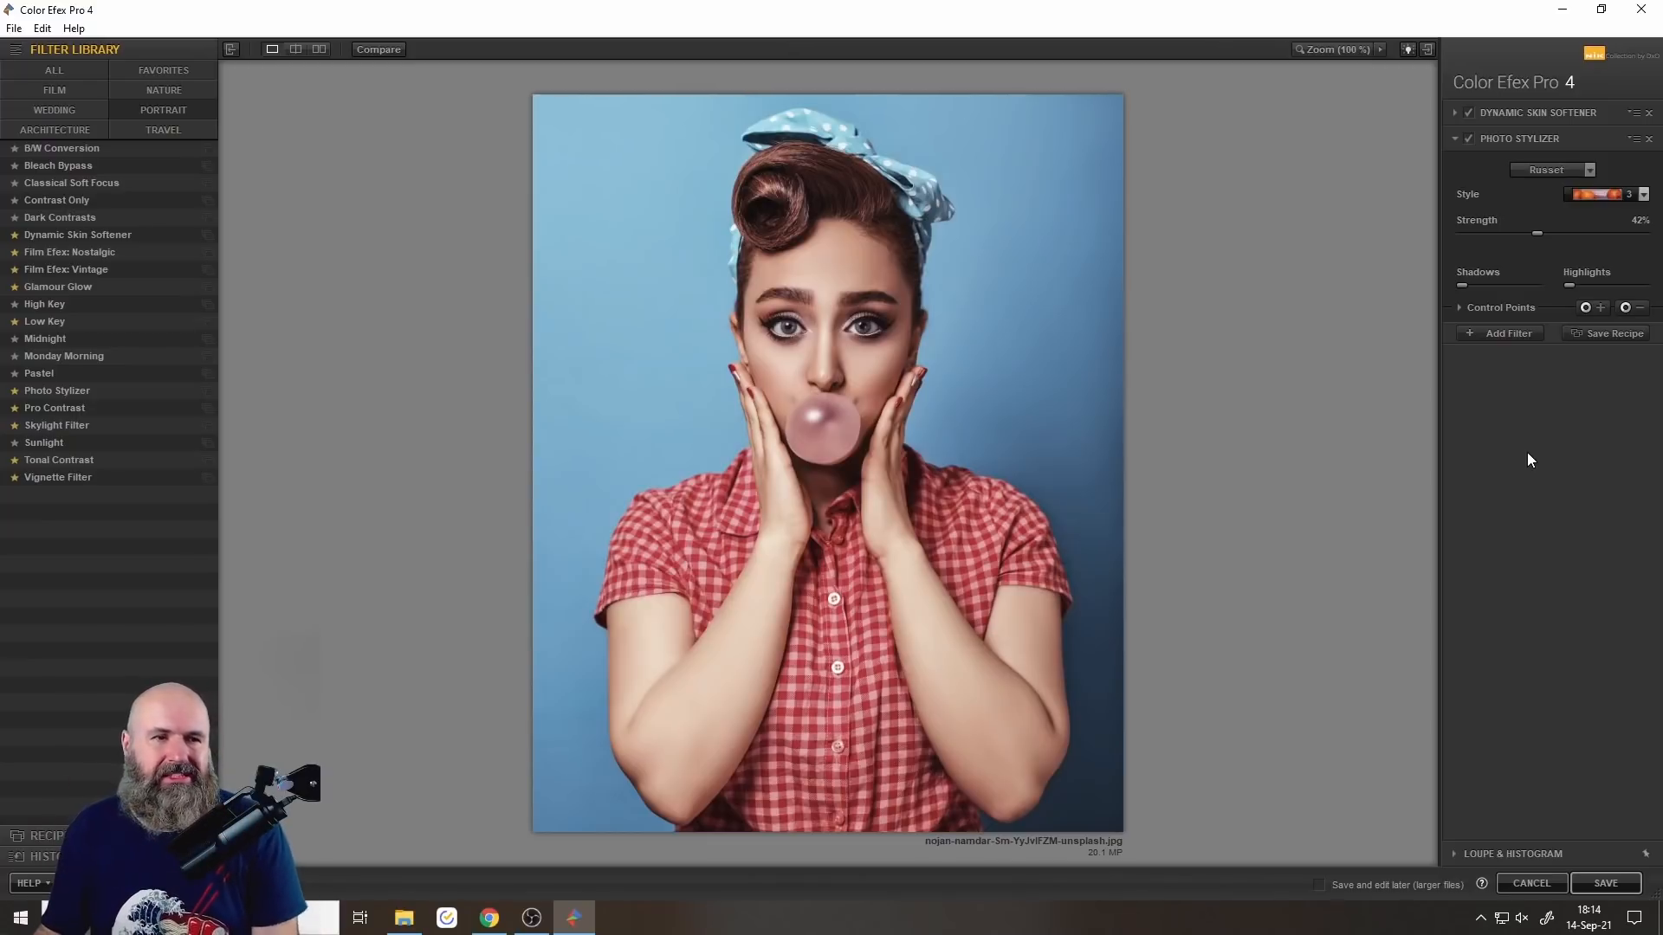
Add the Cross Processing filter from the favorites, try method G05 and settle on method Y02.
{"action": "left_click", "coordinate": [55, 70]}
{"action": "mouse_move", "coordinate": [210, 315]}
{"action": "left_mouse_down"}
{"action": "mouse_move", "coordinate": [213, 334]}
{"action": "mouse_move", "coordinate": [210, 294]}
{"action": "left_mouse_up"}
{"action": "left_click", "coordinate": [158, 71]}
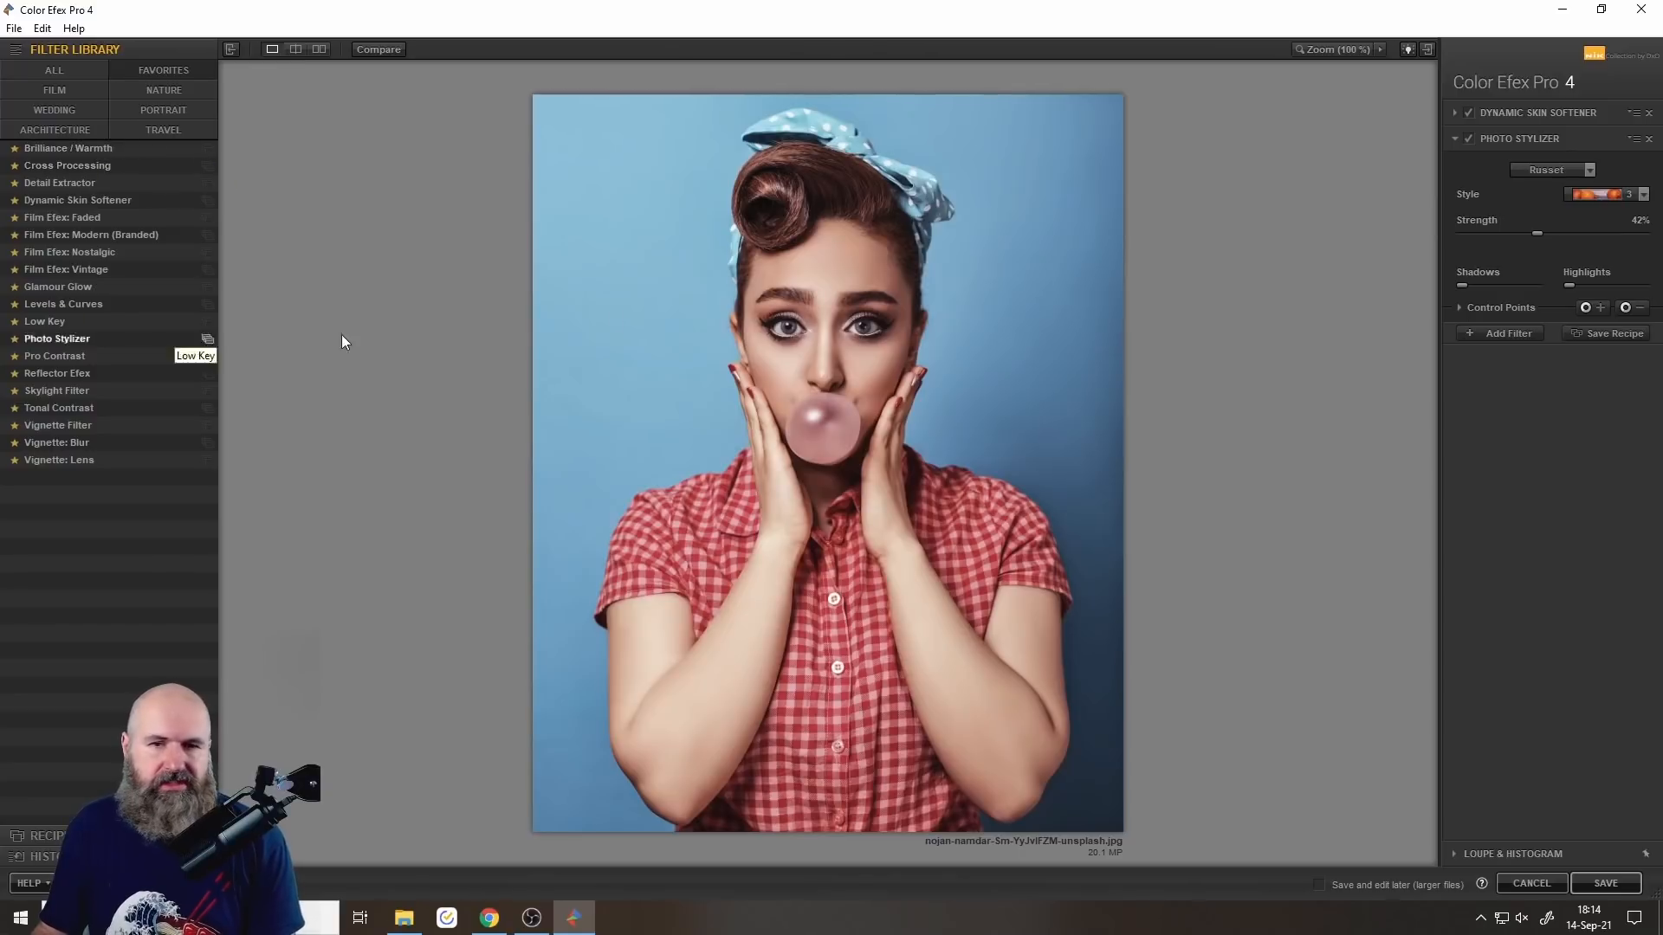
{"action": "left_click", "coordinate": [1497, 333]}
{"action": "left_click", "coordinate": [90, 163]}
{"action": "left_click", "coordinate": [1576, 204]}
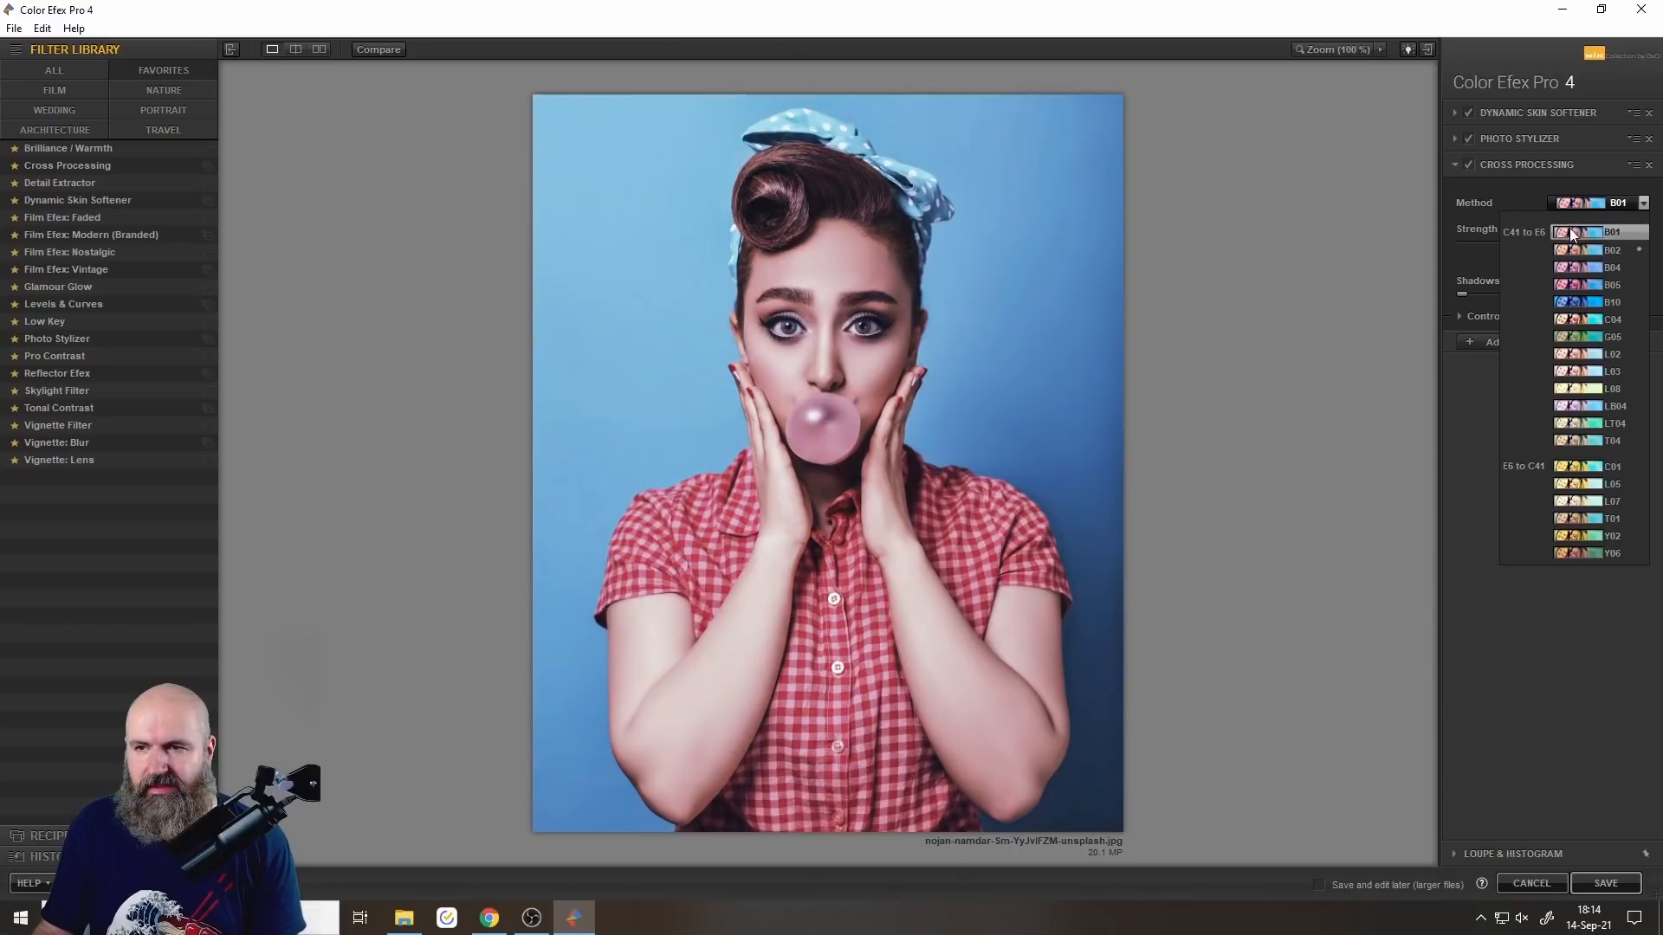
{"action": "left_click", "coordinate": [1587, 334]}
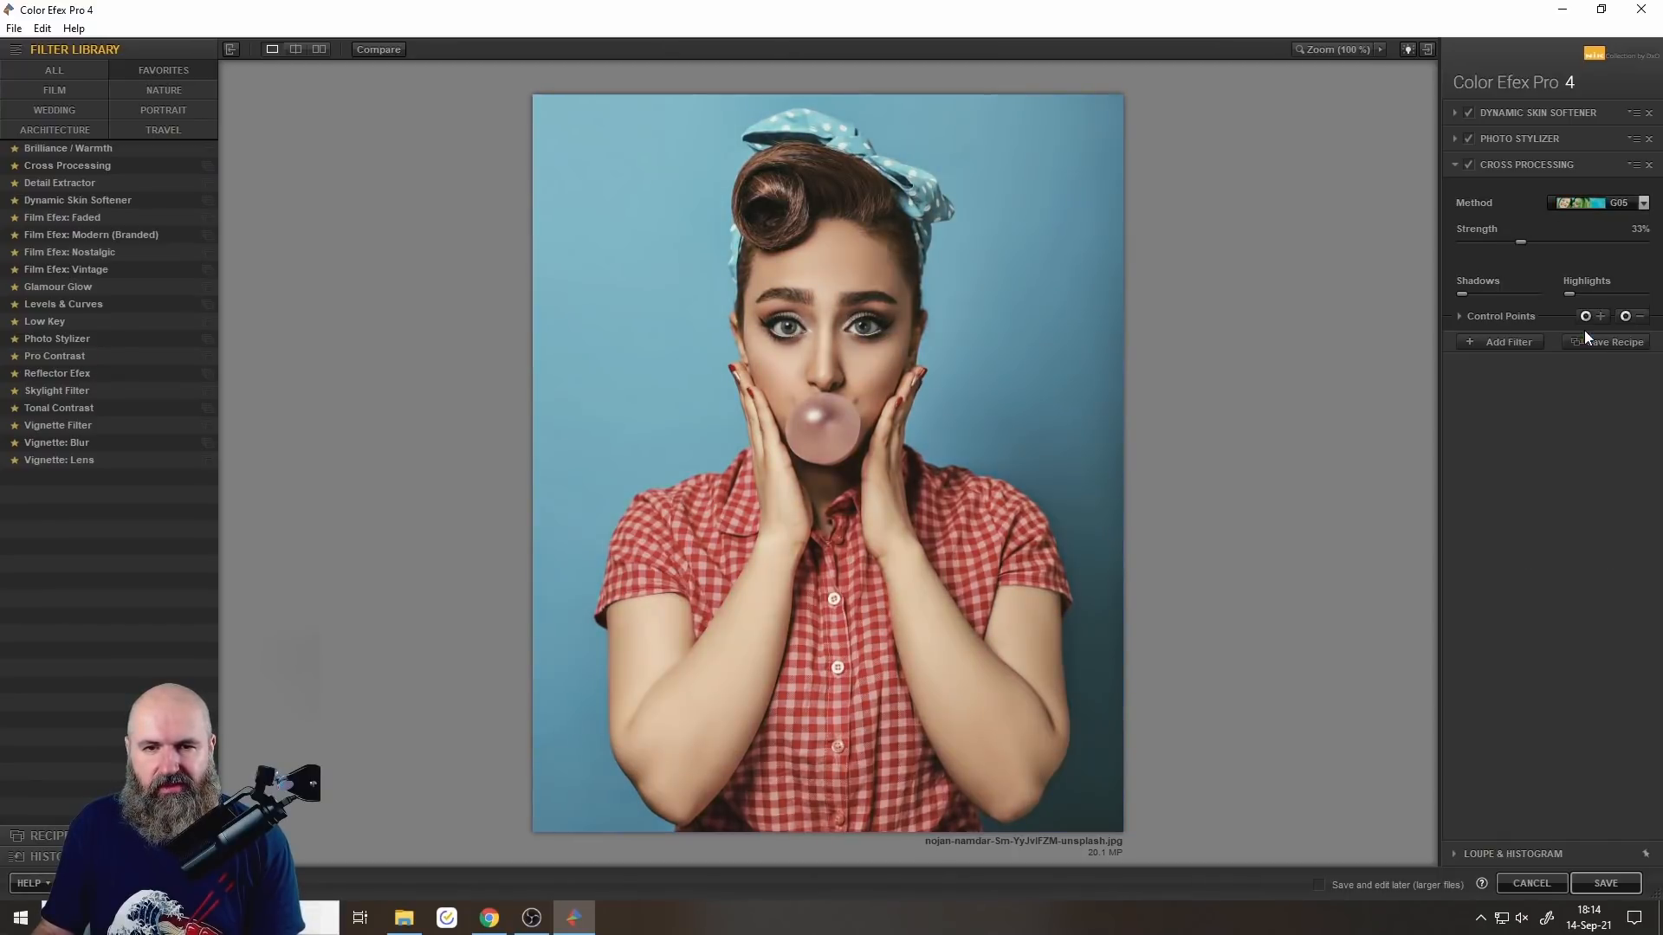
{"action": "left_click", "coordinate": [1585, 203]}
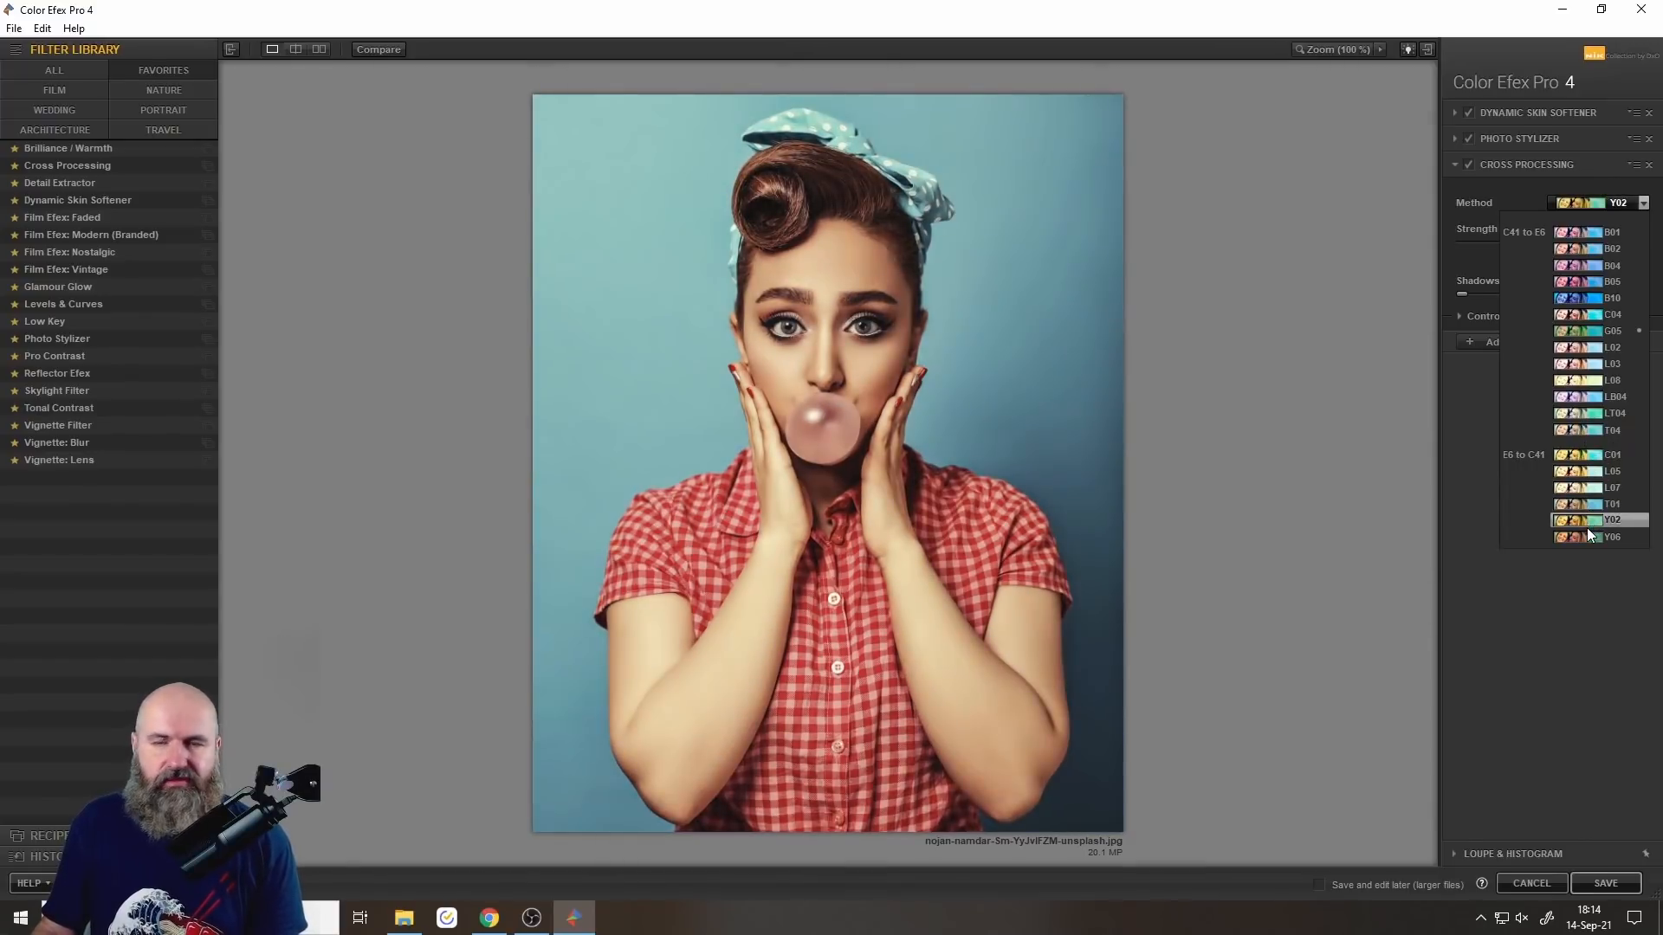
{"action": "left_click", "coordinate": [1587, 528]}
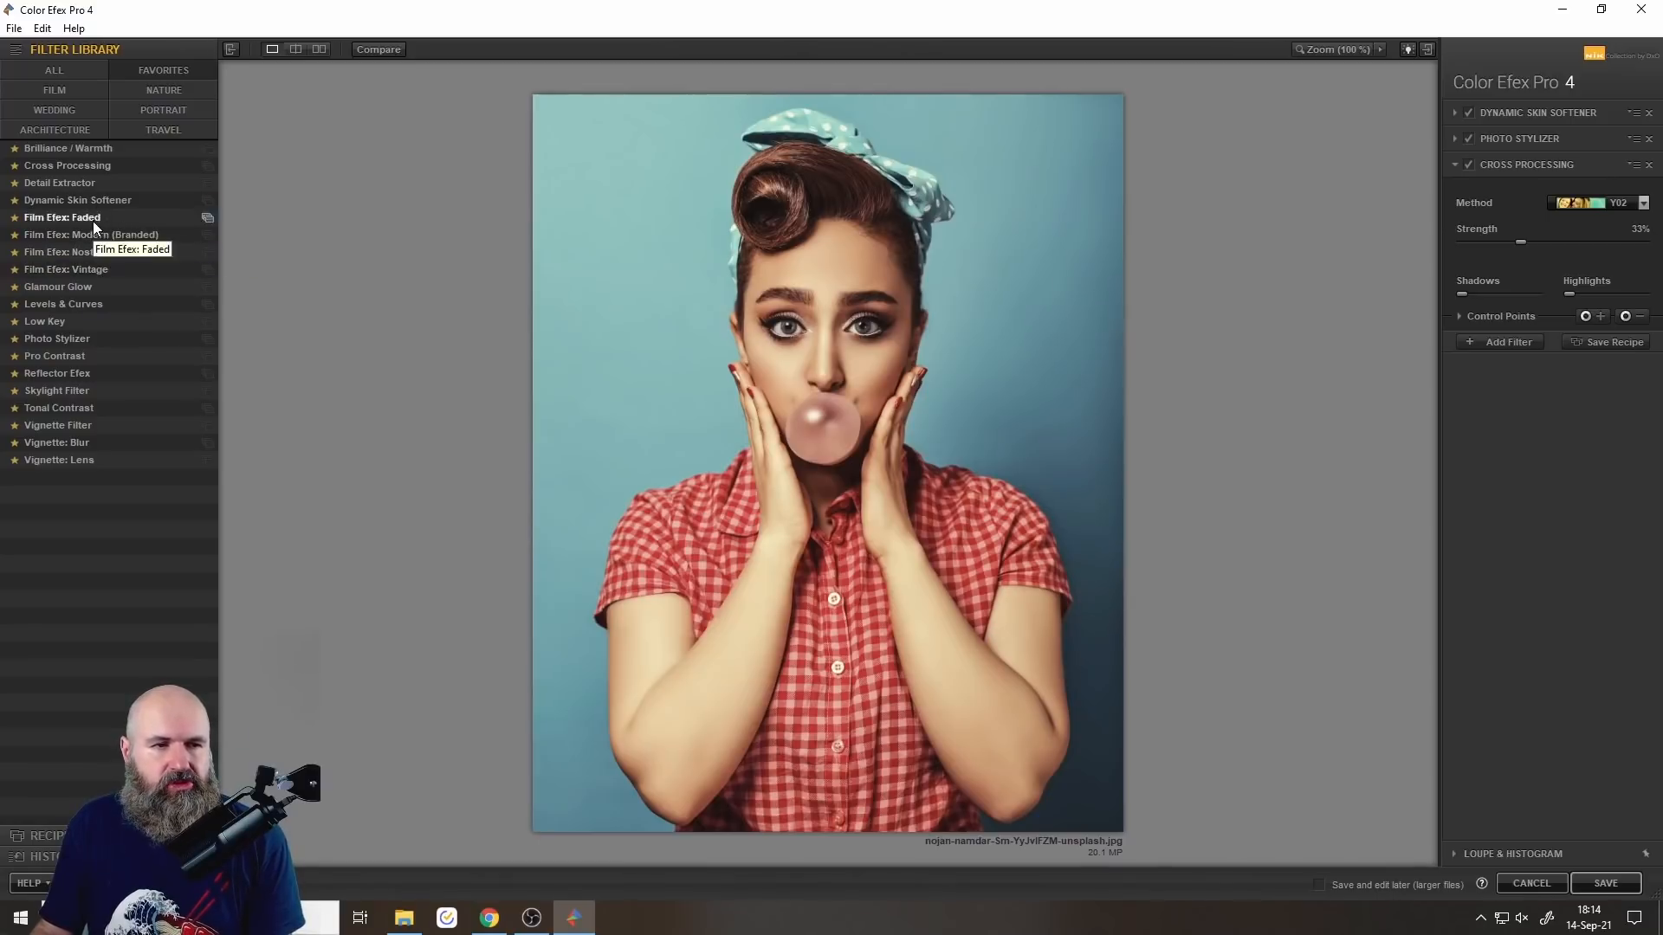
Add a fourth filter, trying Film Efex: Faded and replacing it with Film Efex: Modern (Branded).
{"action": "left_click", "coordinate": [1500, 342]}
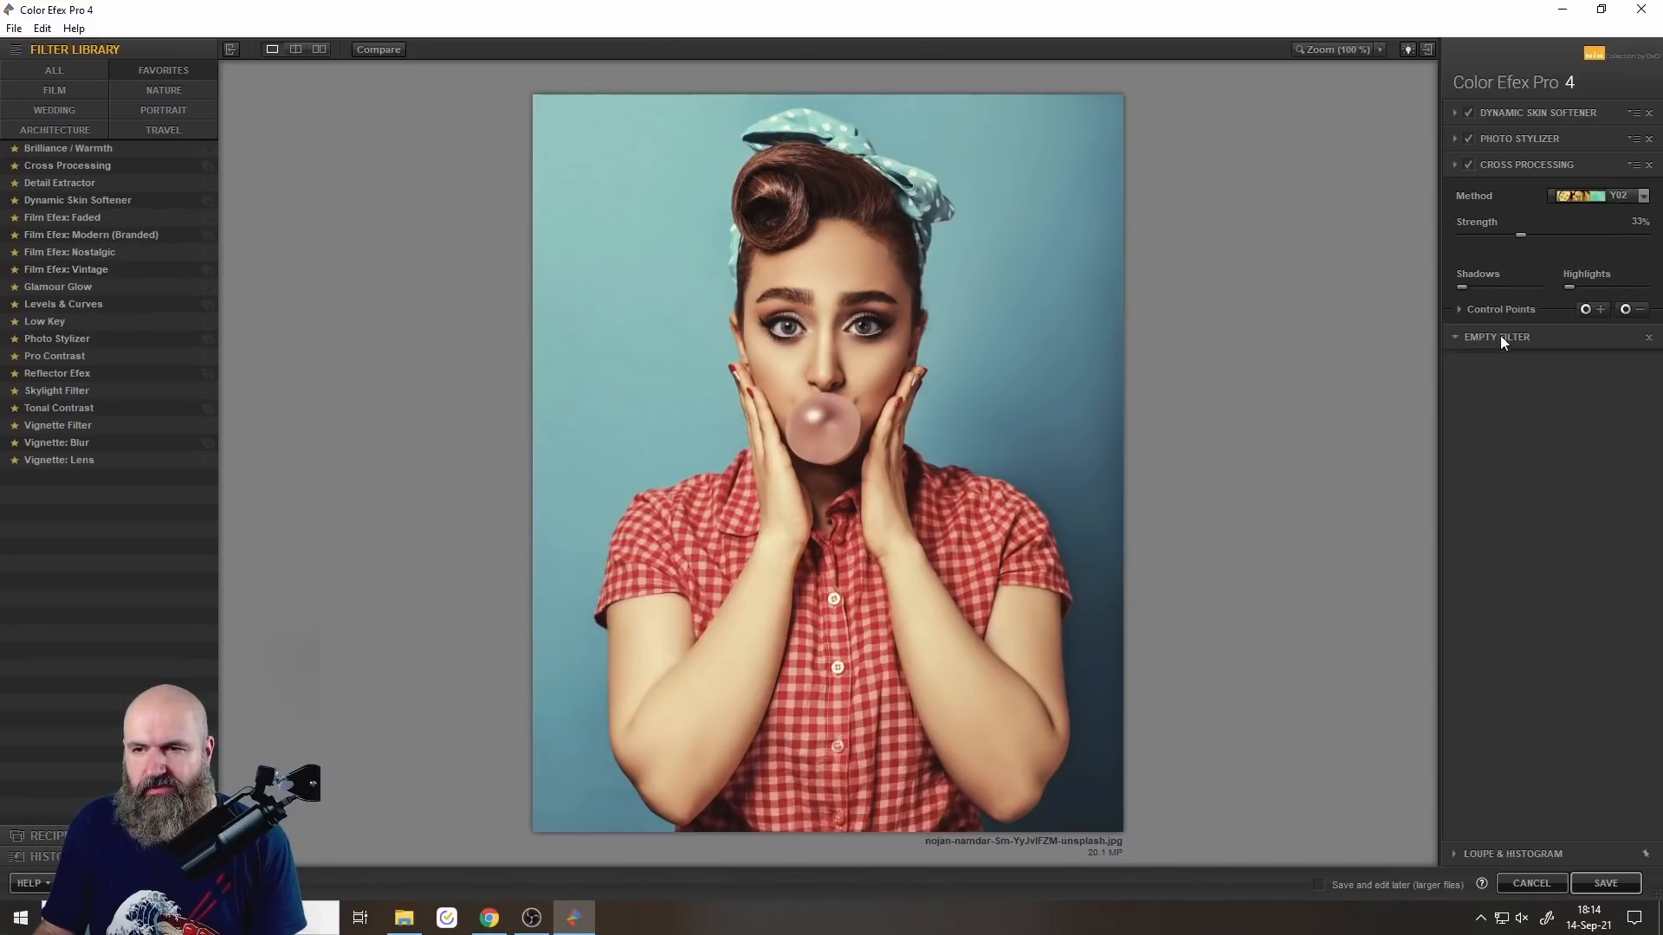
{"action": "left_click", "coordinate": [88, 217]}
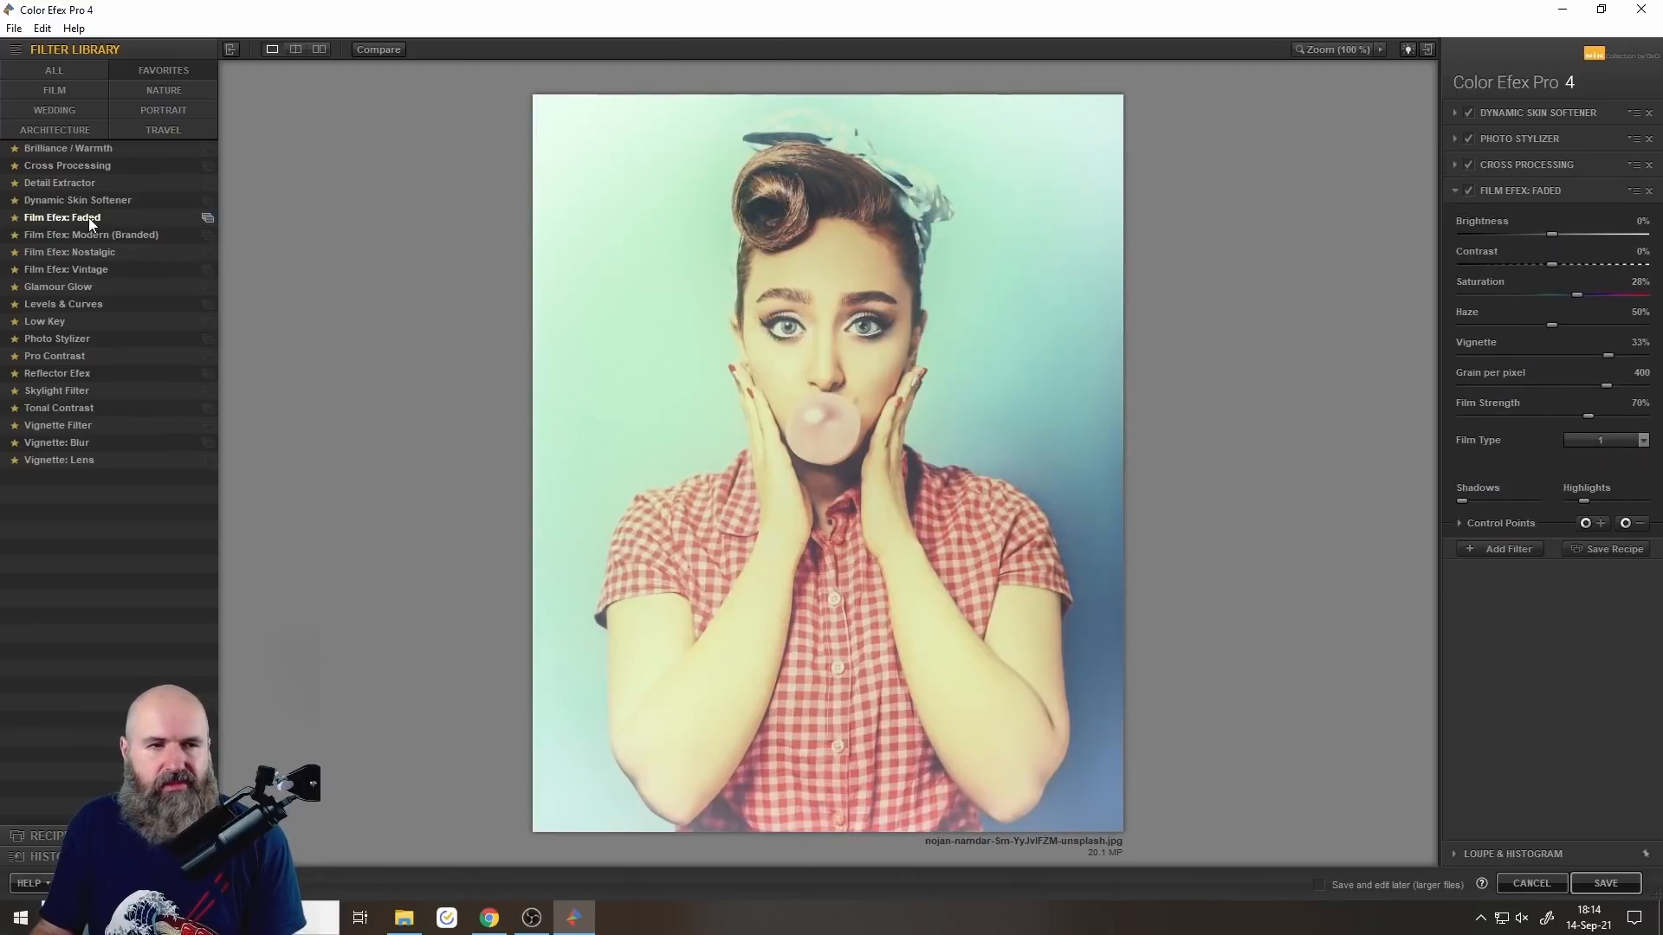
{"action": "left_click", "coordinate": [90, 237]}
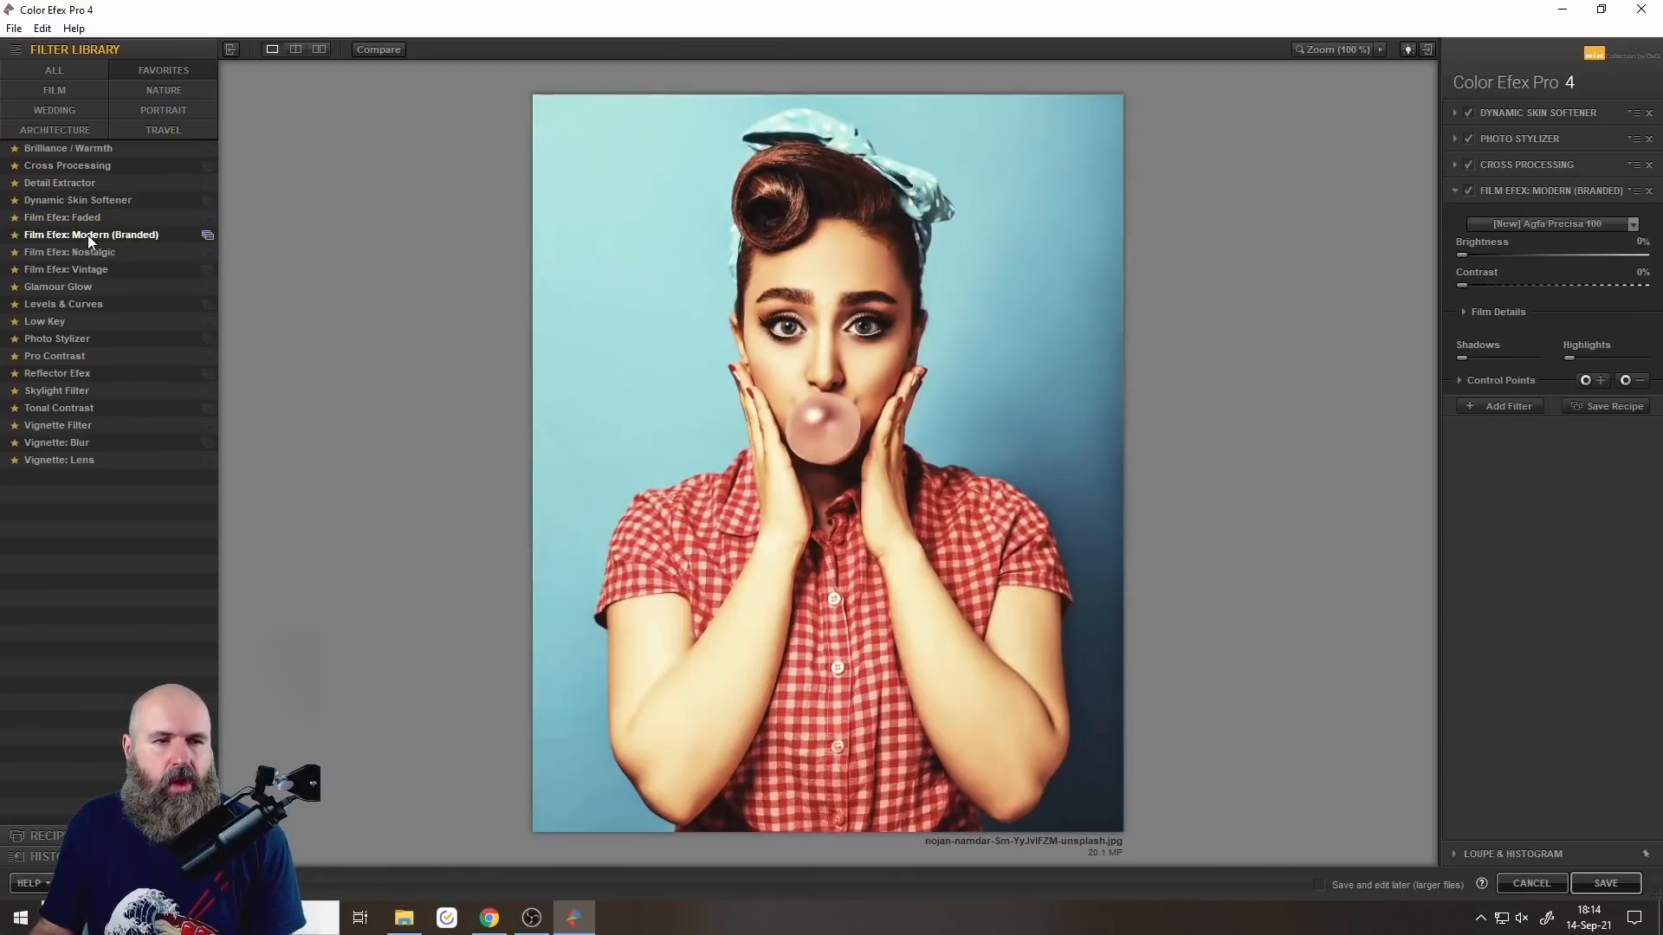
Disable the Photo Stylizer and Cross Processing filters and set the Film Efex: Modern film type to Fuji Superia 1600.
{"action": "left_click", "coordinate": [1468, 139]}
{"action": "left_click", "coordinate": [1469, 164]}
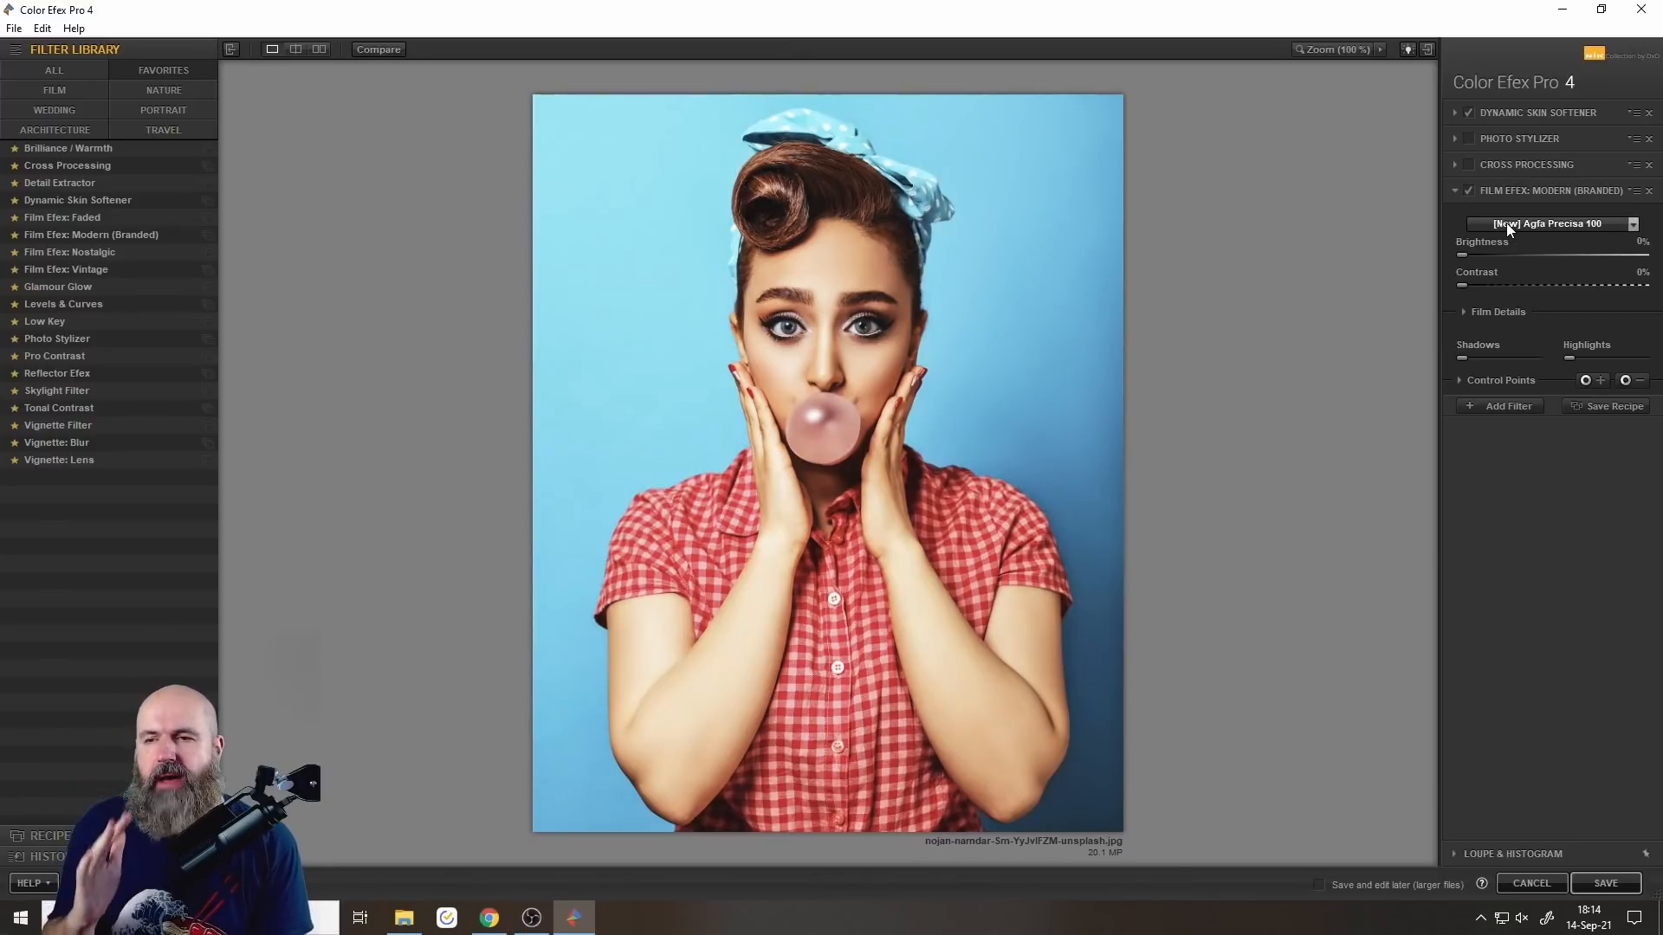
{"action": "left_click", "coordinate": [1529, 223]}
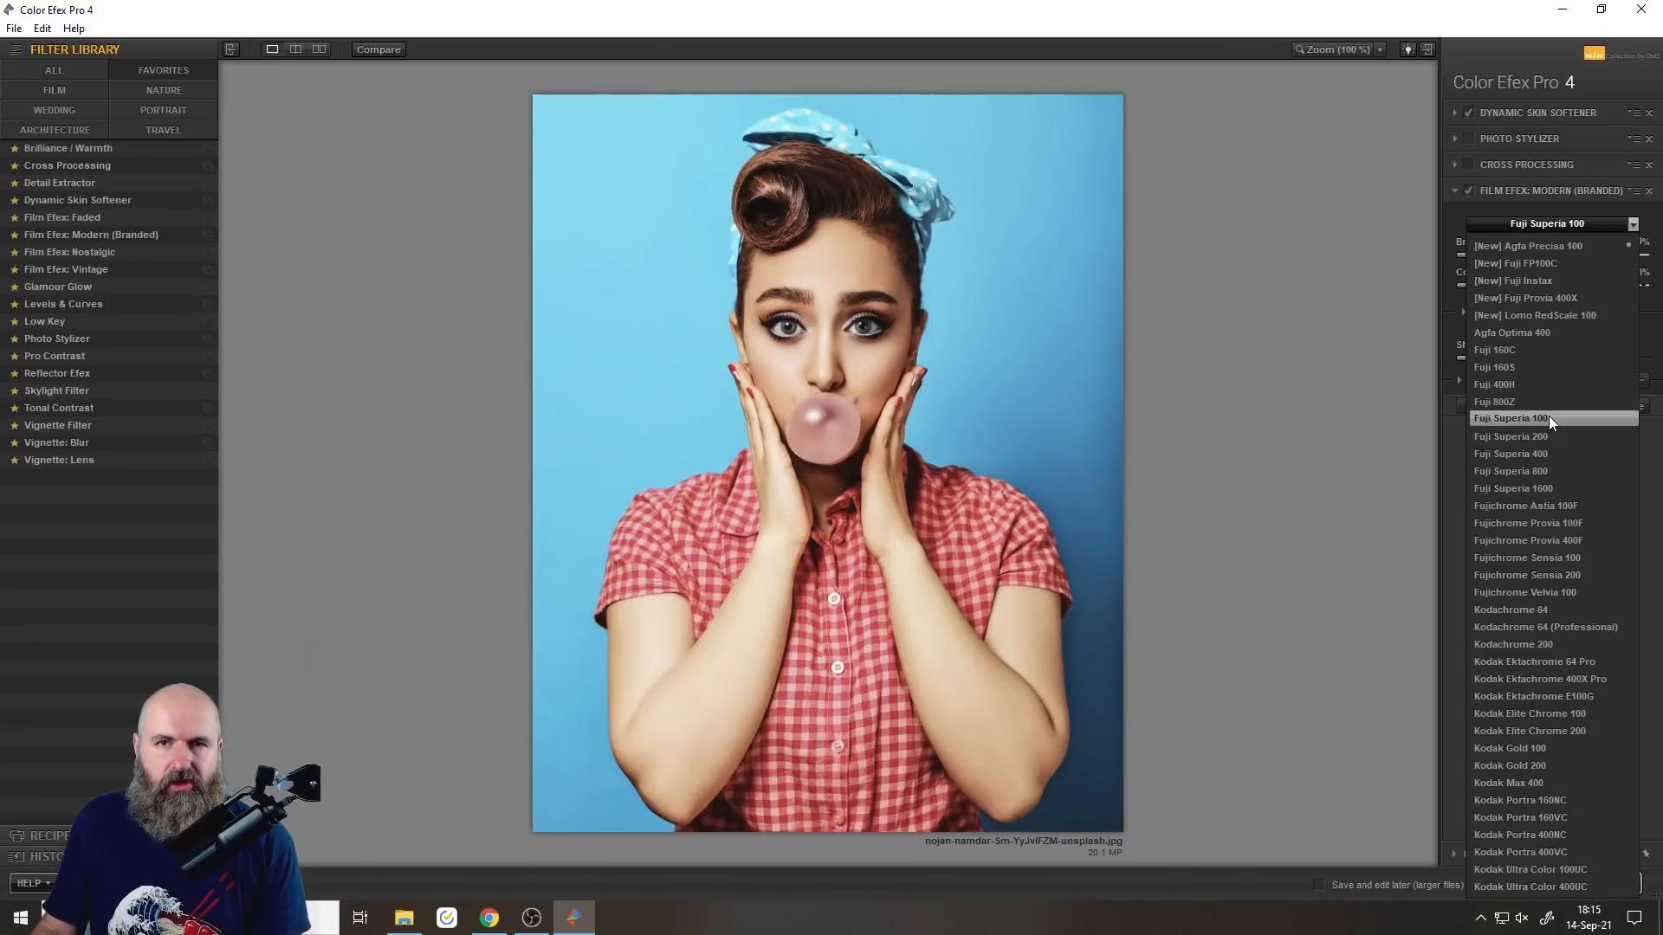
{"action": "left_click", "coordinate": [1557, 486]}
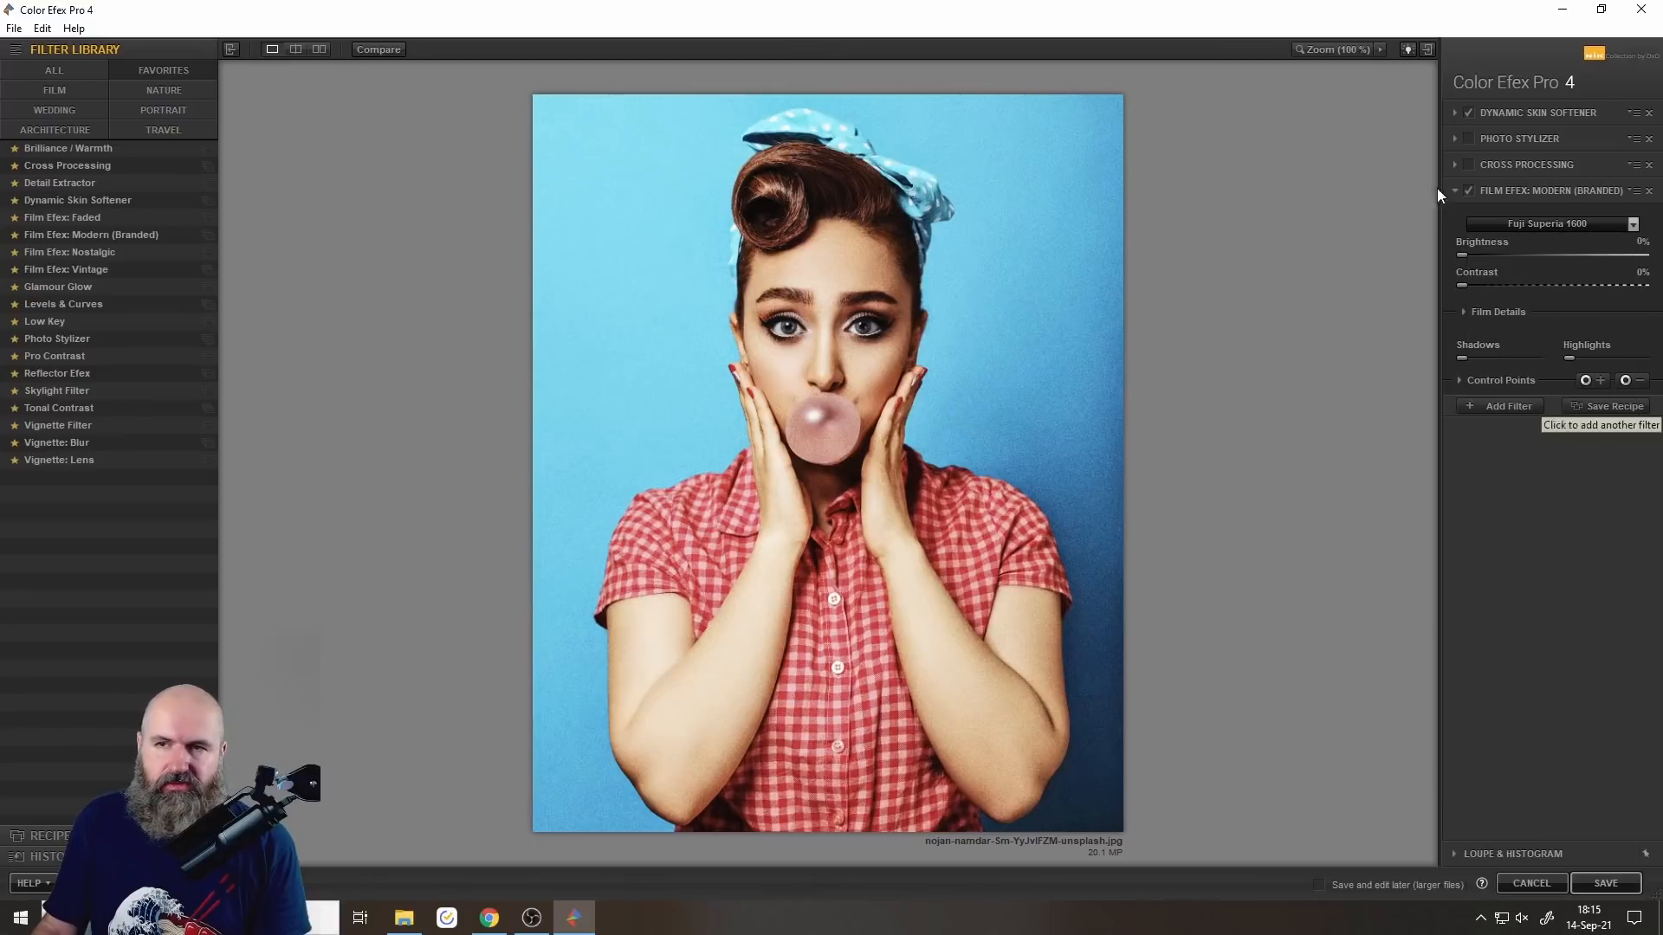
Inspect the film grain on the face at 100% zoom and switch the film type to Fujichrome Provia 400F.
{"action": "left_click", "coordinate": [1353, 47]}
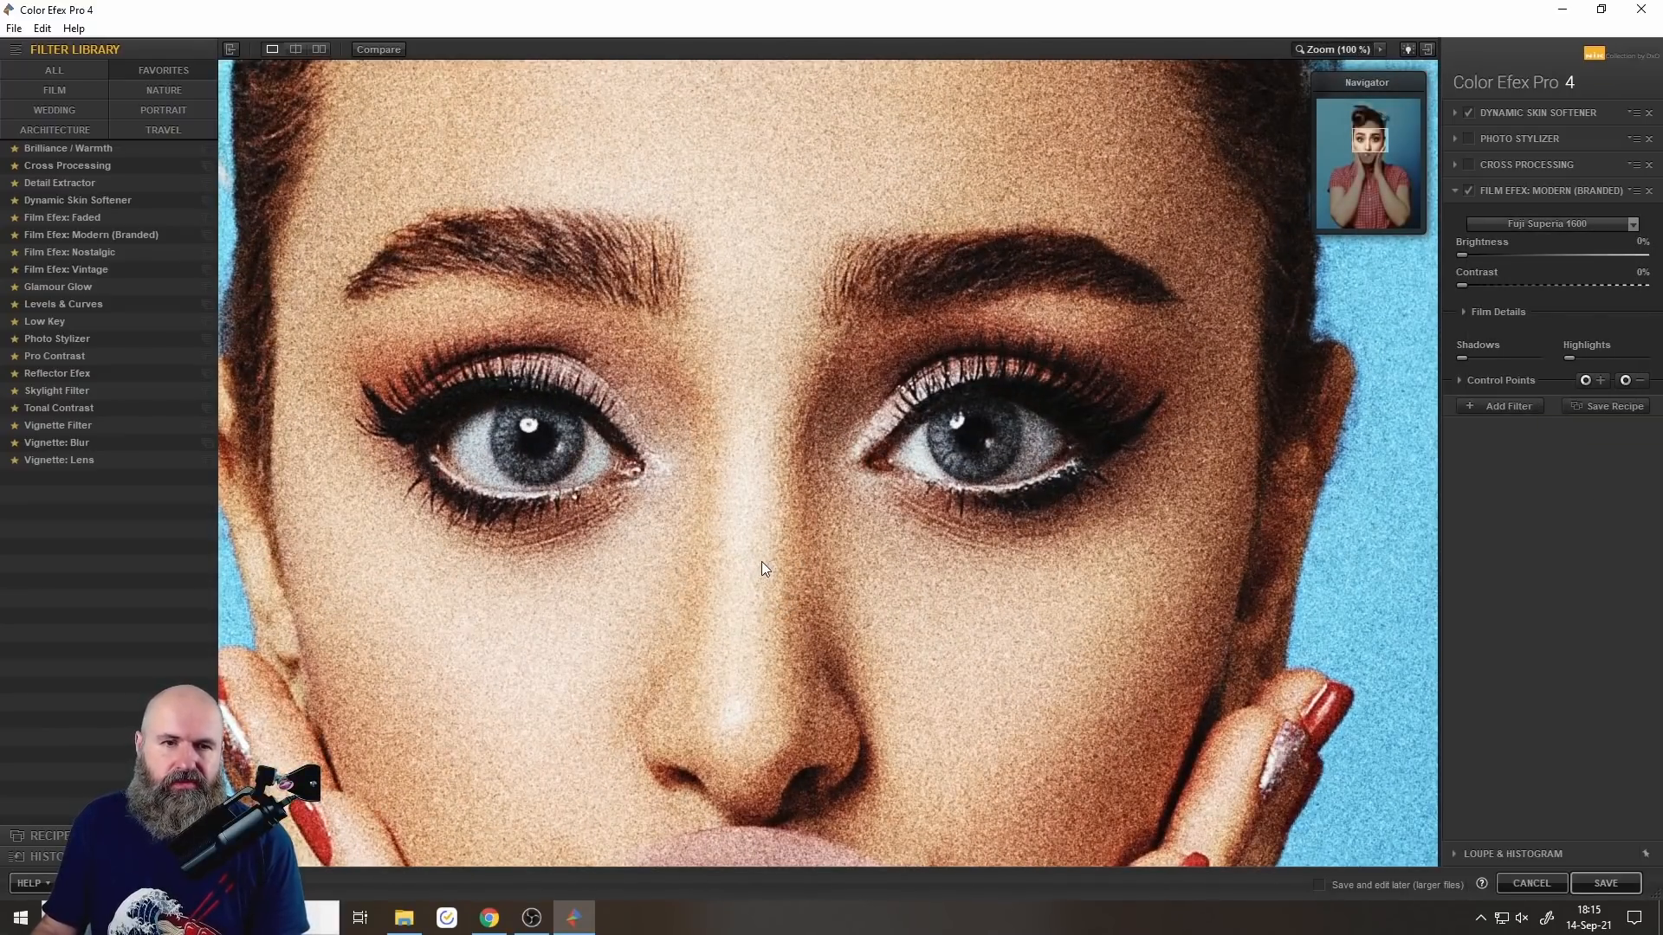
{"action": "left_click_drag", "start_coordinate": [1374, 151], "coordinate": [1358, 137]}
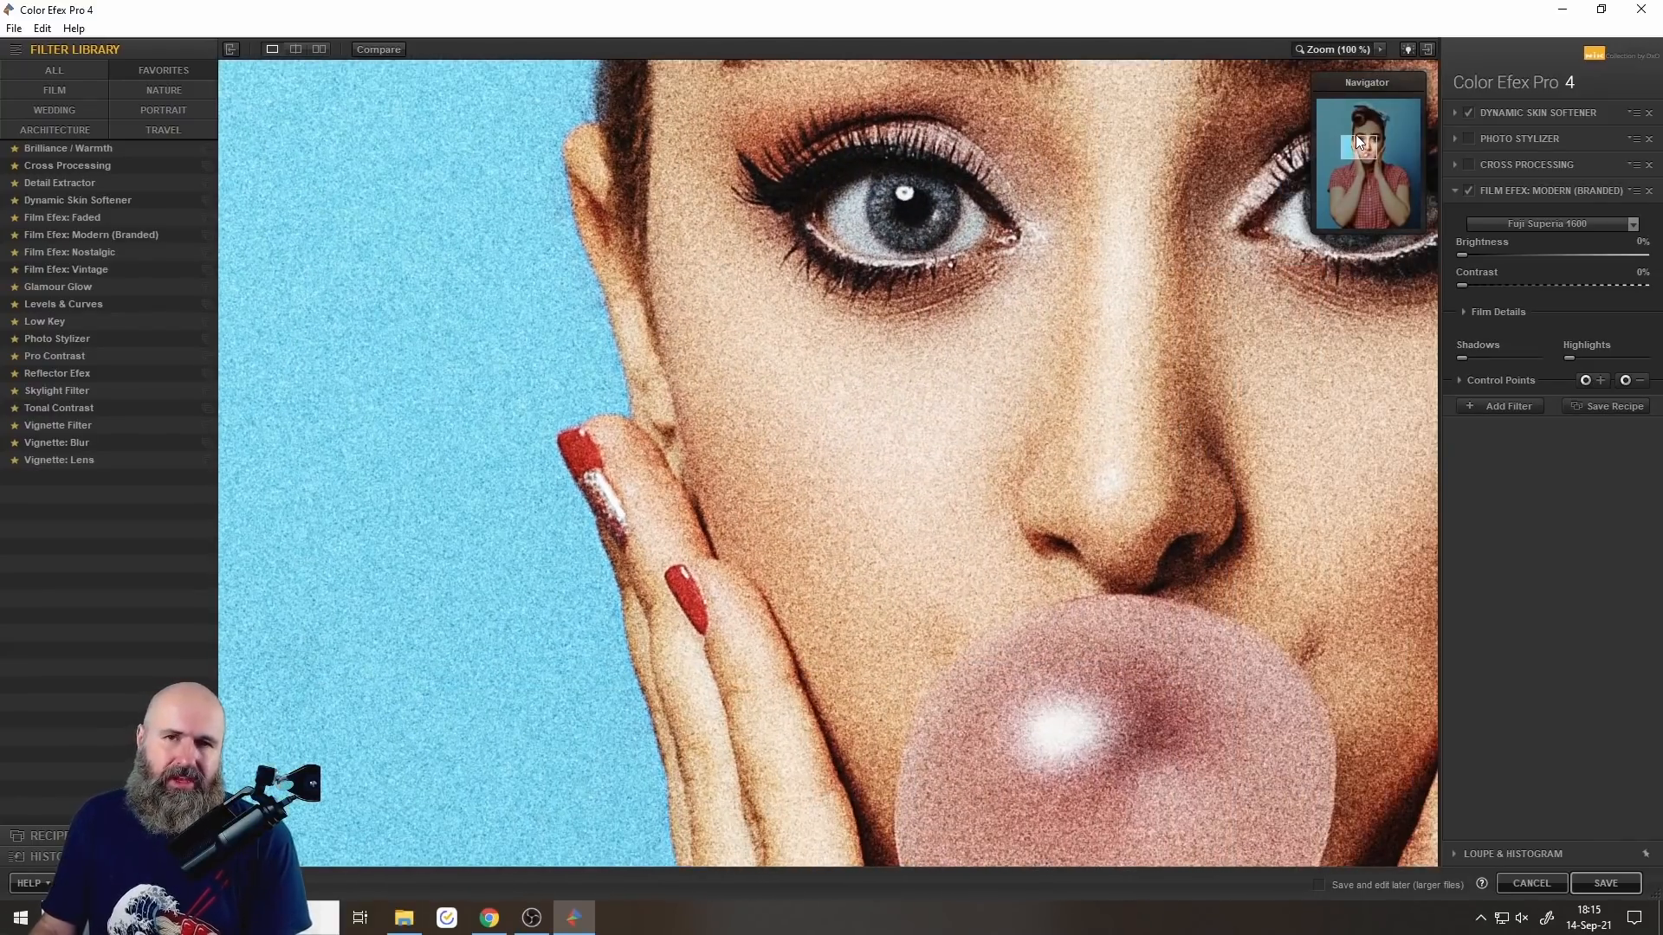
{"action": "left_click", "coordinate": [1572, 223]}
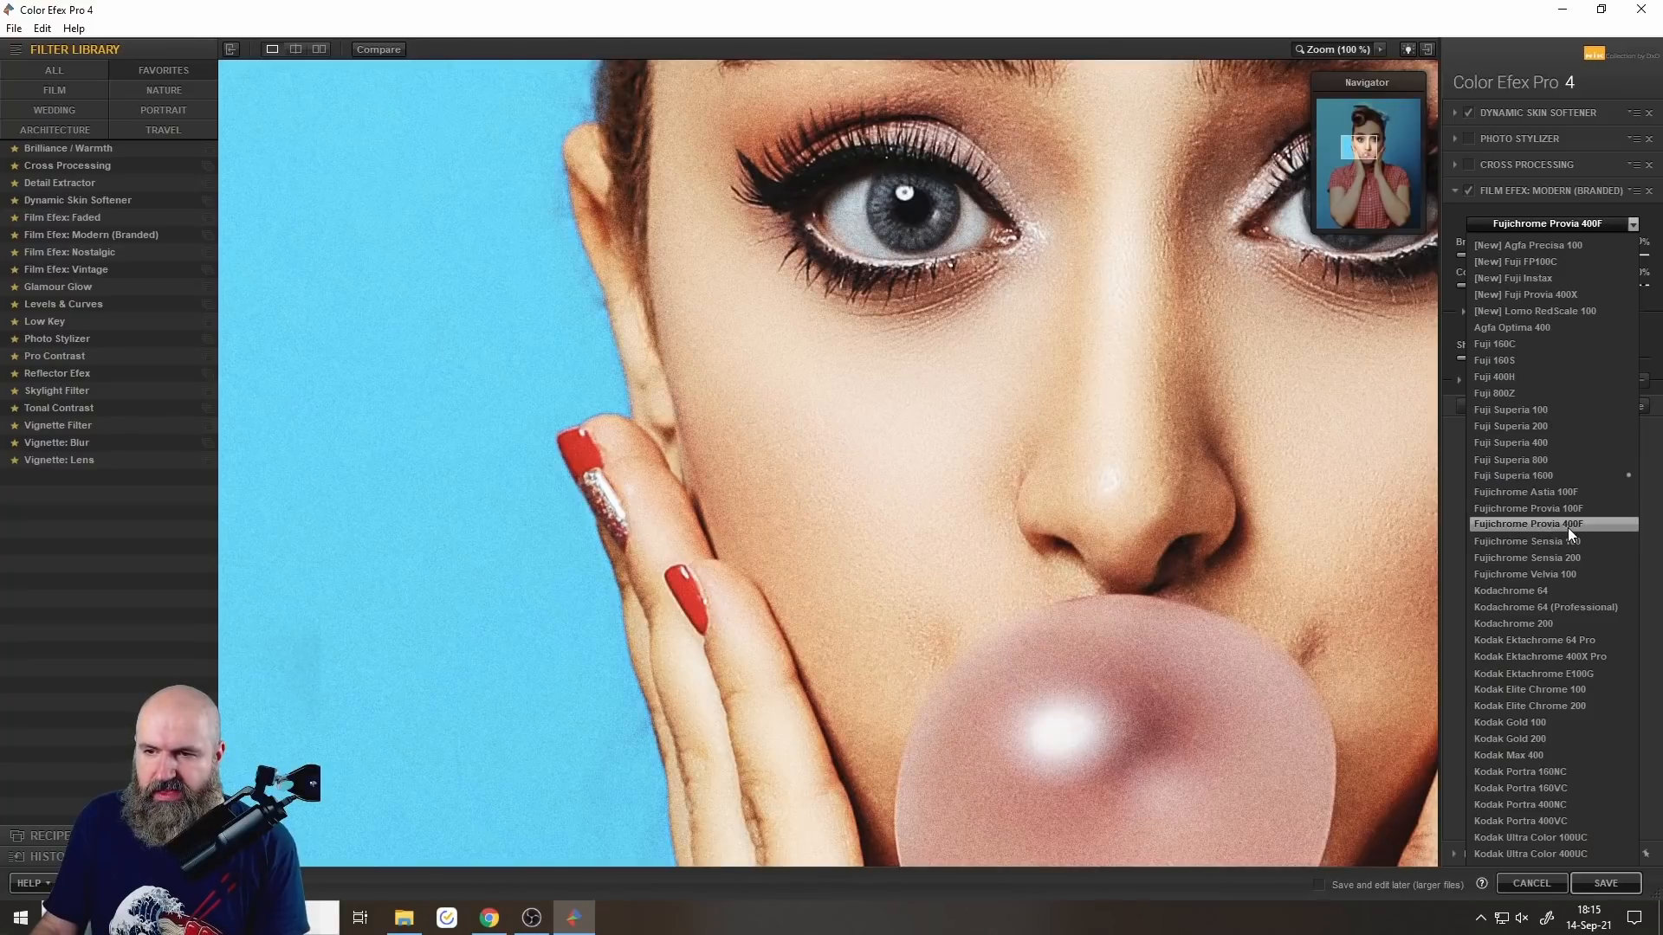
{"action": "left_click", "coordinate": [1568, 529]}
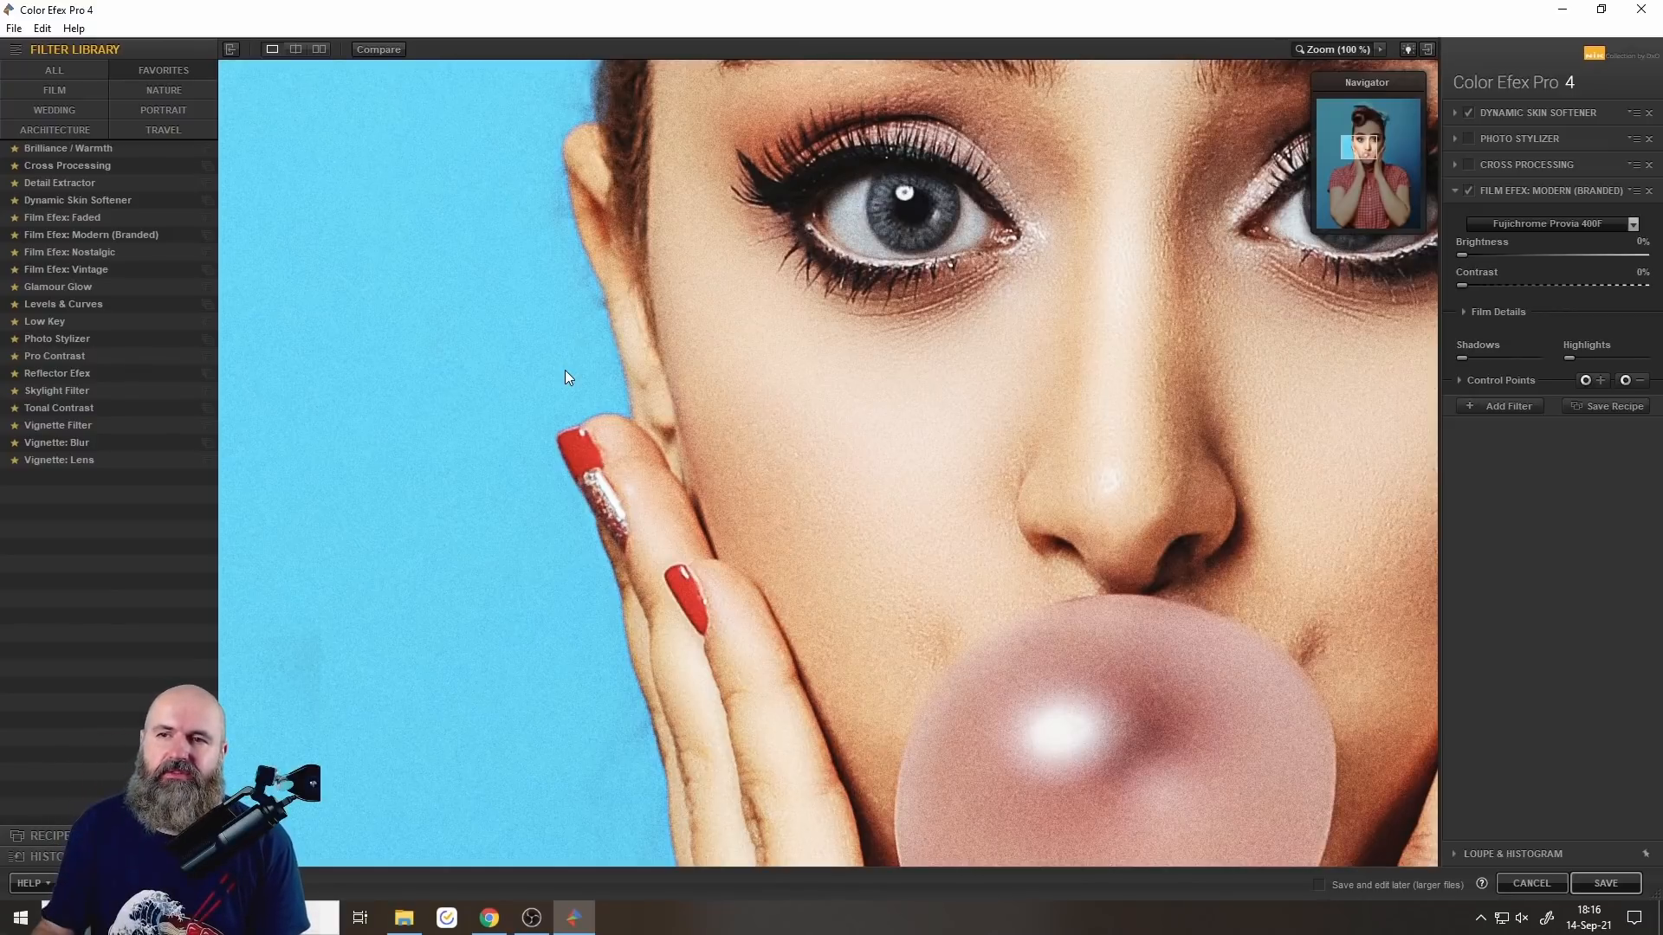
{"action": "left_click", "coordinate": [1334, 52]}
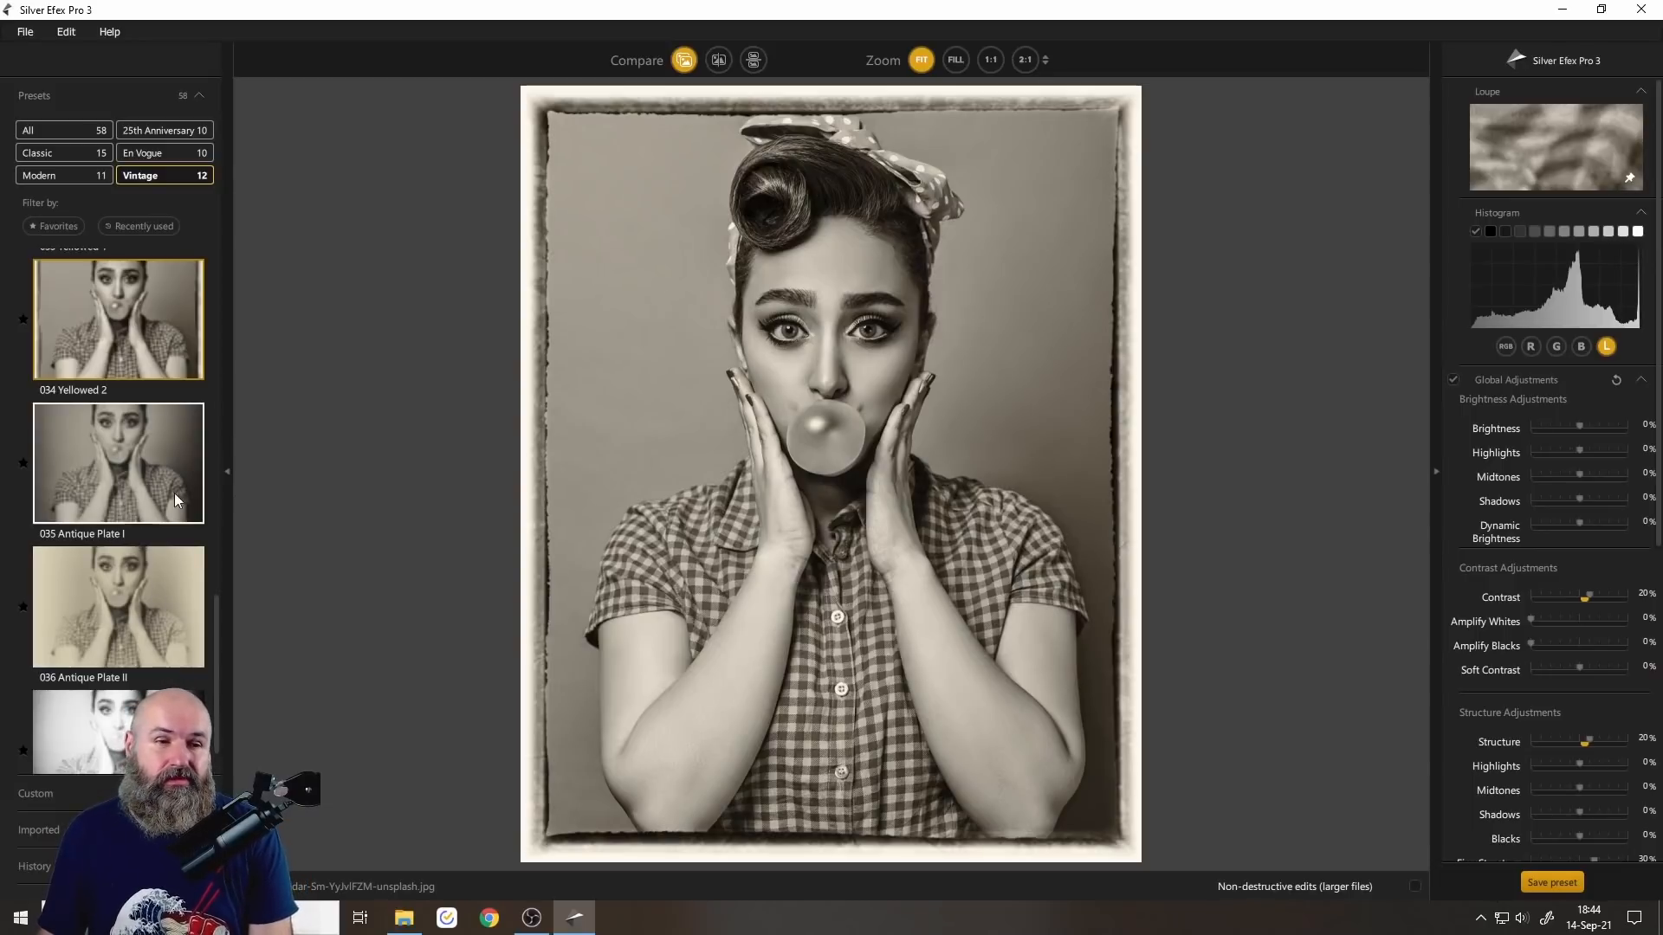
In Silver Efex Pro 3, try the Vintage presets 036 Antique Plate II and 027 Soft Sepia on the portrait.
{"action": "left_click", "coordinate": [132, 627]}
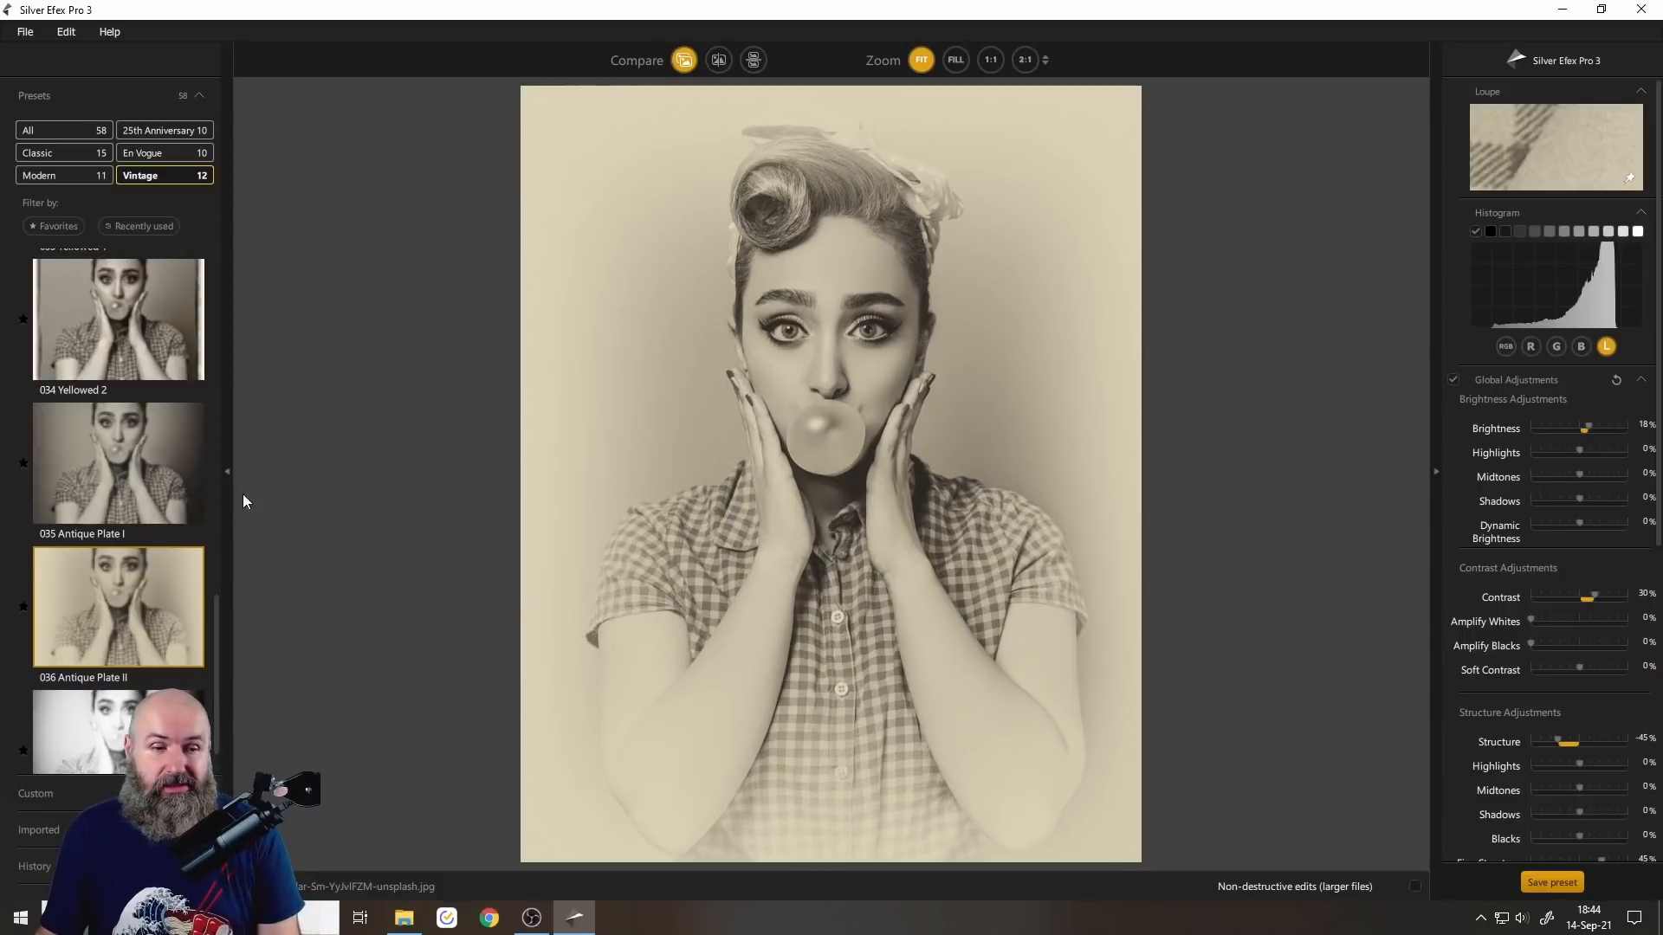
{"action": "scroll", "coordinate": [104, 600], "scroll_direction": "up", "scroll_amount": 8}
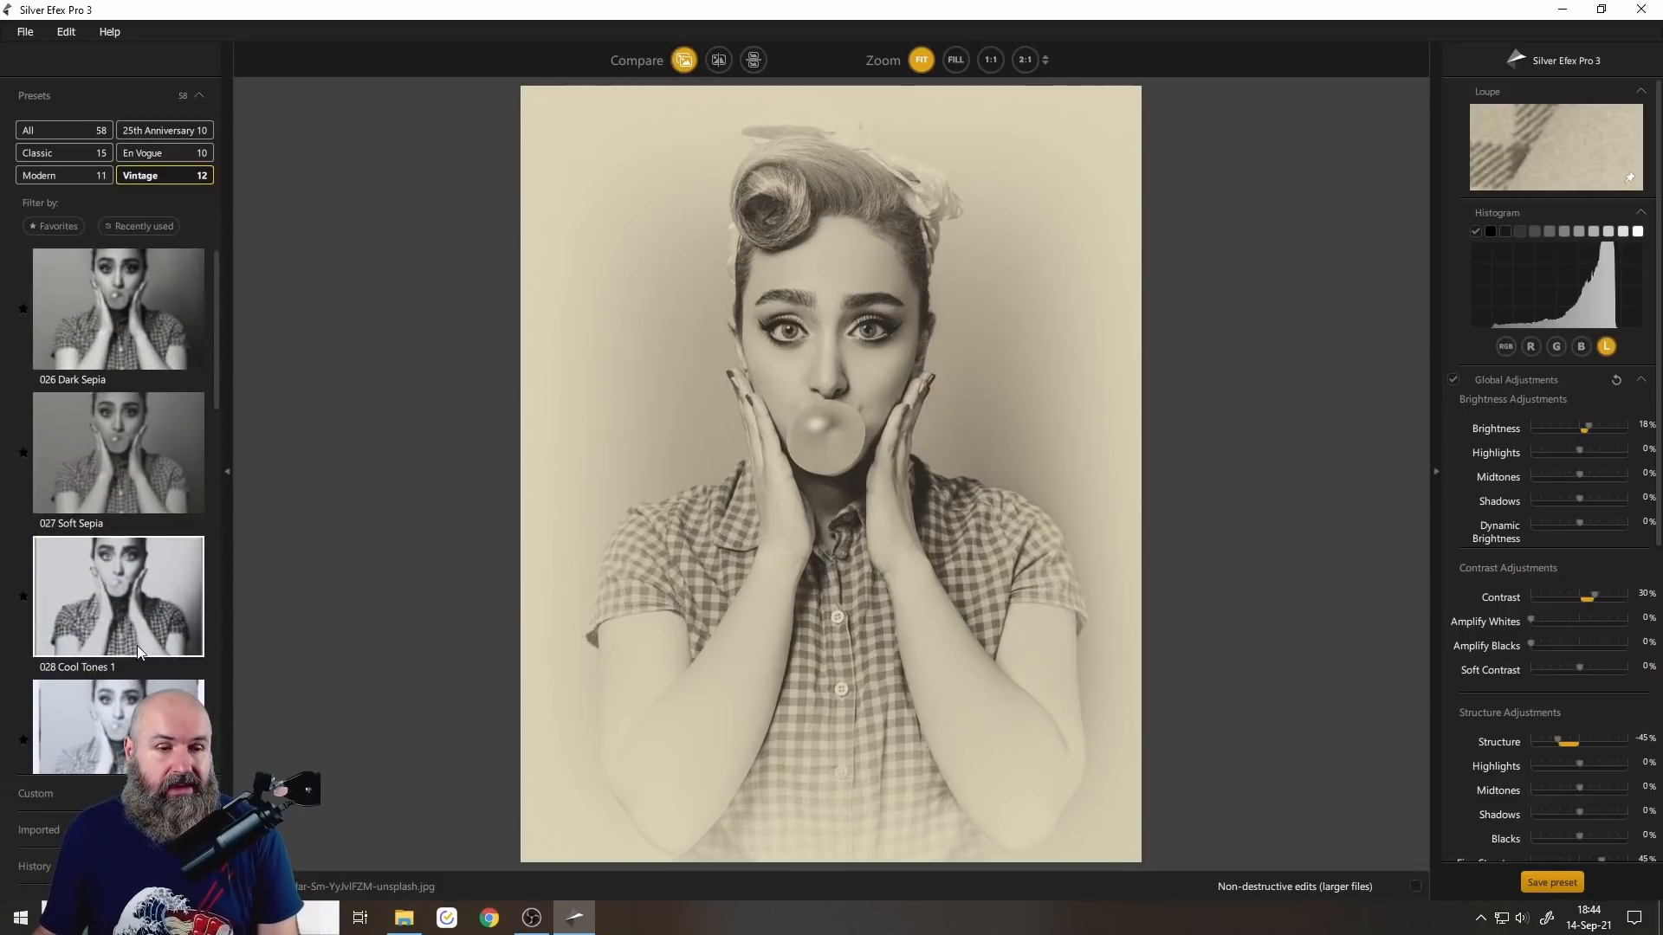
{"action": "left_click", "coordinate": [155, 459]}
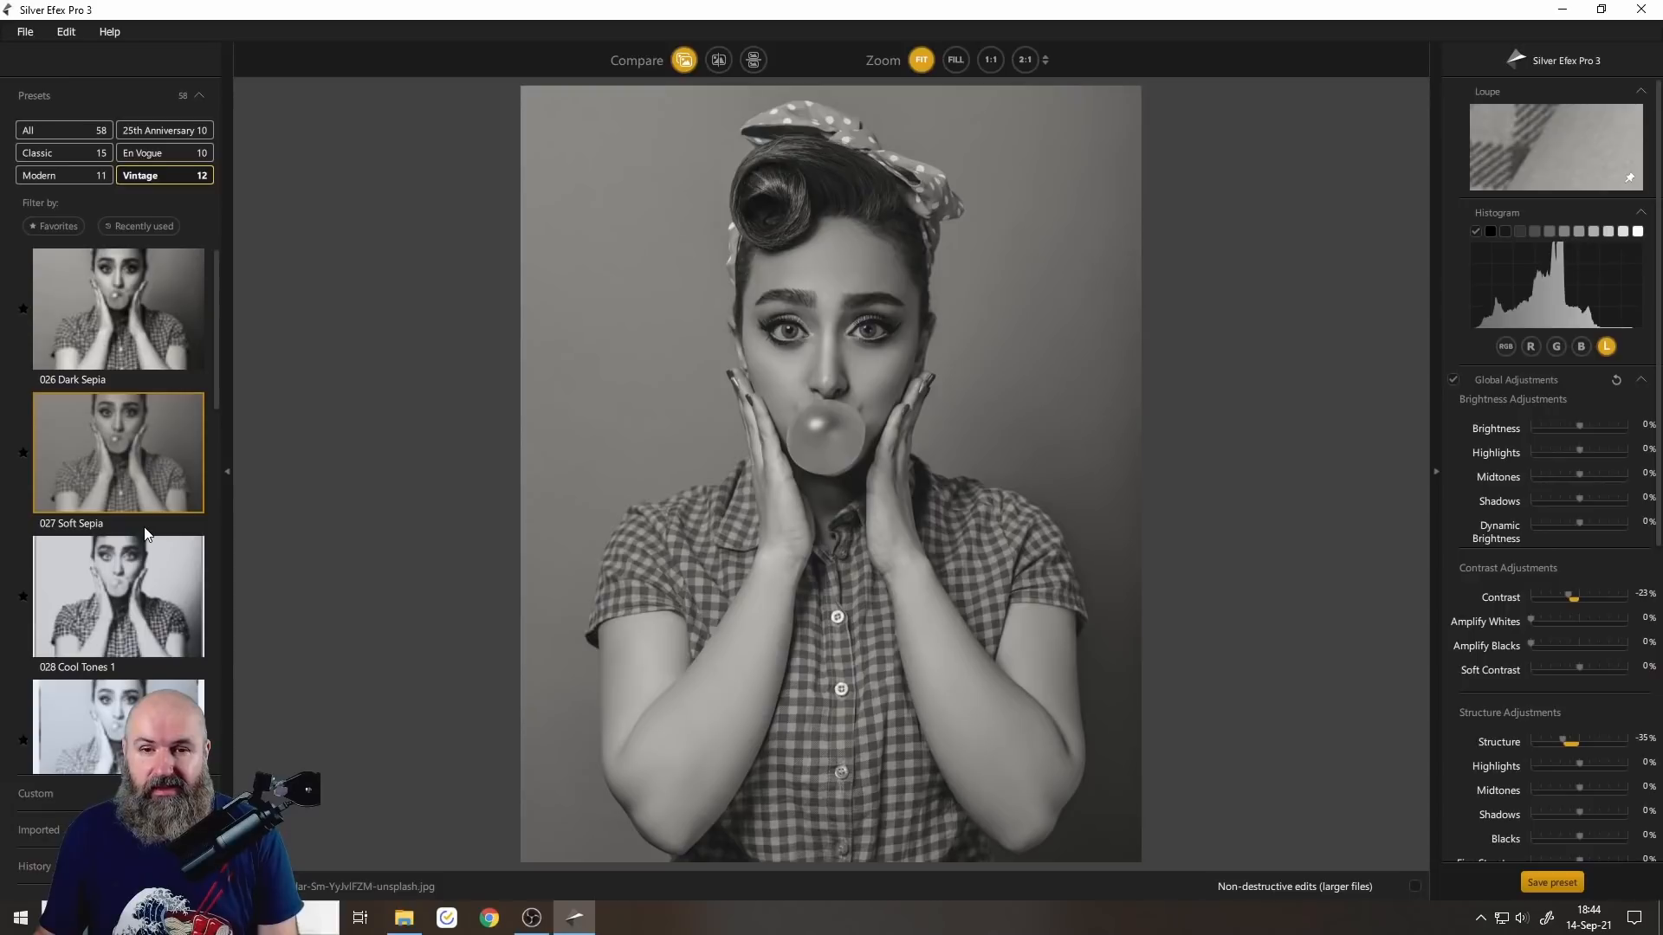
Try the Modern presets 016 Full Dynamic (smooth) and 020 Fine Art (high key, framed) on the portrait.
{"action": "left_click", "coordinate": [53, 175]}
{"action": "left_click", "coordinate": [126, 428]}
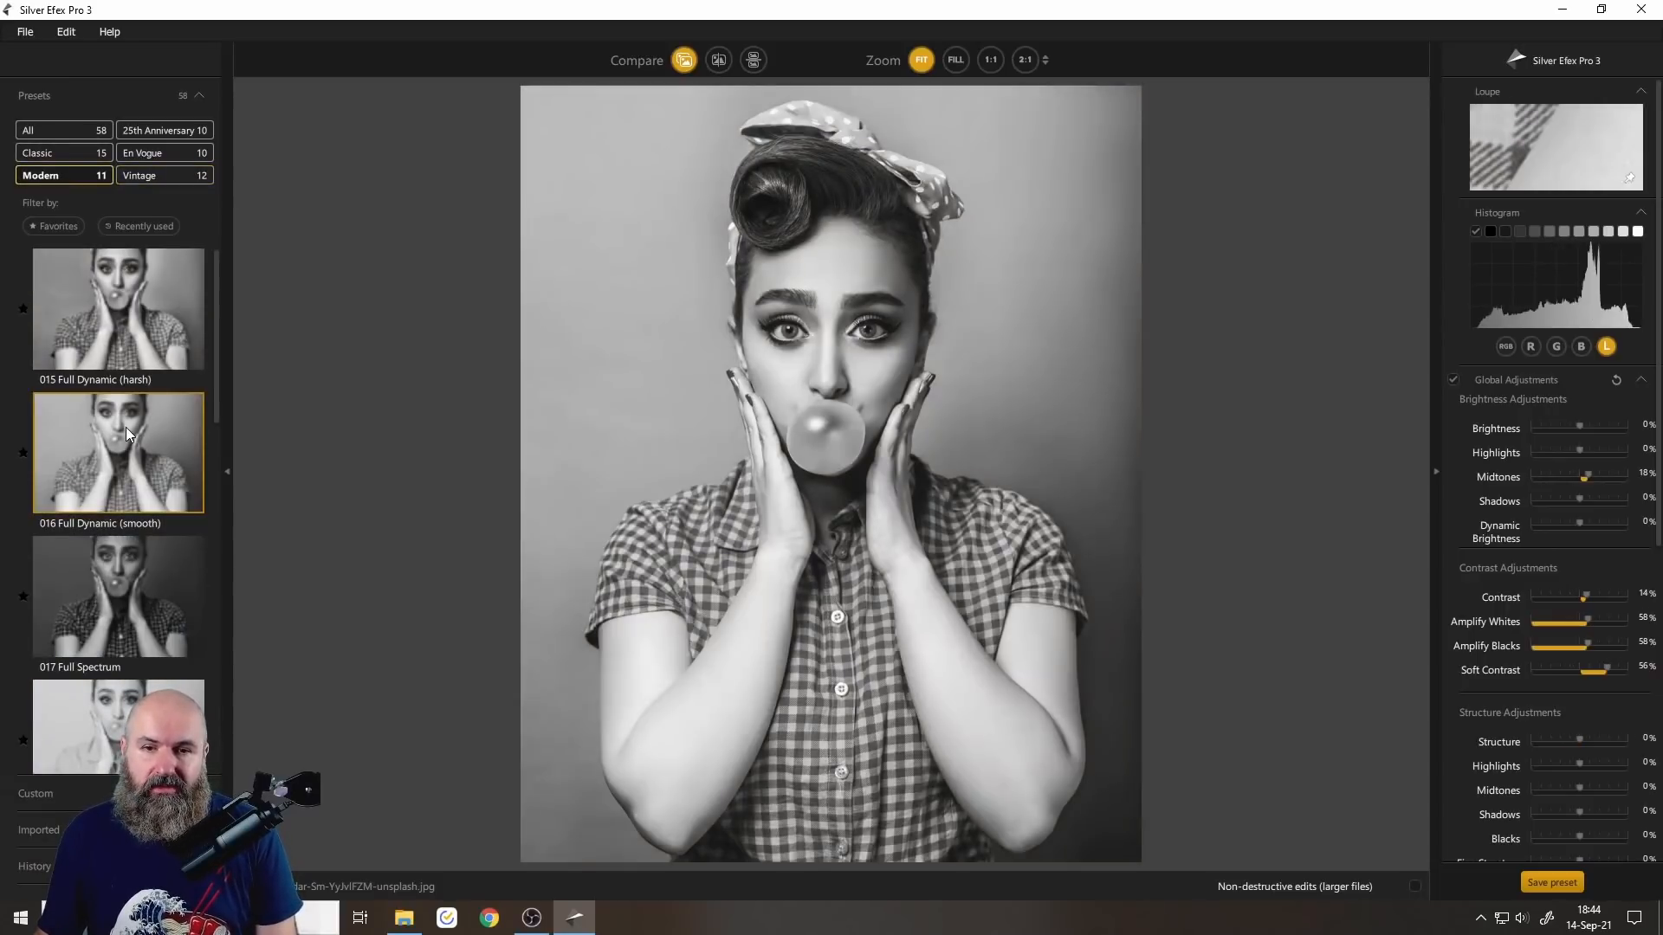
{"action": "scroll", "coordinate": [147, 455], "scroll_direction": "down", "scroll_amount": 1}
{"action": "scroll", "coordinate": [147, 455], "scroll_direction": "down", "scroll_amount": 2}
{"action": "left_click", "coordinate": [145, 647]}
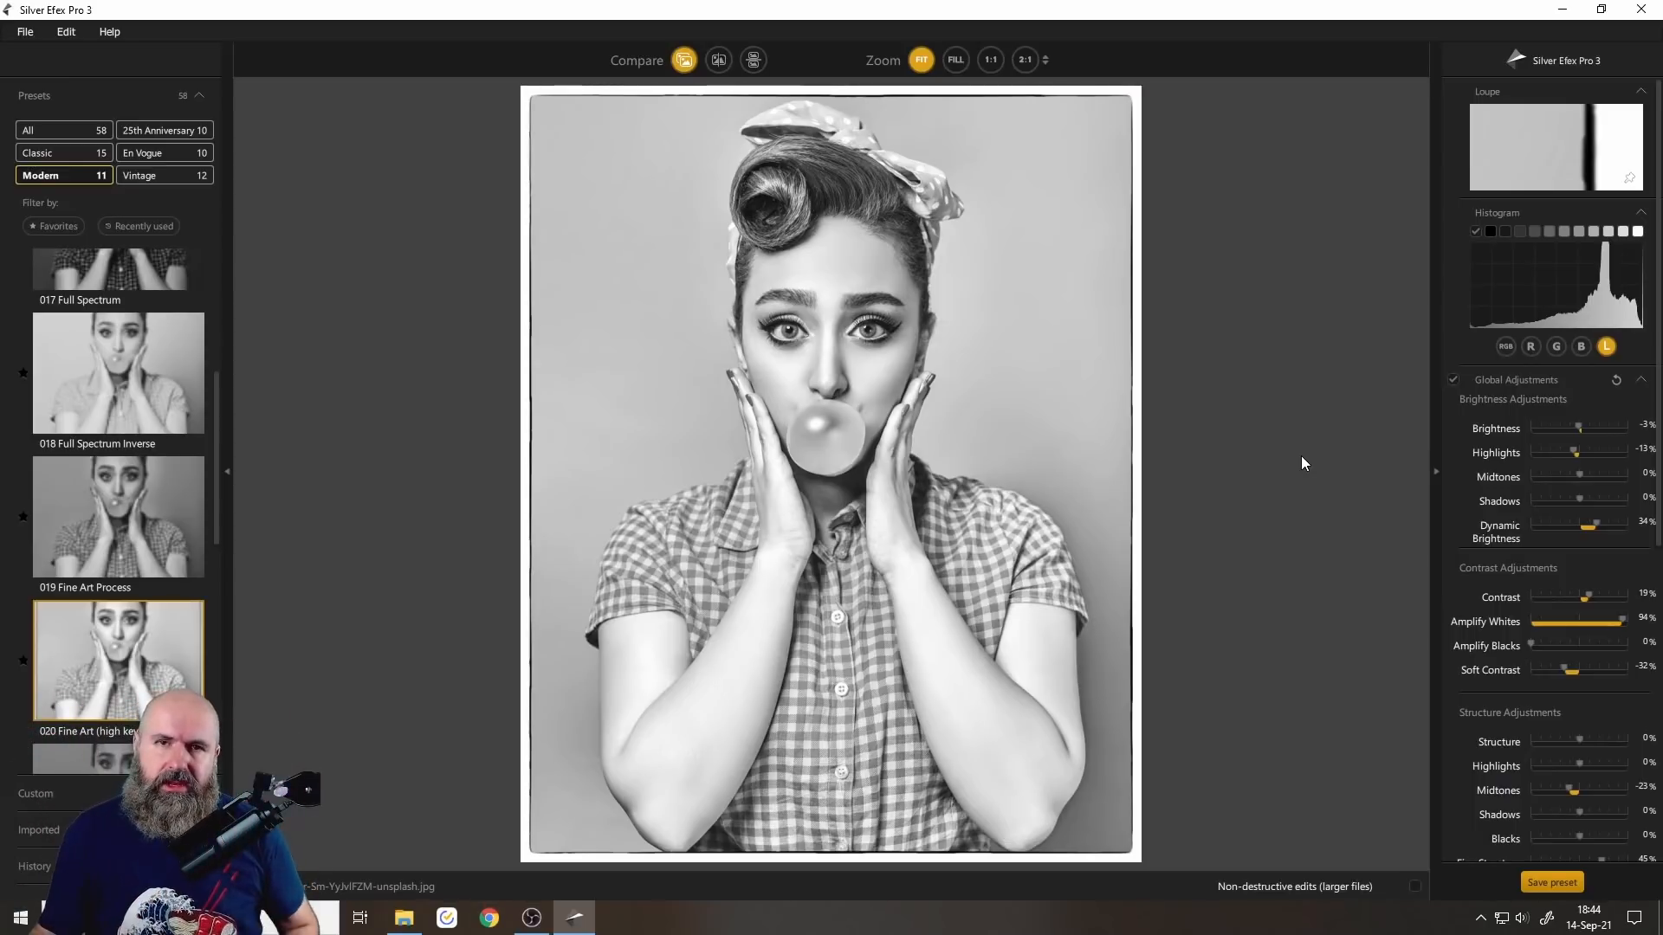
Try the Modern presets 023 Wet Rocks and 025 Silhouette on the portrait.
{"action": "scroll", "coordinate": [99, 559], "scroll_direction": "down", "scroll_amount": 3}
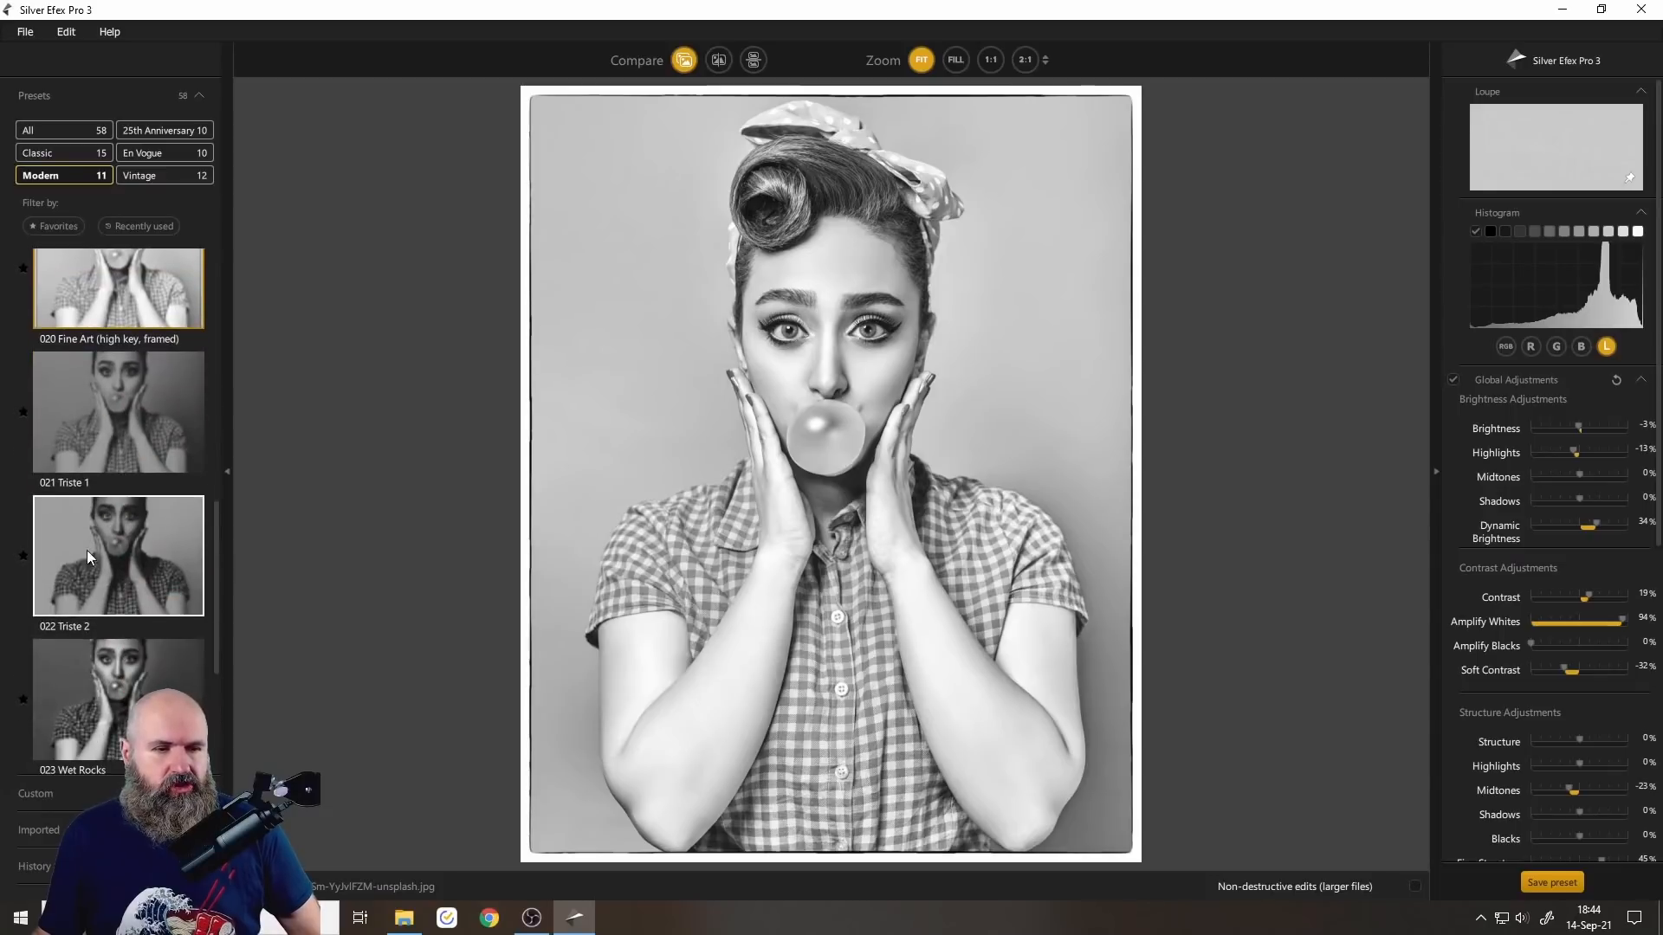
{"action": "left_click", "coordinate": [124, 715]}
{"action": "scroll", "coordinate": [121, 544], "scroll_direction": "down", "scroll_amount": 2}
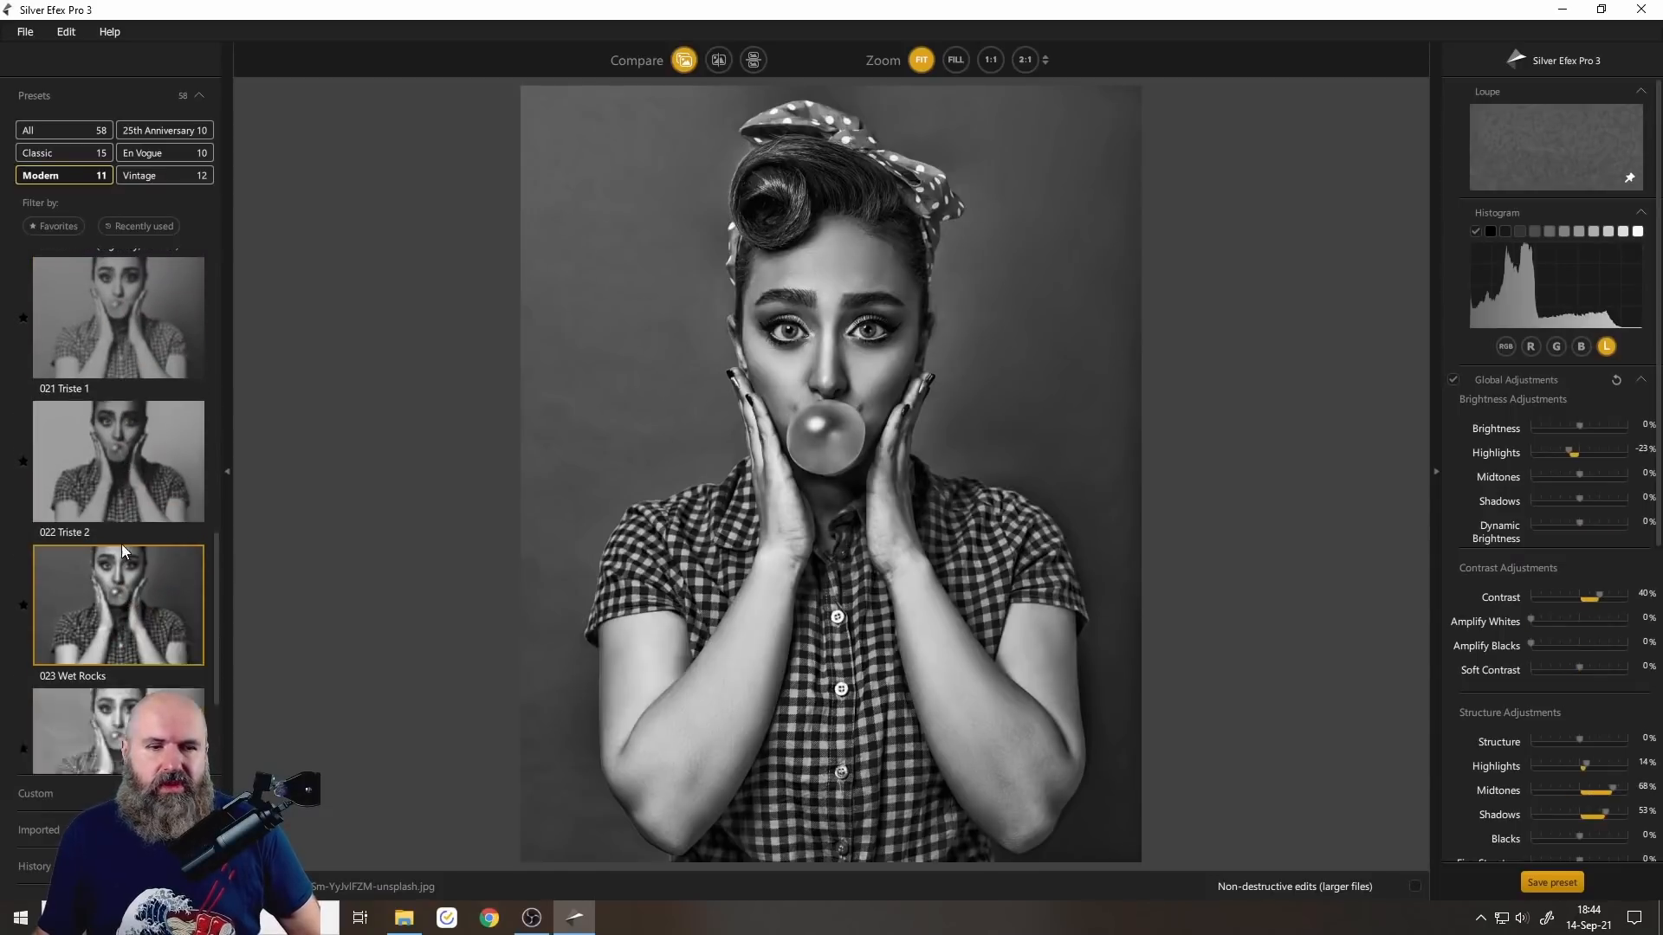
{"action": "left_click", "coordinate": [195, 641]}
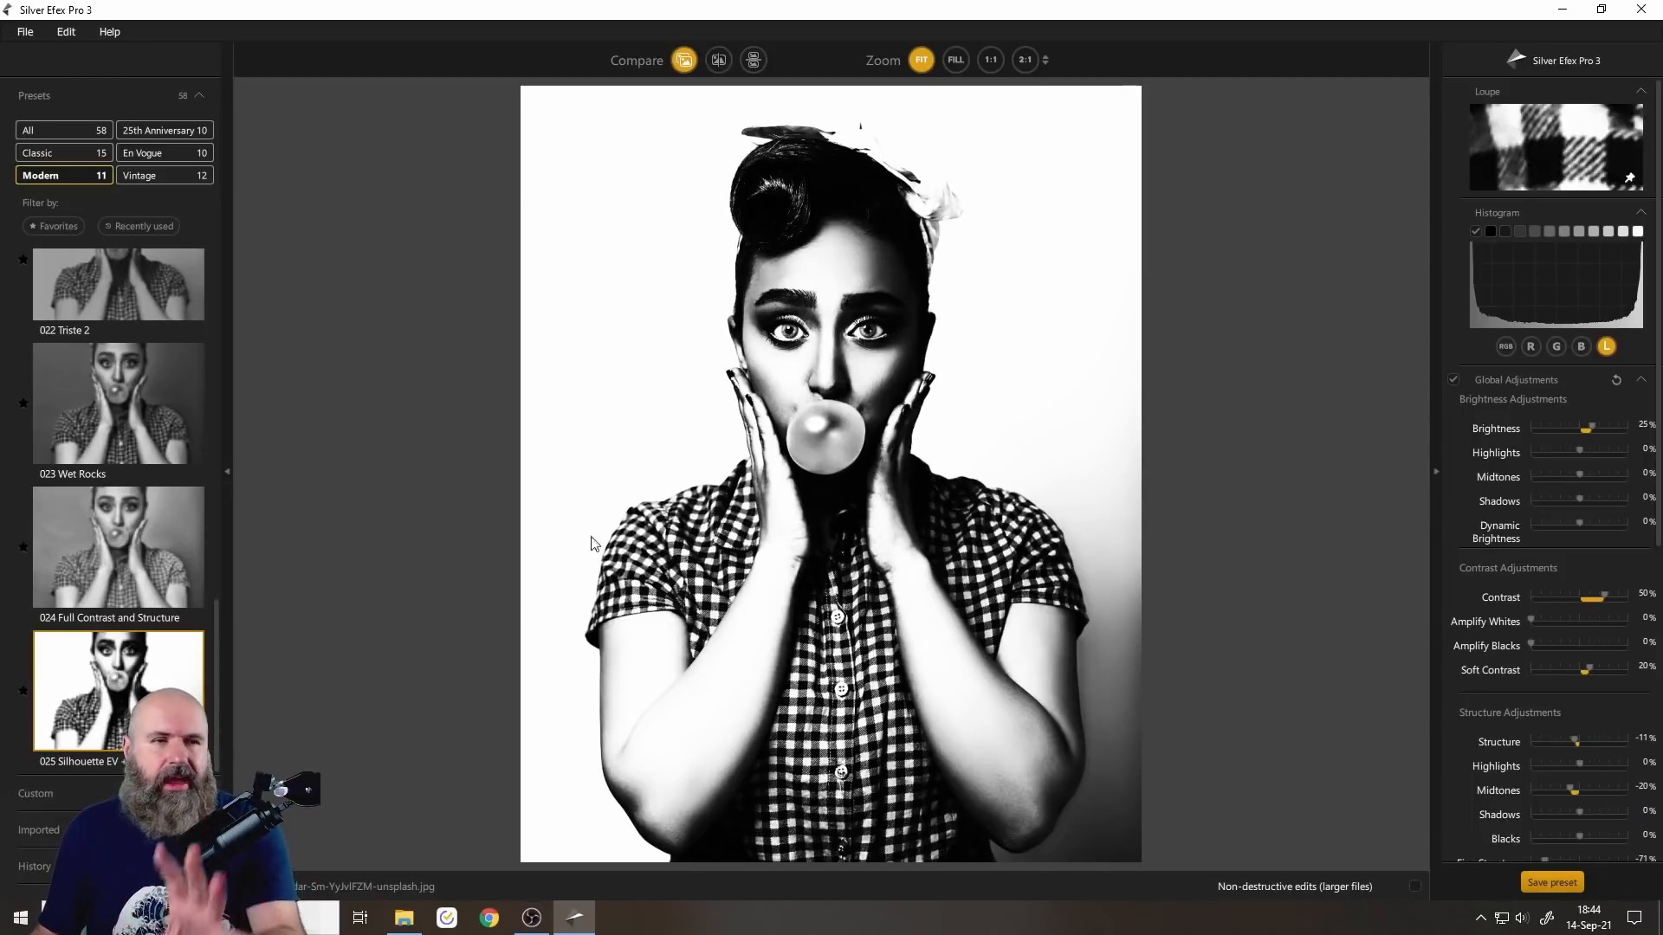
Try preset 041 from the En Vogue category and 033 Yellowed 1 from the Vintage category.
{"action": "left_click", "coordinate": [138, 153]}
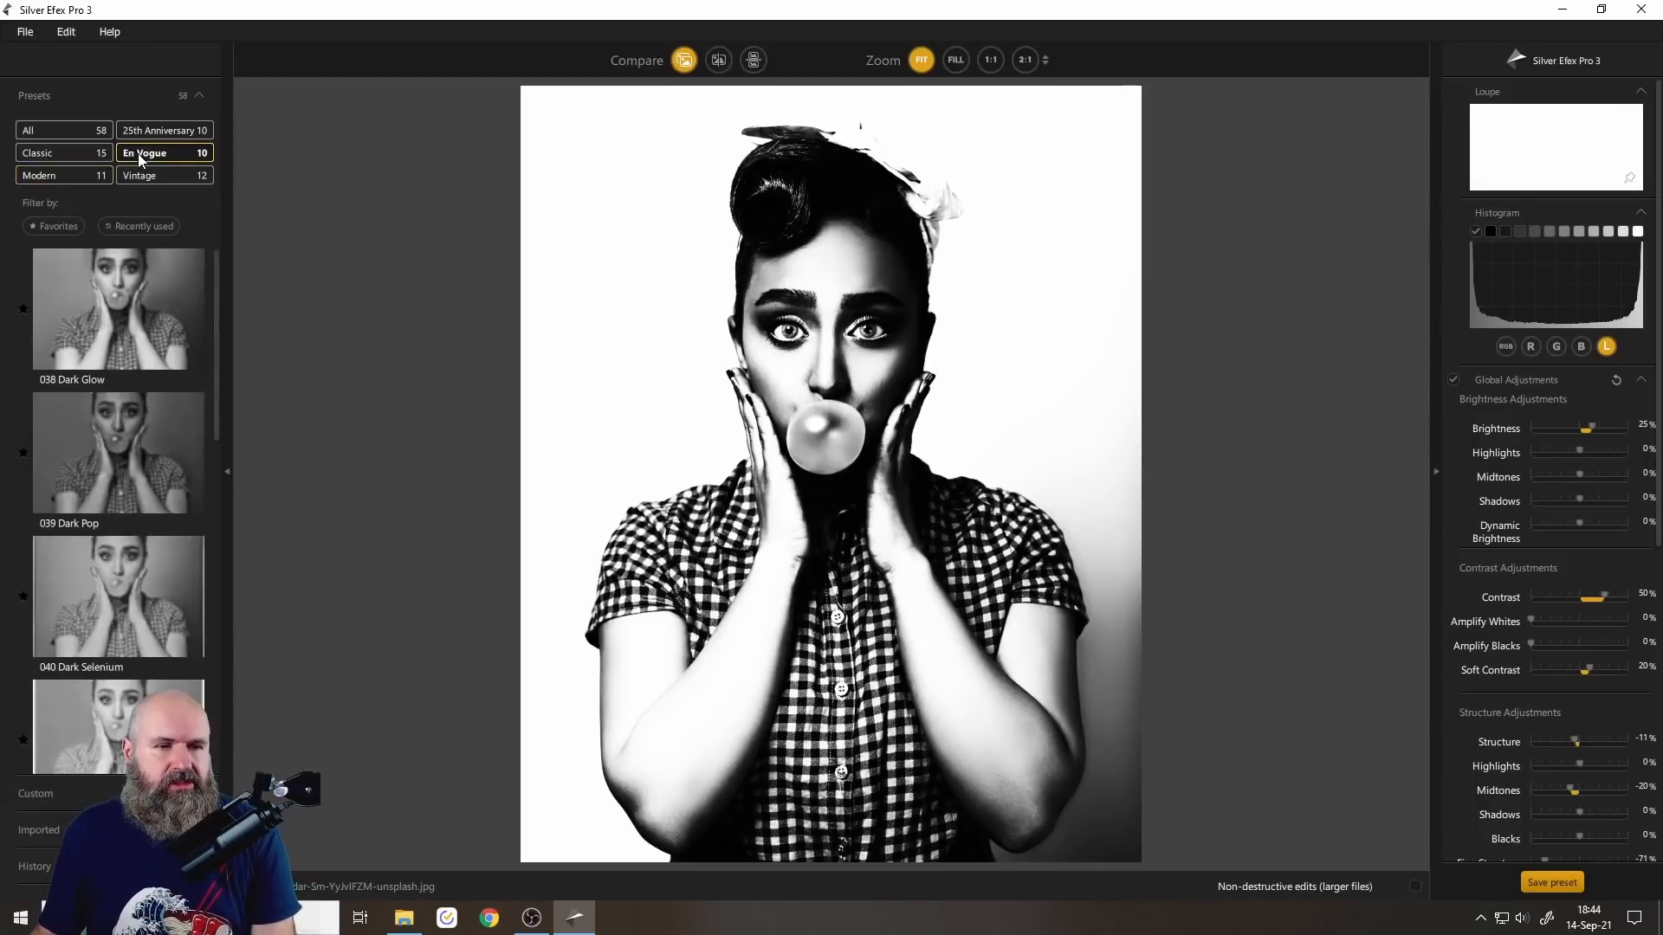
{"action": "left_click", "coordinate": [122, 684]}
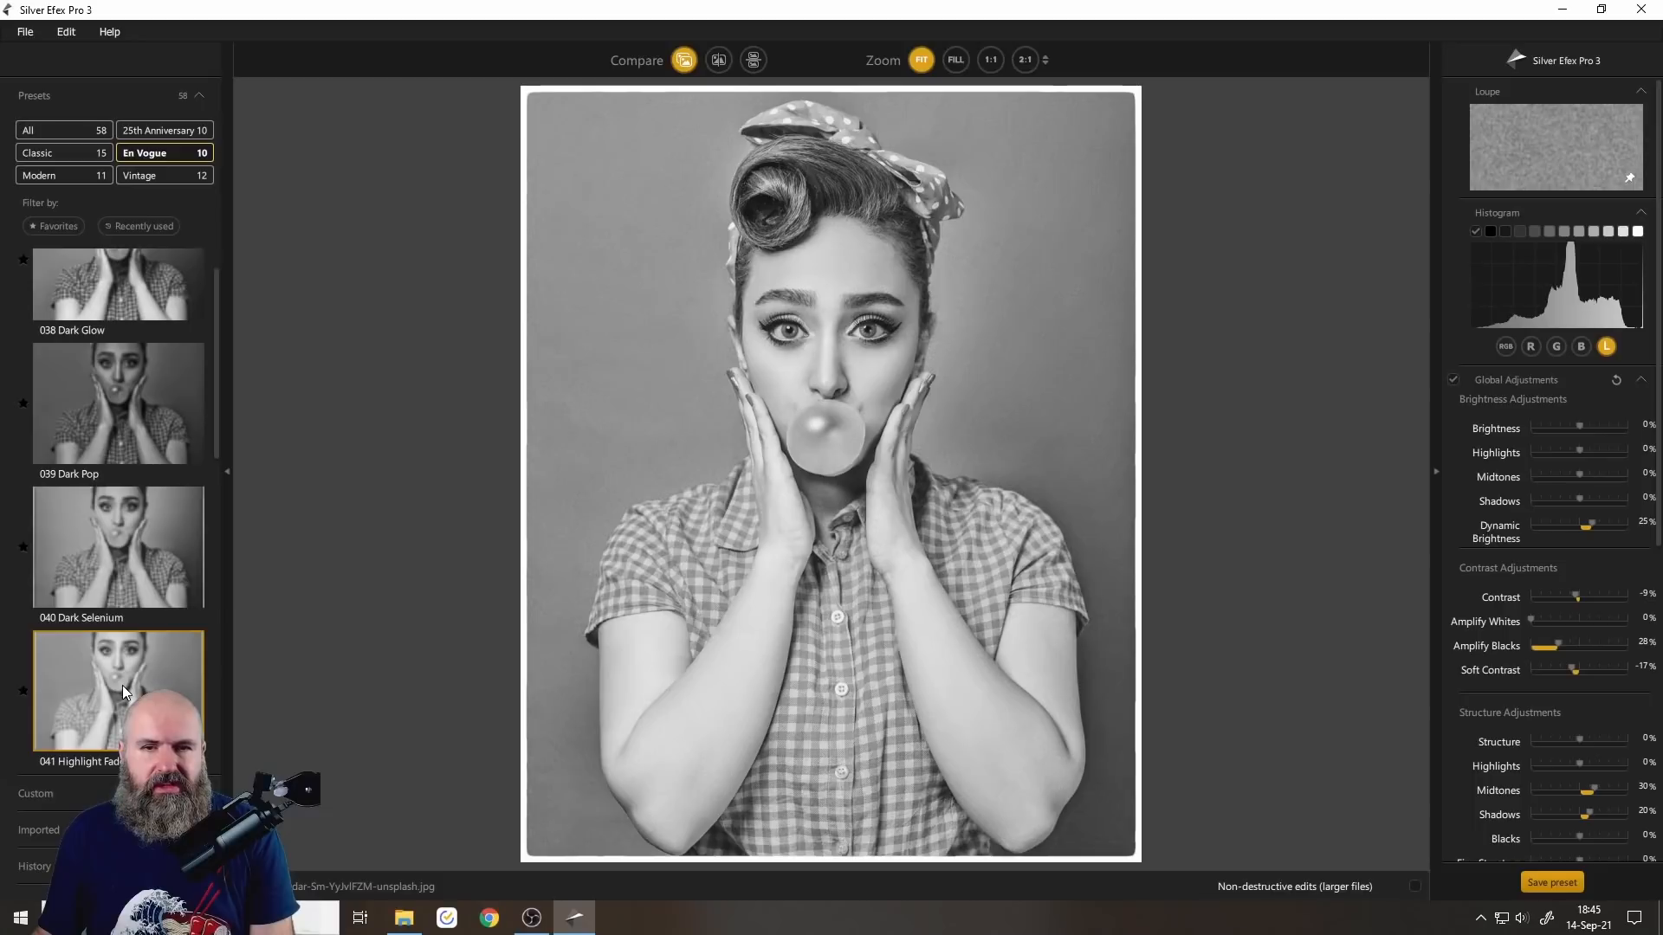
{"action": "left_click", "coordinate": [161, 176]}
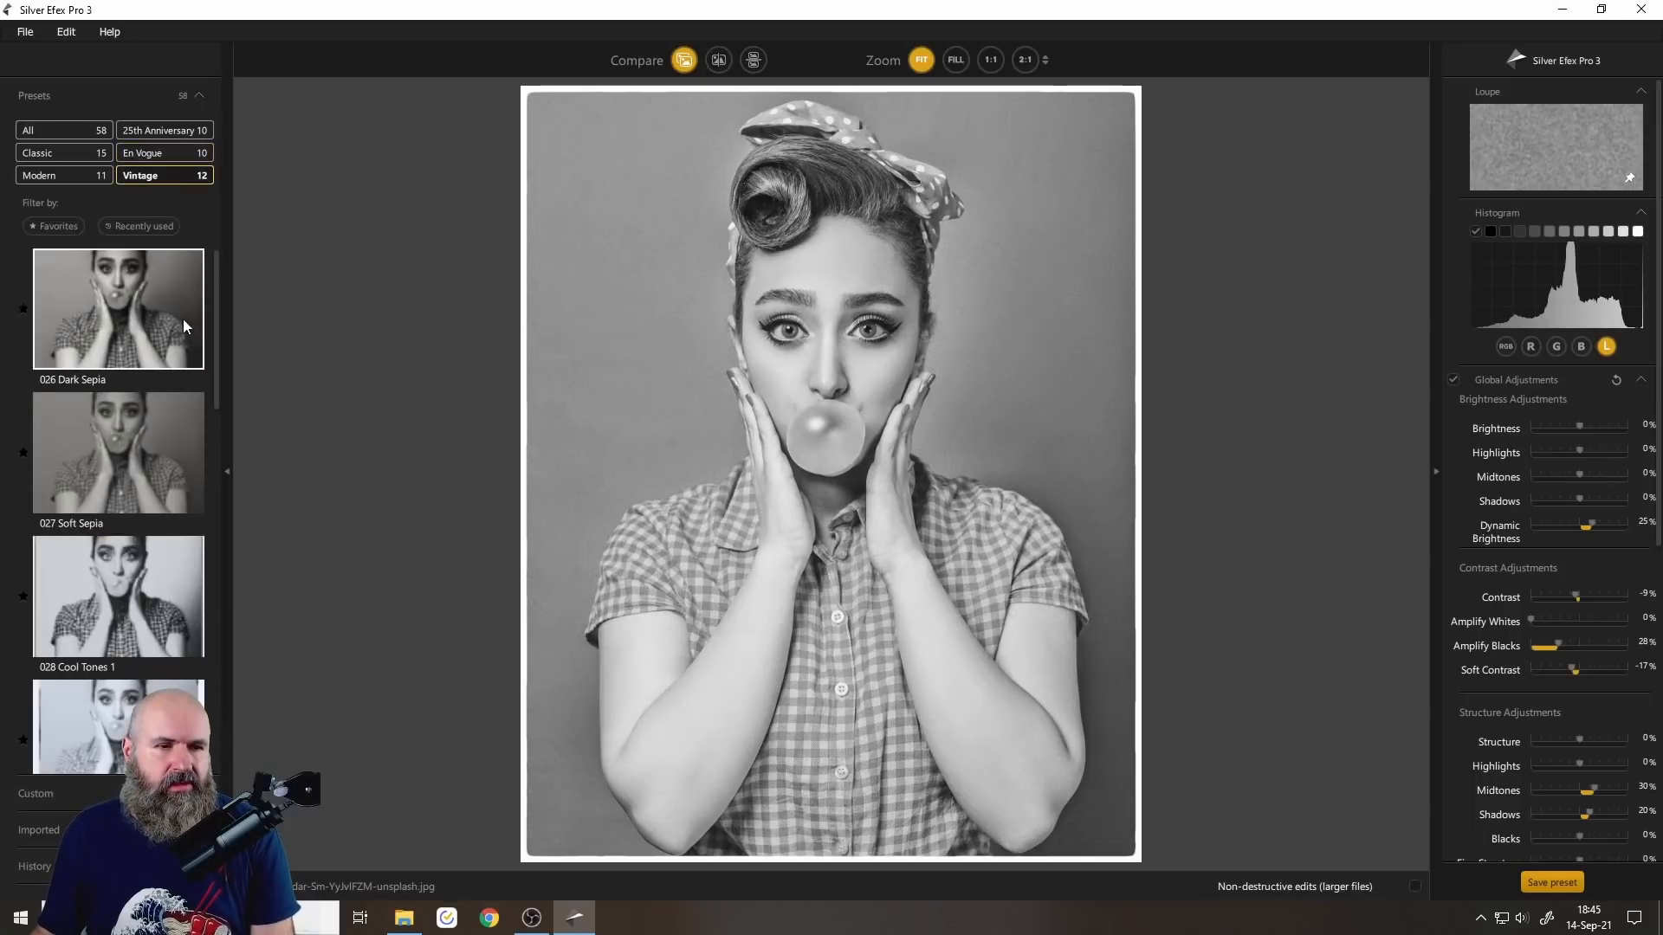
{"action": "scroll", "coordinate": [180, 511], "scroll_direction": "down", "scroll_amount": 1}
{"action": "scroll", "coordinate": [180, 511], "scroll_direction": "down", "scroll_amount": 3}
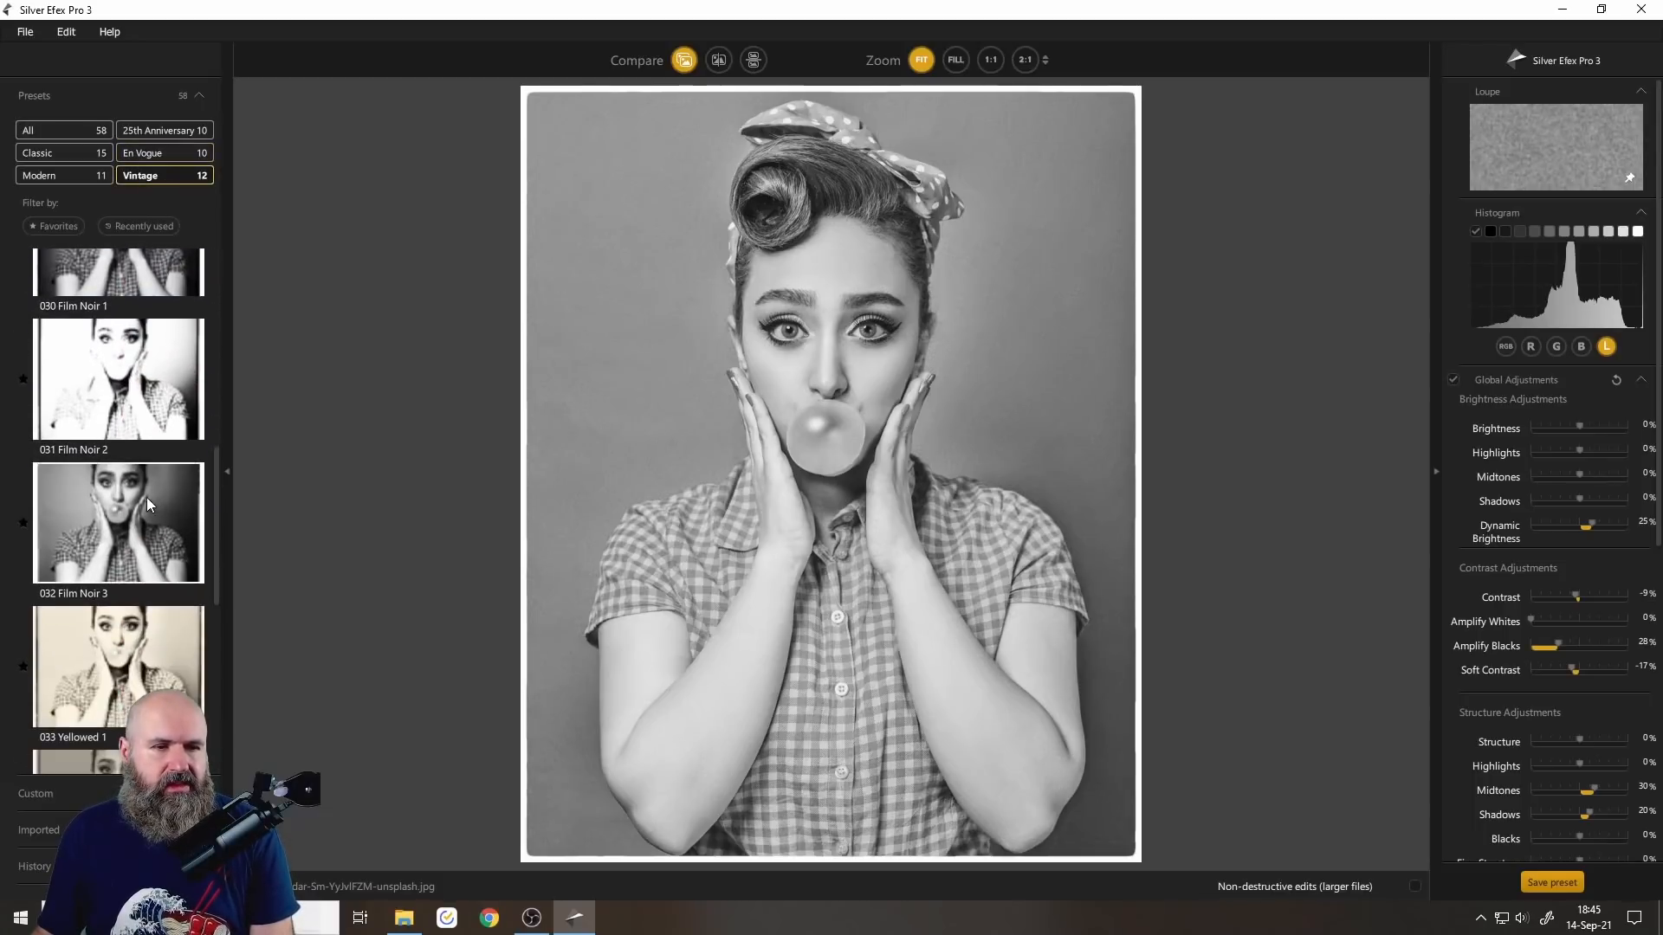
{"action": "left_click", "coordinate": [132, 637]}
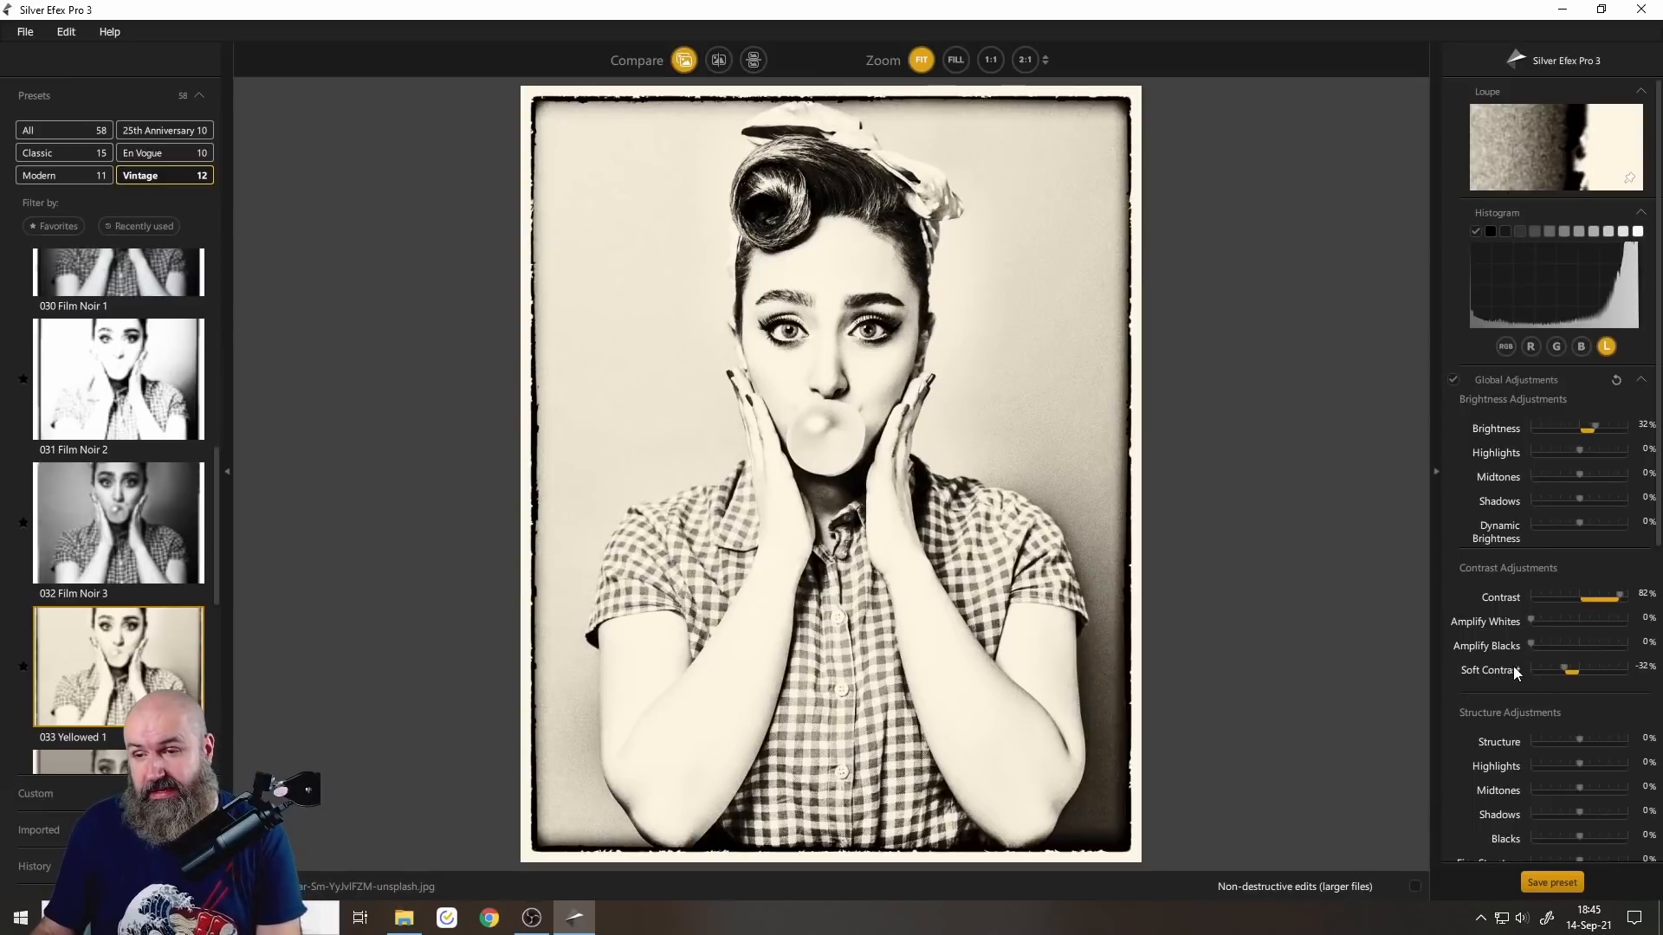
Review the adjustments behind the current preset and apply the Vintage preset 034 Yellowed 2 to the portrait.
{"action": "scroll", "coordinate": [1552, 551], "scroll_direction": "down", "scroll_amount": 3}
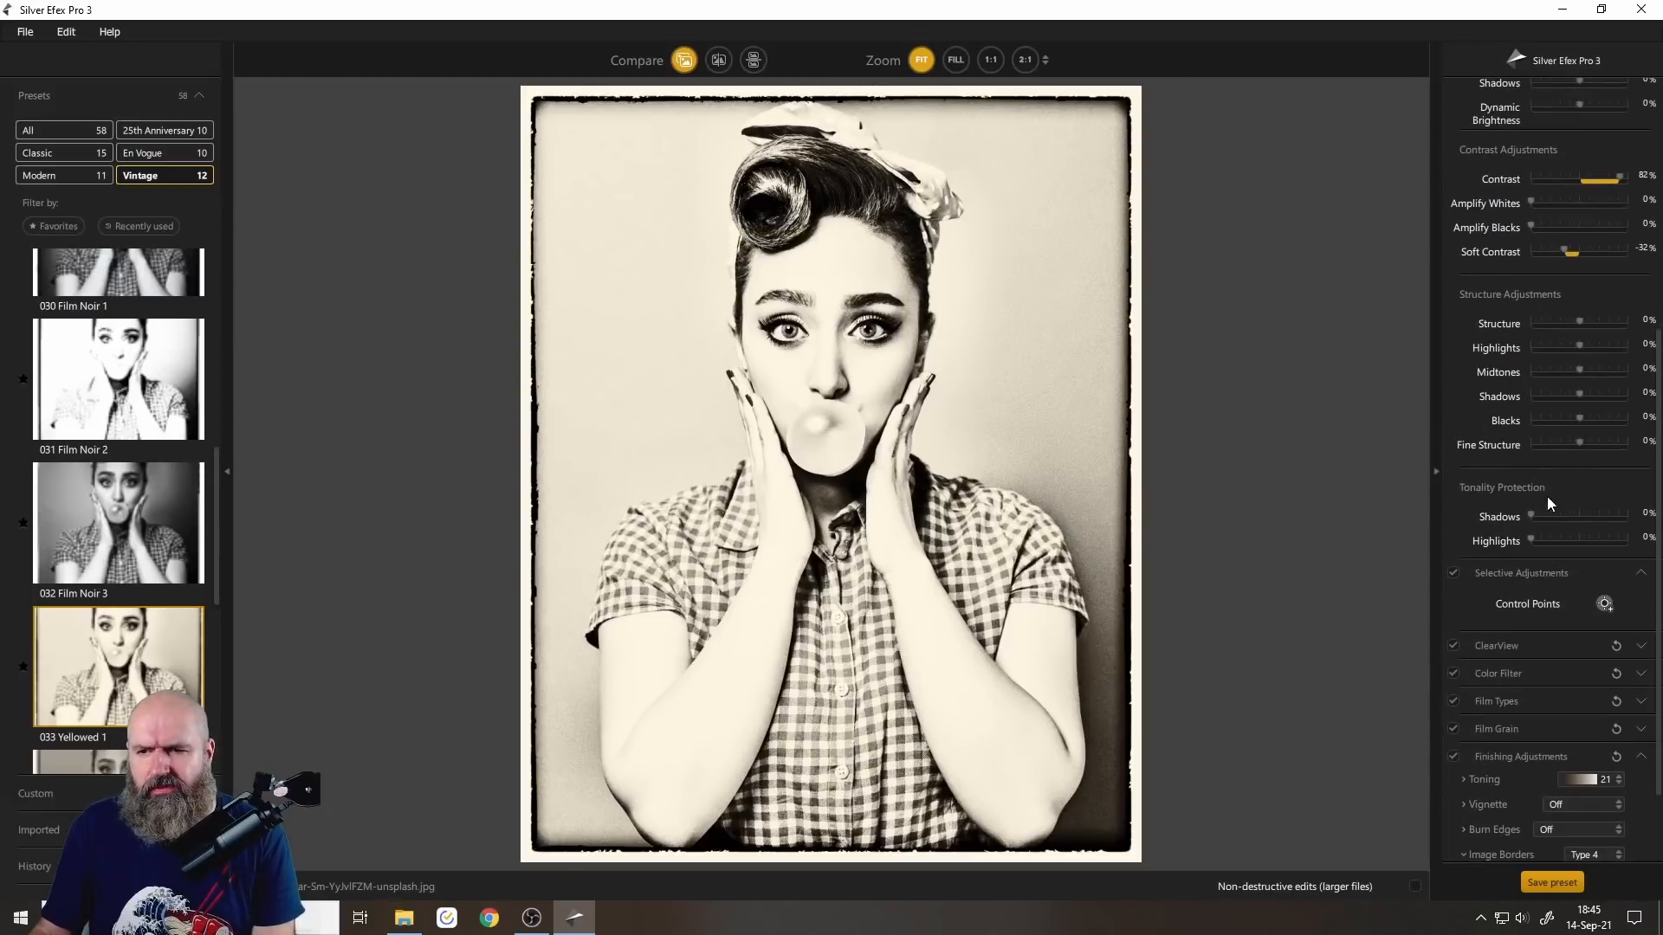
{"action": "scroll", "coordinate": [1541, 490], "scroll_direction": "down", "scroll_amount": 1}
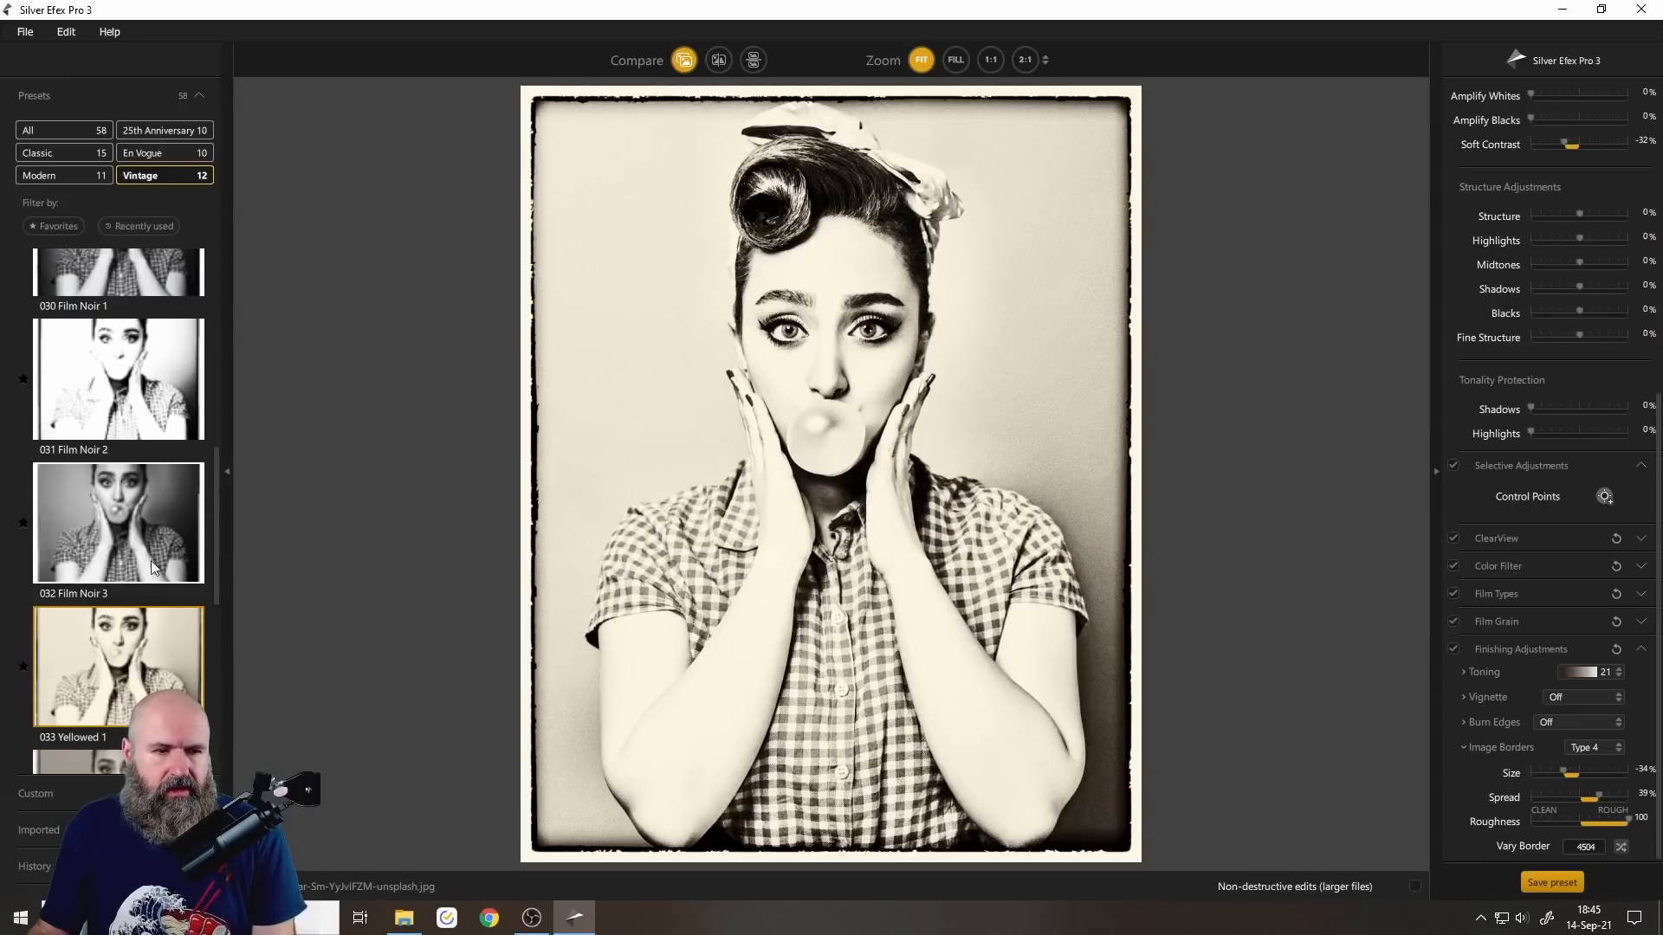
{"action": "scroll", "coordinate": [149, 590], "scroll_direction": "down", "scroll_amount": 5}
{"action": "left_click", "coordinate": [142, 298]}
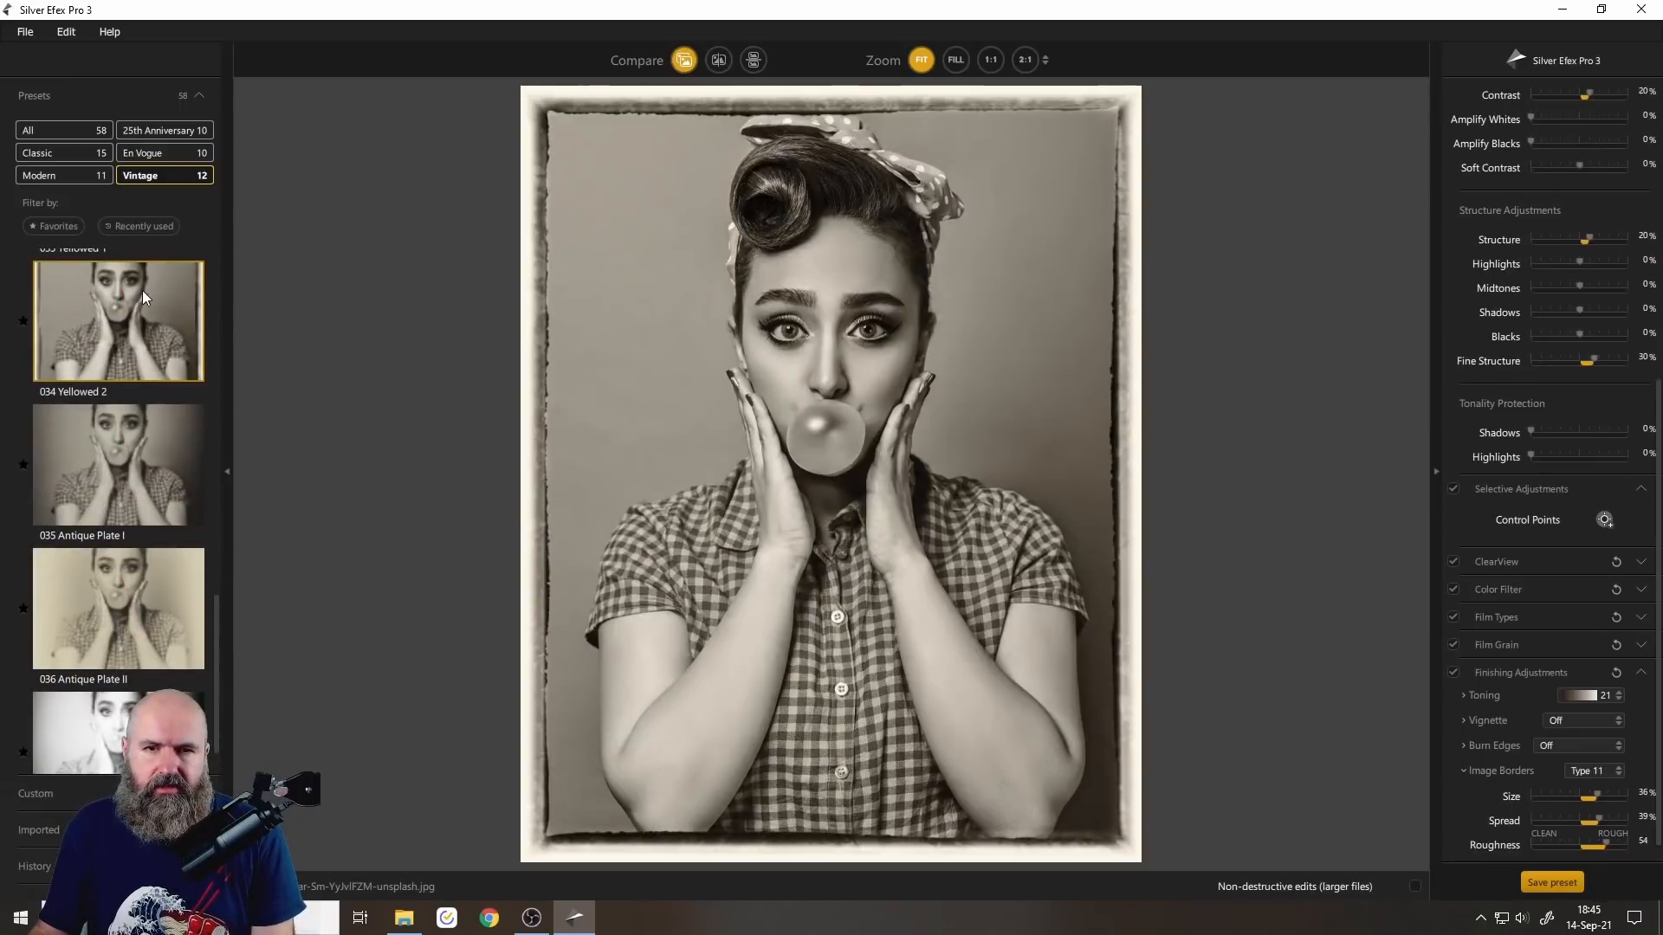
Browse the available black-and-white film types and set the portrait's film type to Polaroid 672.
{"action": "scroll", "coordinate": [1588, 584], "scroll_direction": "down", "scroll_amount": 1}
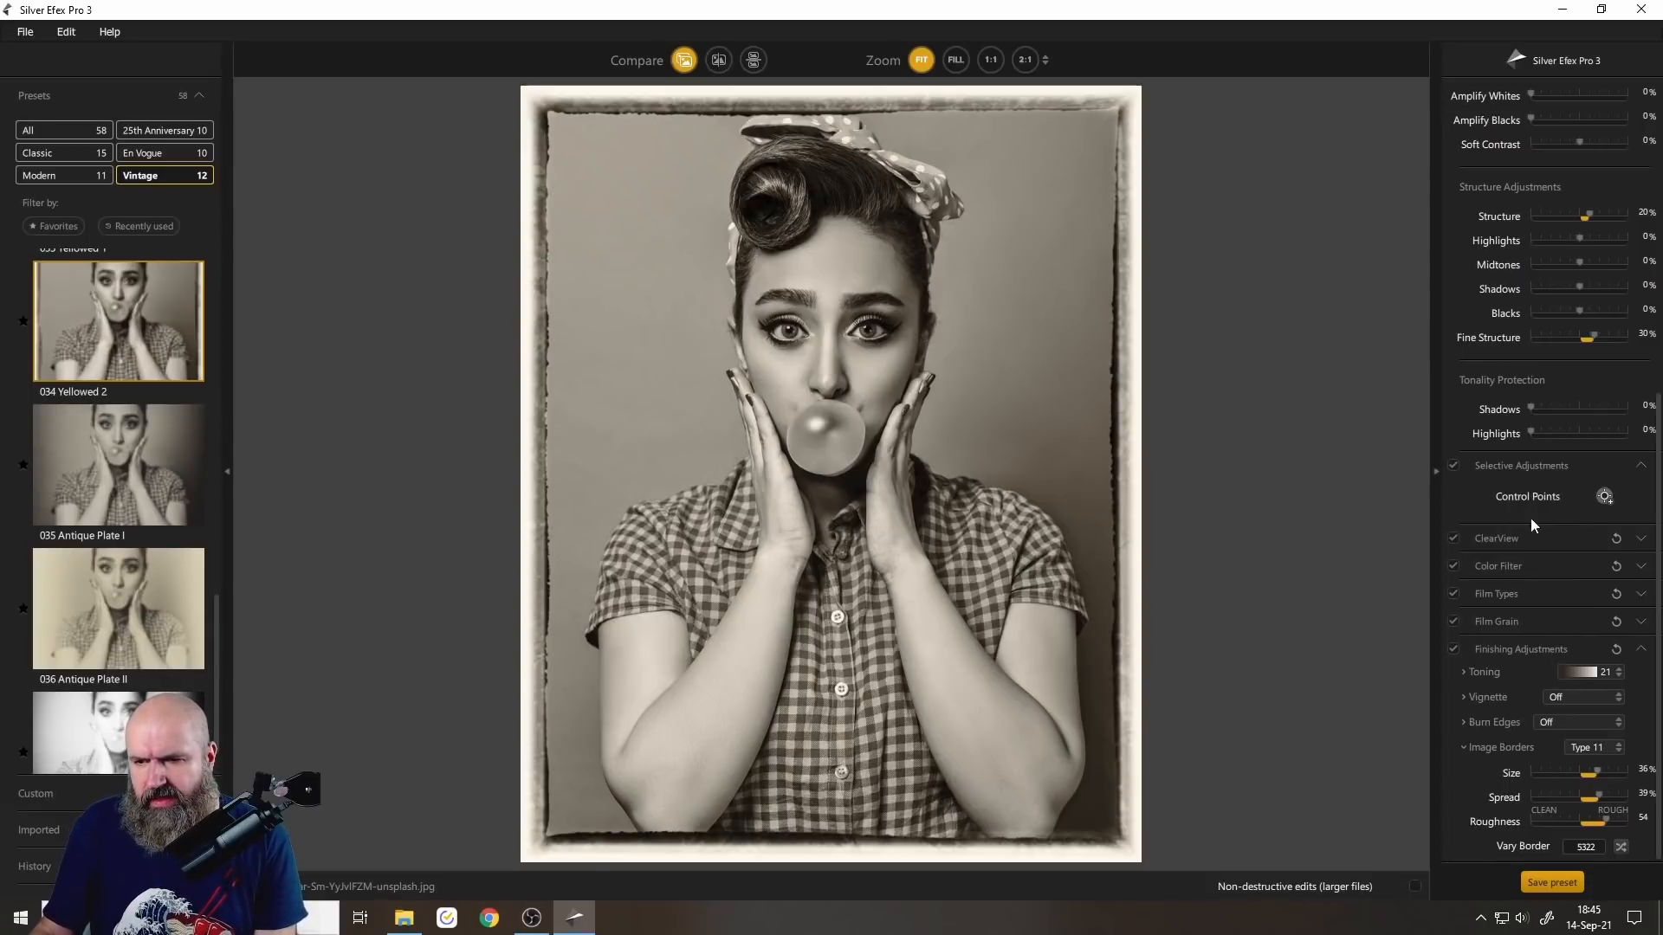
{"action": "left_click", "coordinate": [1491, 595]}
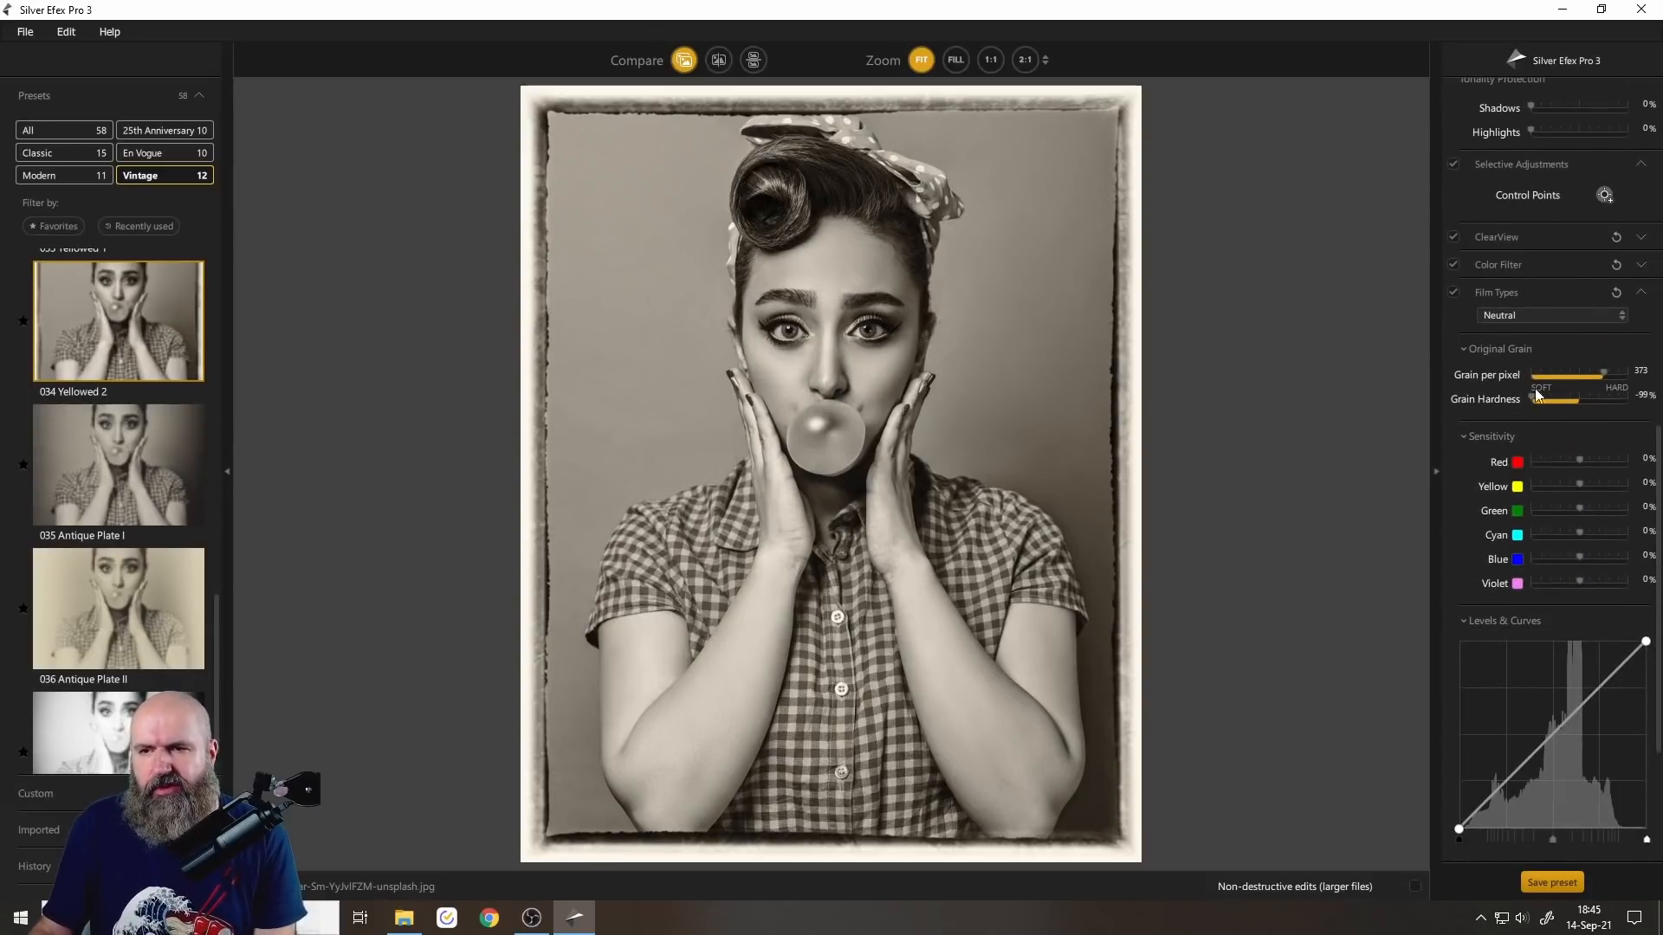
{"action": "left_click", "coordinate": [1518, 319]}
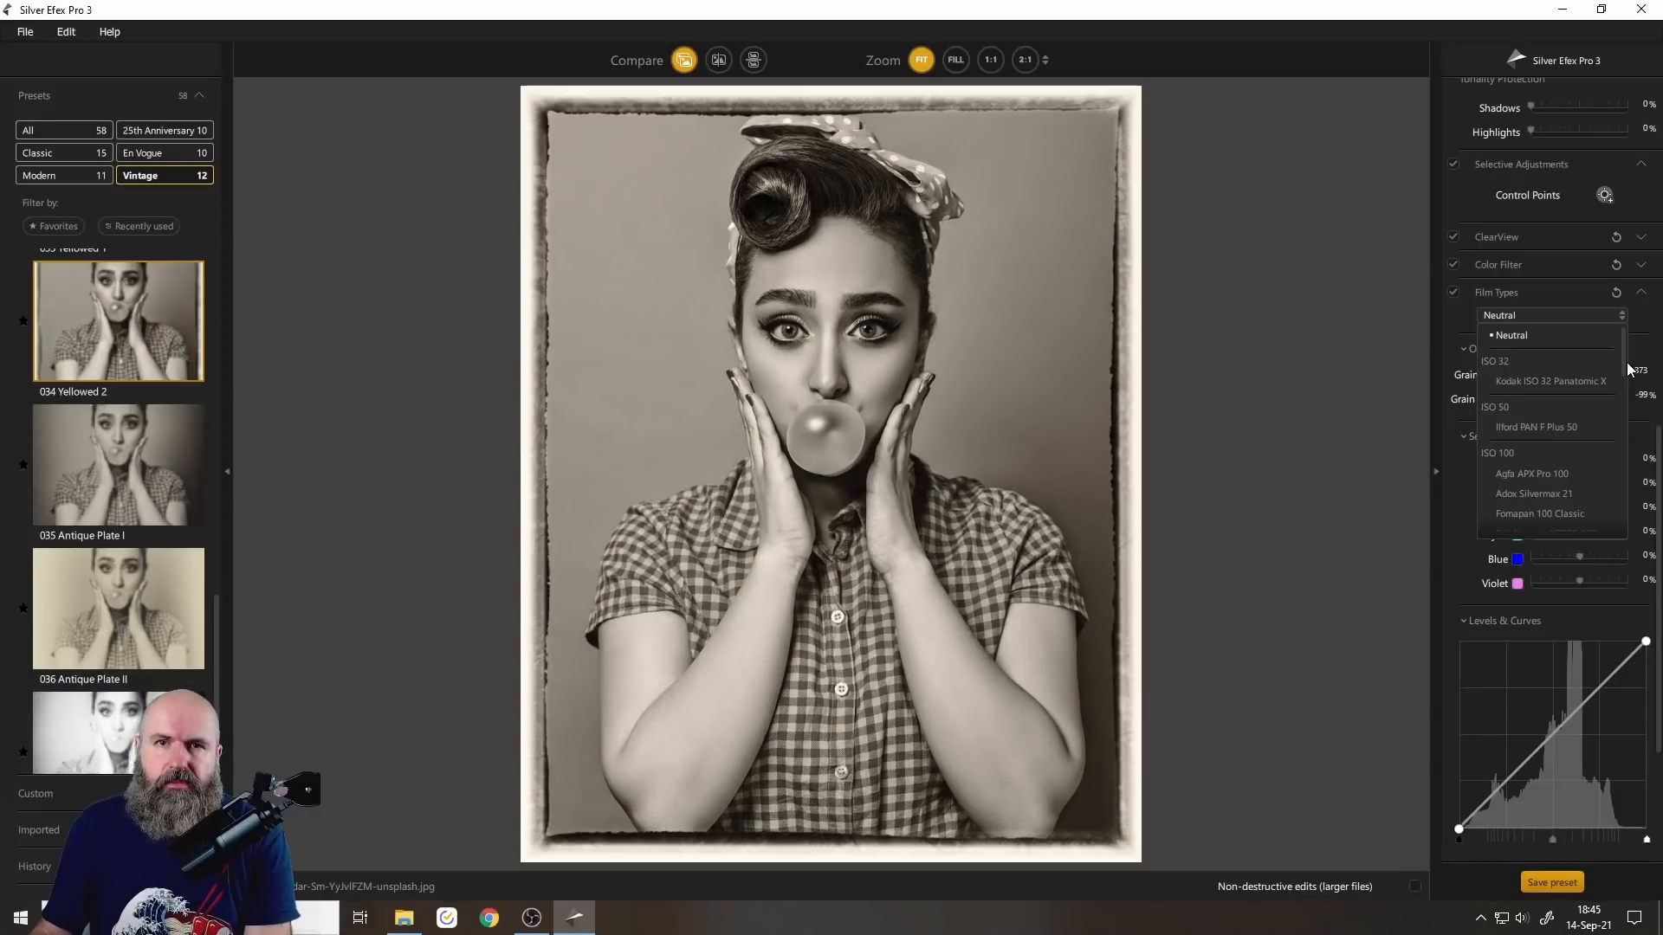
{"action": "left_click_drag", "start_coordinate": [1628, 369], "coordinate": [1637, 543]}
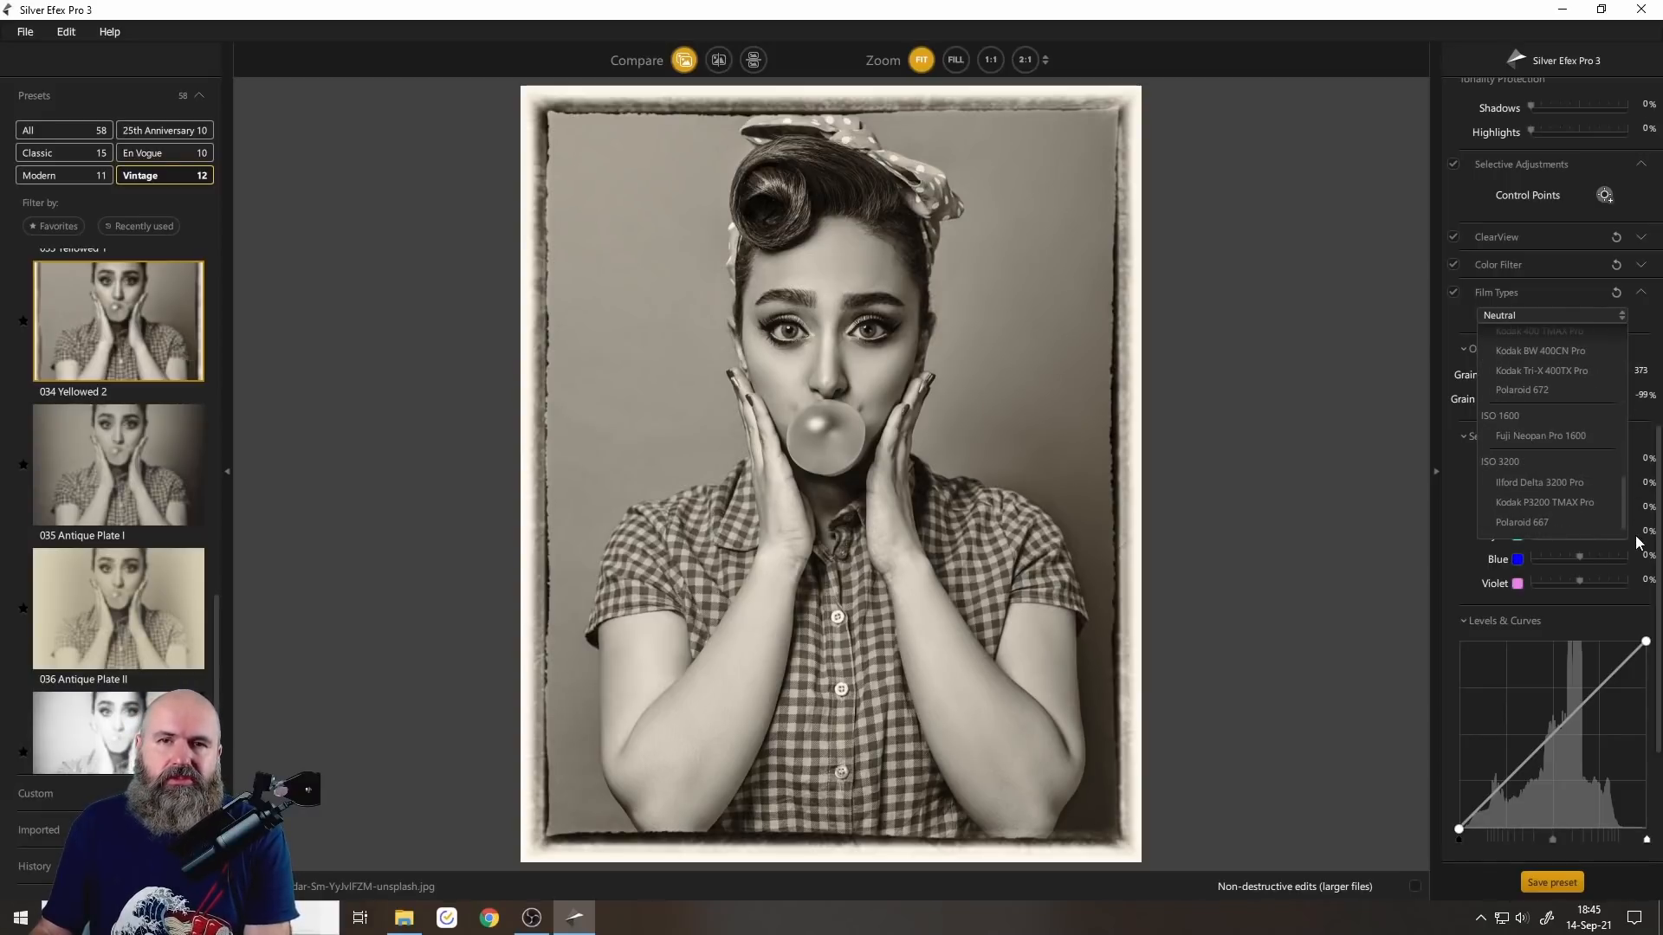
{"action": "left_click_drag", "start_coordinate": [1638, 544], "coordinate": [1634, 474]}
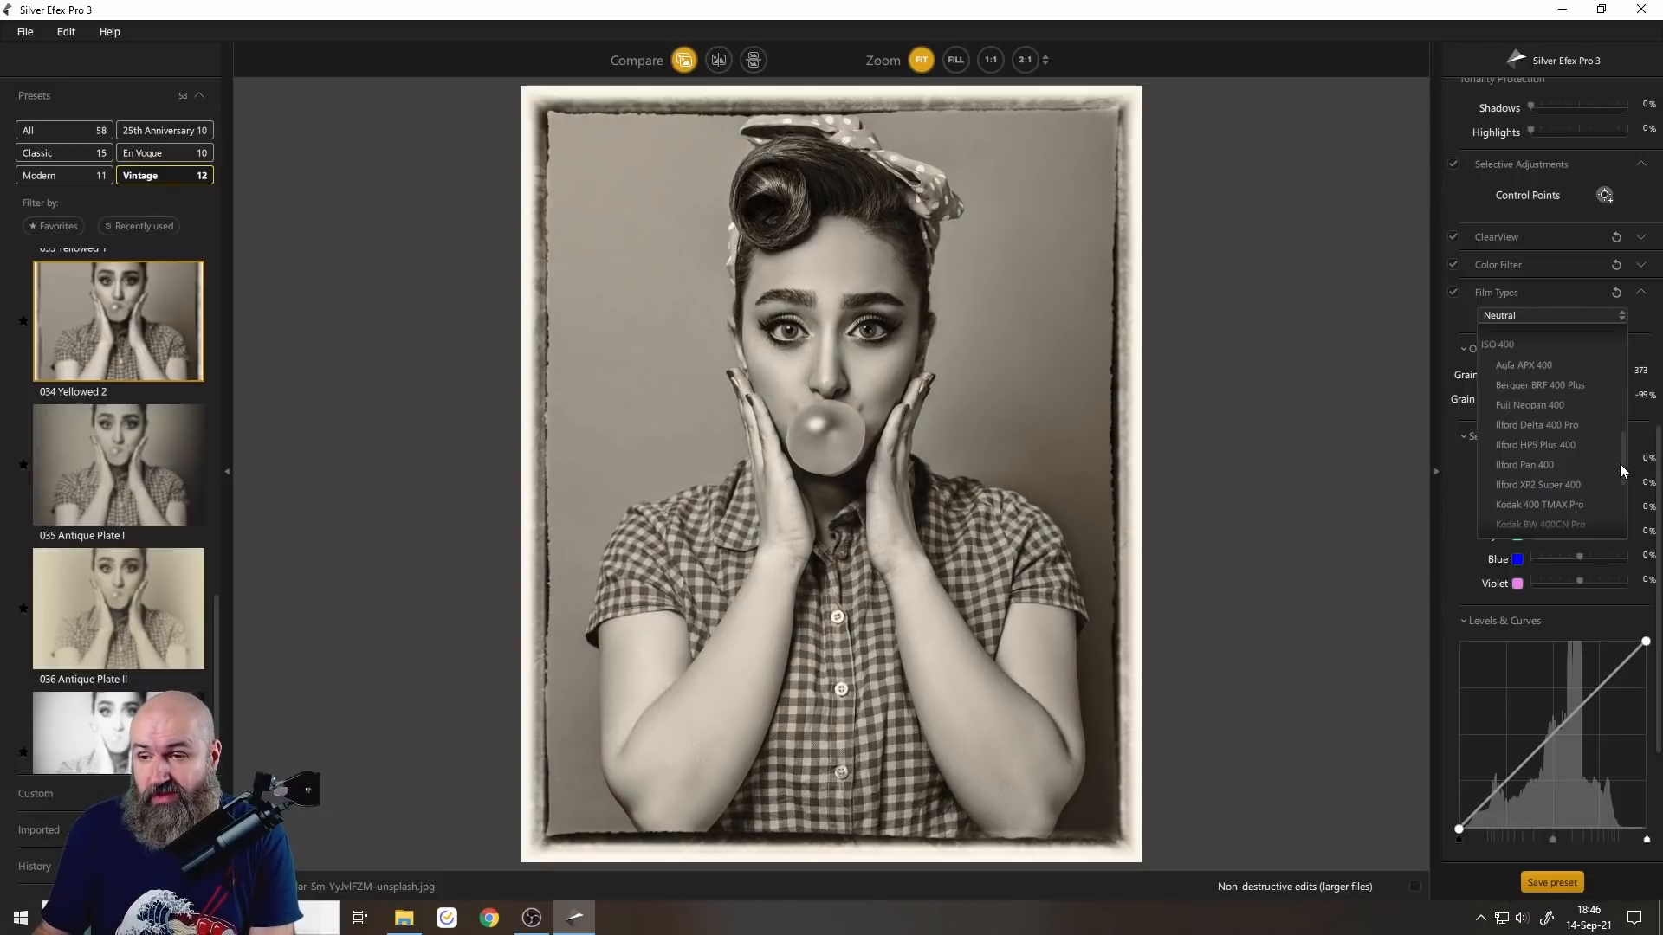
{"action": "scroll", "coordinate": [1624, 470], "scroll_direction": "down", "scroll_amount": 1}
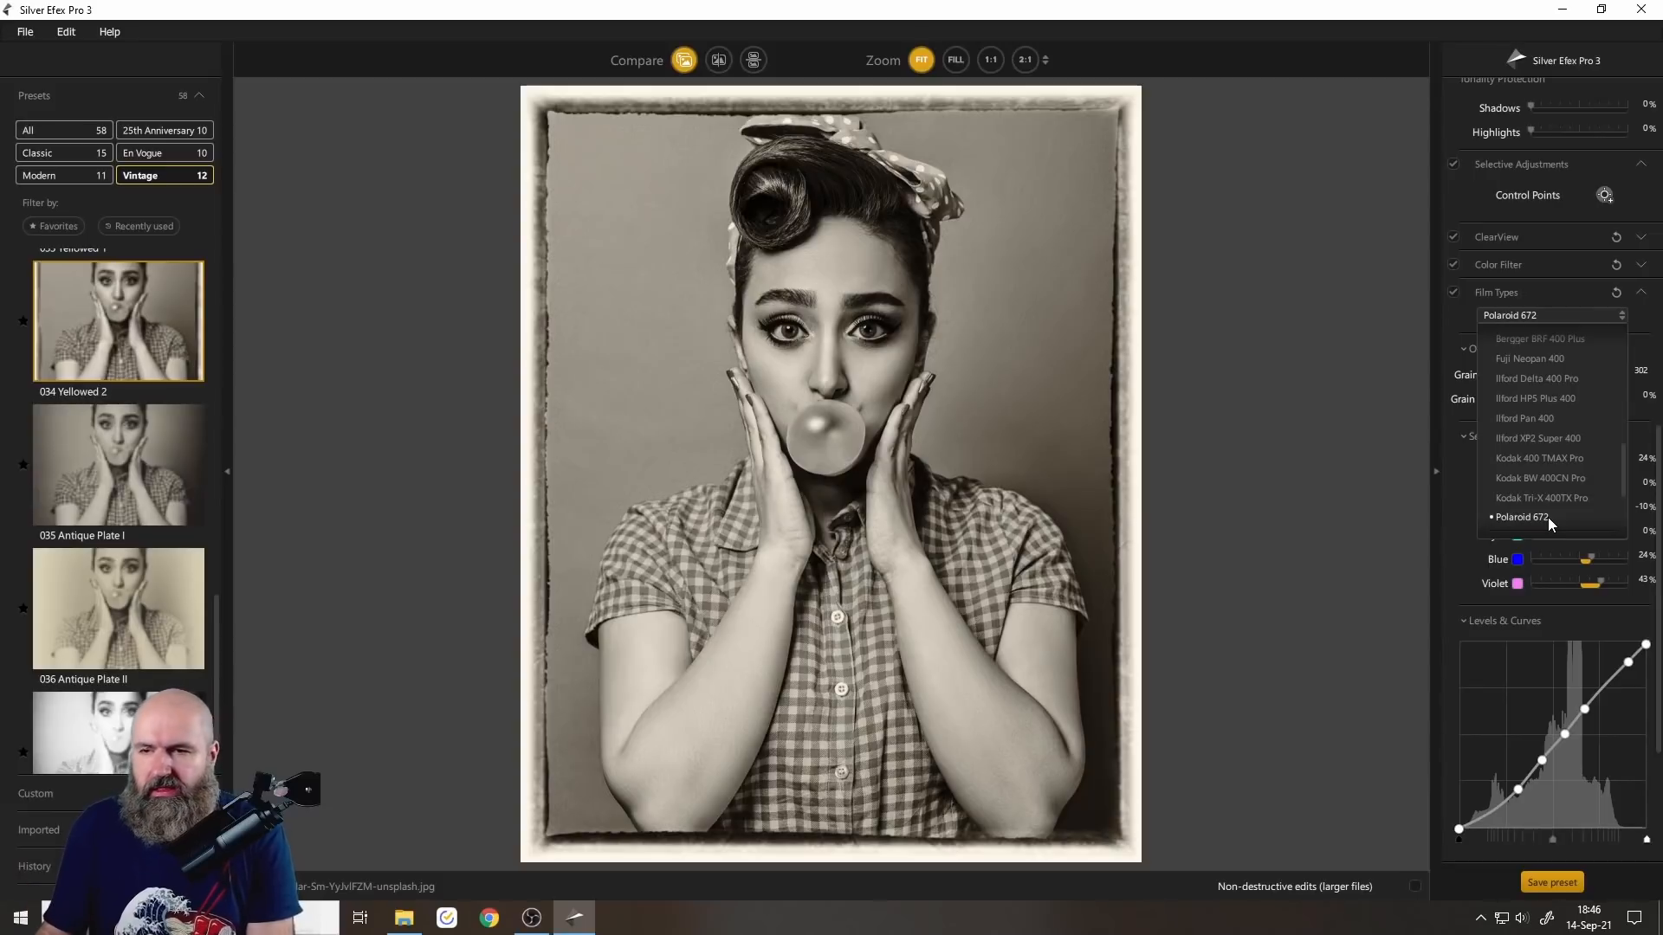
{"action": "left_click", "coordinate": [1547, 518]}
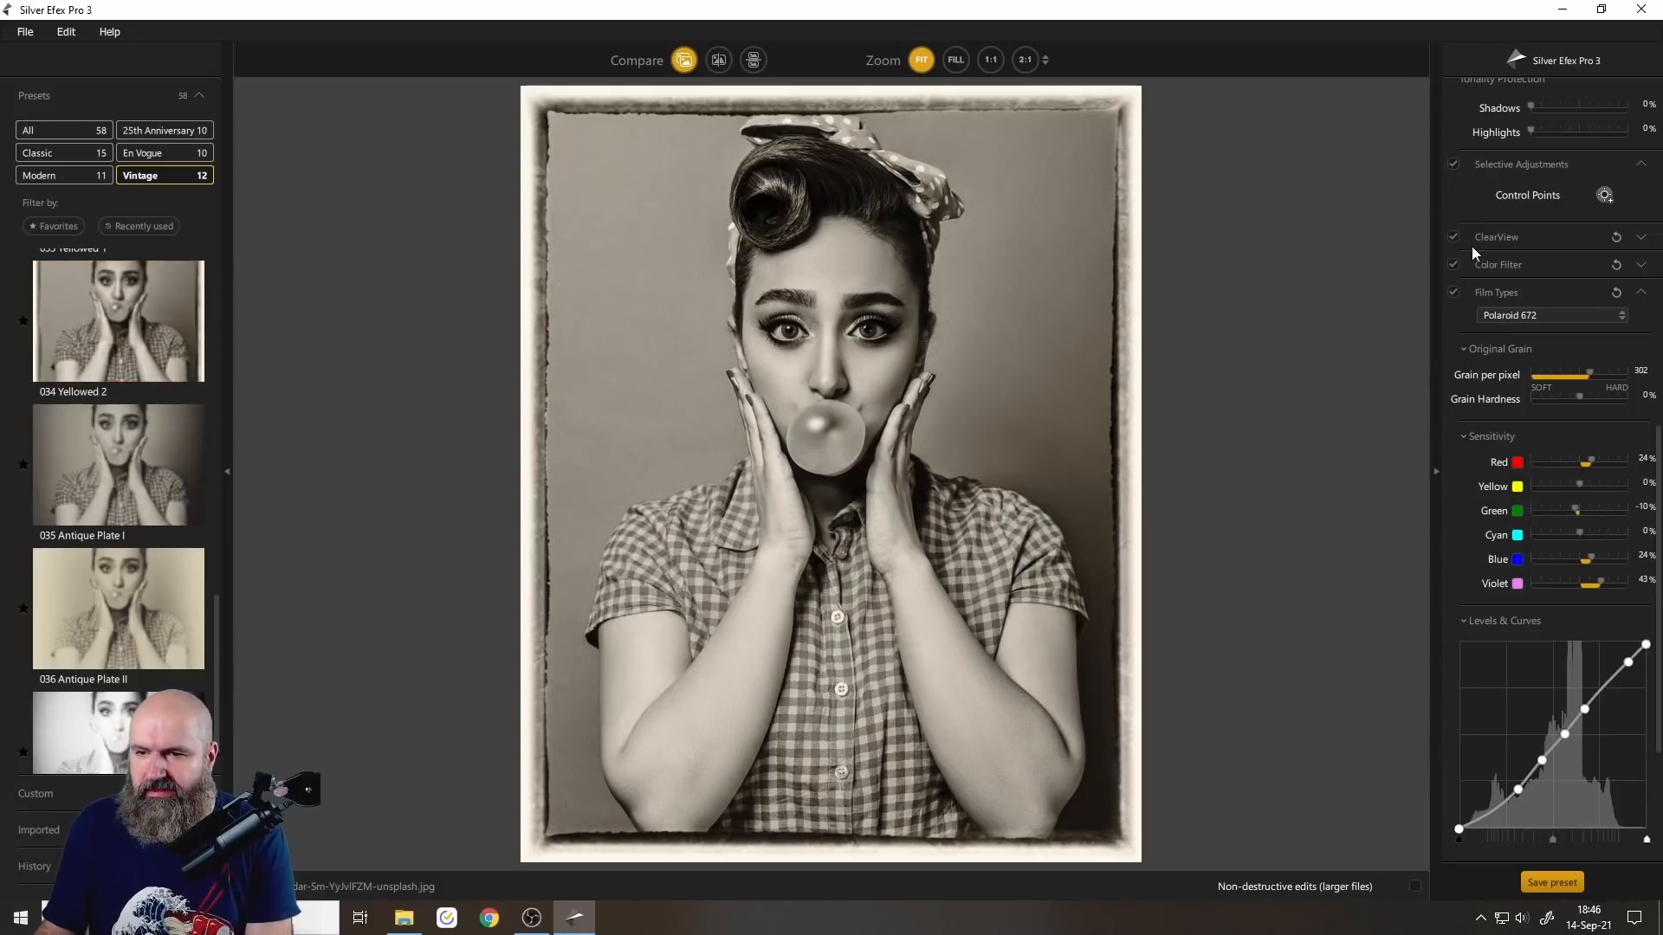
Preview alternative toning styles for the portrait, including 14, while keeping toning style 21.
{"action": "scroll", "coordinate": [1469, 517], "scroll_direction": "down", "scroll_amount": 3}
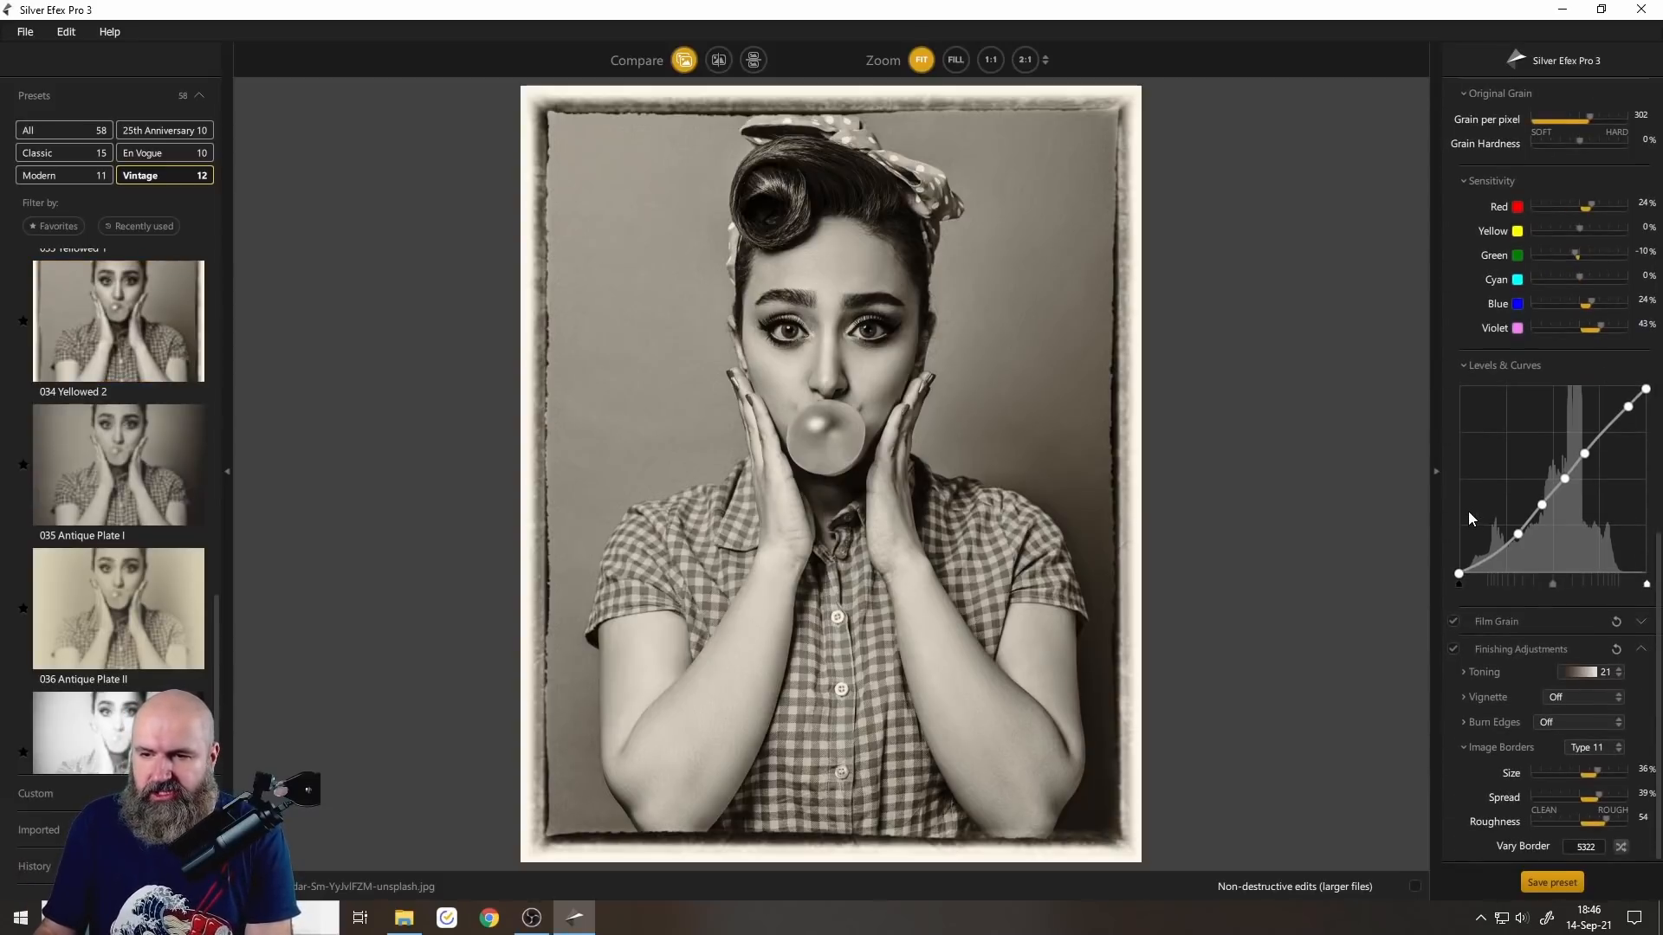
{"action": "left_click", "coordinate": [1585, 674]}
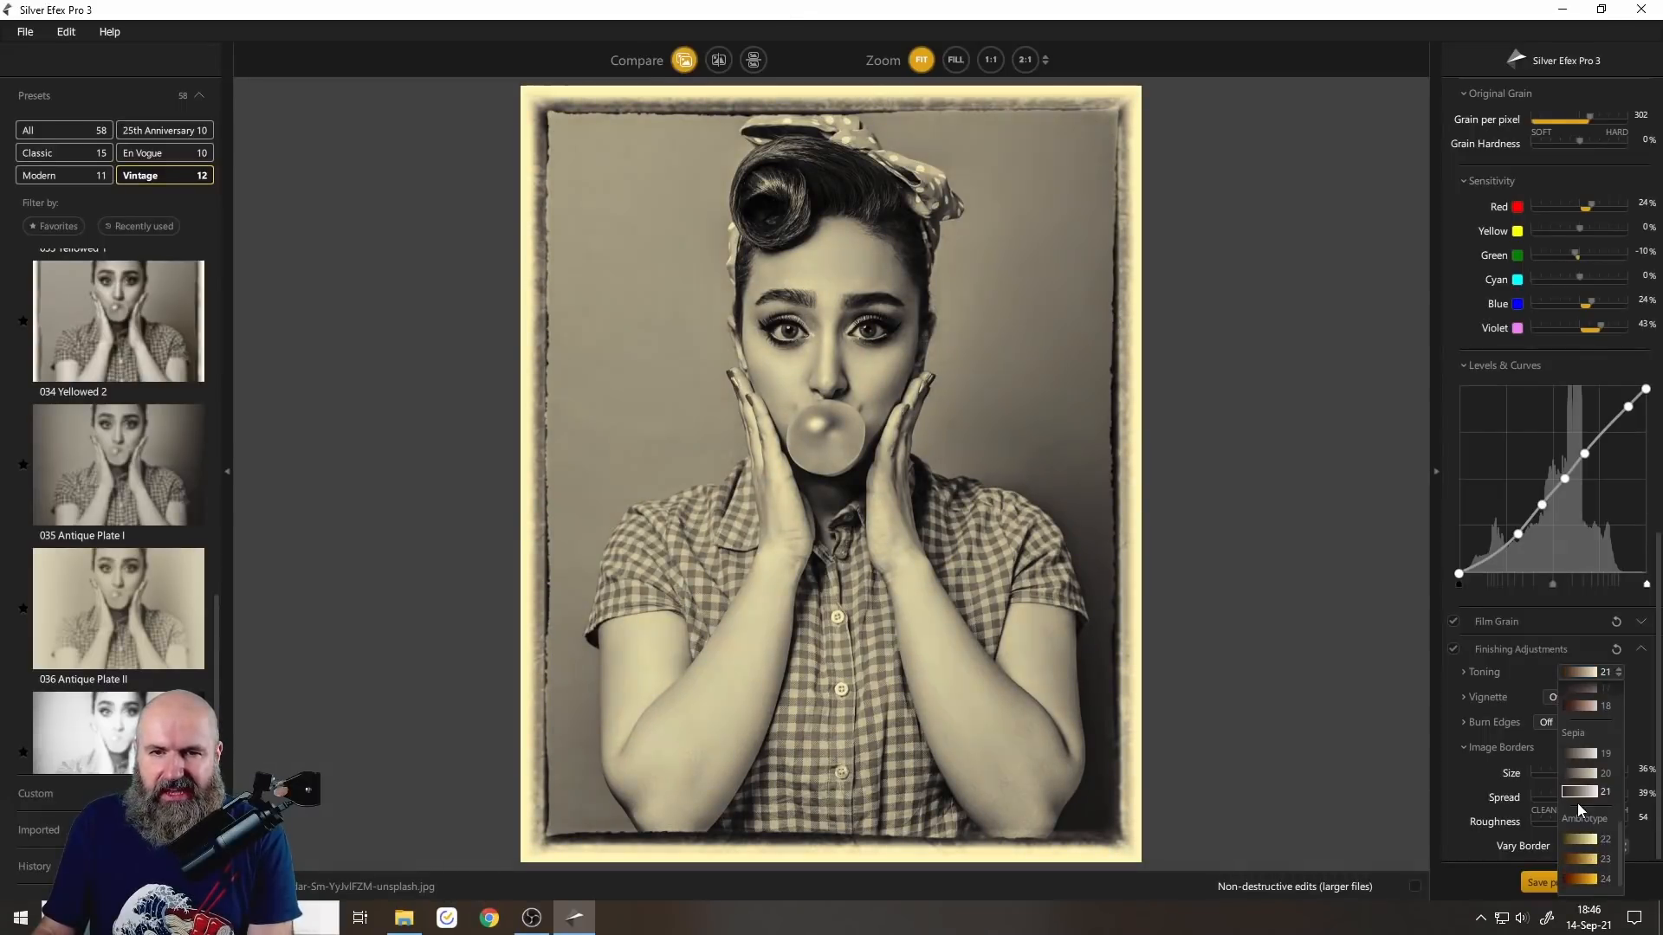
{"action": "scroll", "coordinate": [1580, 784], "scroll_direction": "up", "scroll_amount": 1}
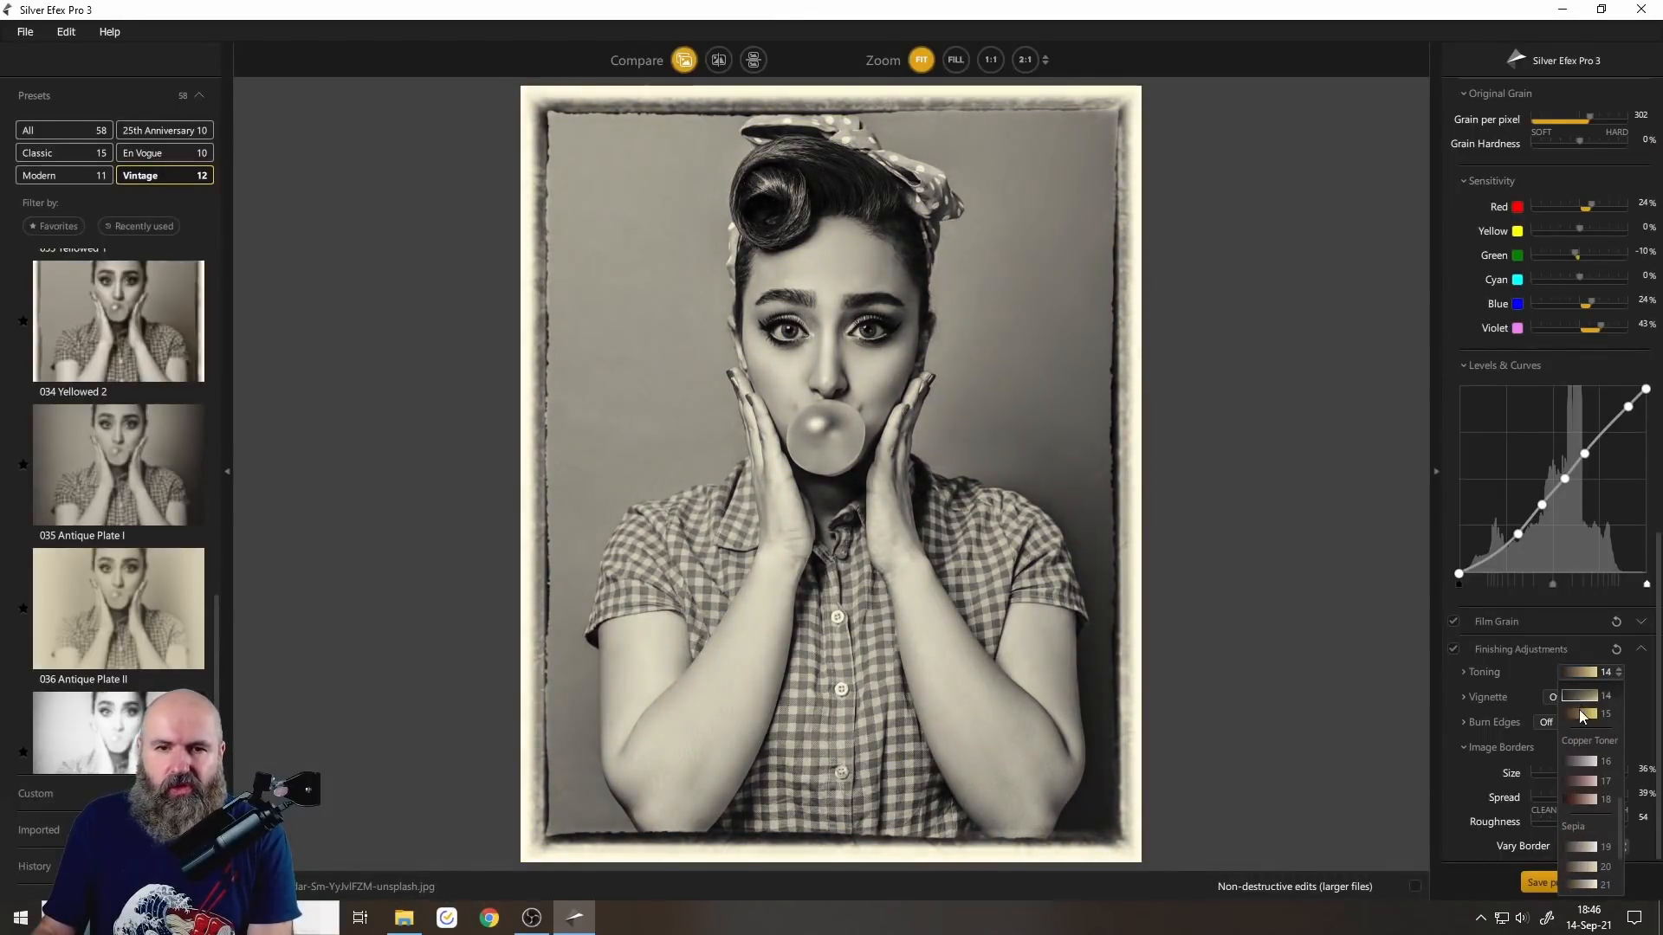
{"action": "left_click", "coordinate": [1583, 745]}
{"action": "left_click", "coordinate": [1583, 688]}
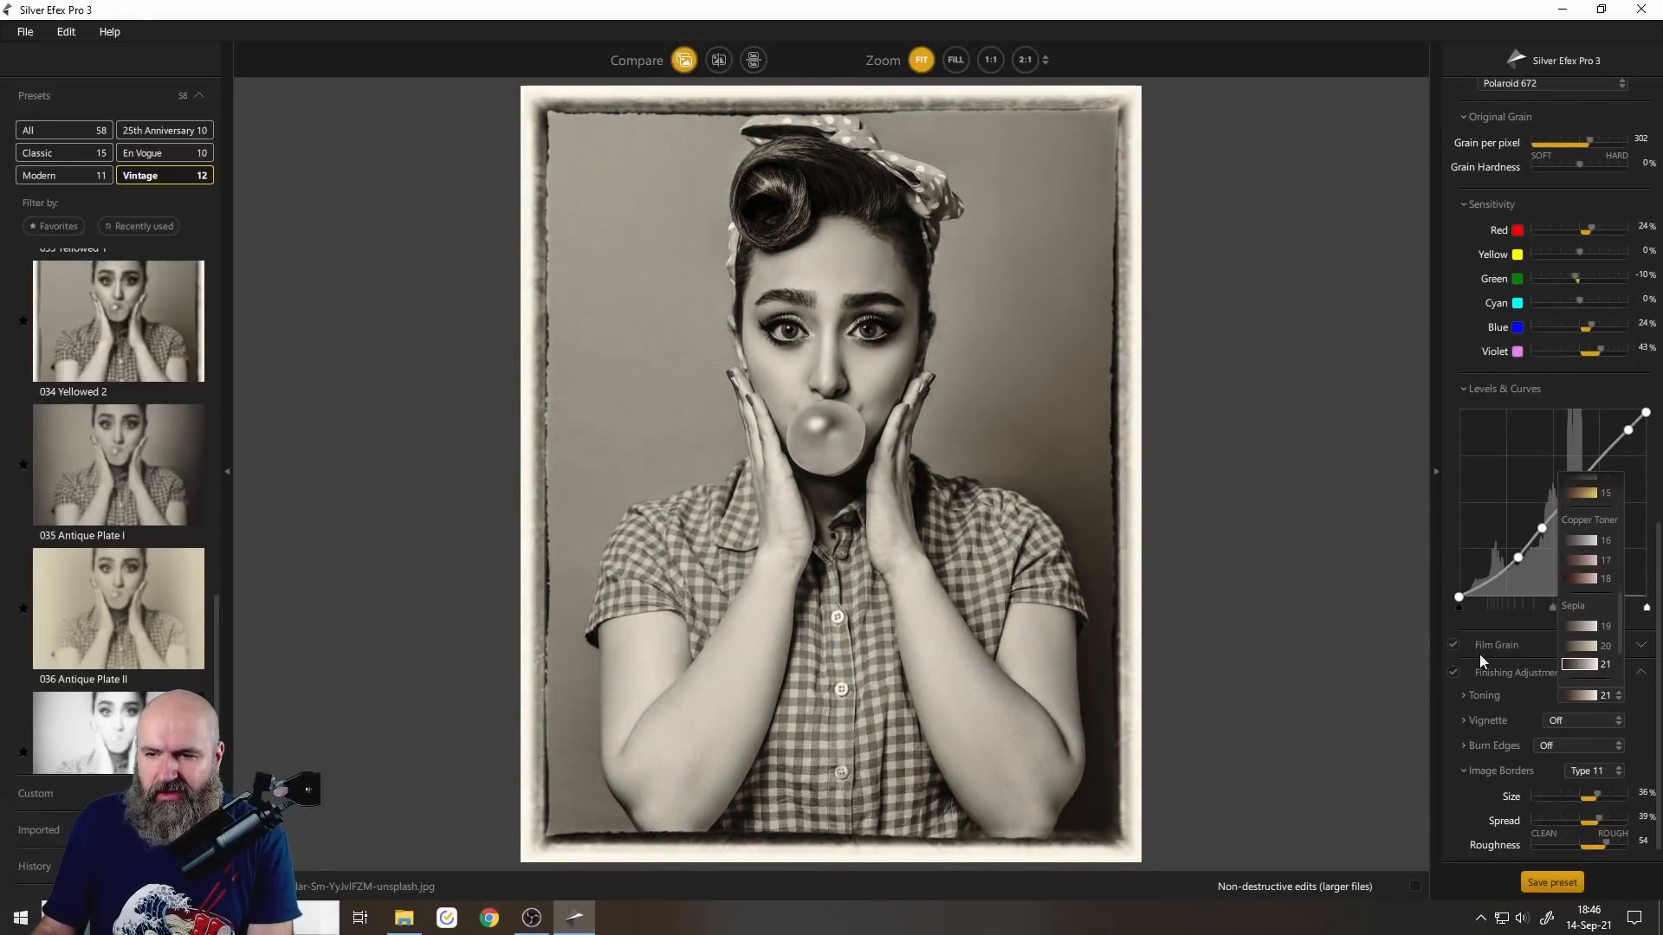
{"action": "left_click", "coordinate": [1500, 665]}
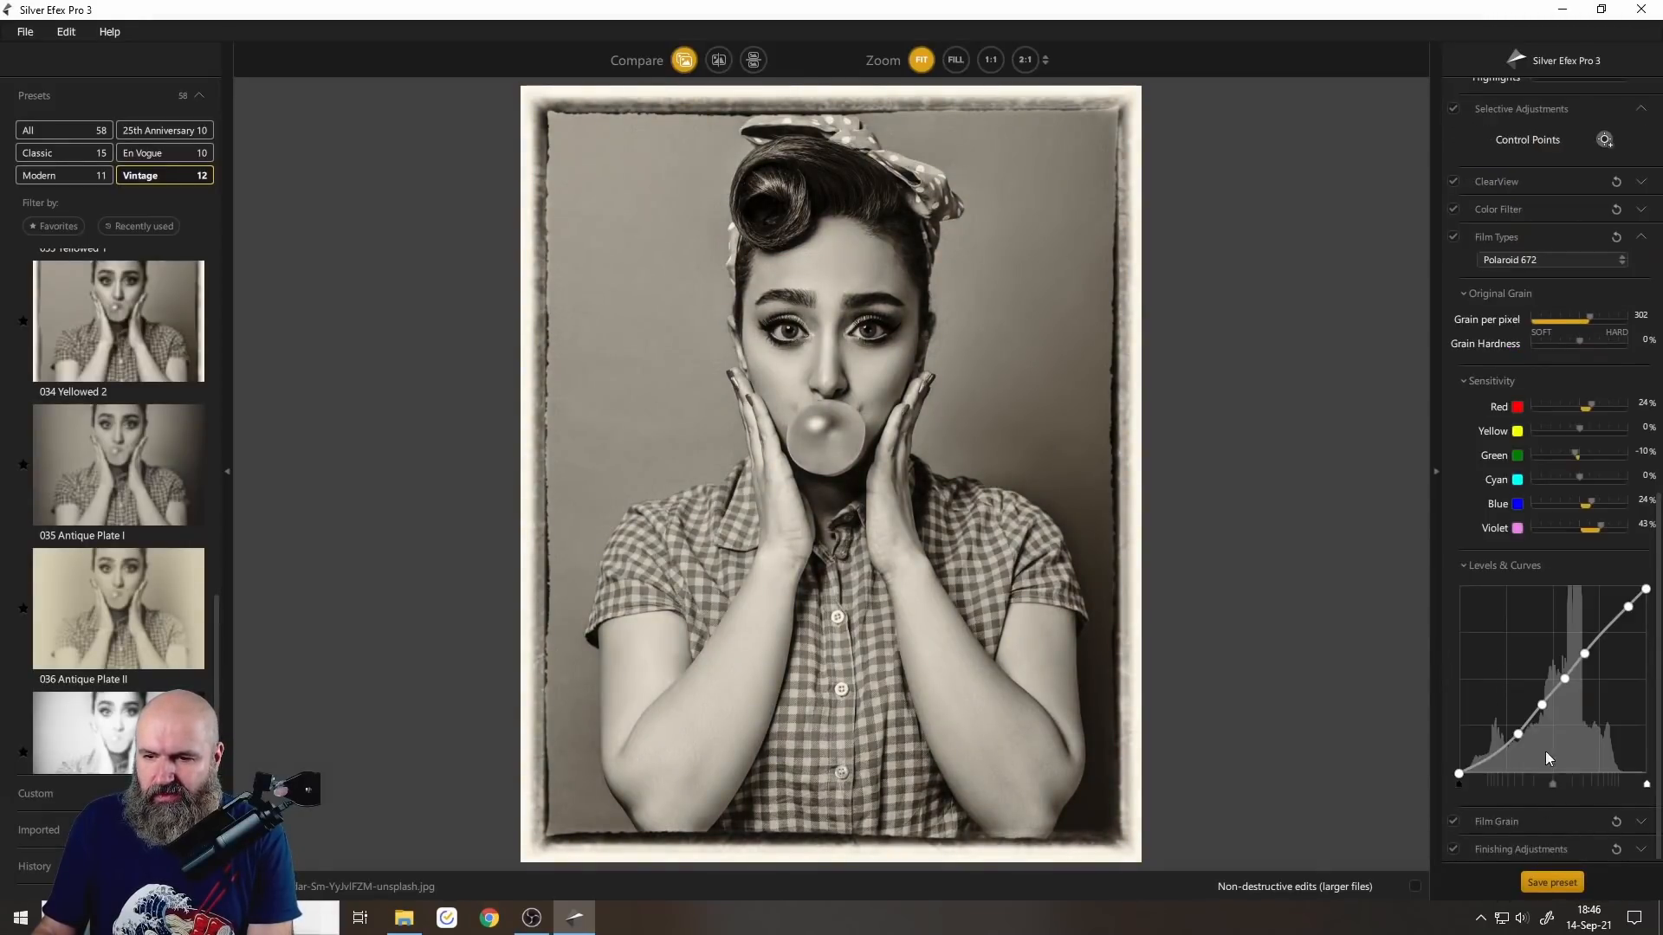
{"action": "left_click", "coordinate": [1509, 850]}
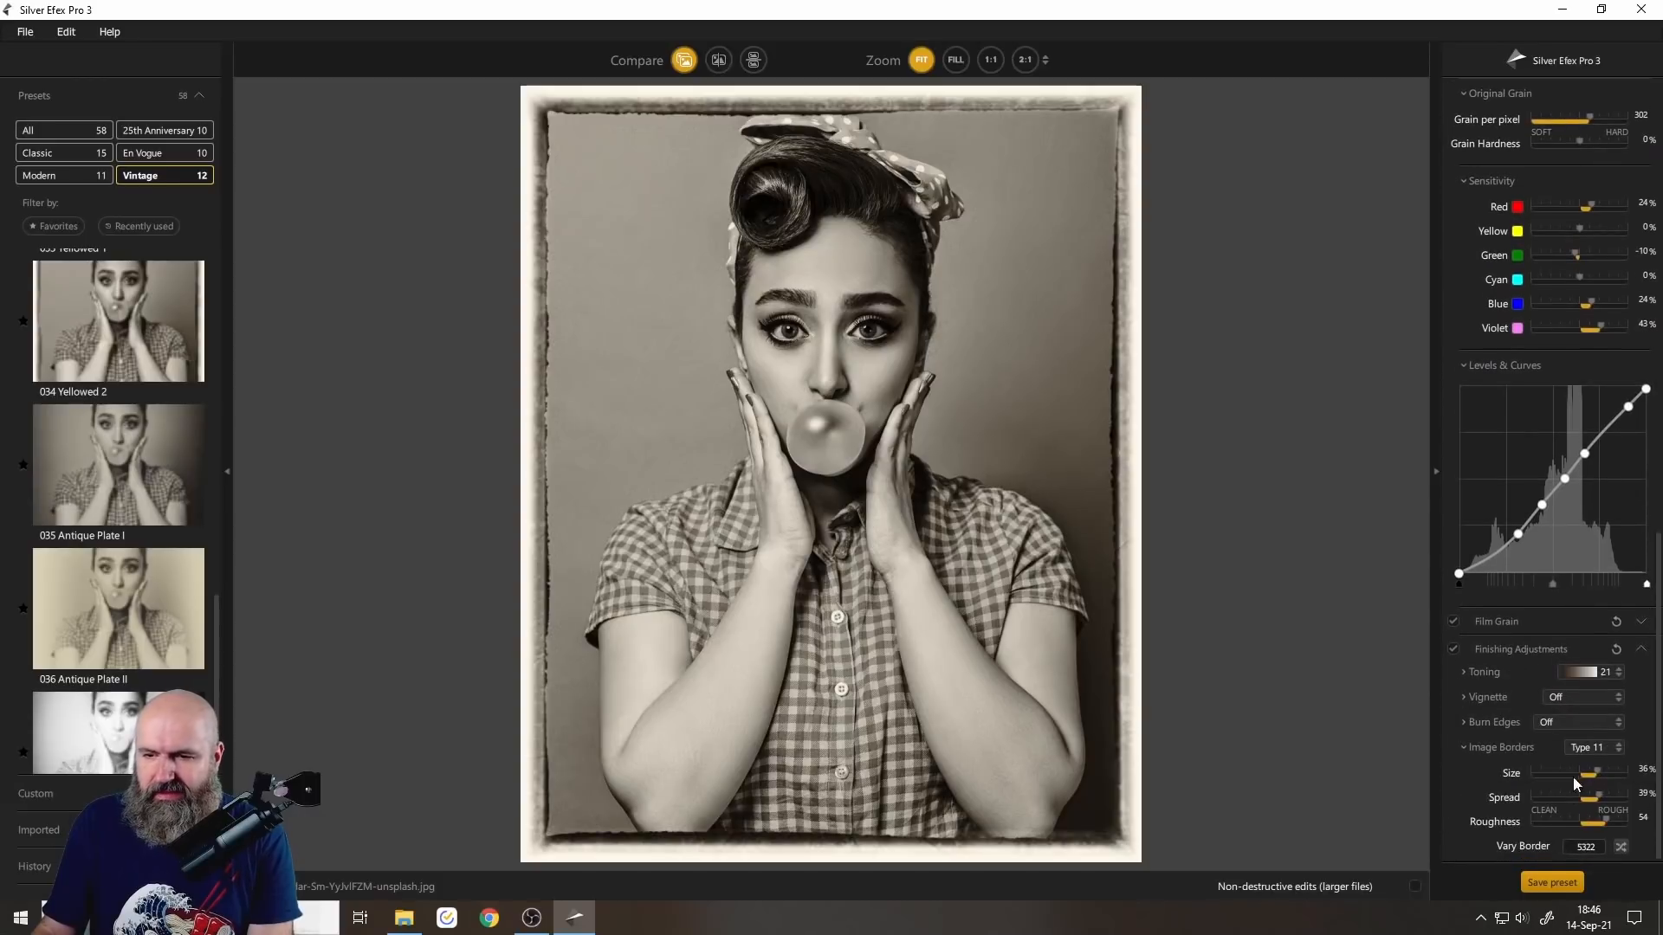
Change the portrait's image border to Type 7 and set the border size to -27%.
{"action": "left_click", "coordinate": [1587, 750]}
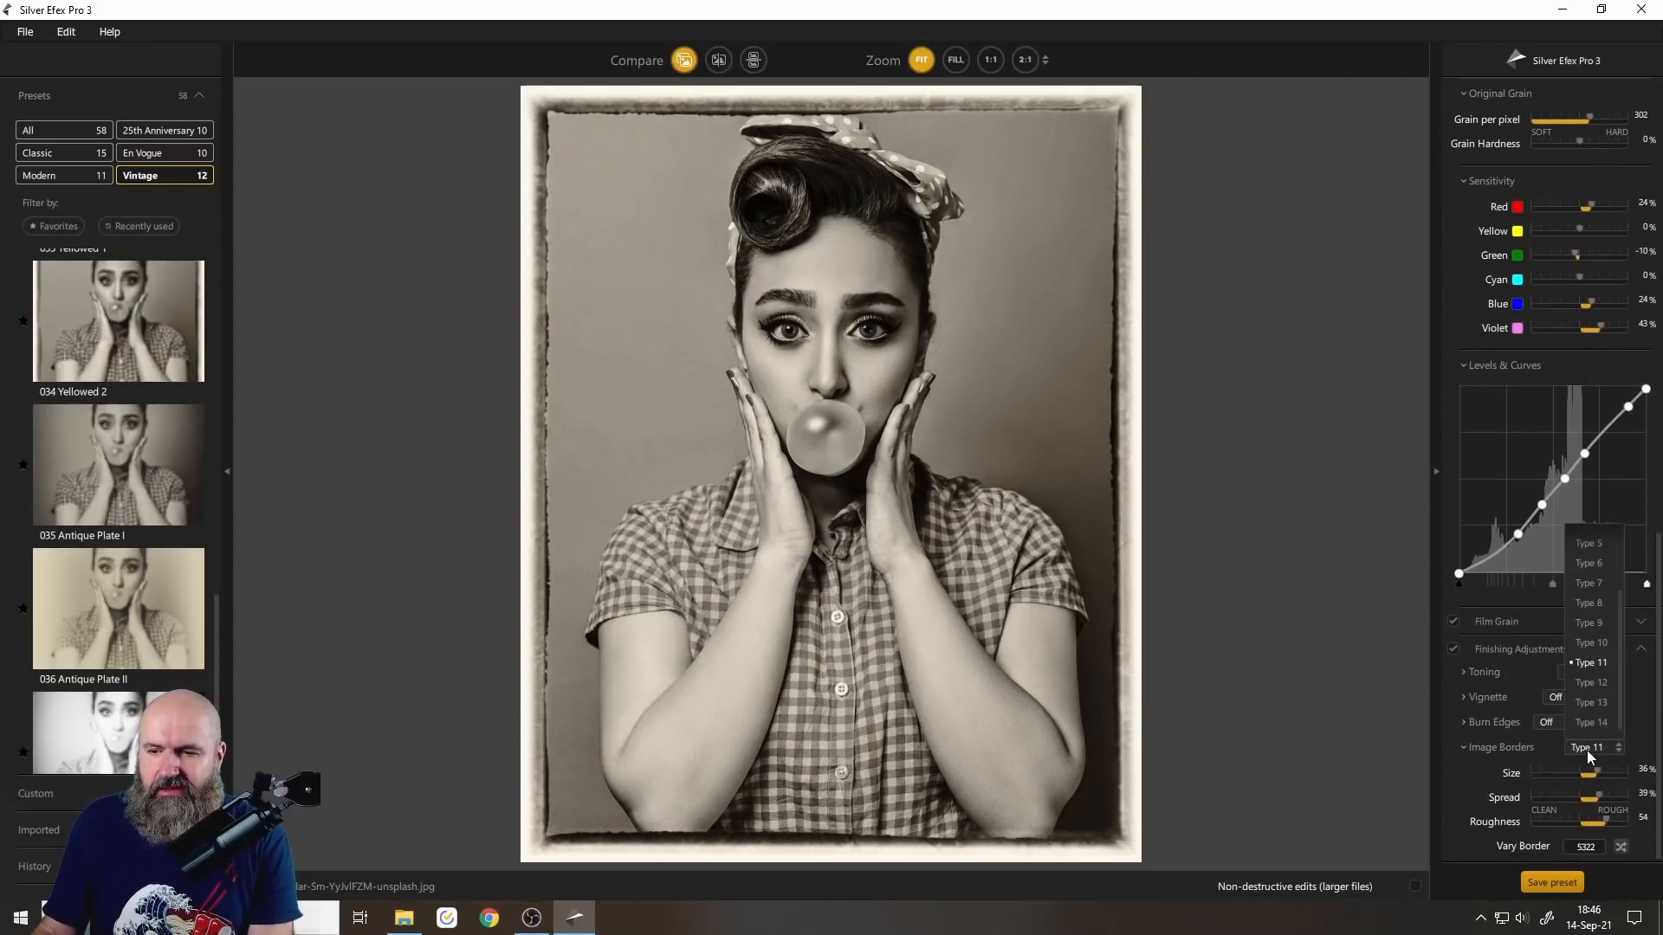
{"action": "left_click", "coordinate": [1594, 704]}
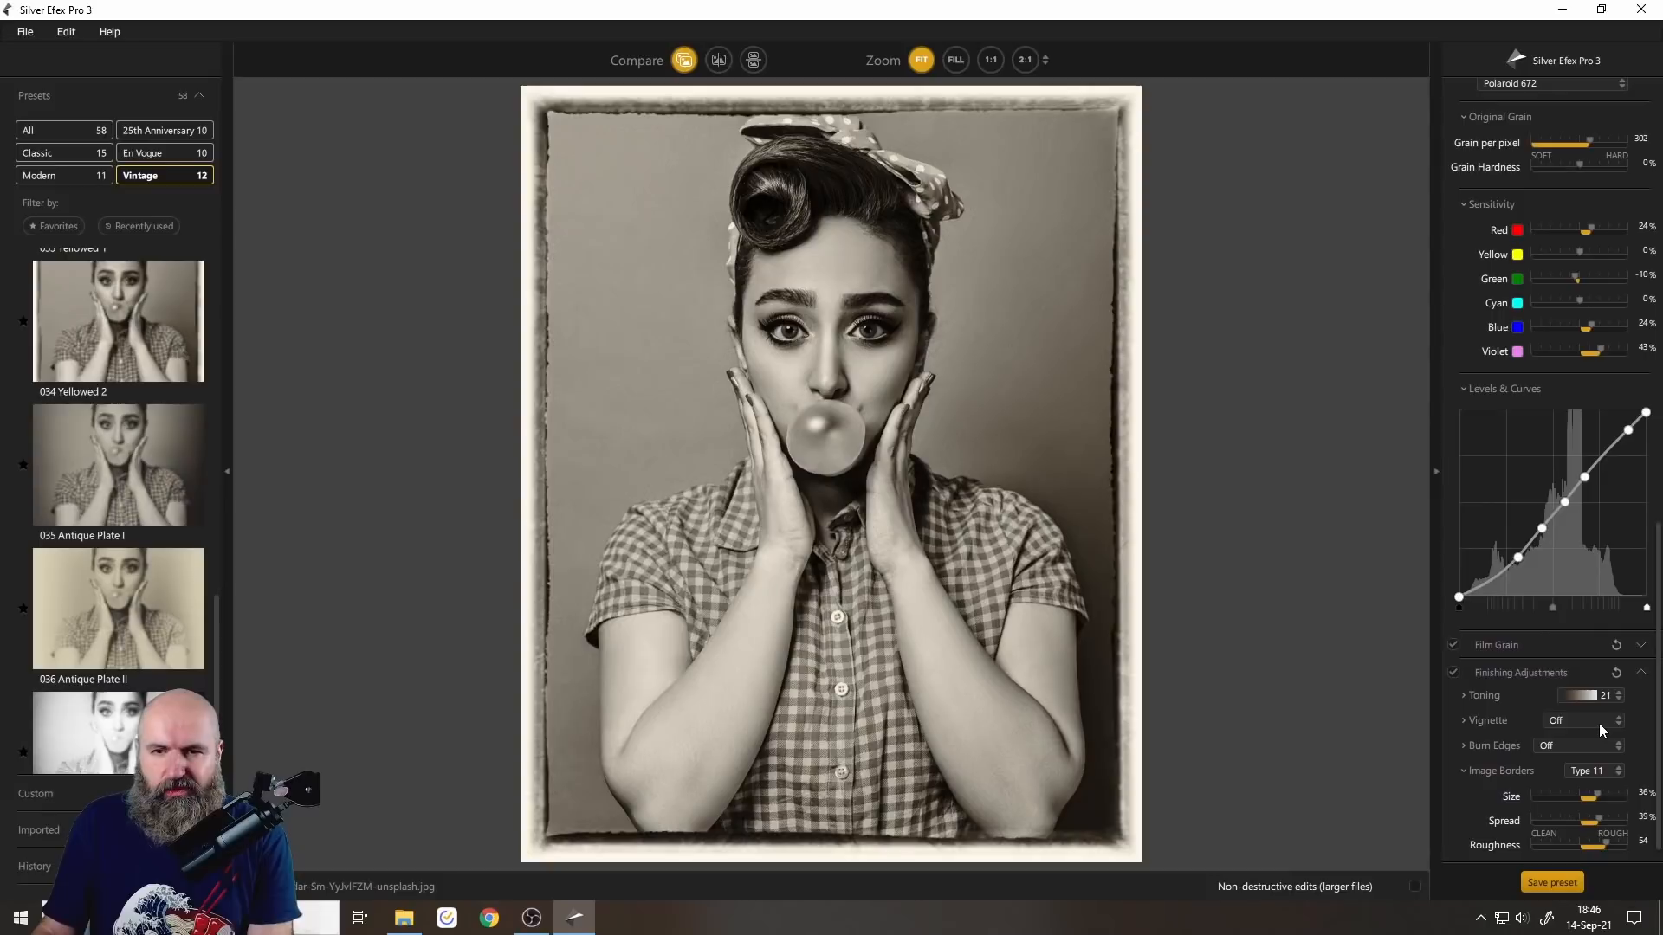
{"action": "left_click", "coordinate": [1585, 770]}
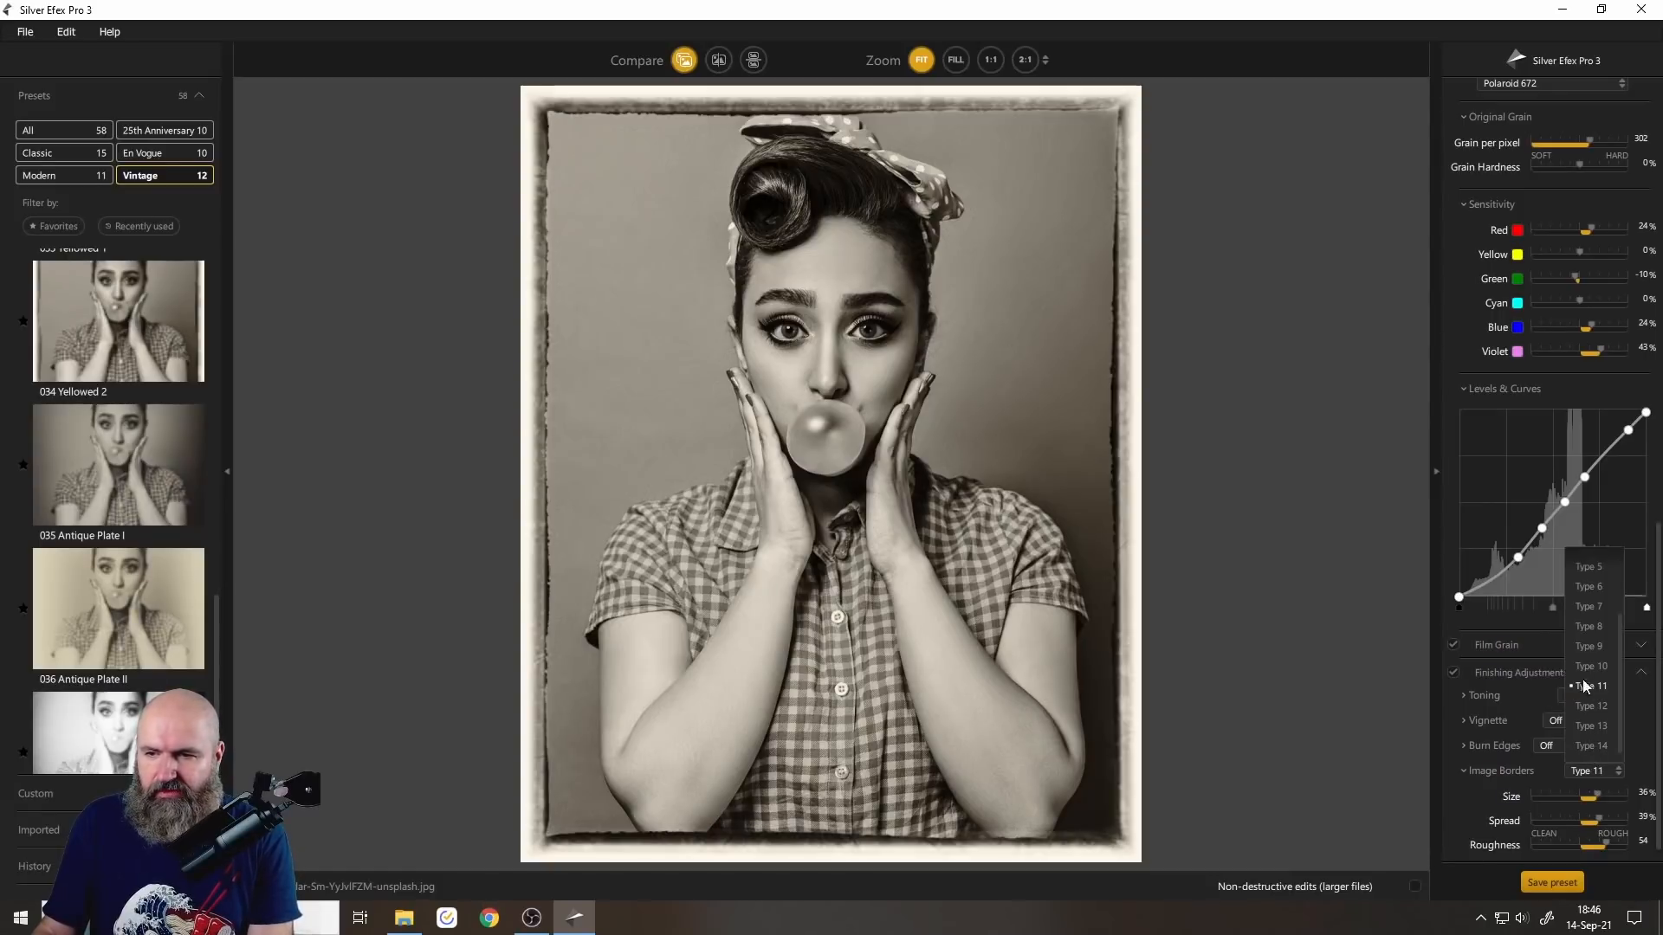
{"action": "left_click", "coordinate": [1583, 607]}
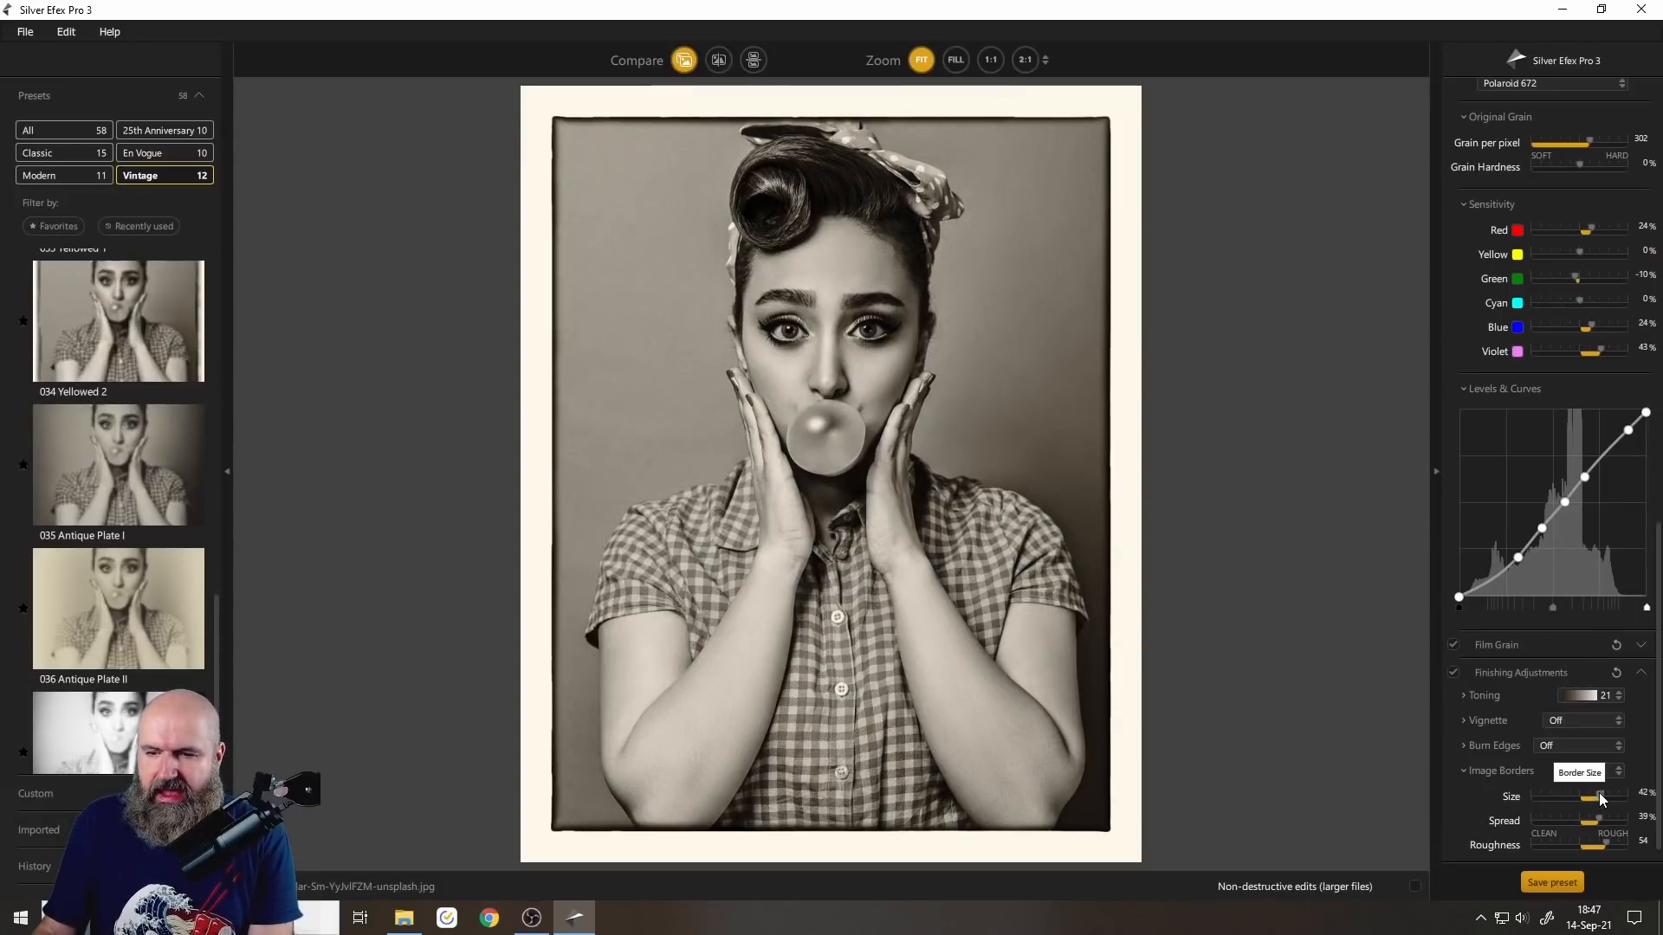
{"action": "left_click_drag", "start_coordinate": [1594, 797], "coordinate": [1551, 795]}
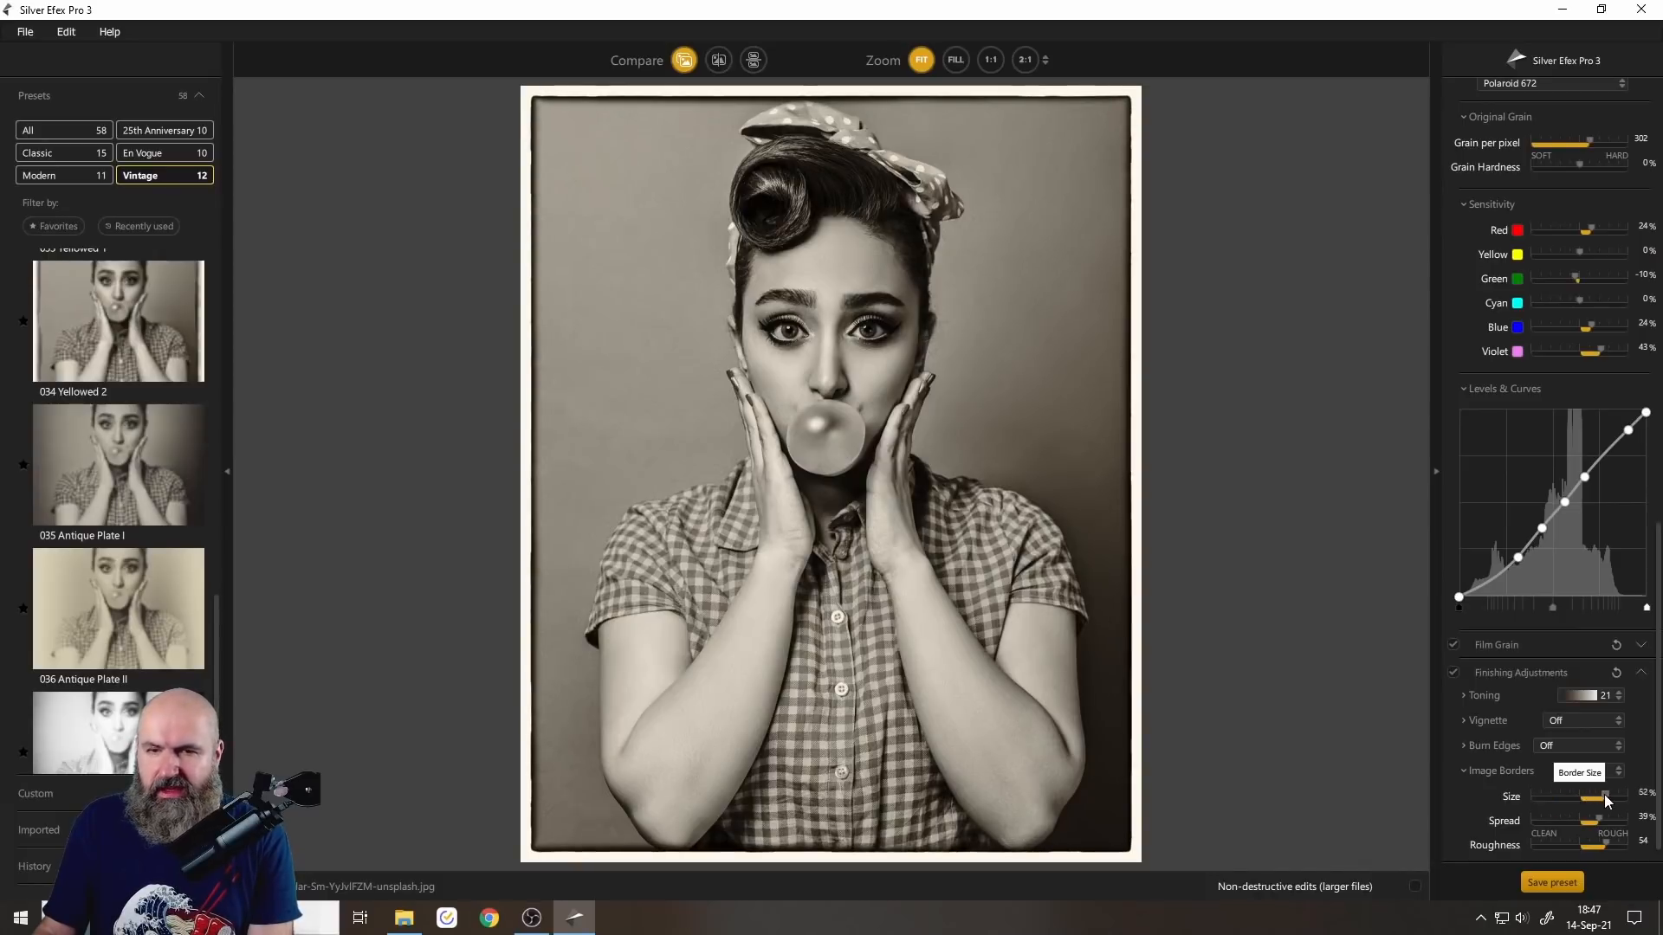
{"action": "left_click_drag", "start_coordinate": [1602, 793], "coordinate": [1568, 801]}
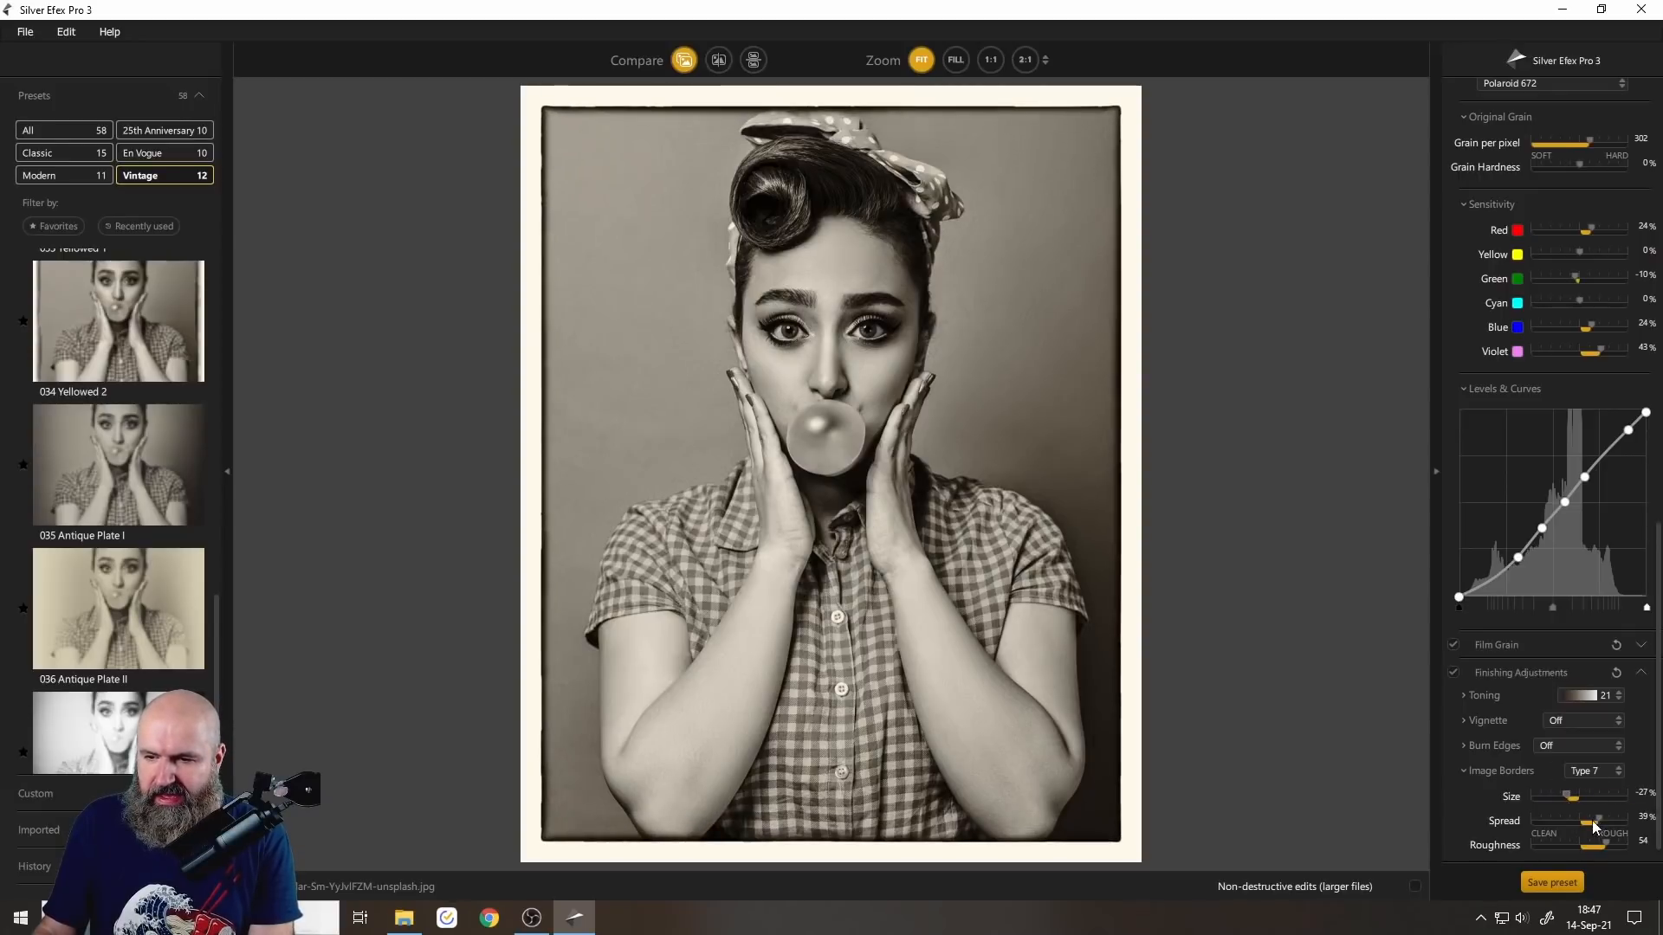
Try the extremes of the border spread and roughness, then set spread to -62% and roughness to 77.
{"action": "left_click_drag", "start_coordinate": [1599, 817], "coordinate": [1547, 817]}
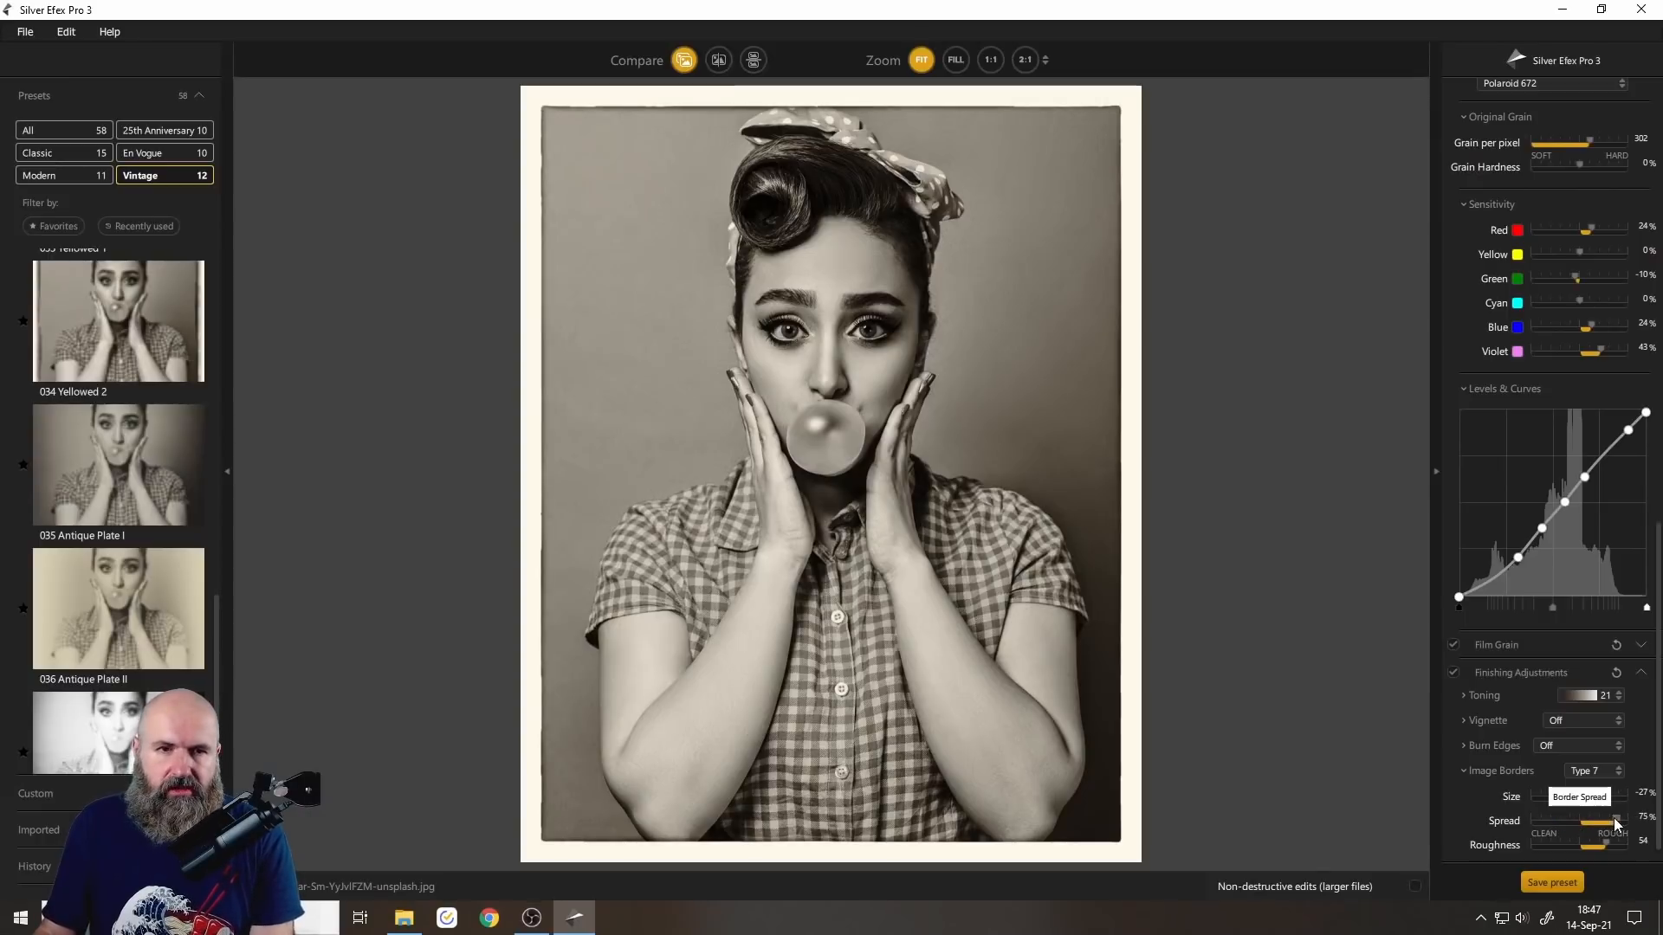
{"action": "left_click_drag", "start_coordinate": [1548, 818], "coordinate": [1645, 822]}
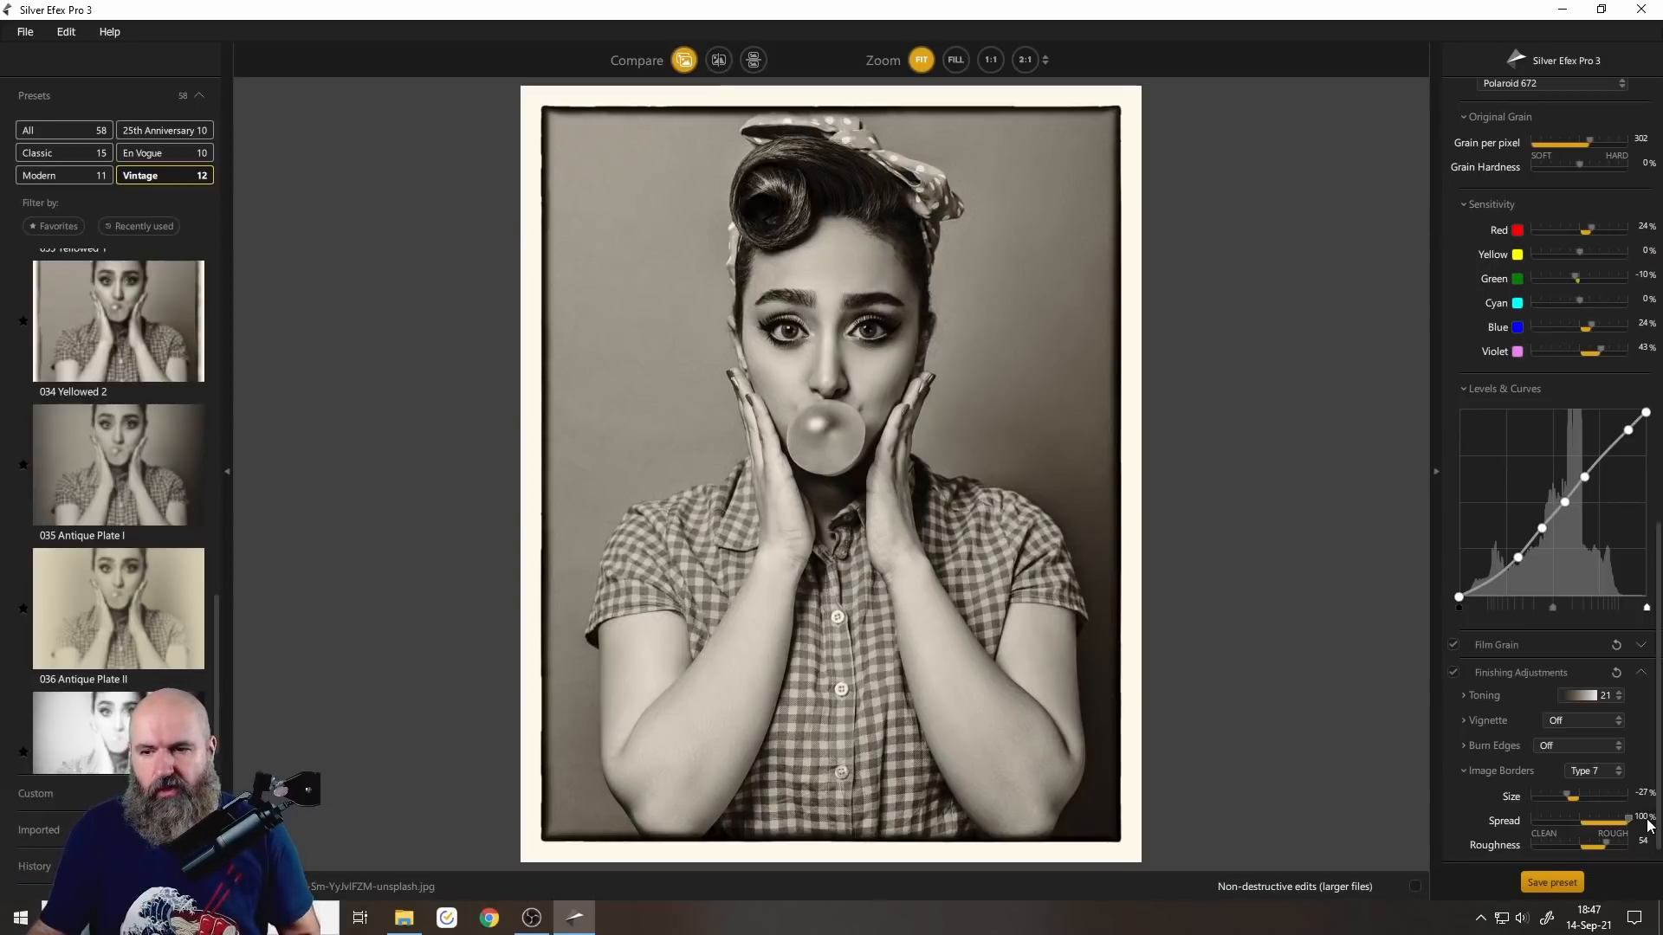
{"action": "left_click", "coordinate": [1552, 824]}
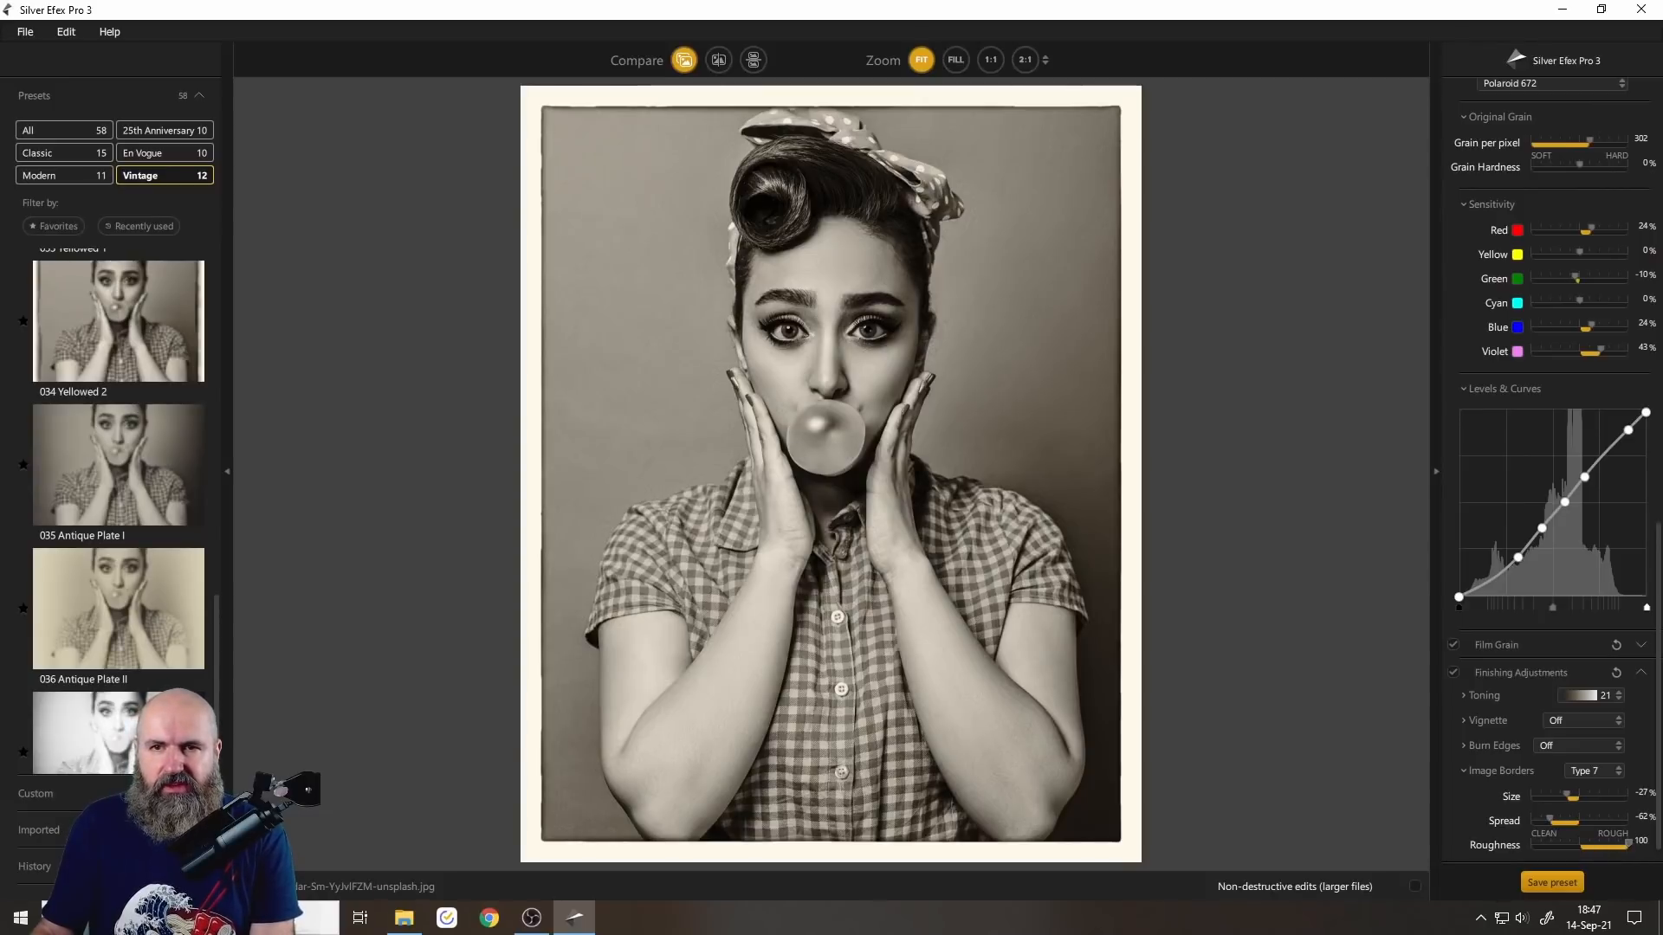
{"action": "mouse_move", "coordinate": [1613, 842]}
{"action": "left_mouse_down"}
{"action": "mouse_move", "coordinate": [1506, 849]}
{"action": "mouse_move", "coordinate": [1629, 845]}
{"action": "mouse_move", "coordinate": [1614, 868]}
{"action": "left_mouse_up"}
Change the image border to Type 12 and set its roughness to 8.
{"action": "left_click", "coordinate": [1594, 775]}
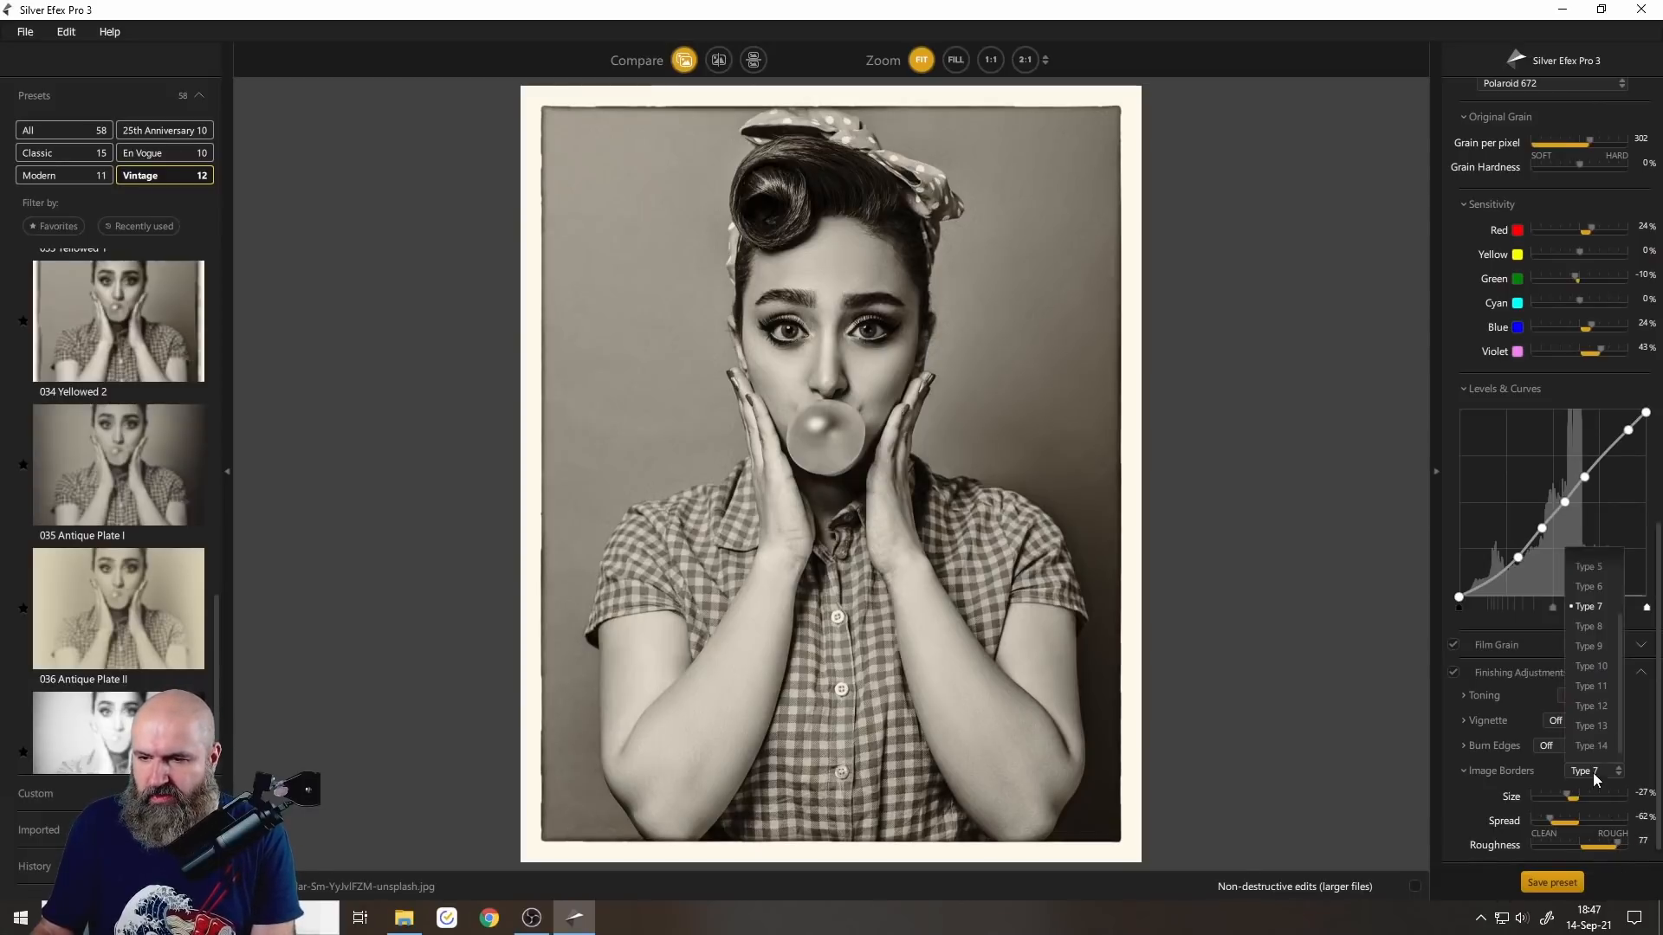
{"action": "left_click", "coordinate": [1603, 703]}
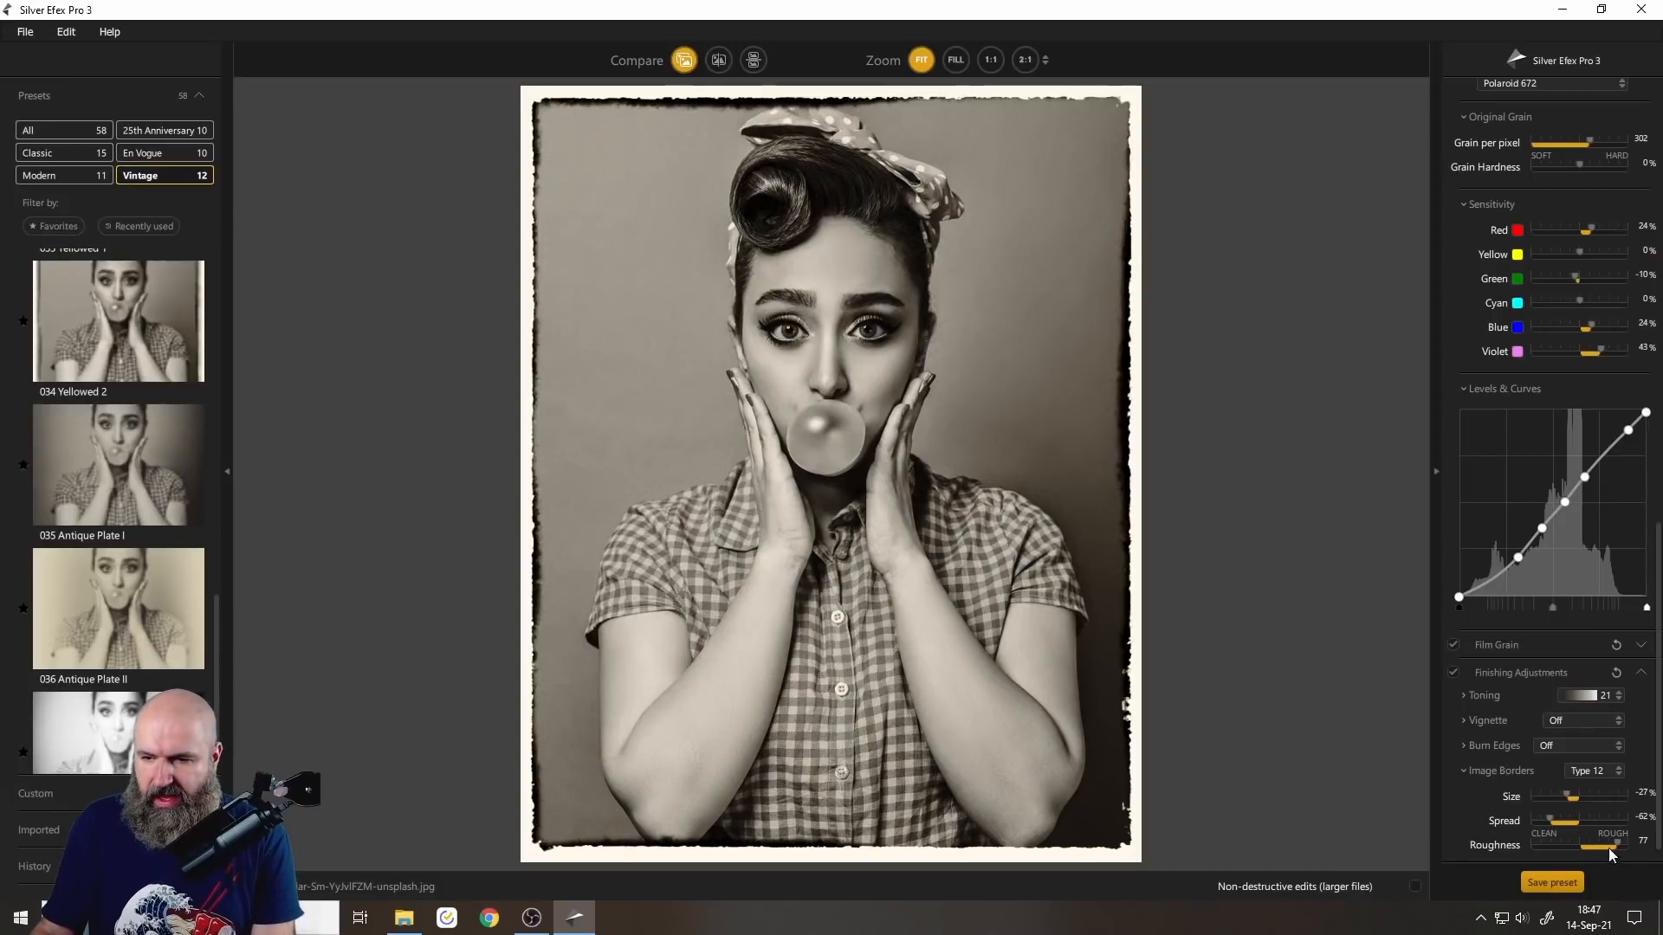
{"action": "left_click_drag", "start_coordinate": [1615, 849], "coordinate": [1501, 846]}
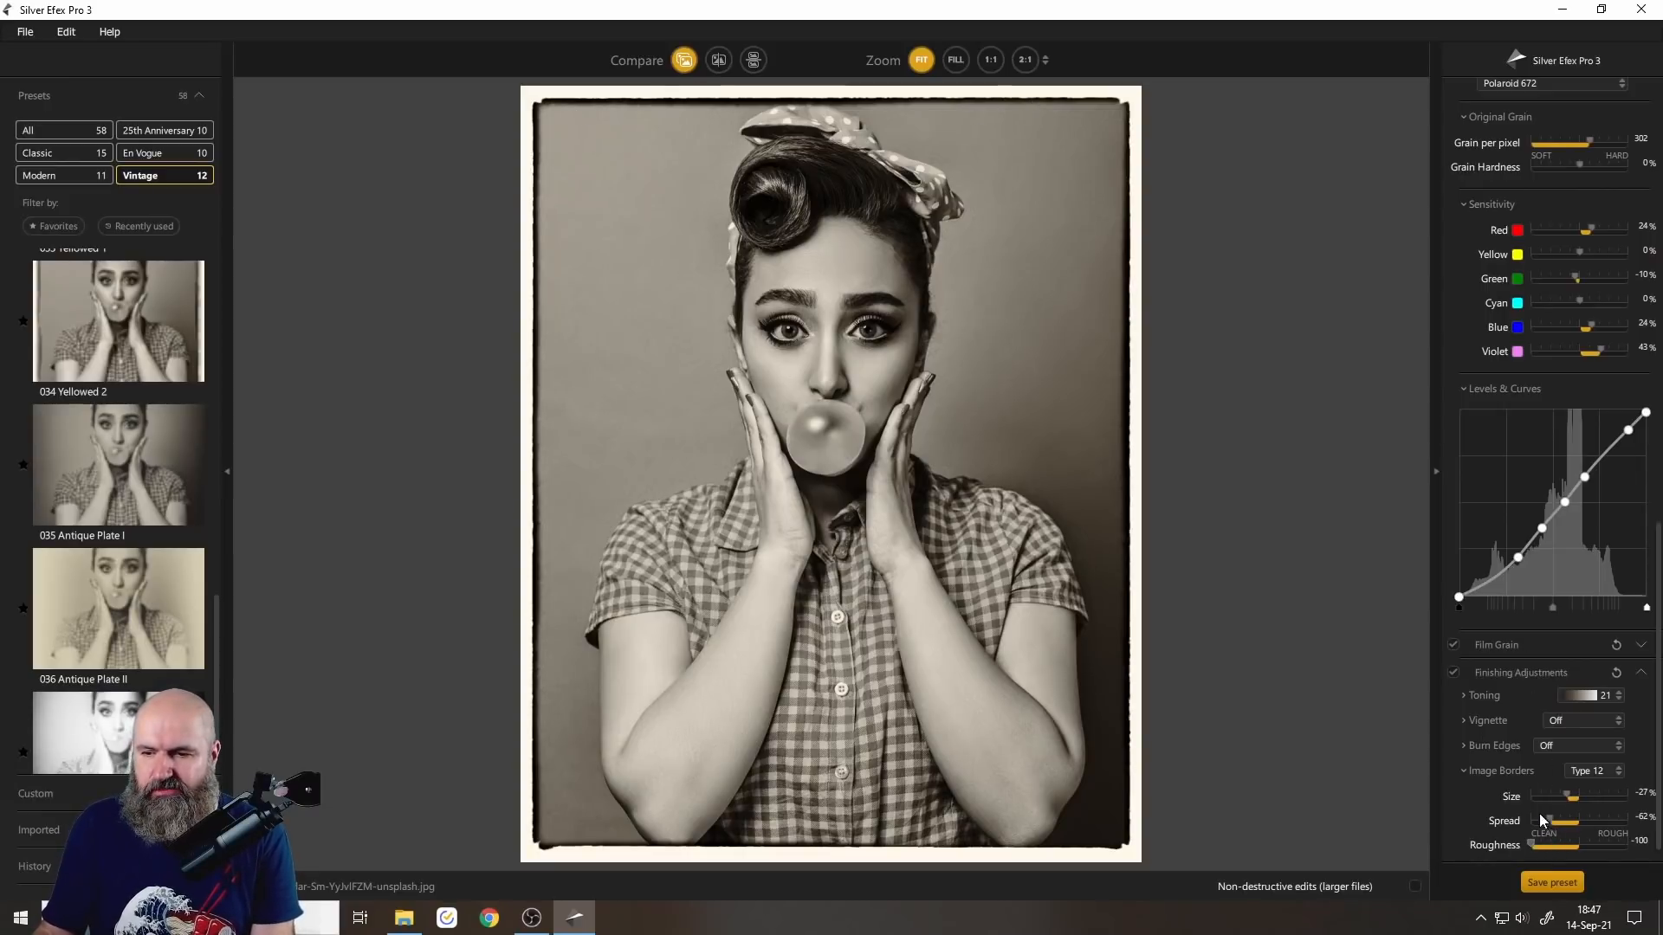
{"action": "left_click", "coordinate": [1609, 847]}
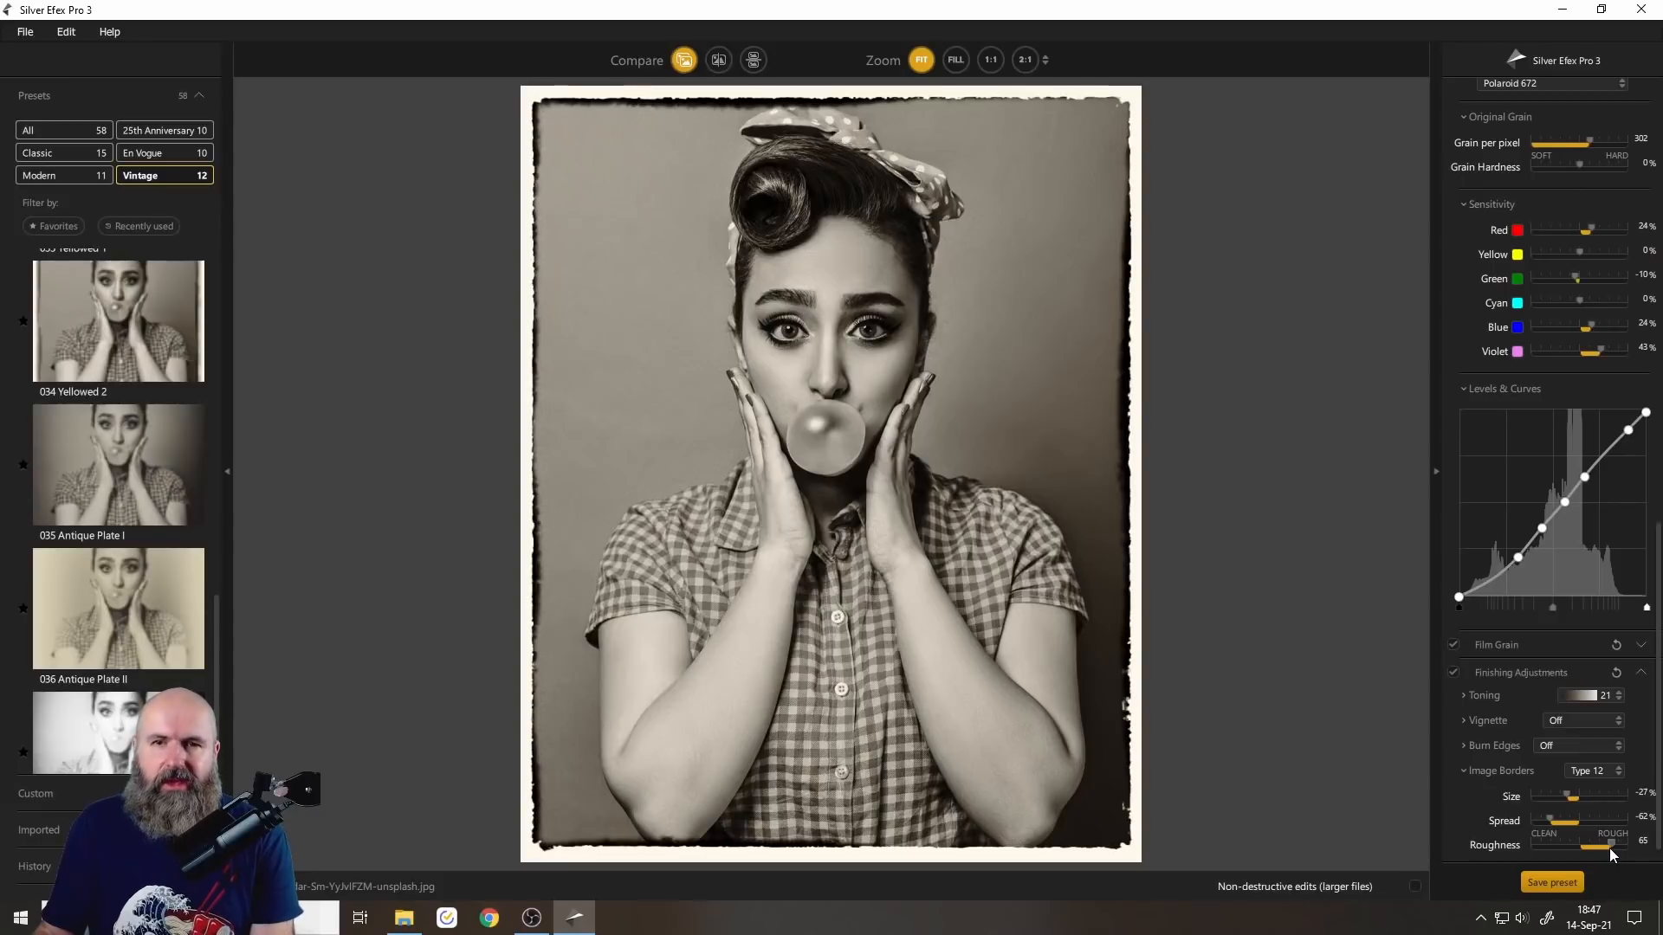
{"action": "left_click", "coordinate": [1582, 846]}
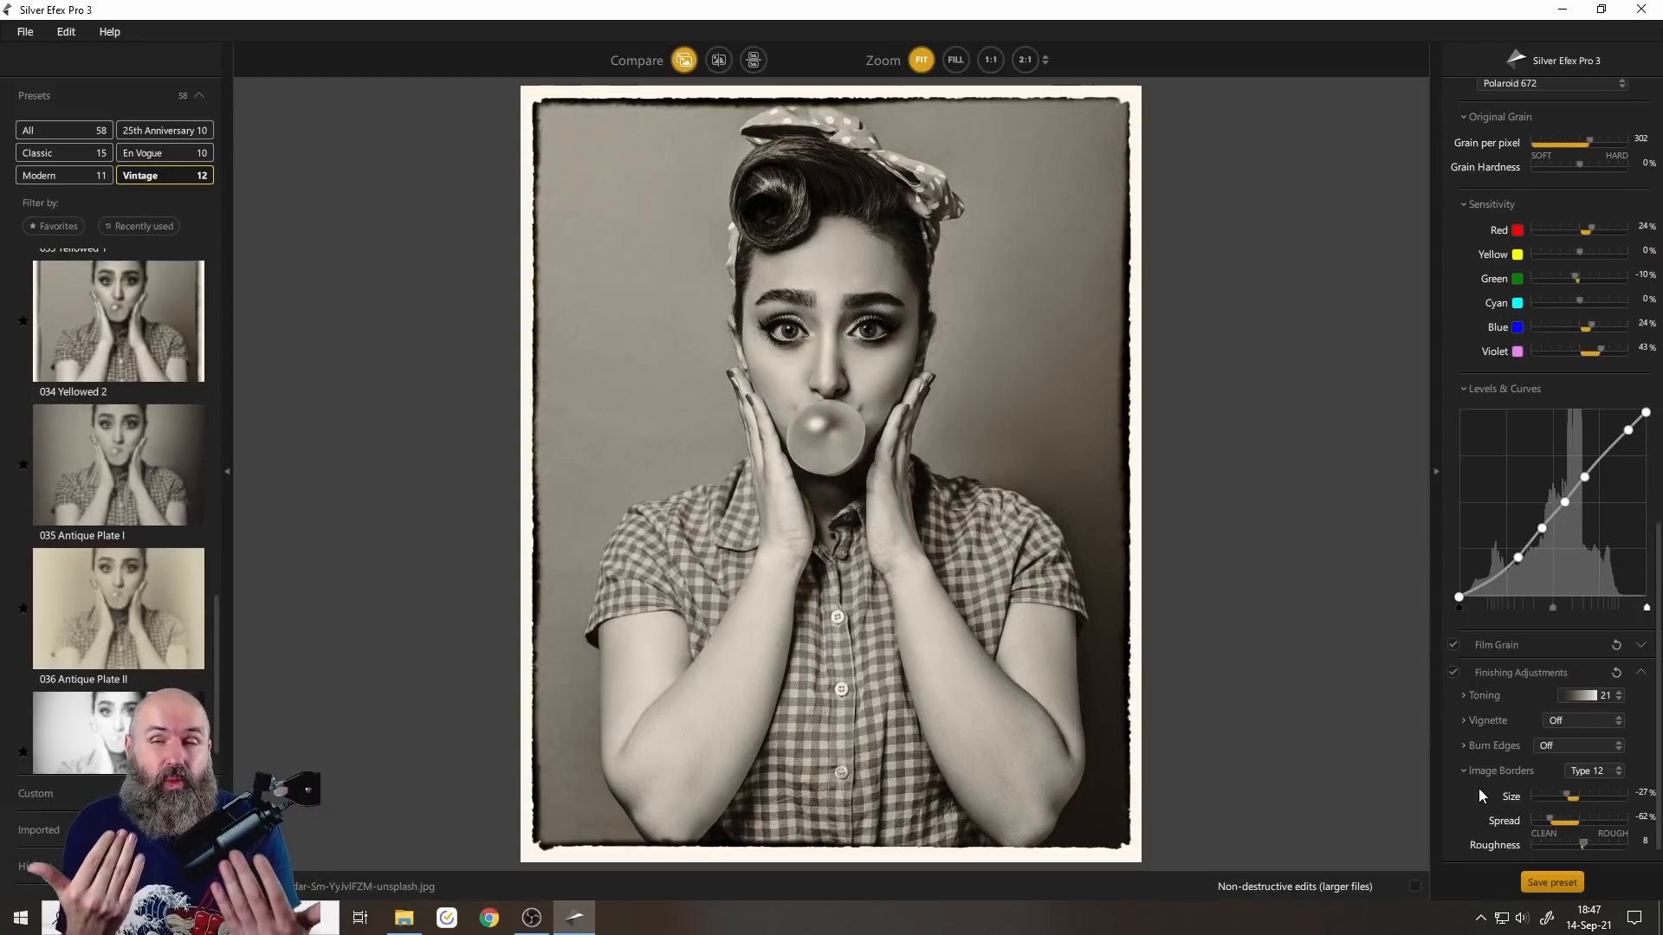
Switch to Perspective Efex and review the distortion, perspective, horizon, crop and miniature effect controls for the building photo.
{"action": "left_click", "coordinate": [79, 429]}
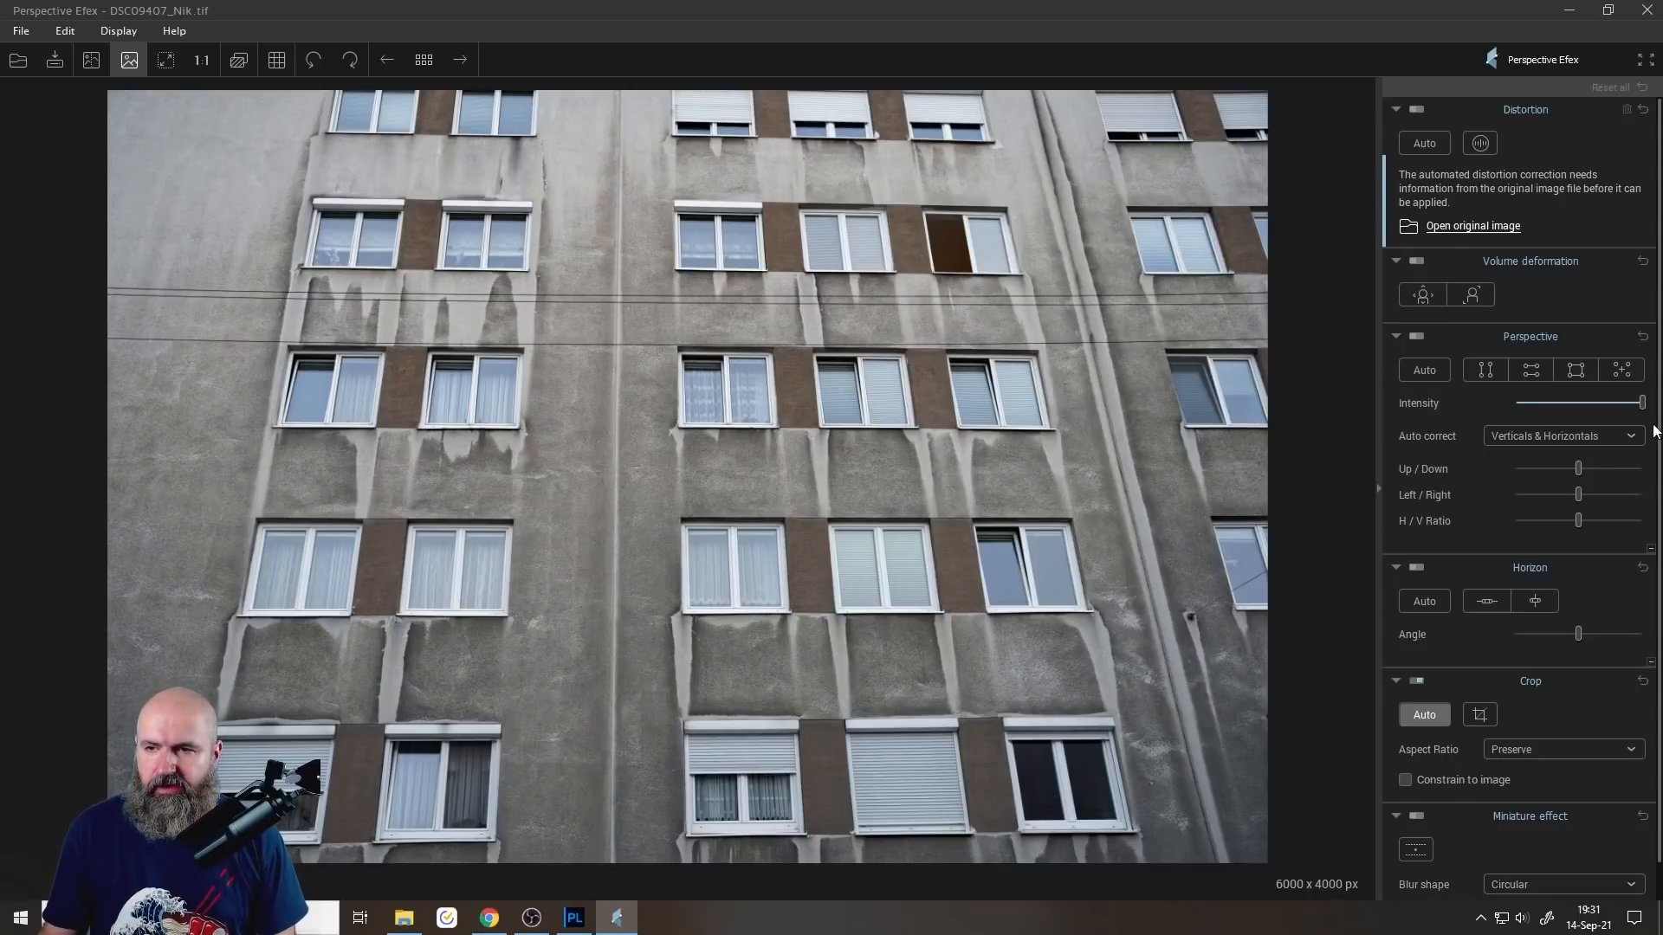
{"action": "scroll", "coordinate": [1597, 627], "scroll_direction": "down", "scroll_amount": 1}
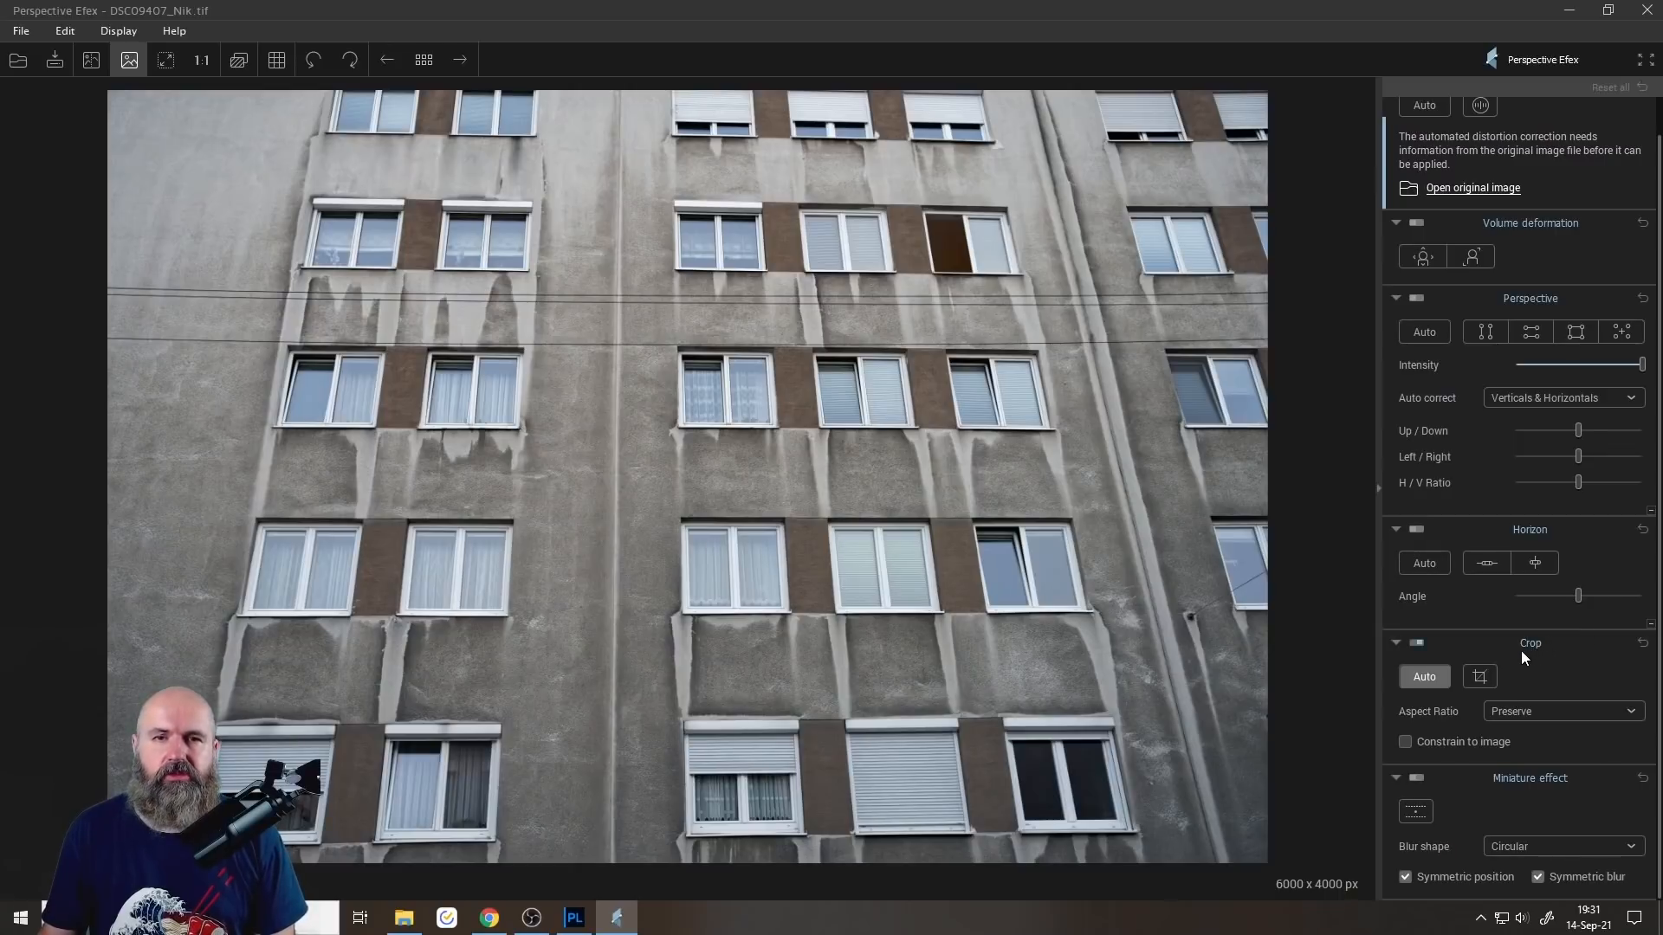
{"action": "scroll", "coordinate": [1512, 654], "scroll_direction": "up", "scroll_amount": 1}
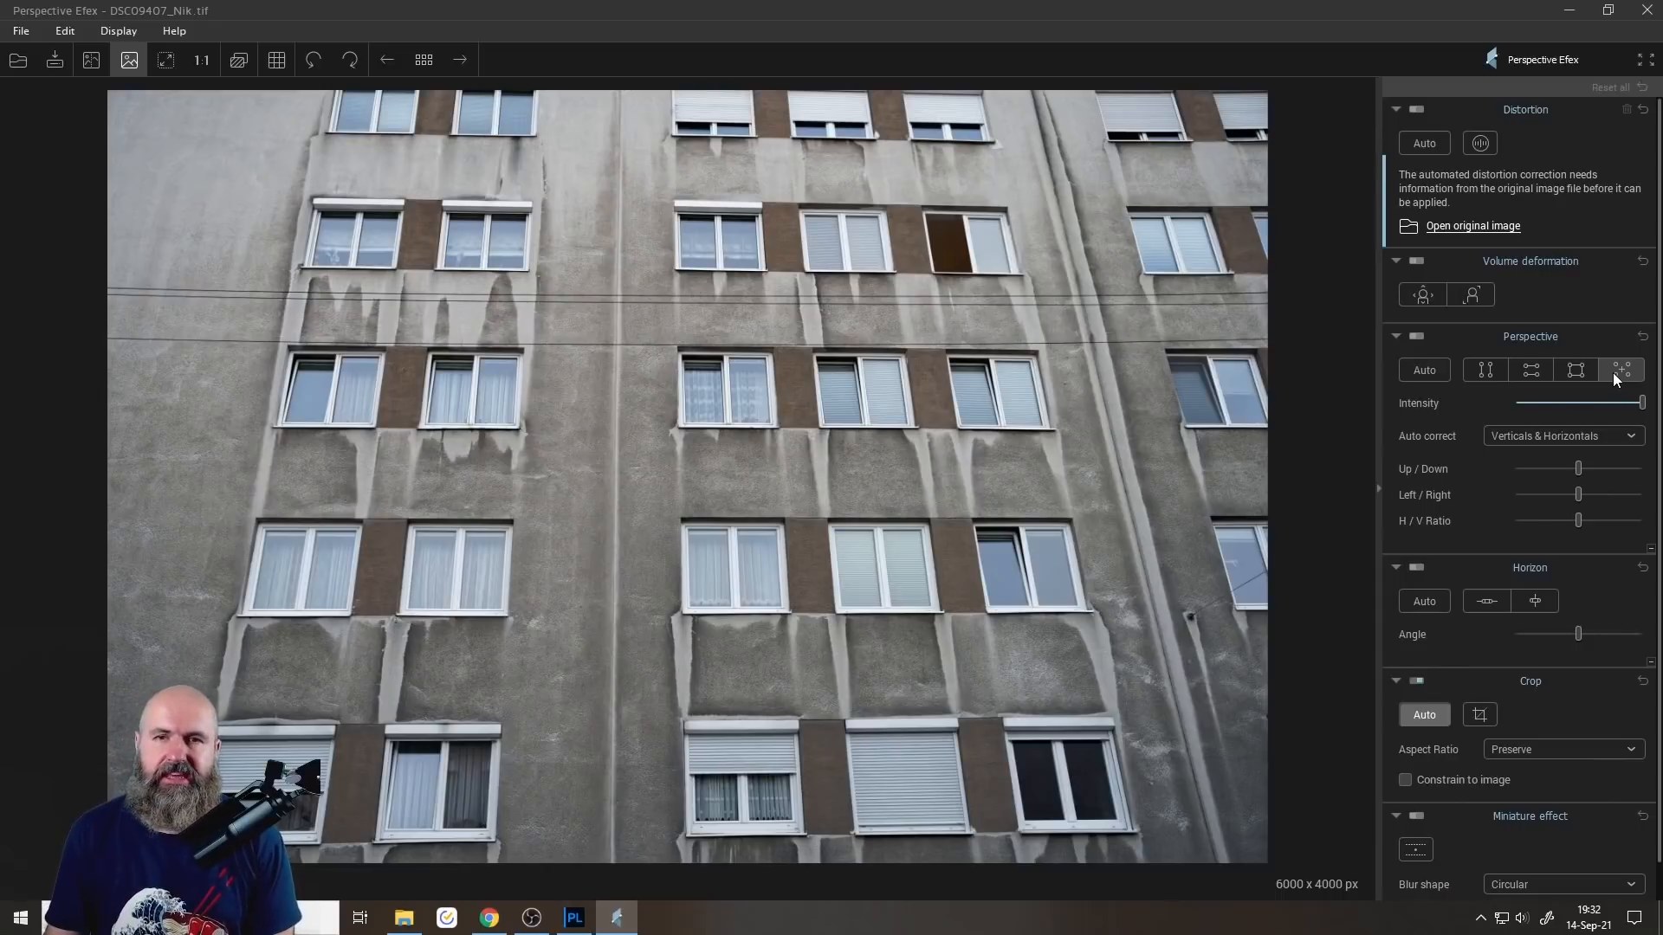
Straighten the facade with the rectangle perspective correction, fitting its corners around two rows of the middle three-window block, and apply it.
{"action": "left_click", "coordinate": [1568, 376]}
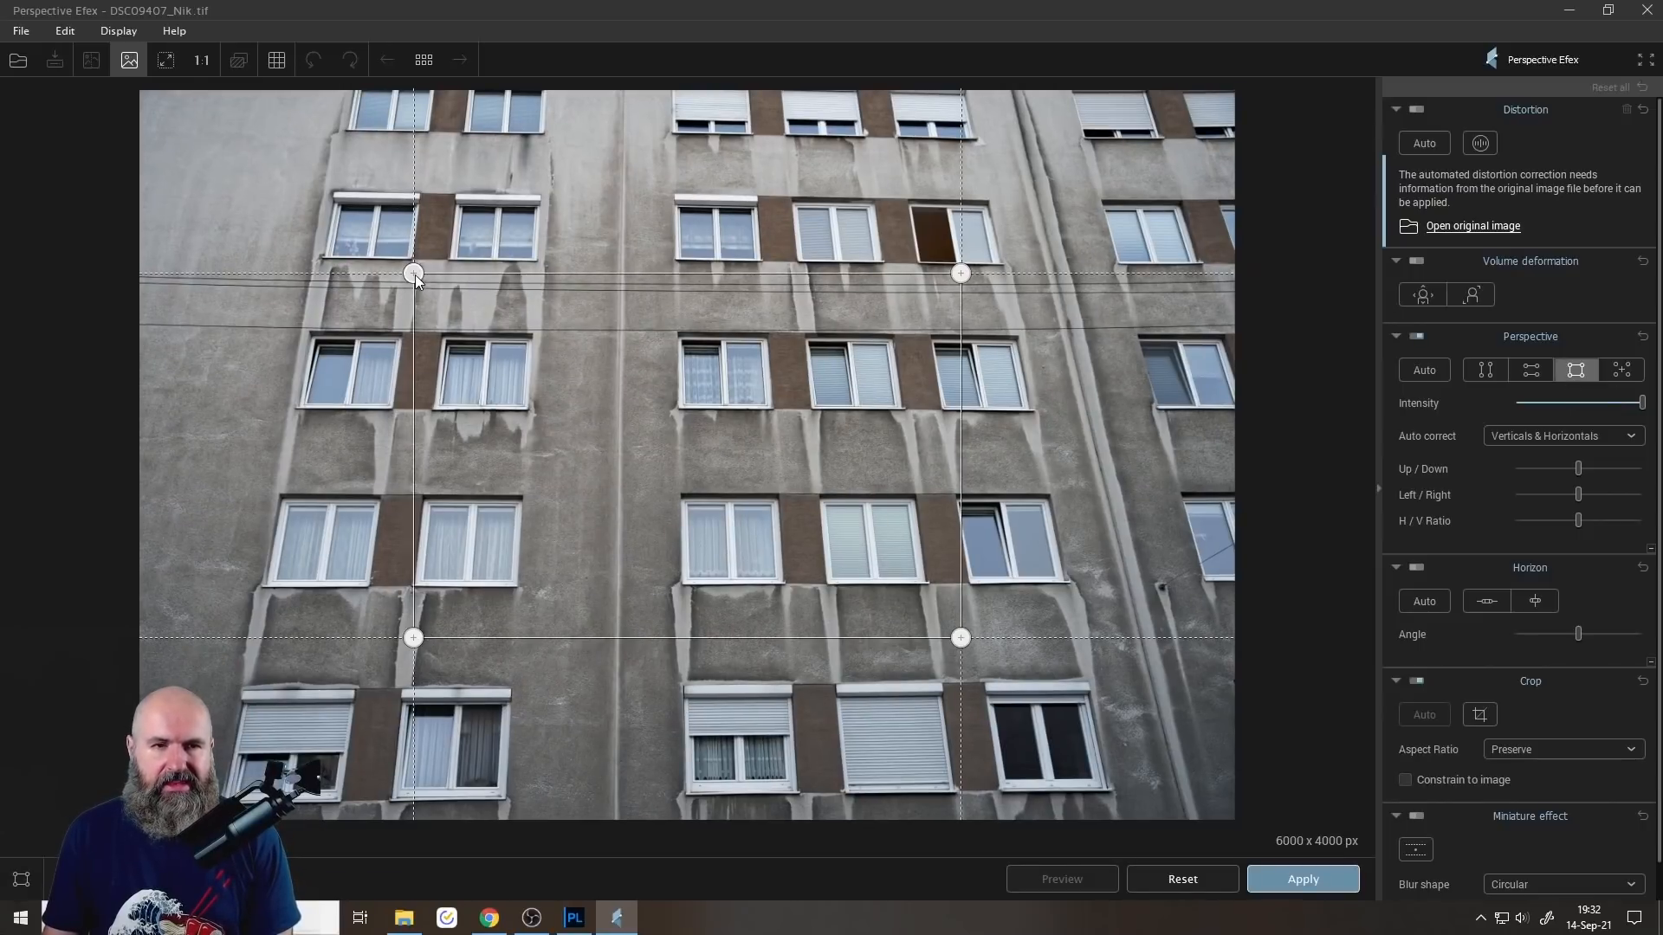
{"action": "left_click_drag", "start_coordinate": [414, 274], "coordinate": [678, 333]}
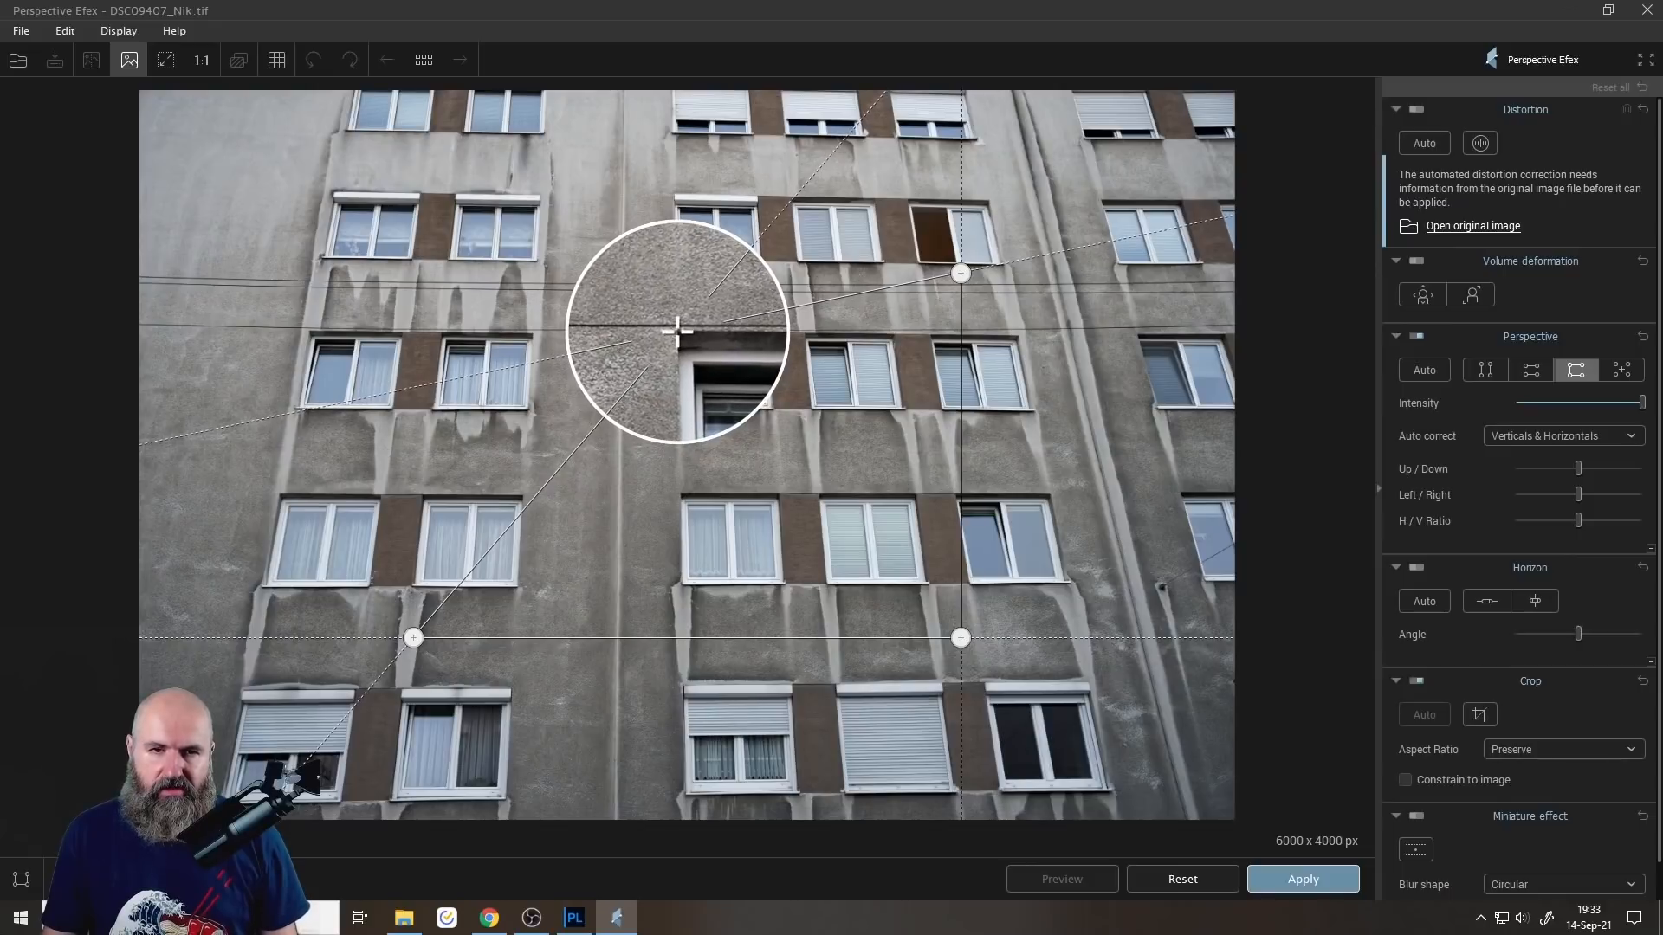
{"action": "left_click_drag", "start_coordinate": [678, 331], "coordinate": [677, 332]}
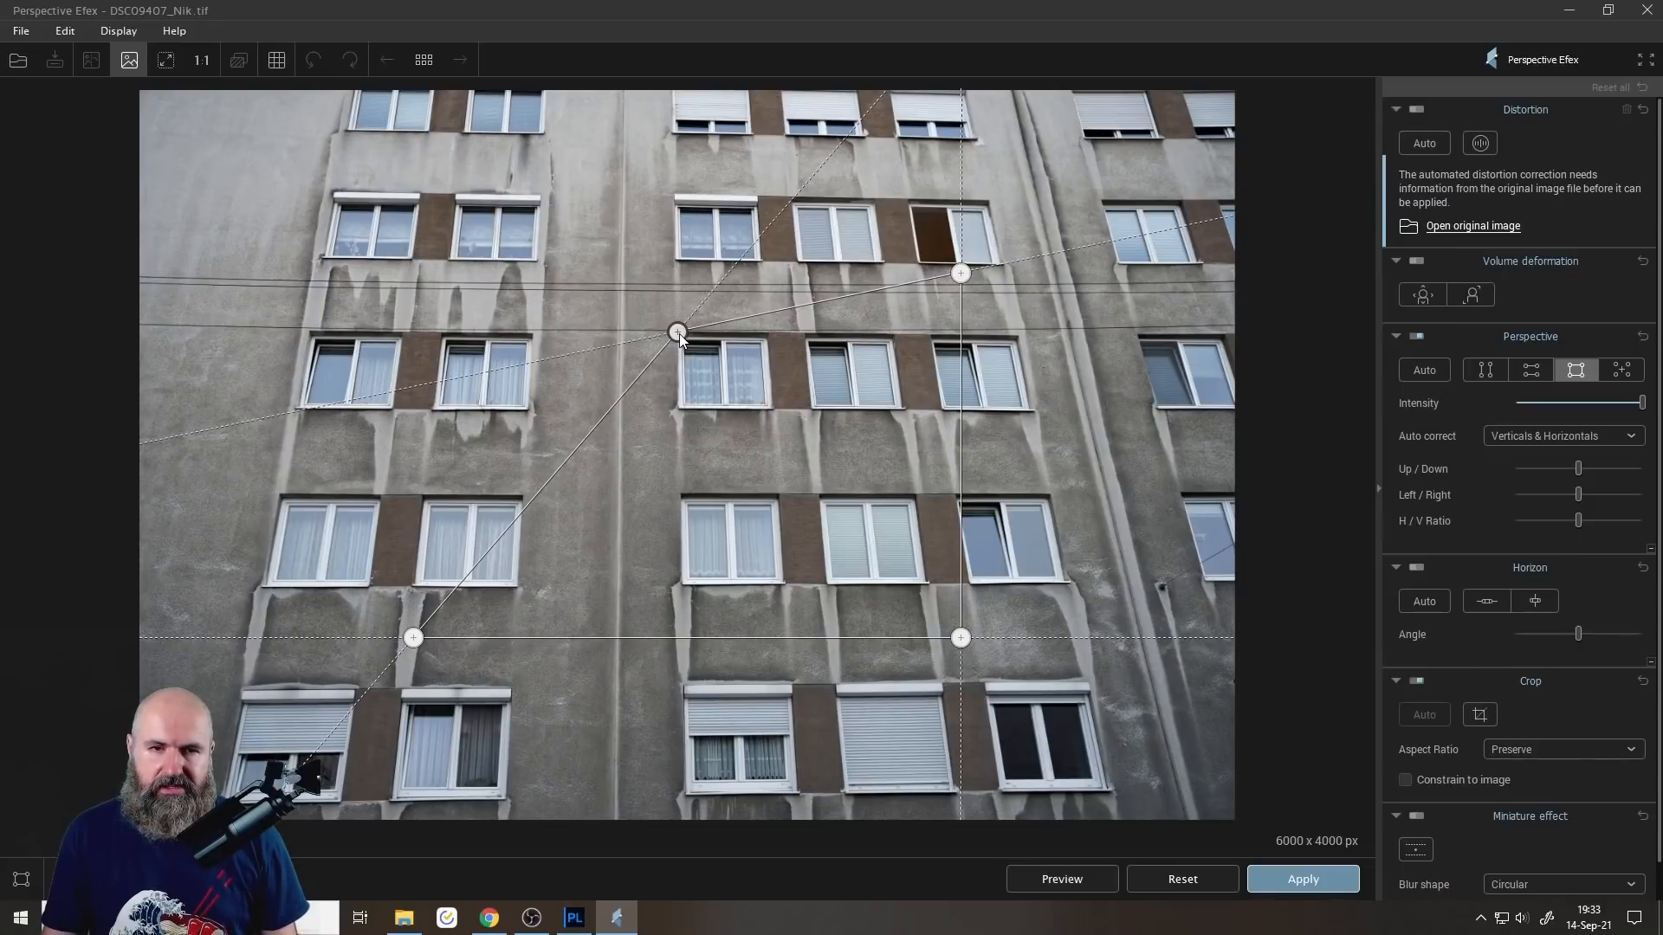
{"action": "left_click_drag", "start_coordinate": [413, 638], "coordinate": [683, 583]}
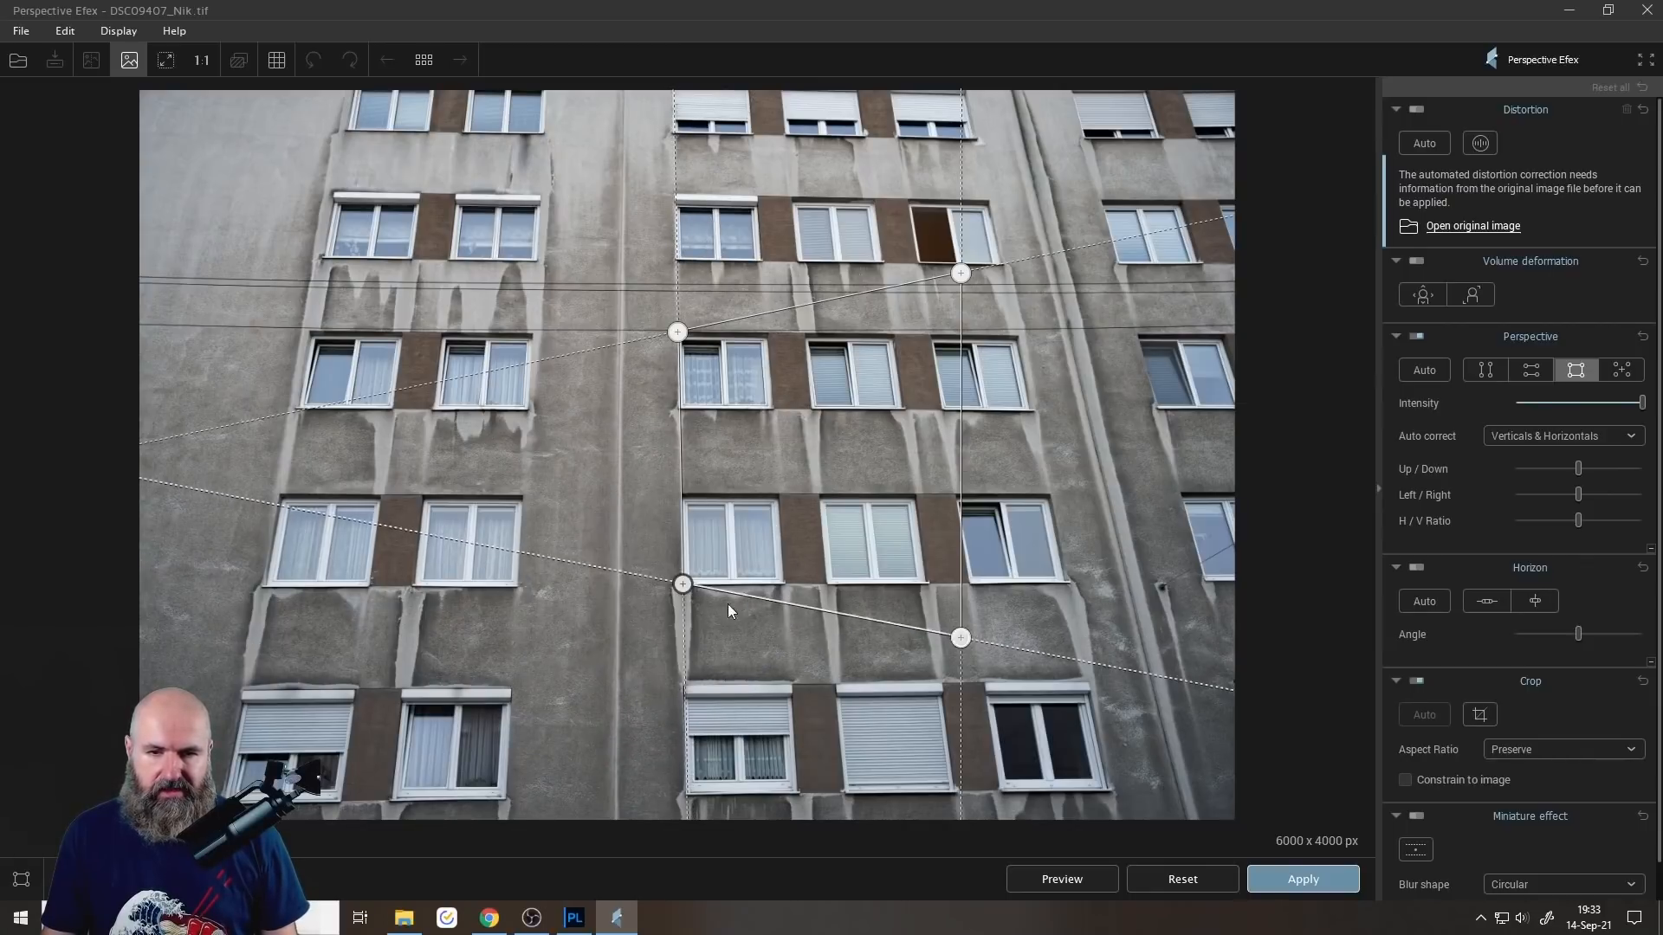
{"action": "left_click_drag", "start_coordinate": [961, 638], "coordinate": [1065, 583]}
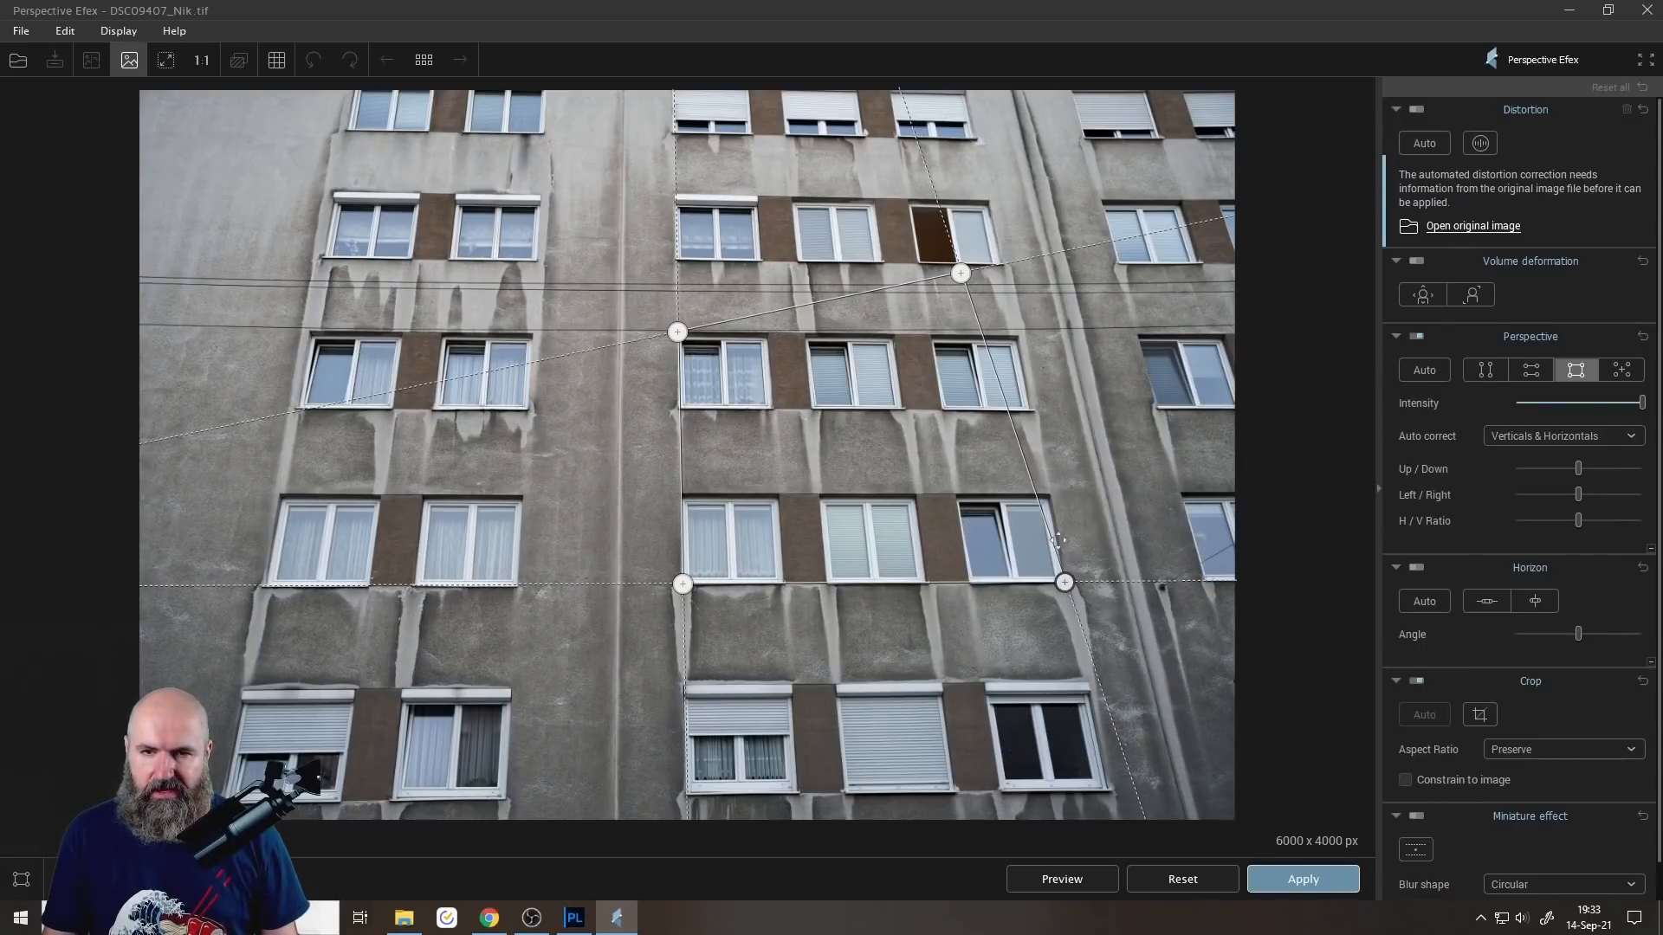
{"action": "left_click_drag", "start_coordinate": [961, 273], "coordinate": [1019, 336]}
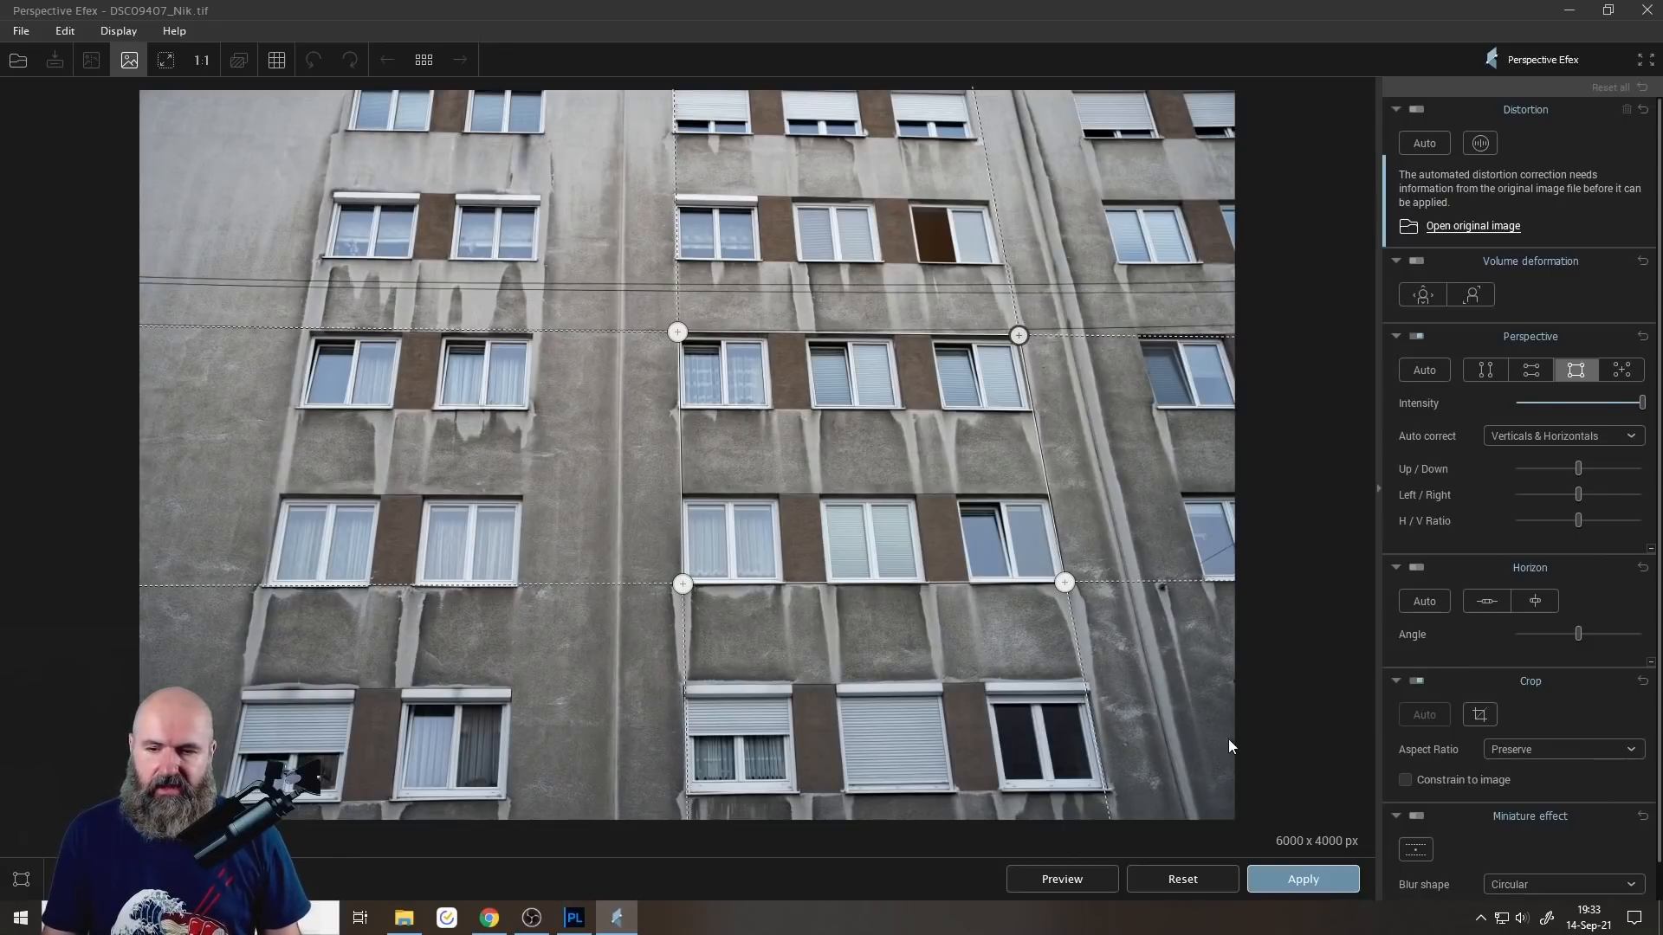
{"action": "left_click", "coordinate": [1071, 882]}
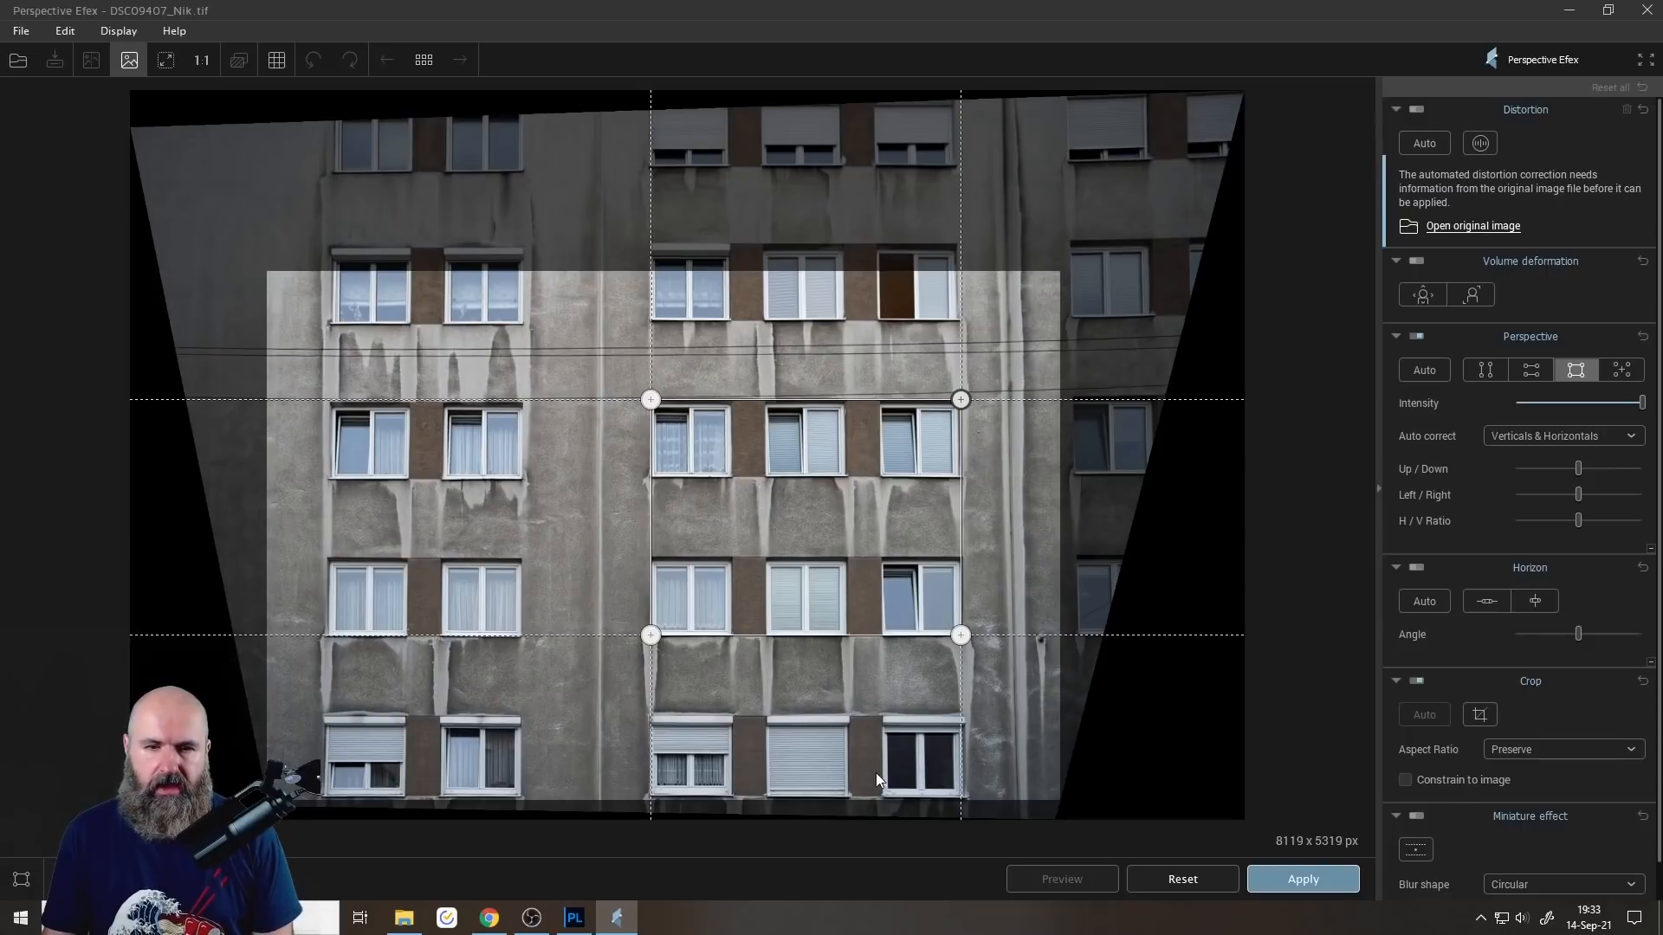
{"action": "left_click", "coordinate": [1313, 882]}
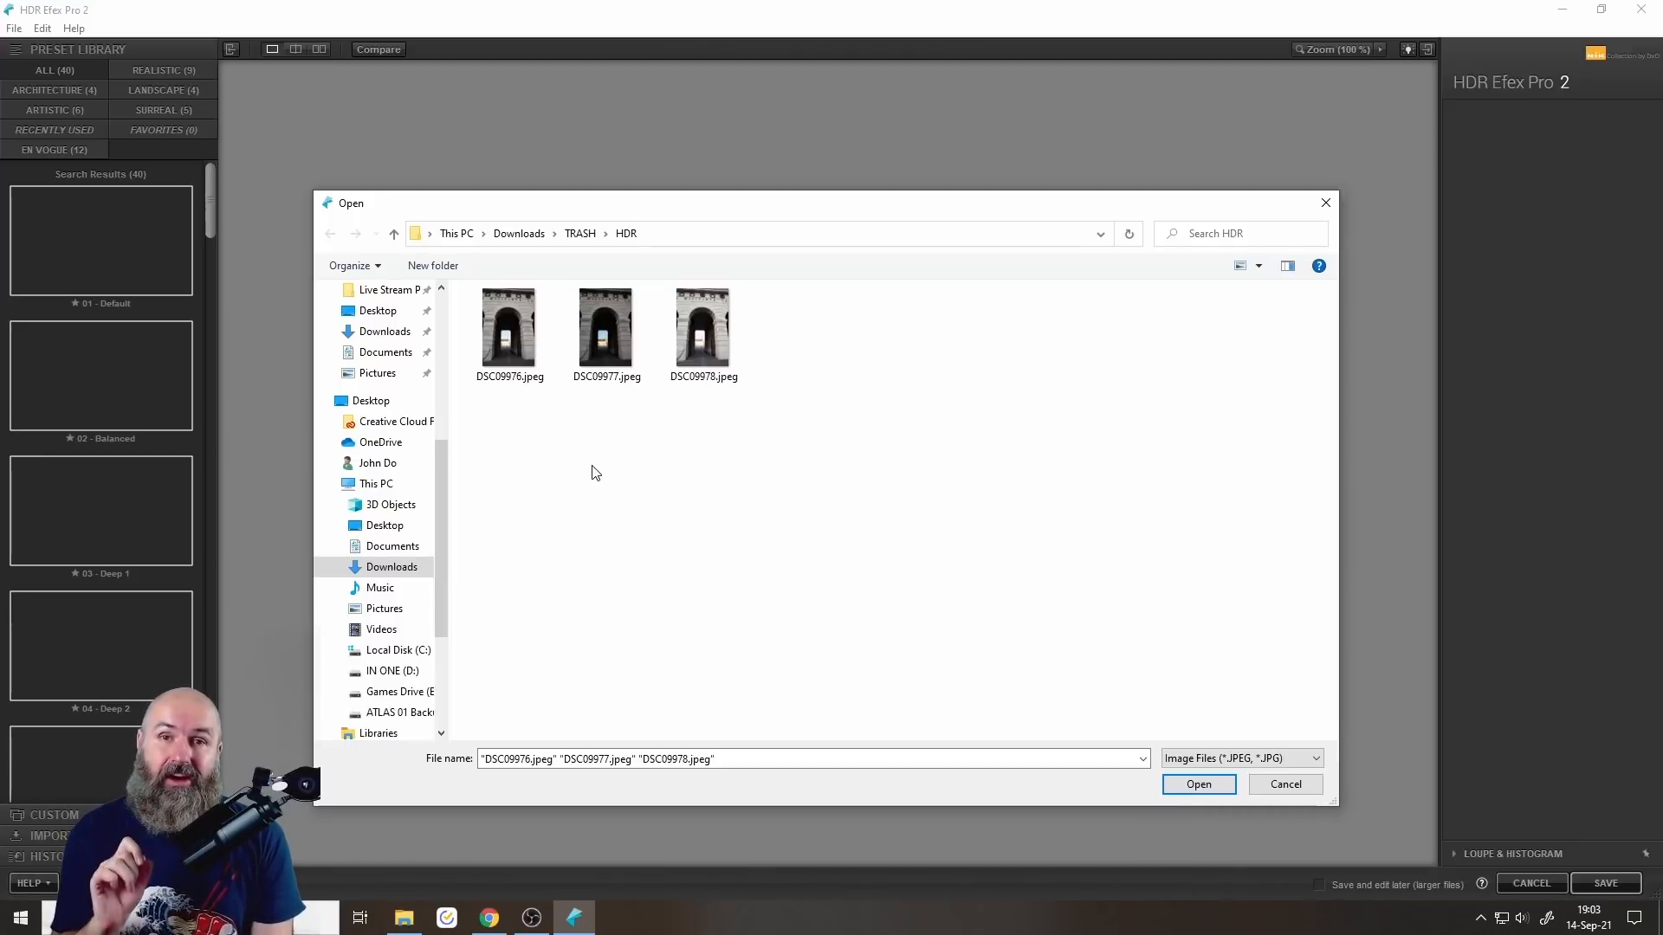
In HDR Efex Pro 2, open DSC09976.jpeg, DSC09977.jpeg and DSC09978.jpeg together and merge them into an HDR image.
{"action": "left_click_drag", "start_coordinate": [743, 453], "coordinate": [481, 346]}
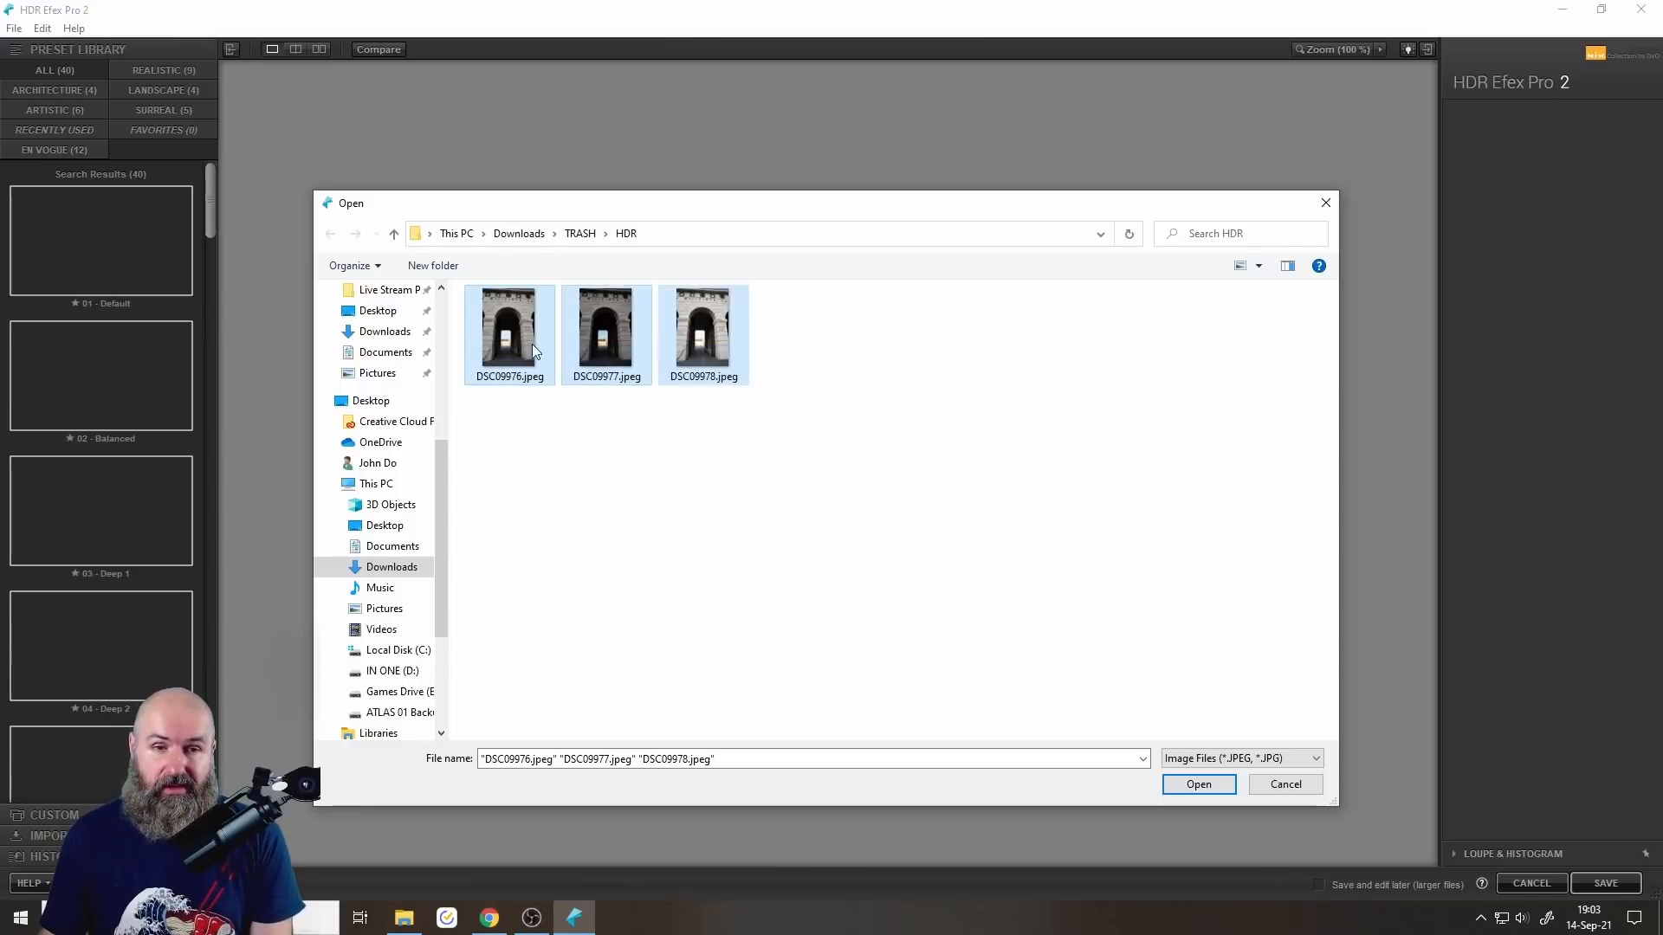
{"action": "left_click", "coordinate": [1211, 784]}
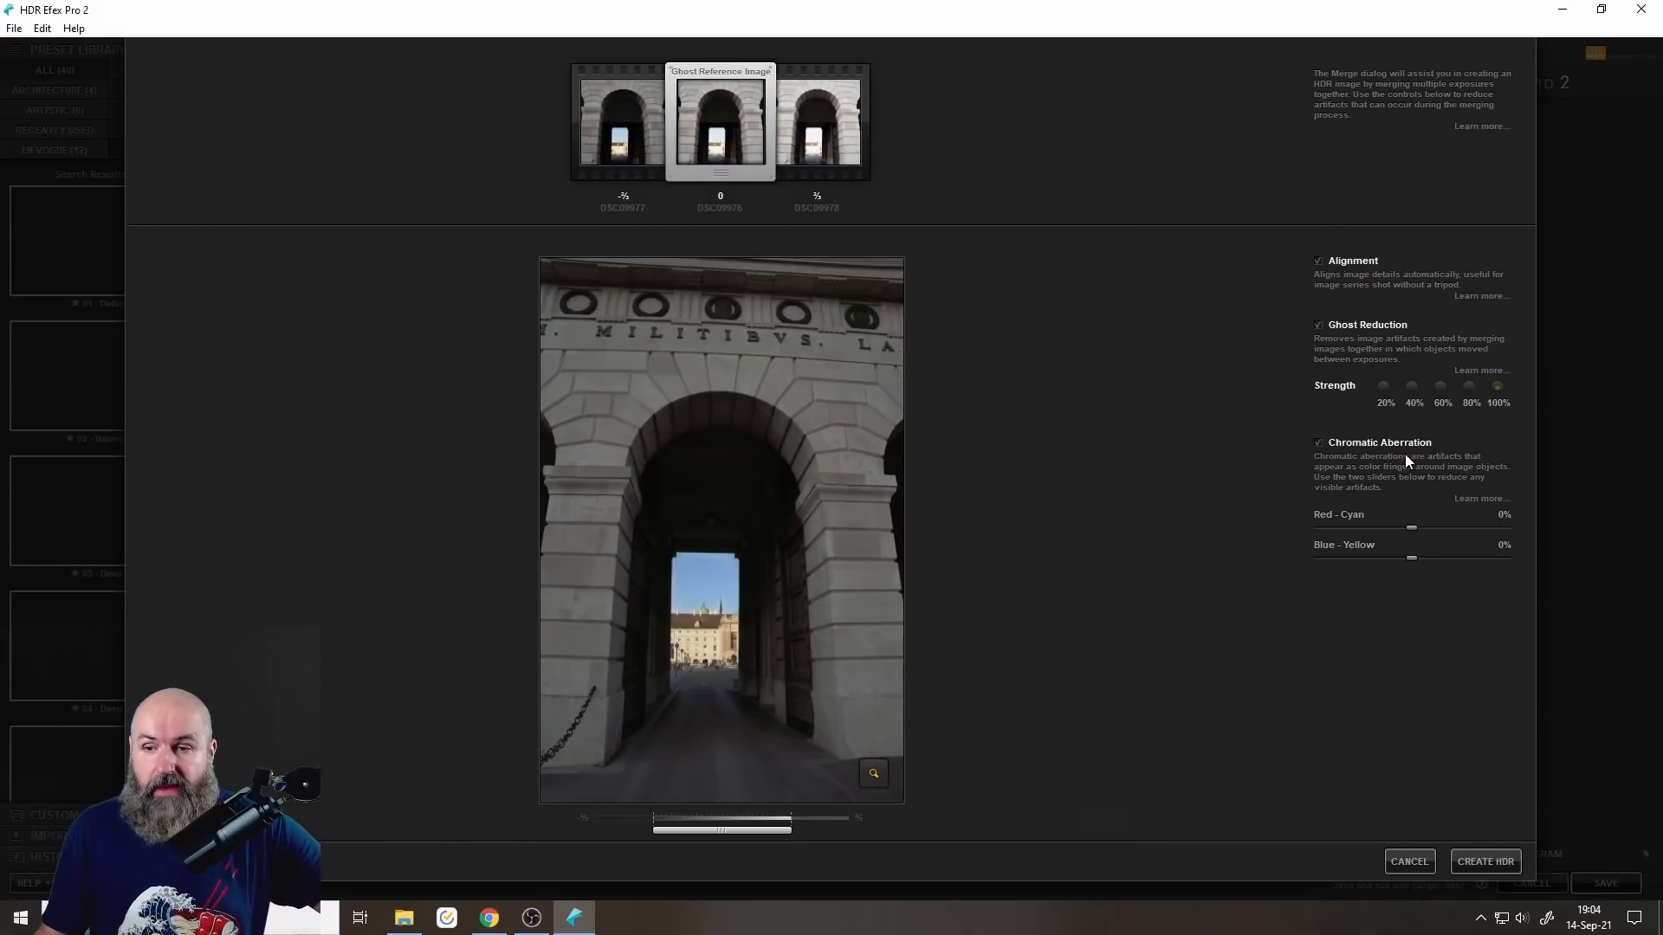
{"action": "left_click", "coordinate": [1494, 863]}
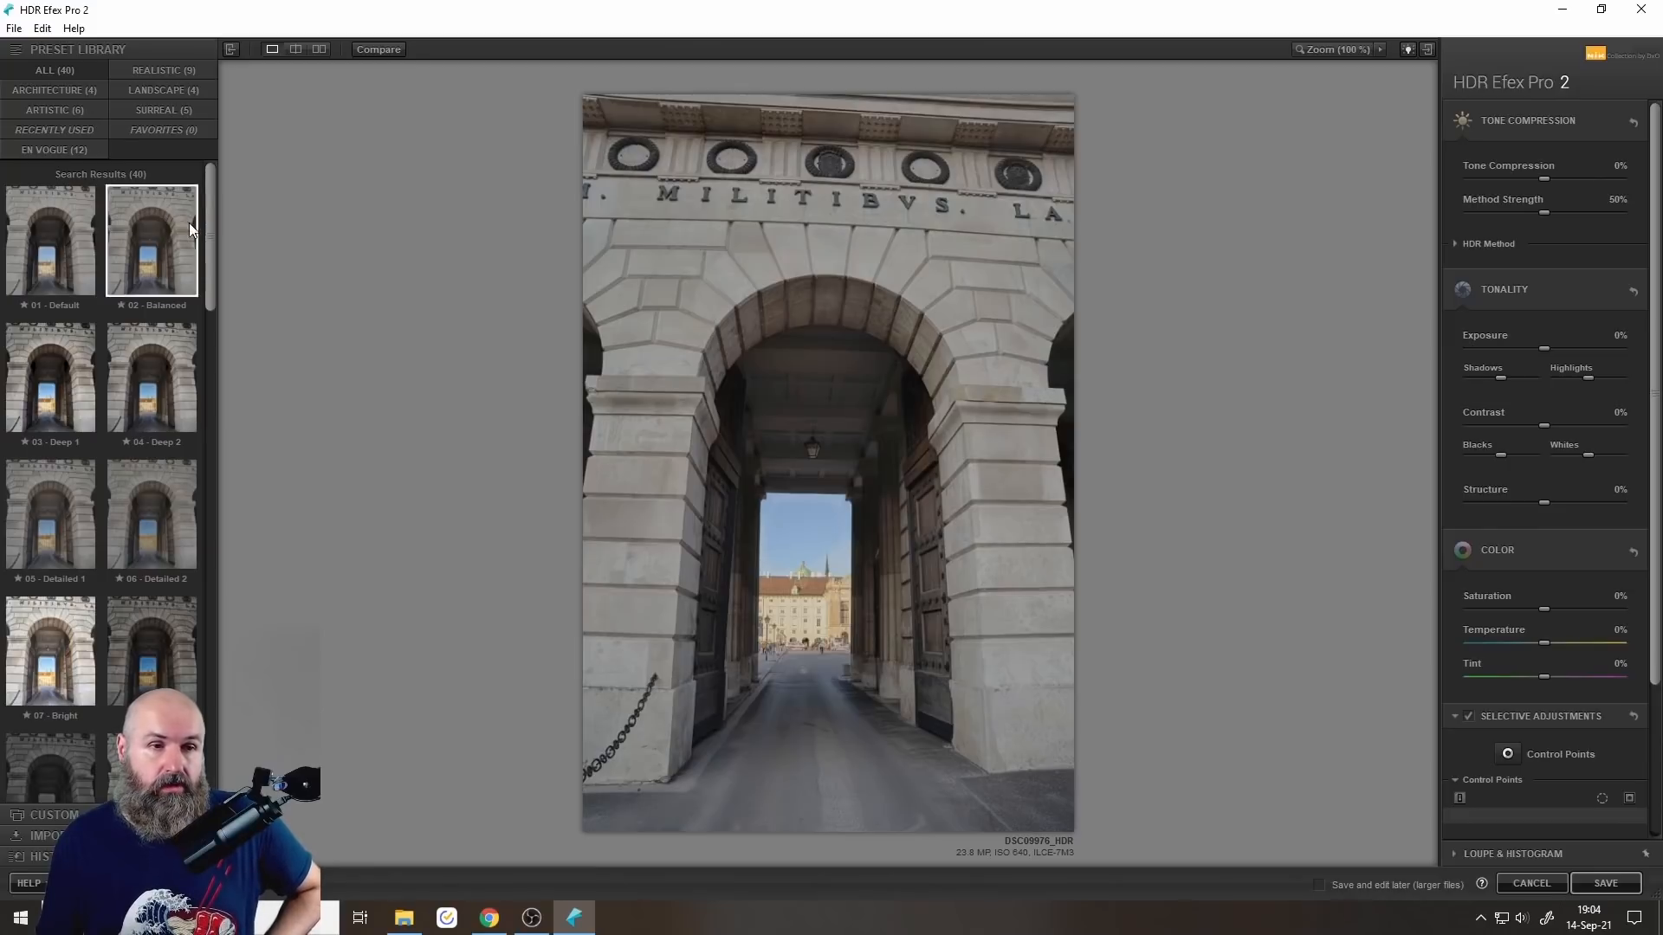
Apply the preset 38 - Warm Deep to the merged archway image.
{"action": "left_click_drag", "start_coordinate": [209, 217], "coordinate": [211, 733]}
{"action": "left_click", "coordinate": [164, 579]}
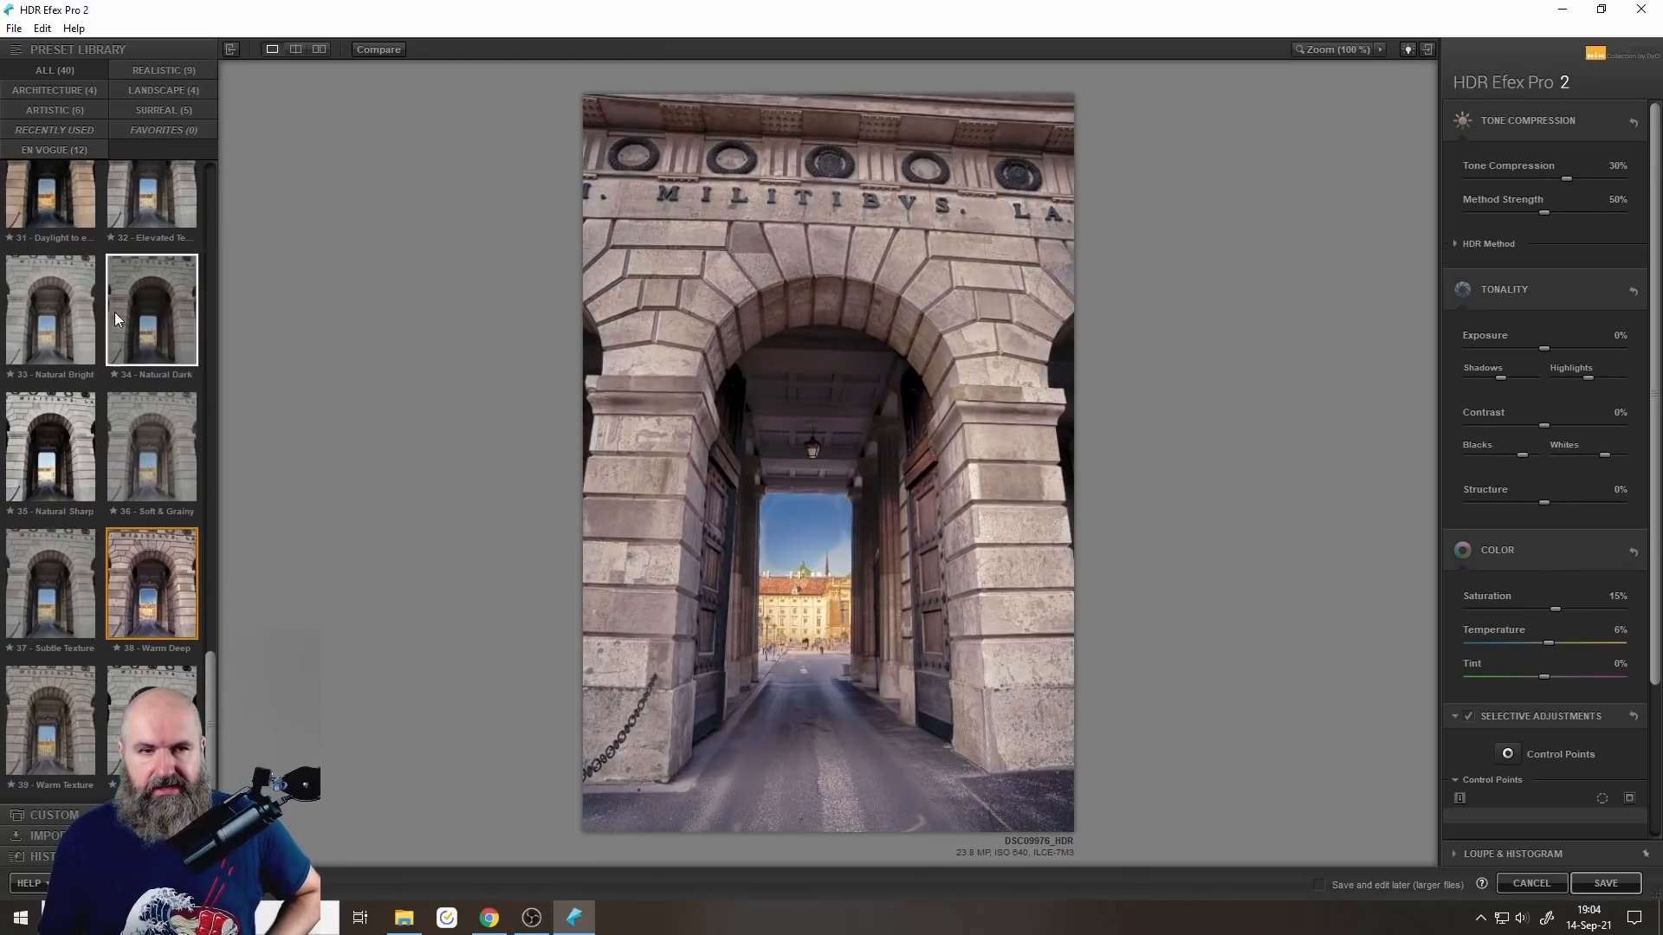
Compare the presets 31 - Daylight and 11 - Structurized 2 on the archway image, and settle on preset 31.
{"action": "left_click", "coordinate": [46, 194]}
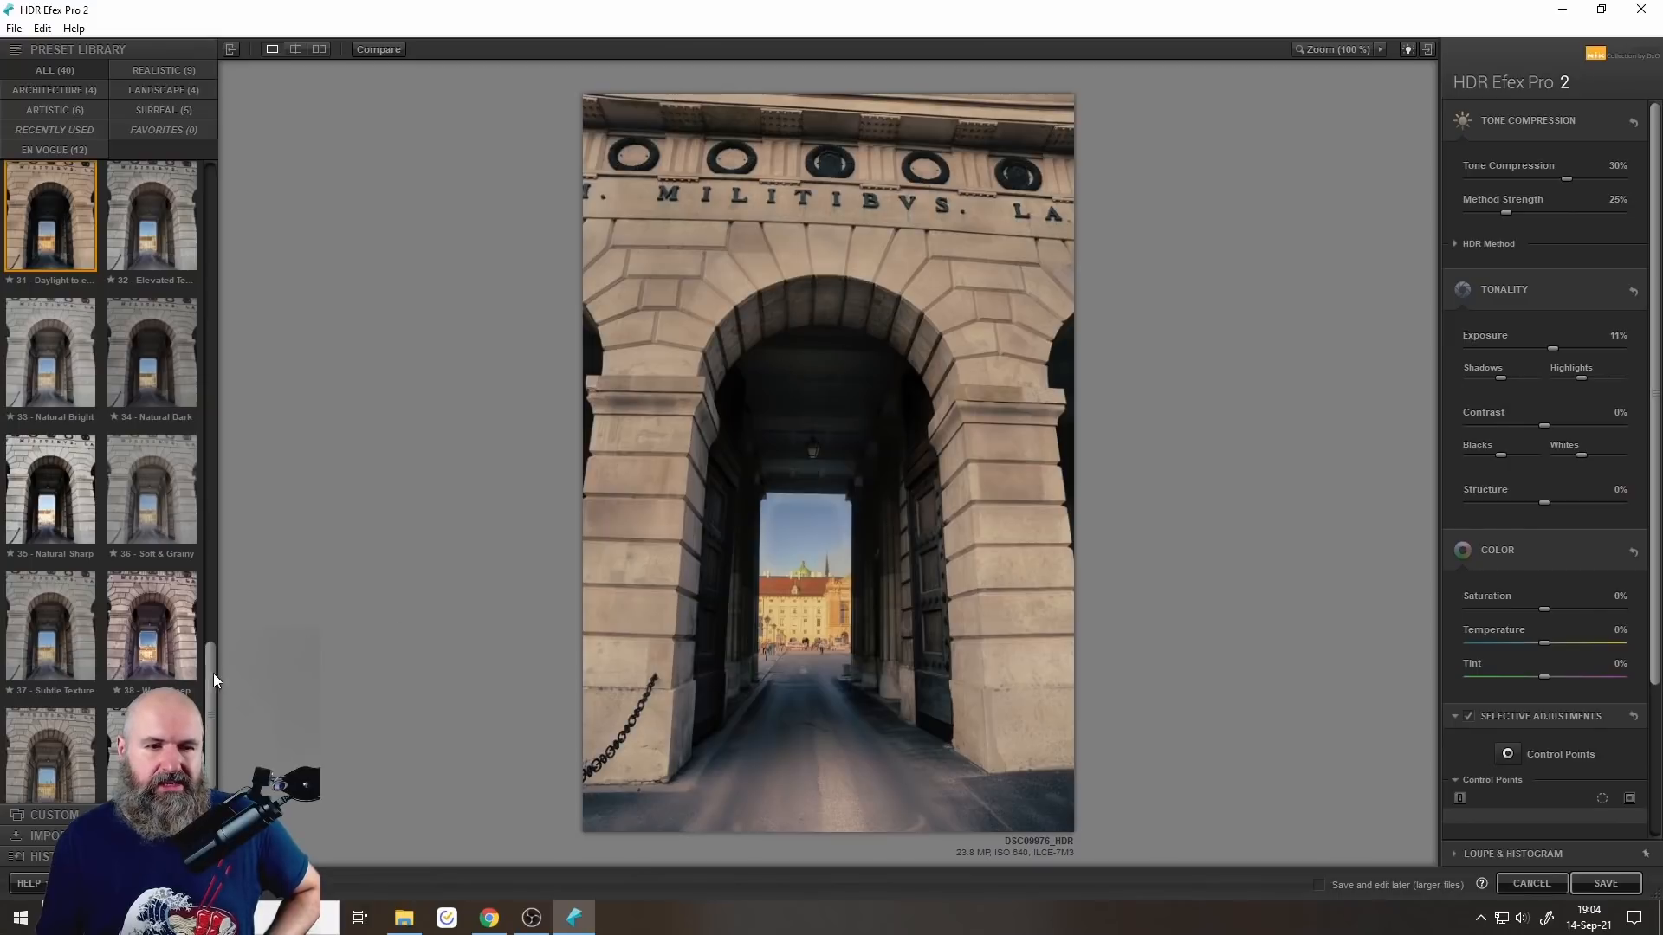
{"action": "scroll", "coordinate": [205, 598], "scroll_direction": "up", "scroll_amount": 2}
{"action": "left_click_drag", "start_coordinate": [201, 591], "coordinate": [224, 321]}
{"action": "left_click", "coordinate": [90, 361]}
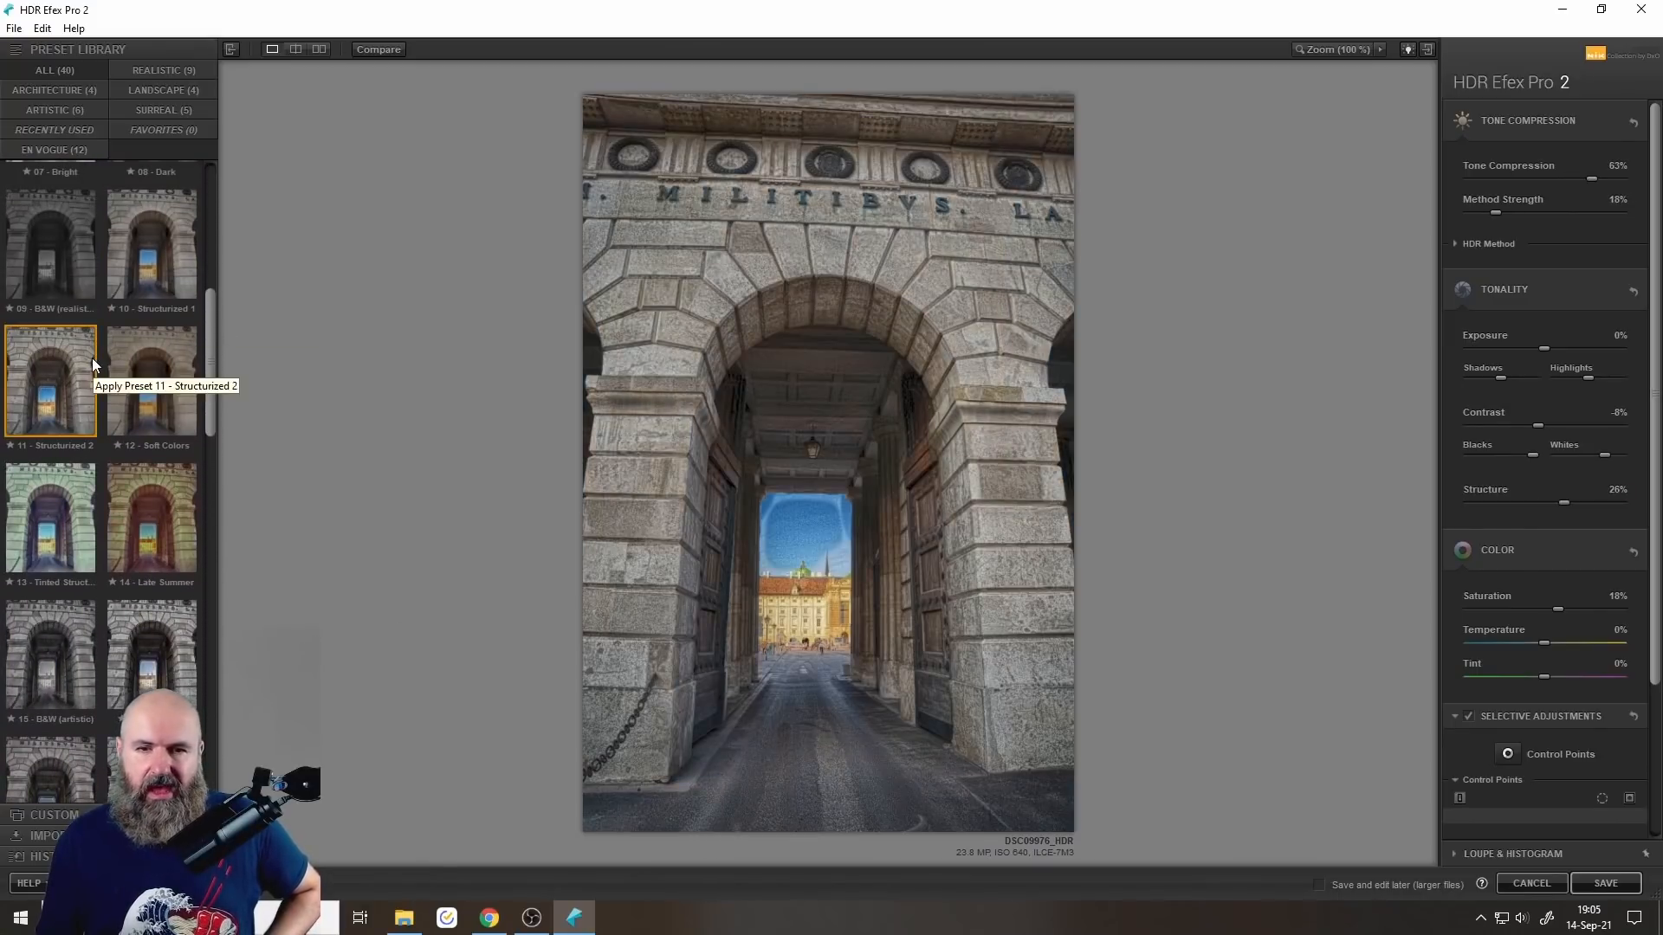
{"action": "left_click_drag", "start_coordinate": [210, 330], "coordinate": [185, 605]}
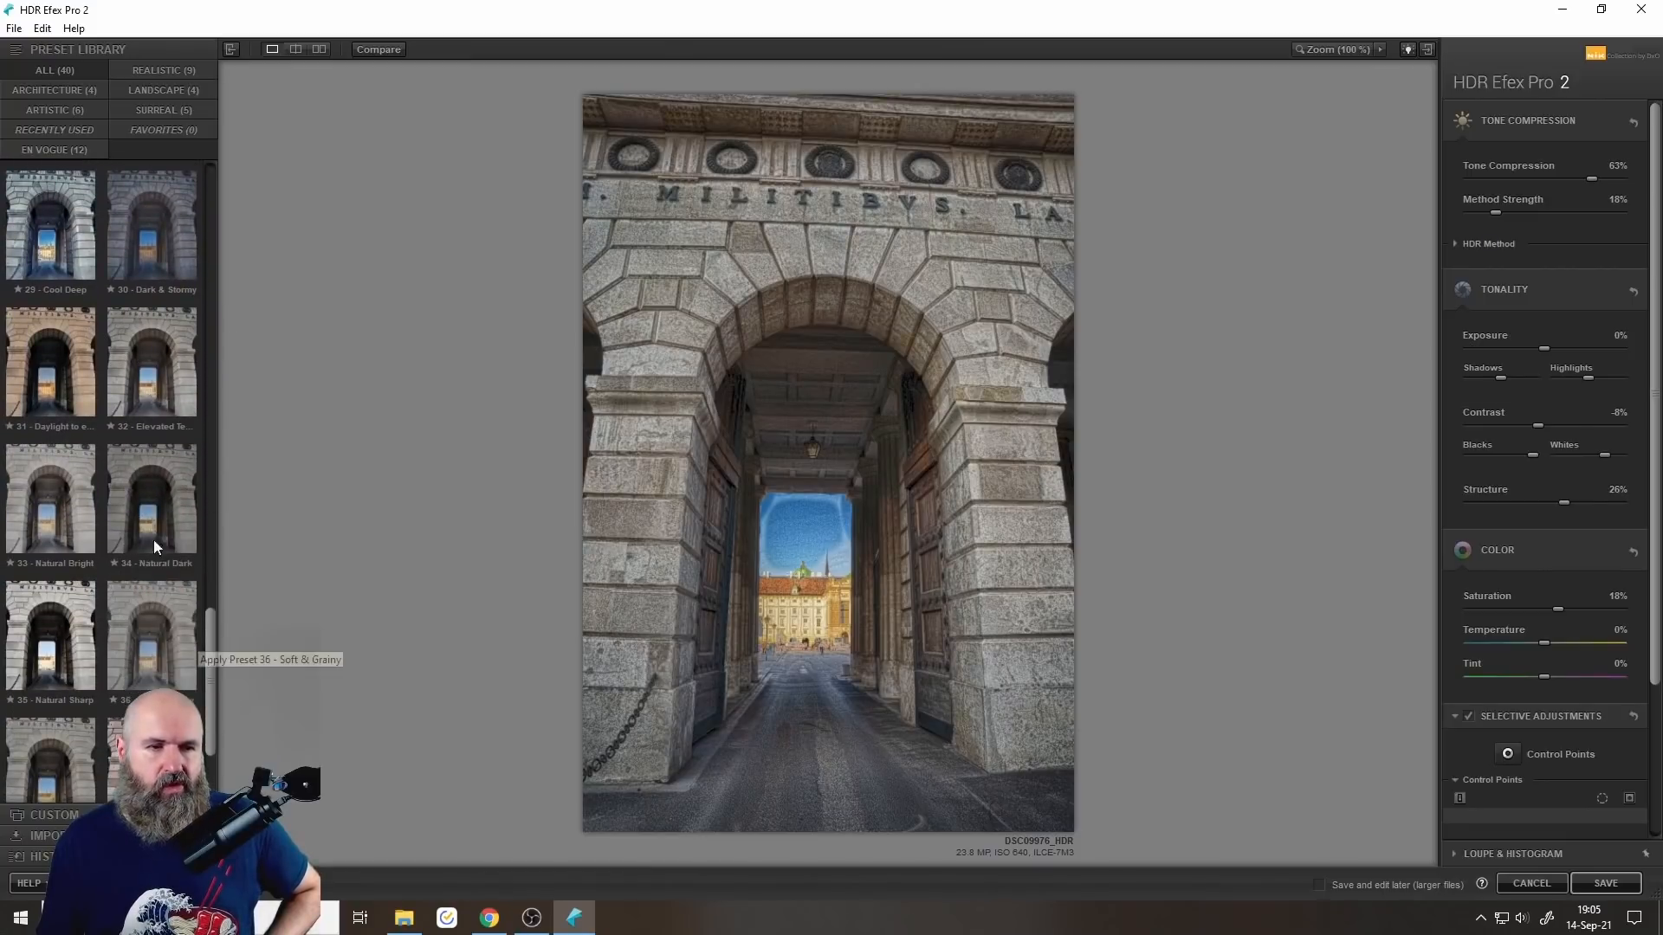
{"action": "left_click", "coordinate": [49, 383]}
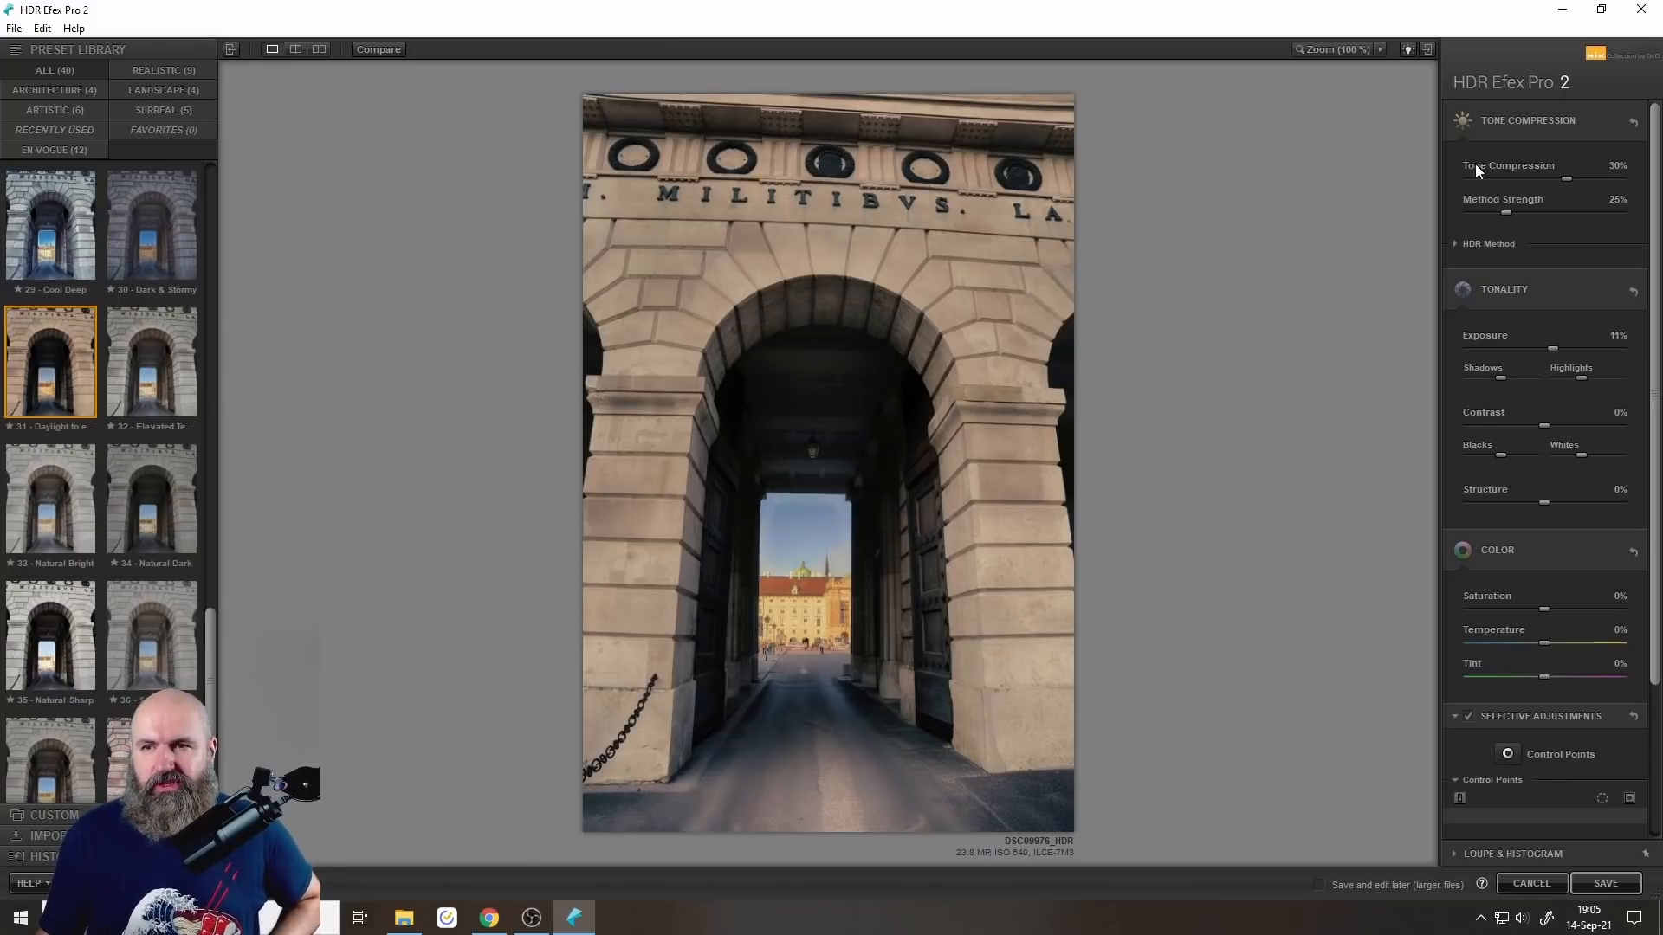
Set Tone Compression to 52% and Method Strength to 49%.
{"action": "scroll", "coordinate": [1626, 545], "scroll_direction": "down", "scroll_amount": 3}
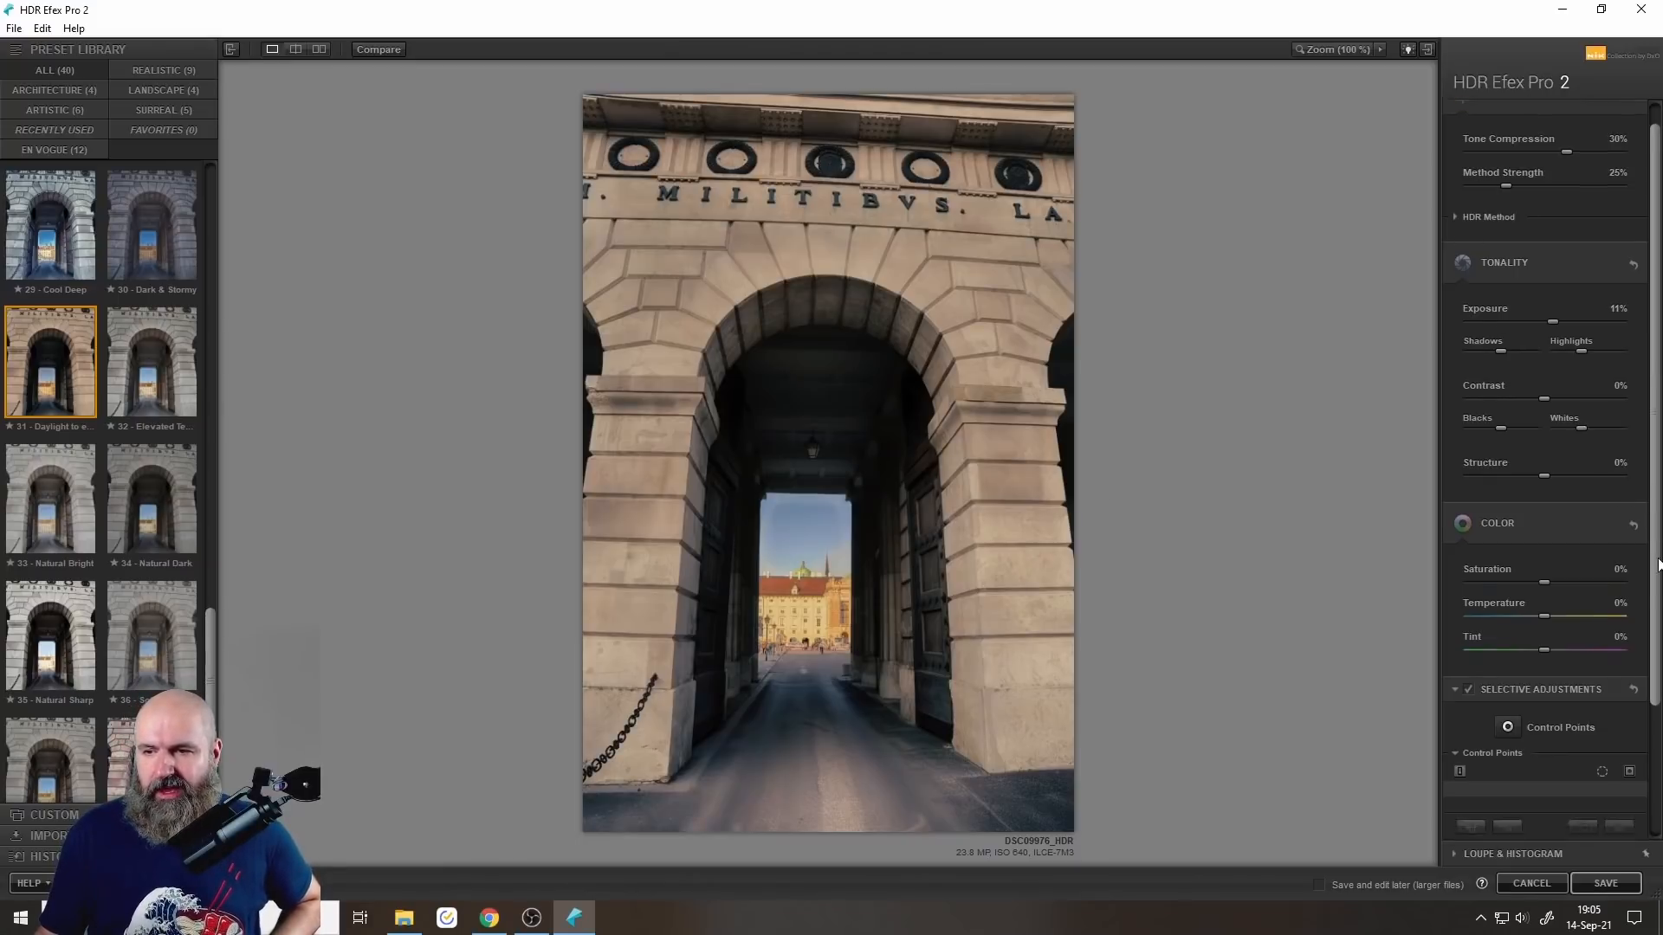
{"action": "scroll", "coordinate": [1602, 334], "scroll_direction": "up", "scroll_amount": 3}
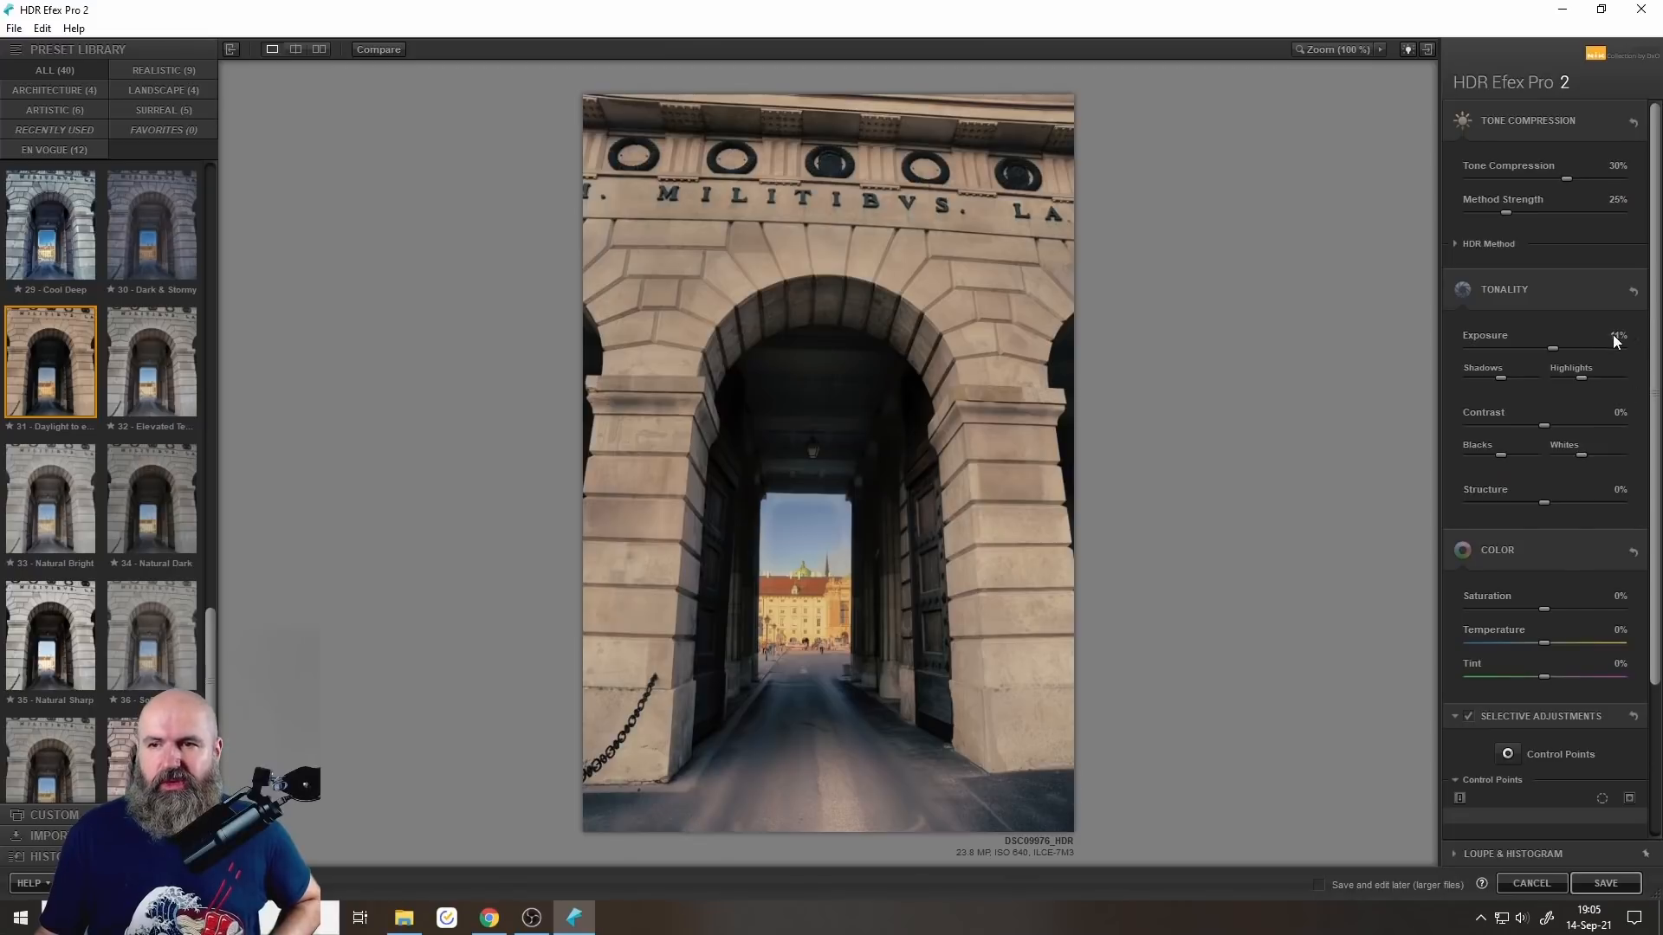
{"action": "left_click", "coordinate": [1502, 178]}
{"action": "left_click_drag", "start_coordinate": [1504, 178], "coordinate": [1584, 182]}
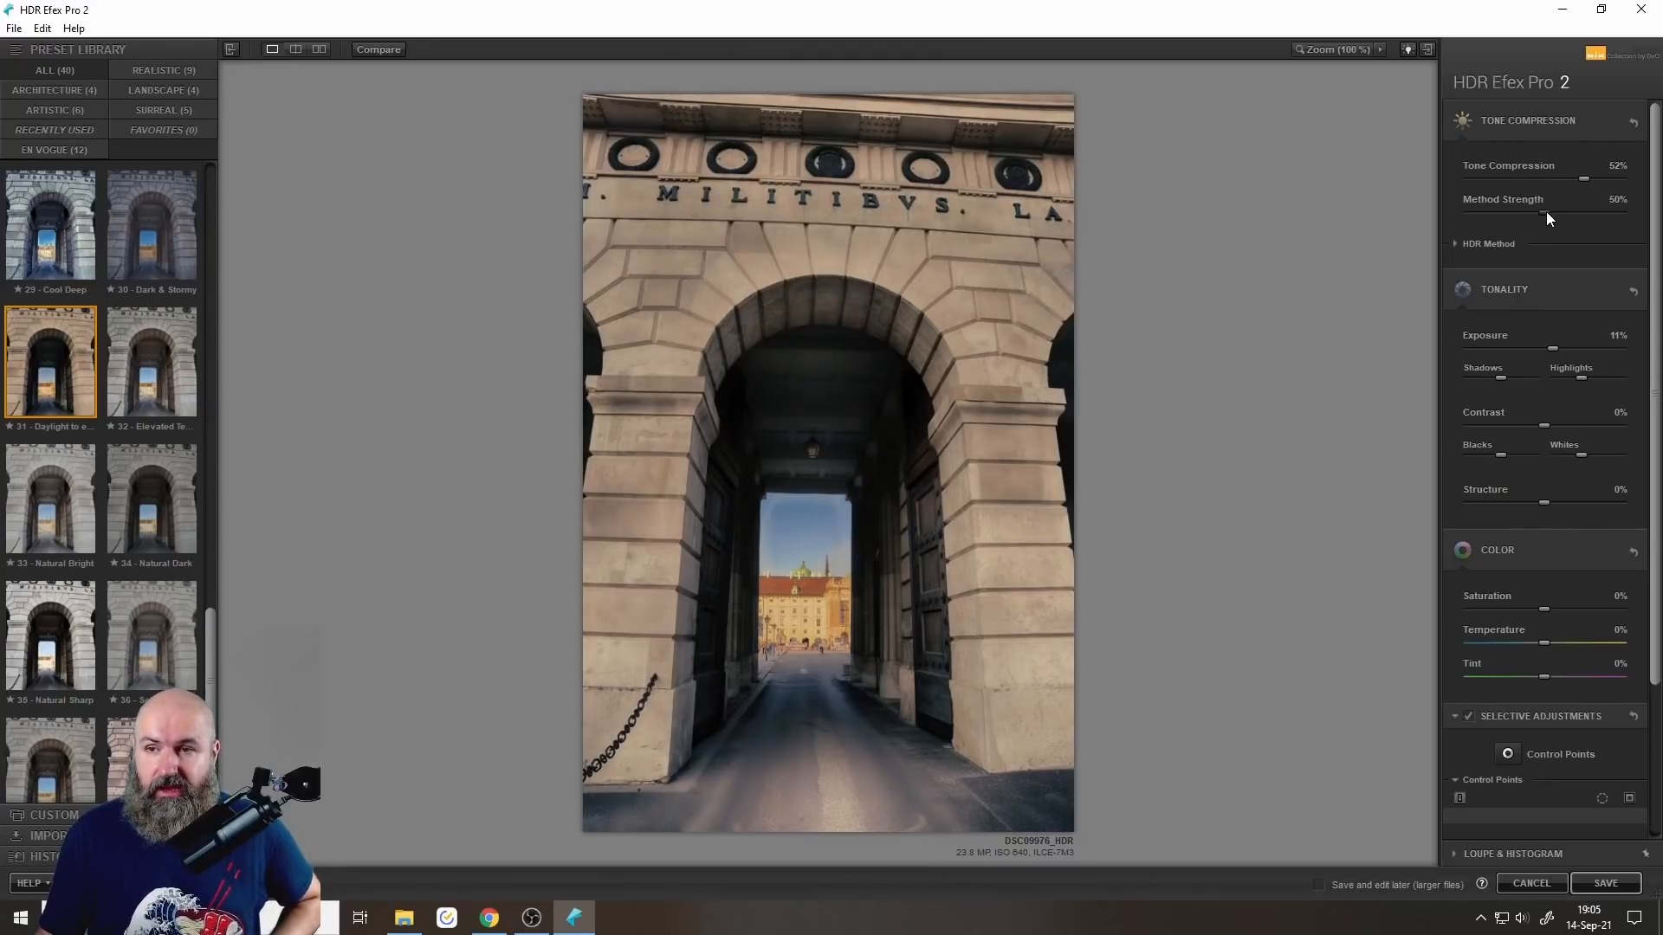
{"action": "left_click_drag", "start_coordinate": [1595, 211], "coordinate": [1478, 206]}
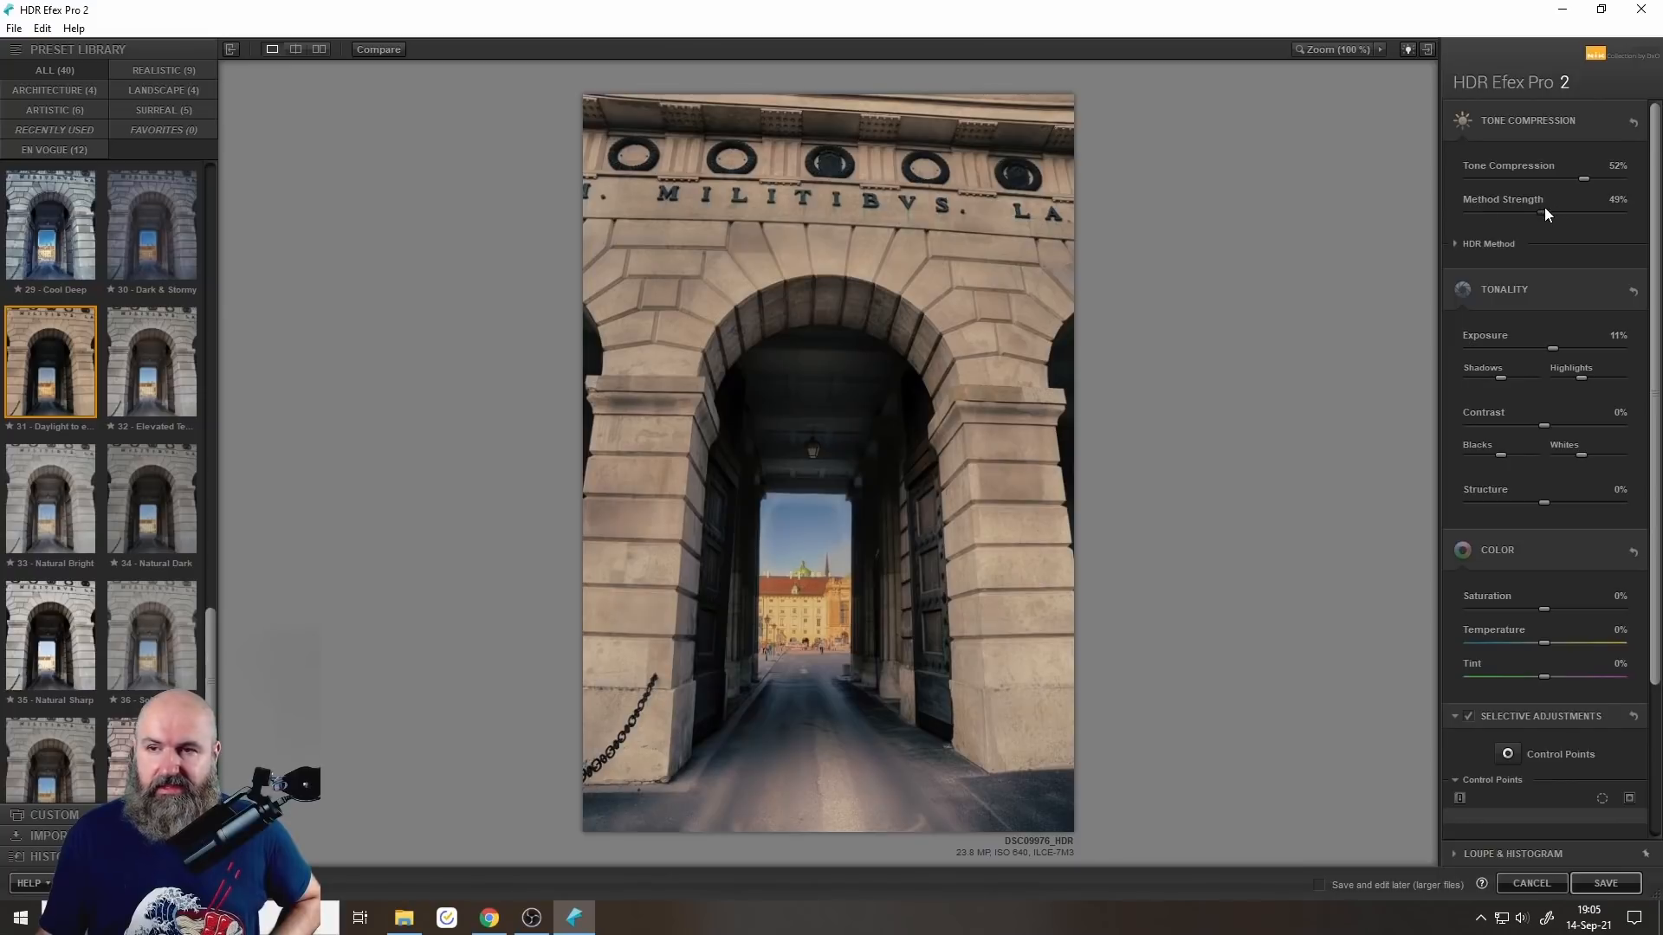
In the HDR Method settings, set Depth to Subtle and Detail to Accentuated, trying Grungy detail along the way.
{"action": "left_click", "coordinate": [1486, 244]}
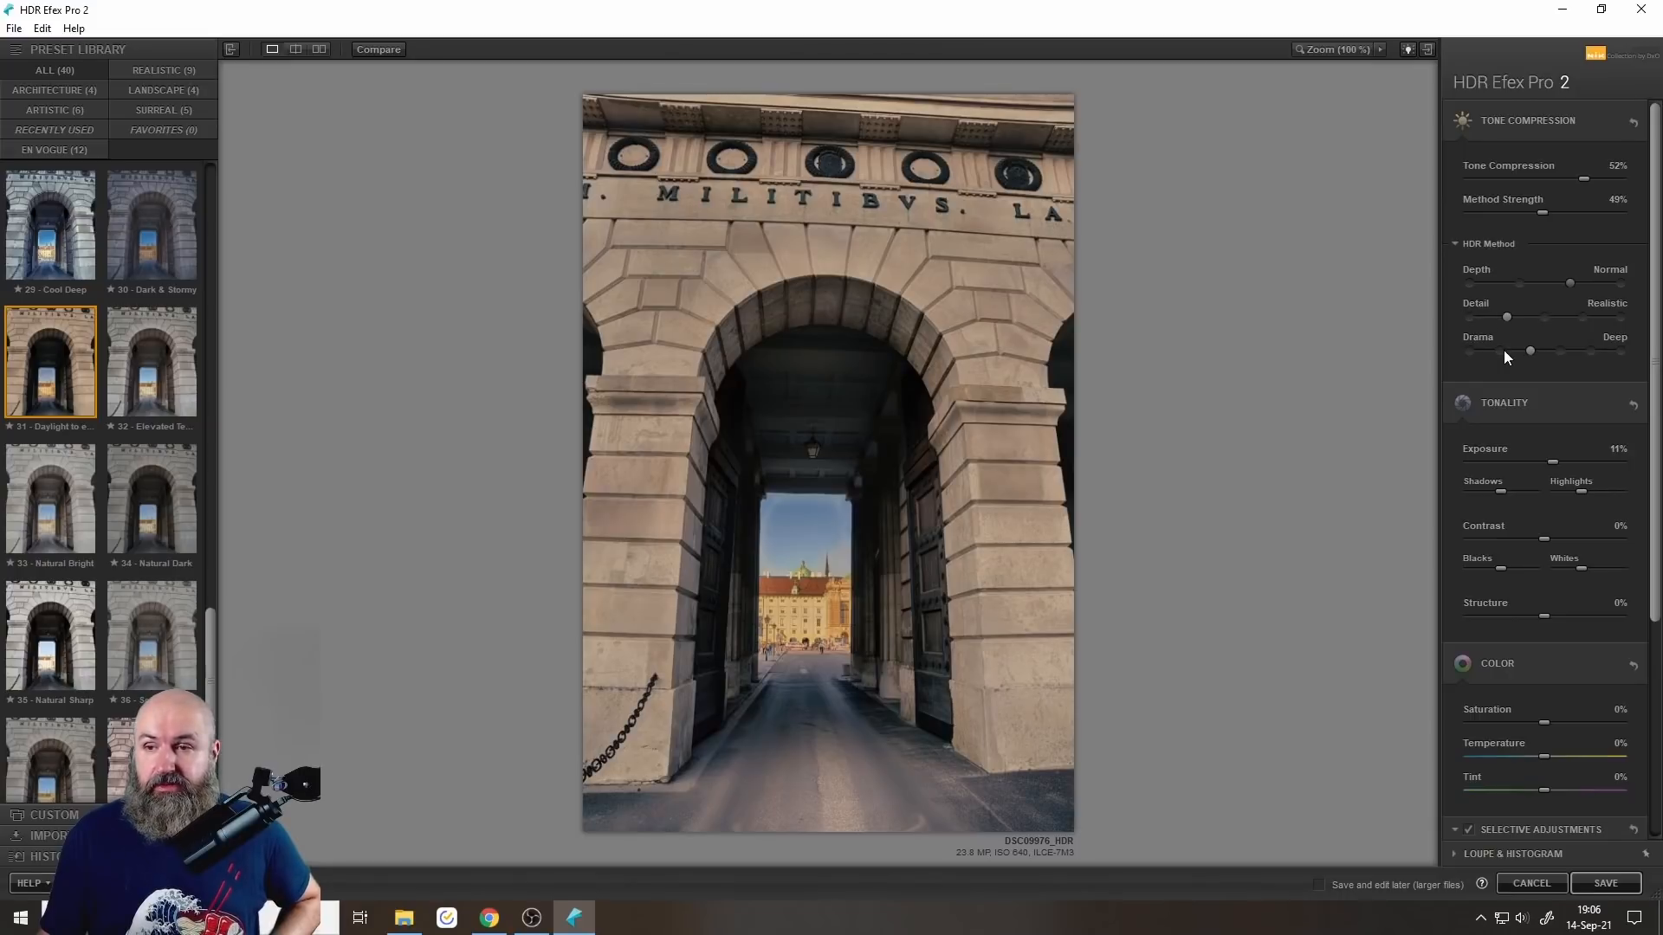
{"action": "left_click", "coordinate": [1523, 284]}
{"action": "left_click", "coordinate": [1575, 284]}
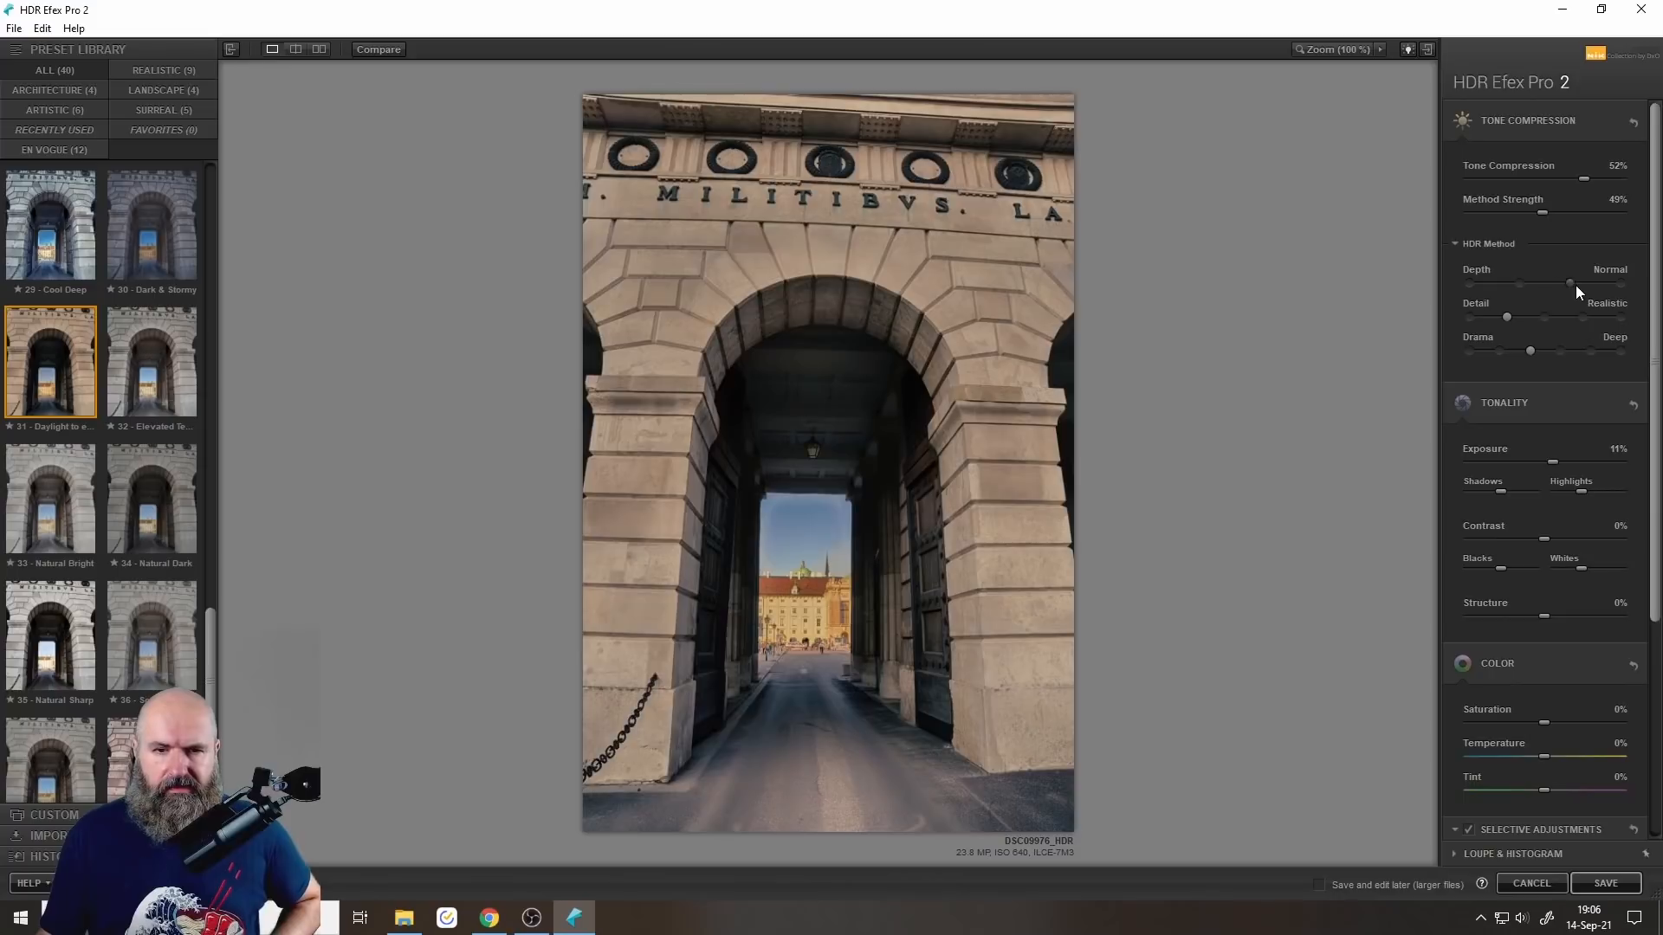
{"action": "left_click", "coordinate": [1521, 283]}
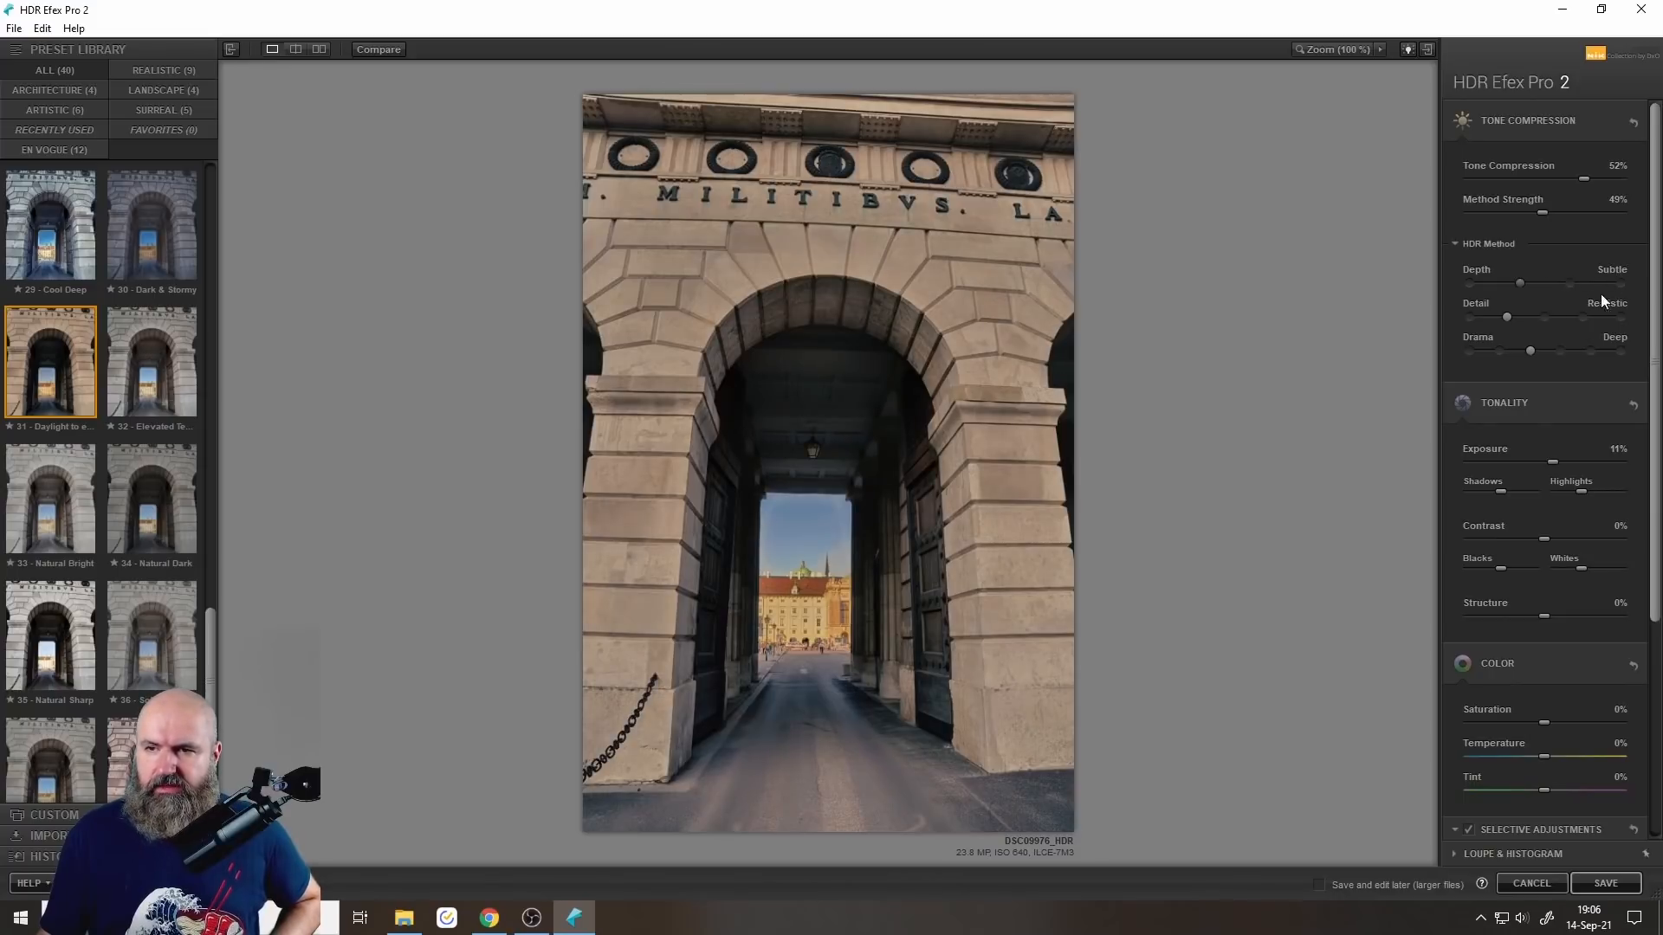
{"action": "left_click", "coordinate": [1622, 318]}
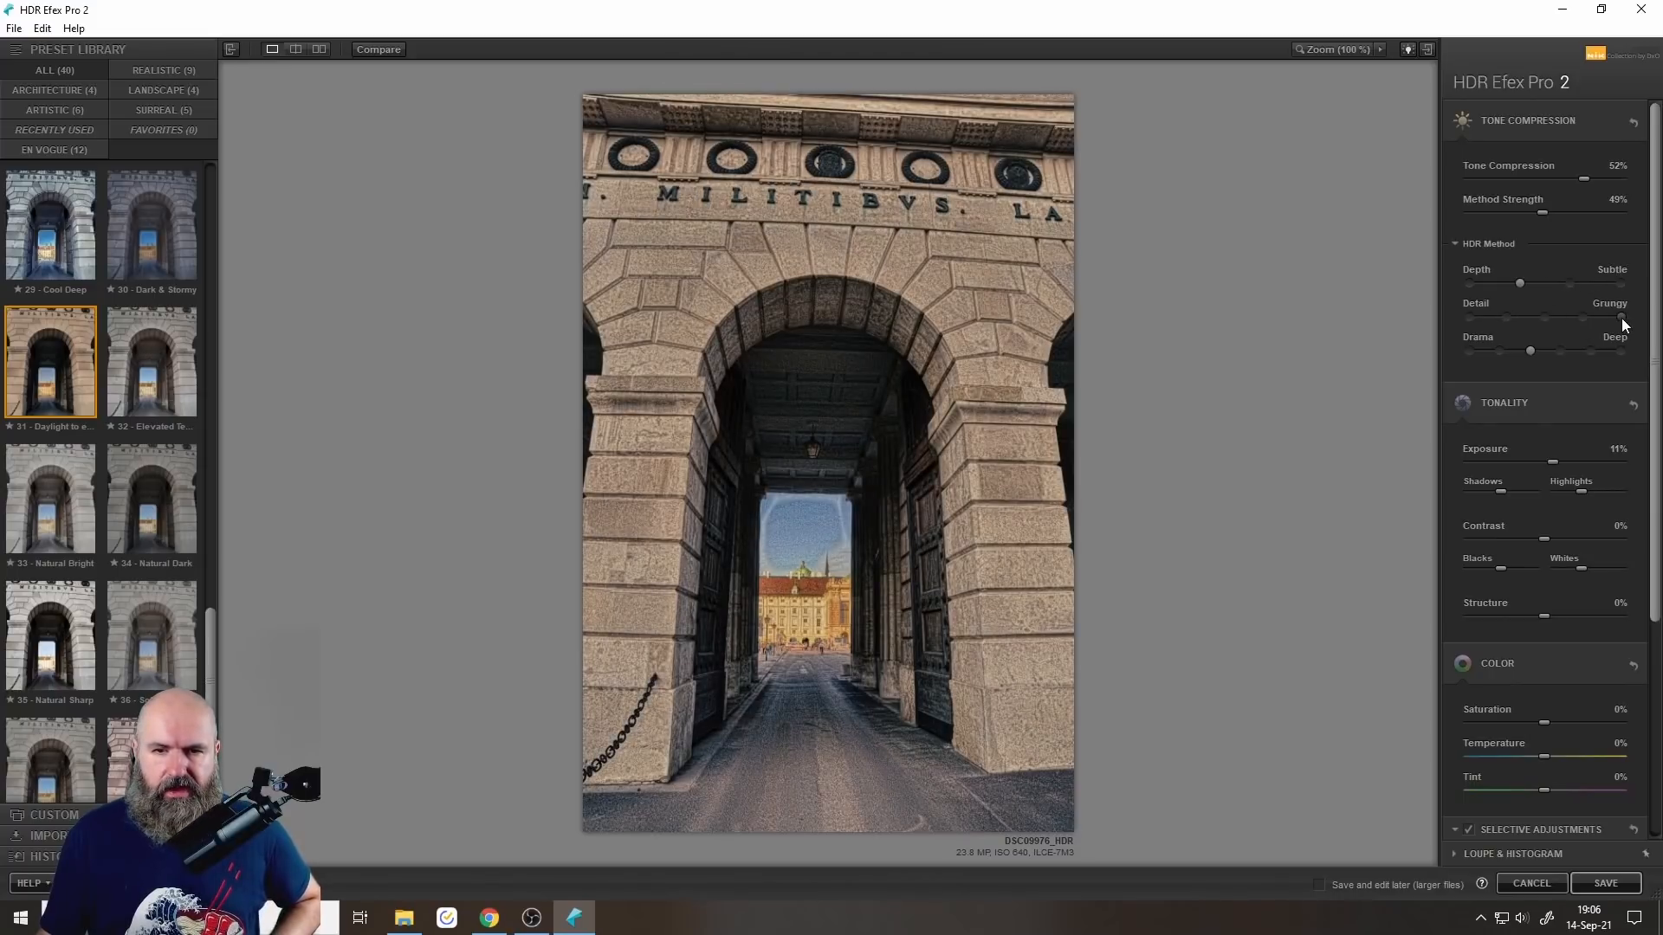
{"action": "left_click", "coordinate": [1547, 319]}
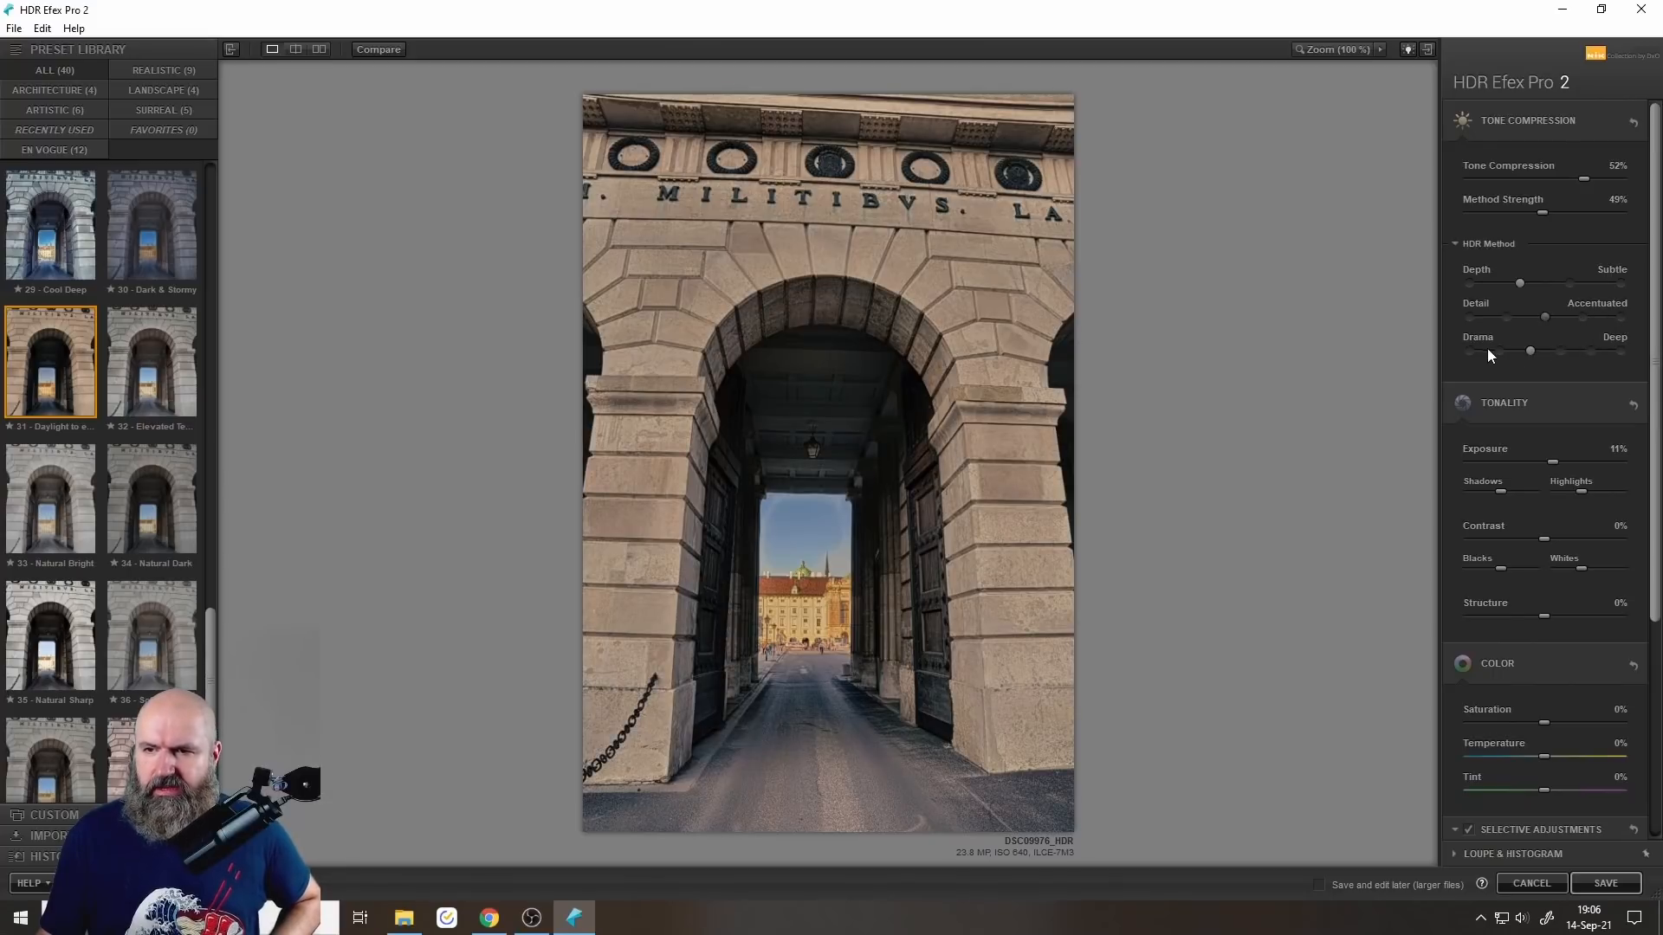
Try Sharp and Deep drama, choose Natural, and set Method Strength to 23% and Tone Compression to 58%.
{"action": "left_click", "coordinate": [1591, 352]}
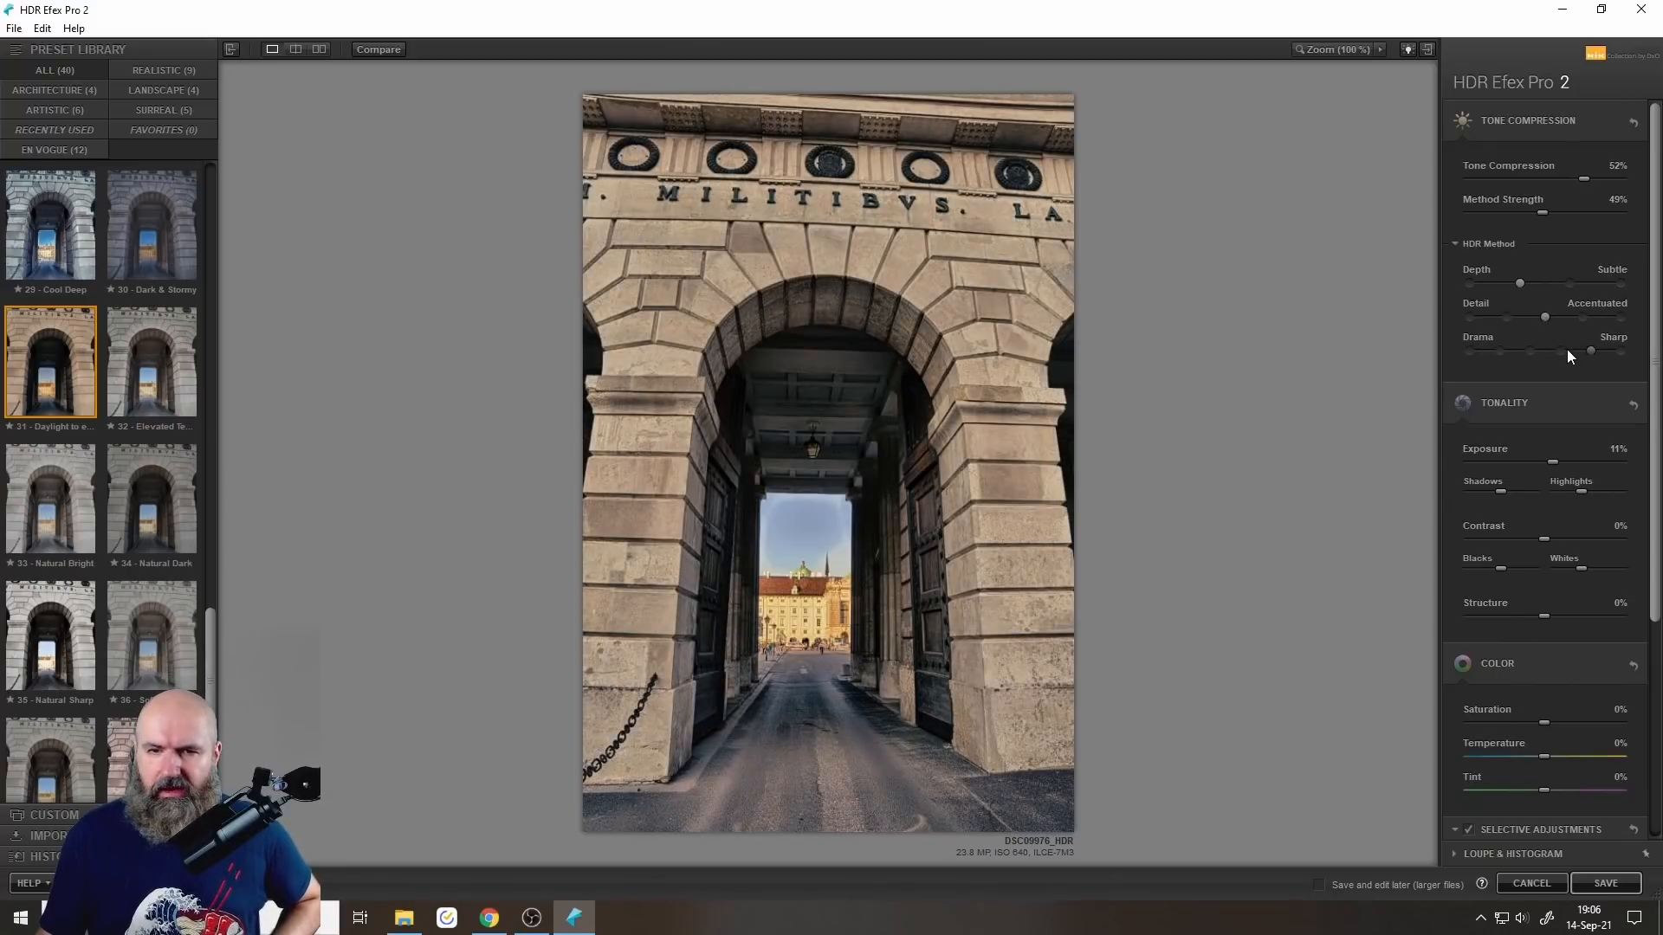
{"action": "left_click", "coordinate": [1563, 351]}
{"action": "left_click", "coordinate": [1537, 353]}
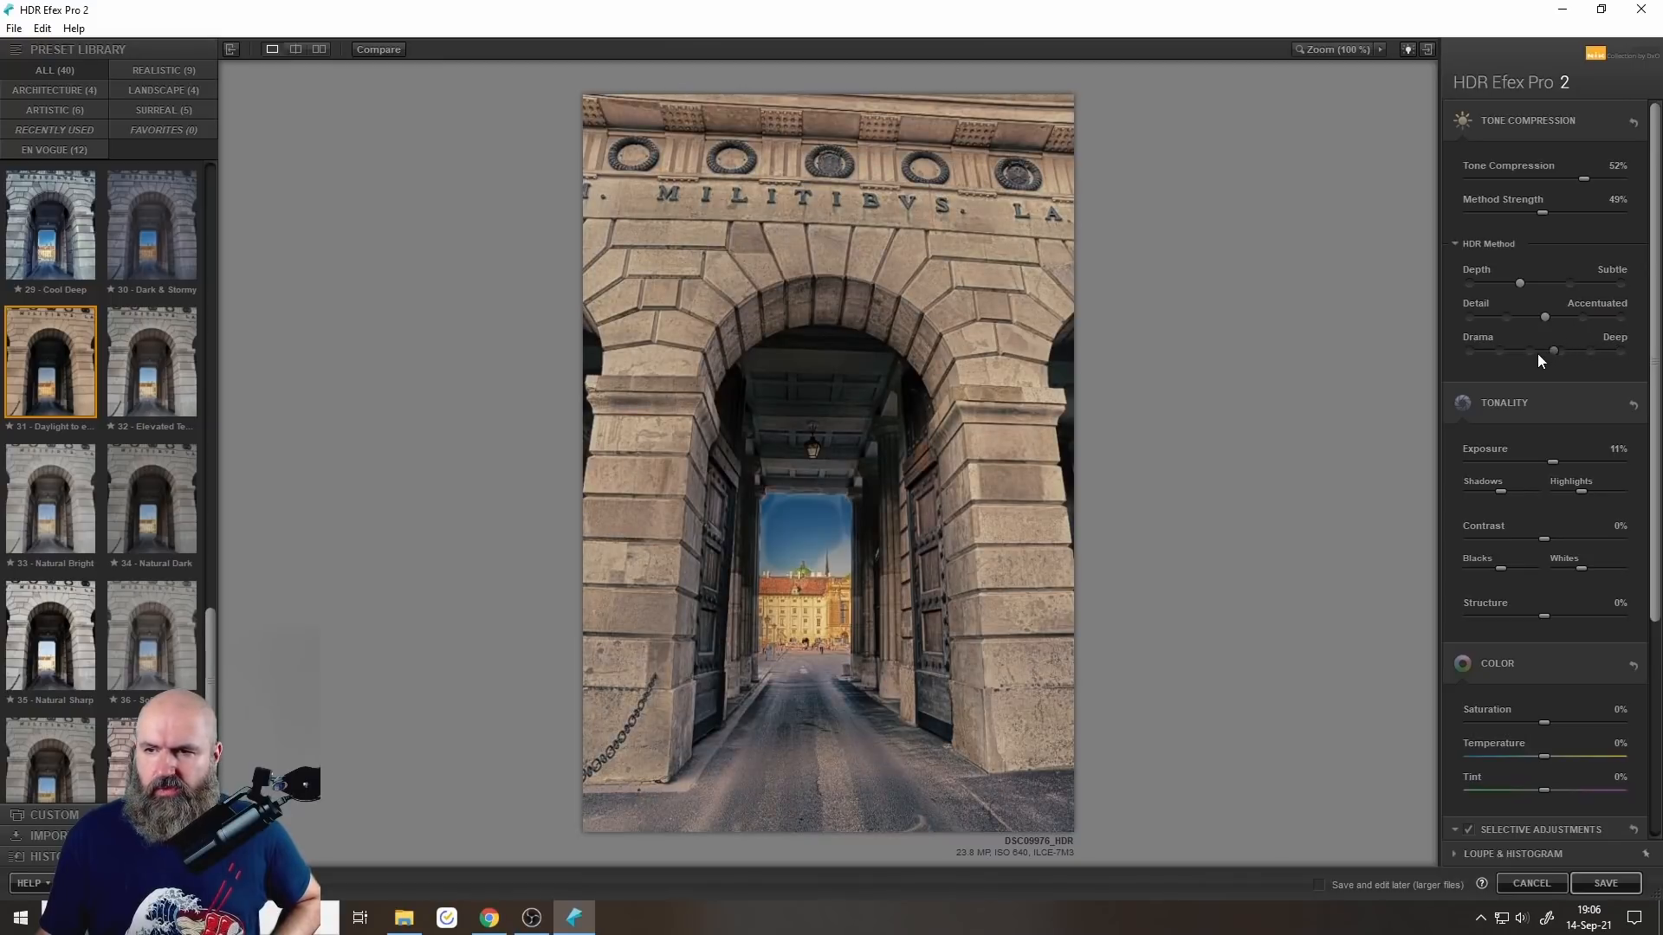
{"action": "left_click", "coordinate": [1502, 351]}
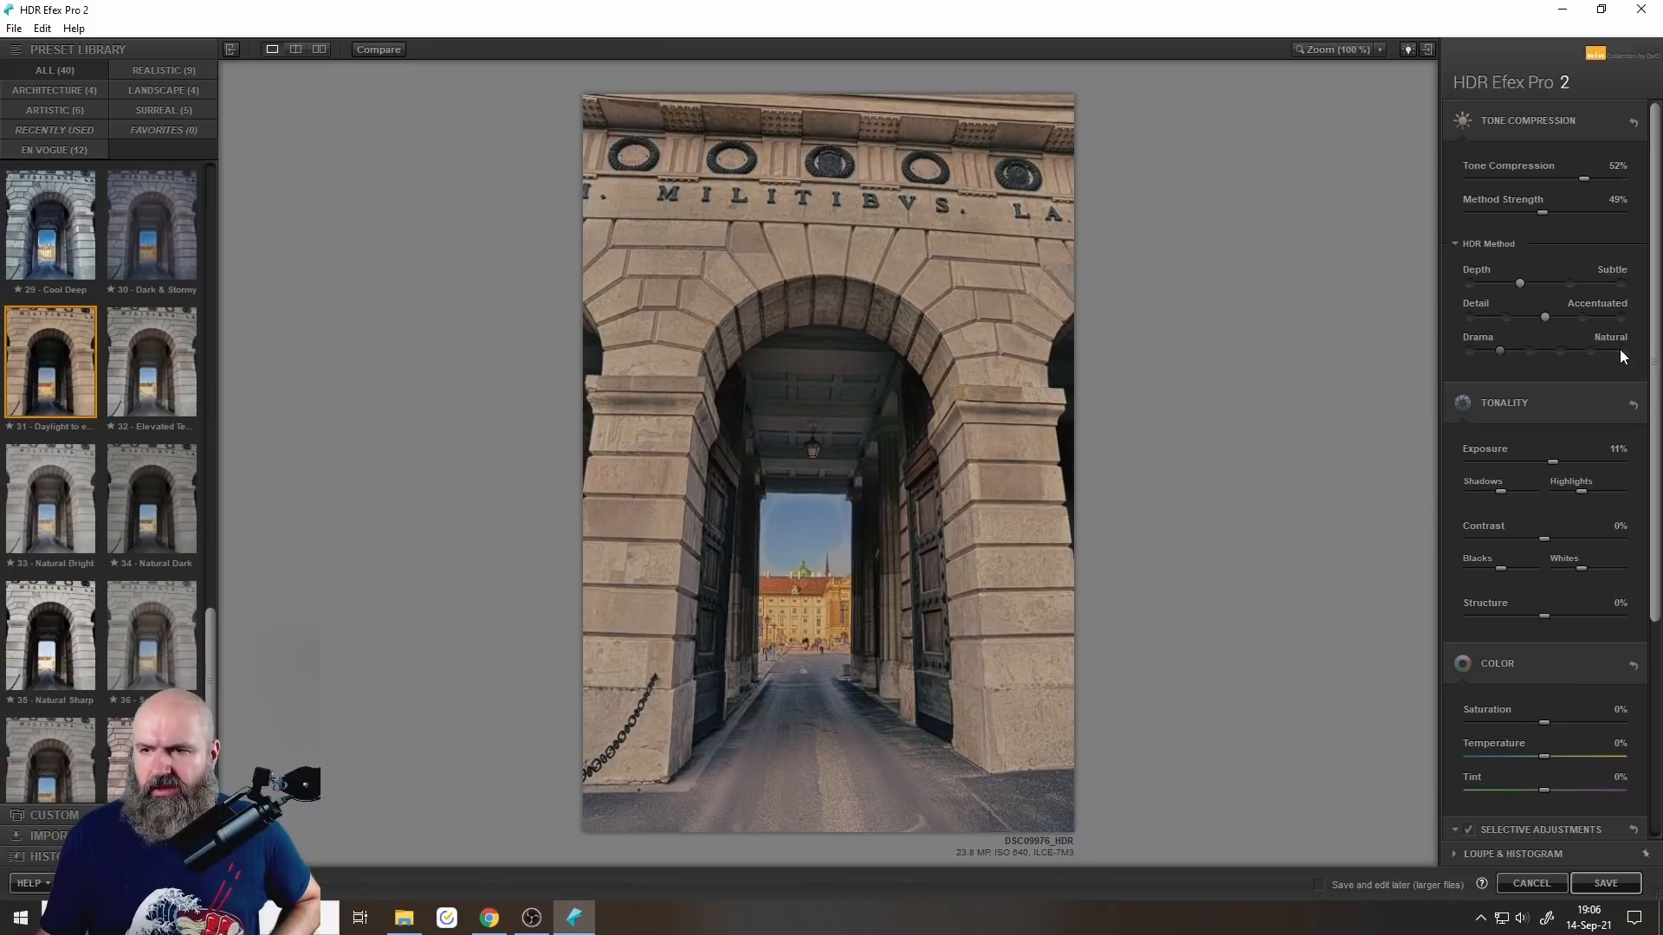
{"action": "left_click_drag", "start_coordinate": [1541, 213], "coordinate": [1509, 212]}
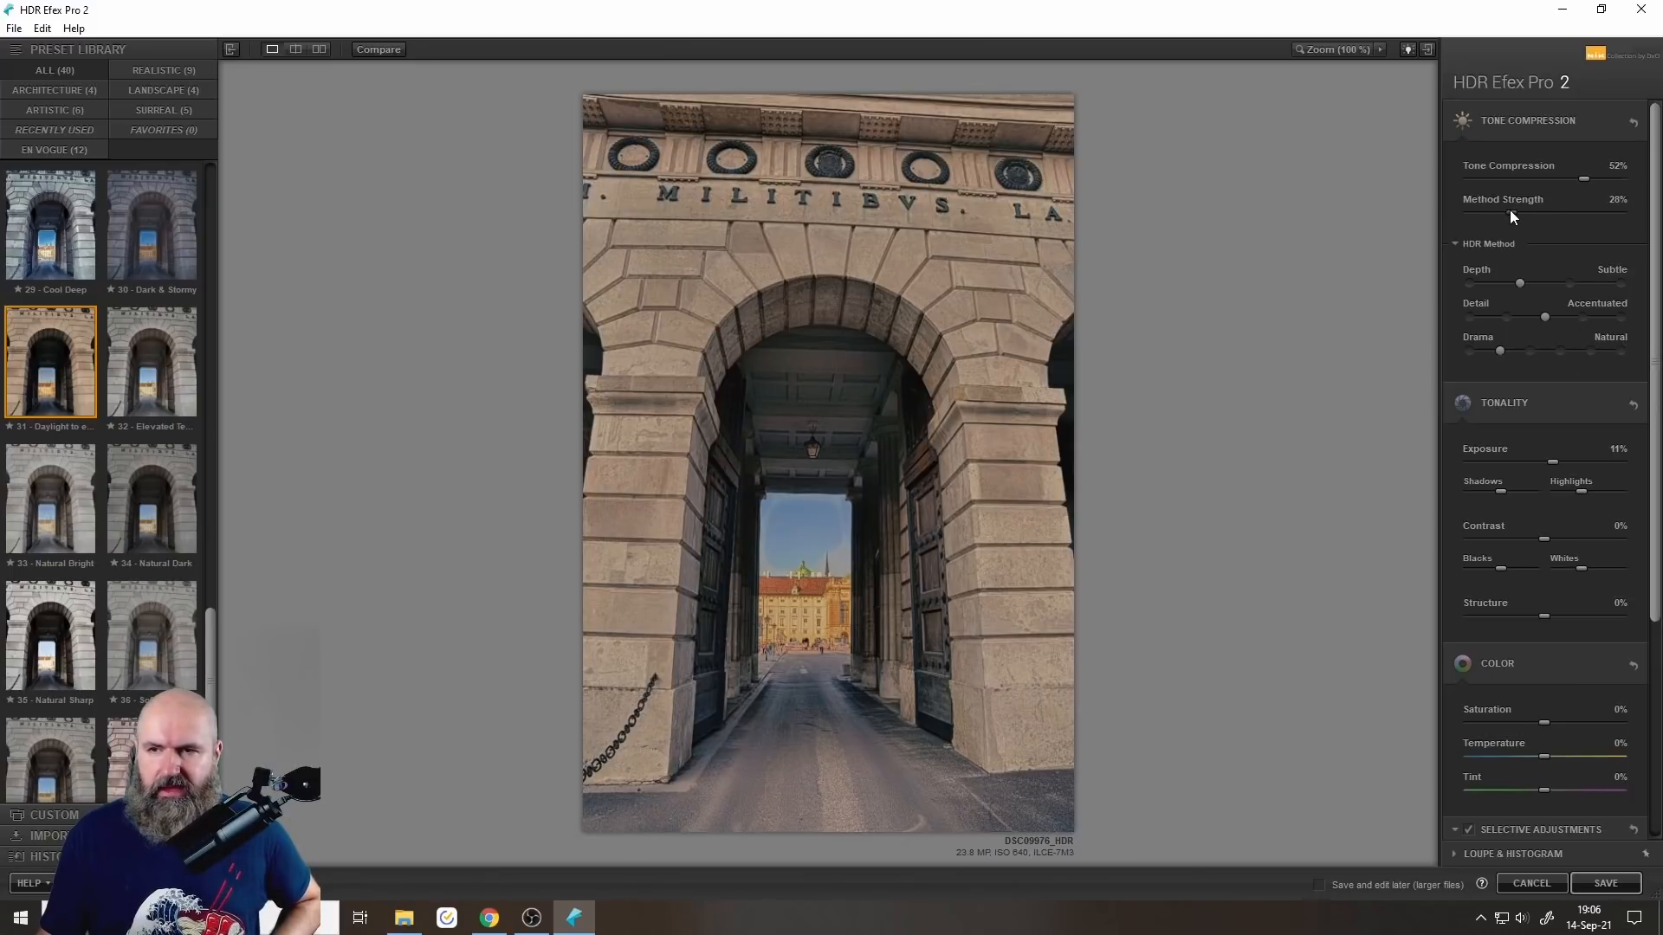
{"action": "left_click_drag", "start_coordinate": [1495, 210], "coordinate": [1585, 190]}
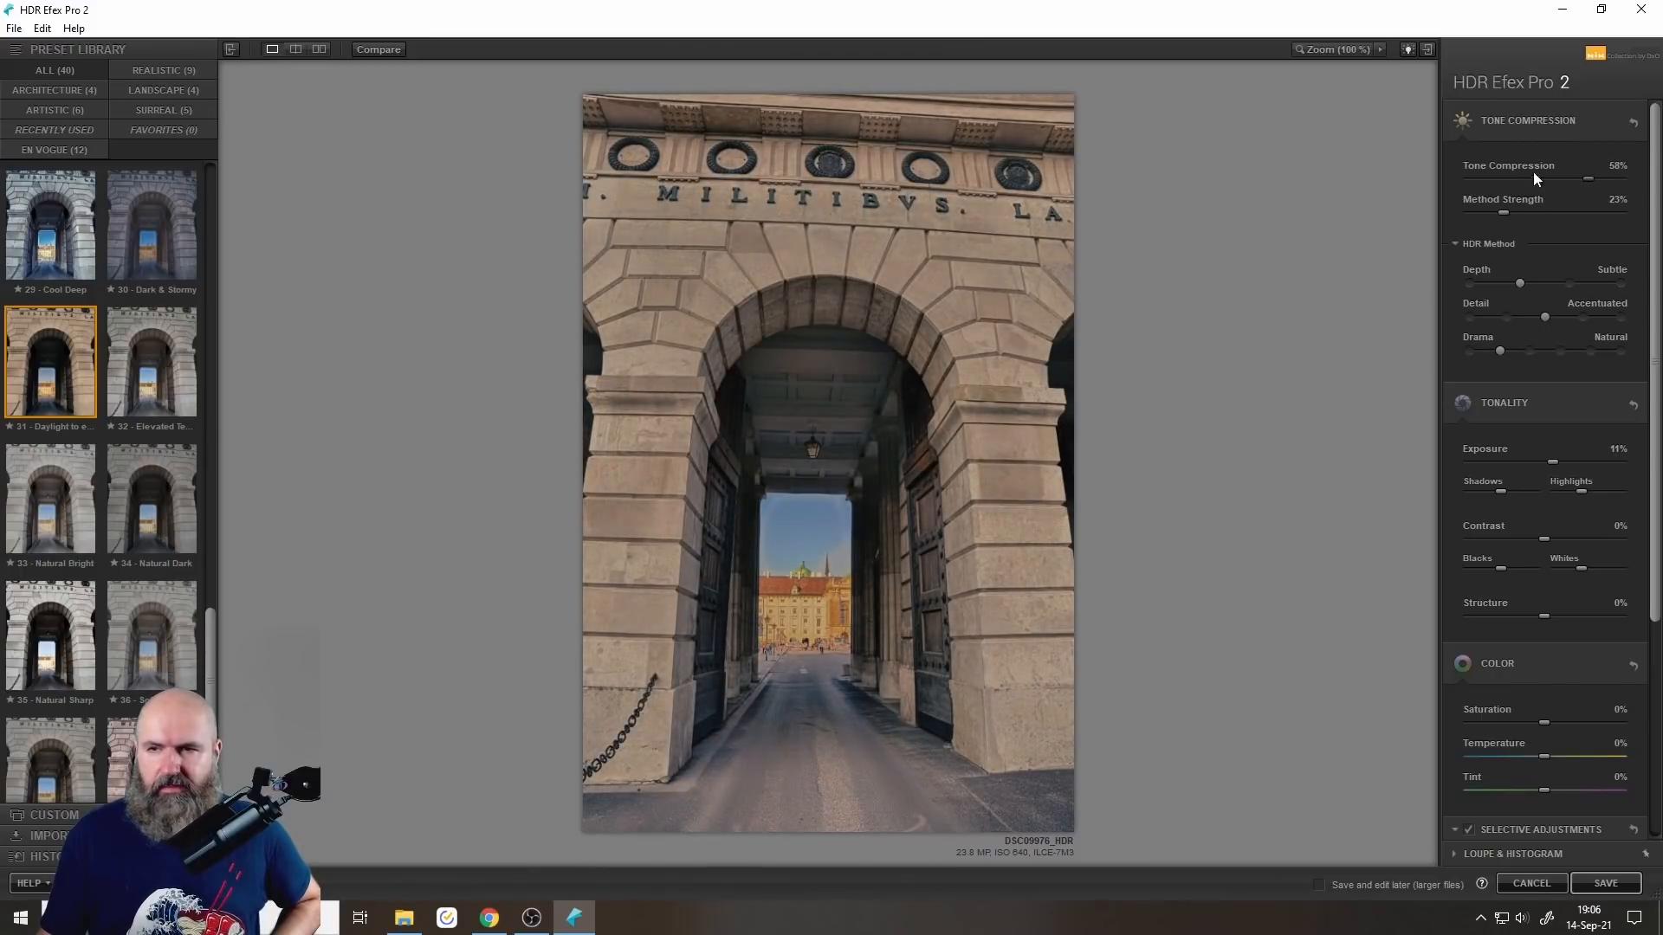
Set the archway image's exposure to 25% and brighten its shadows slightly.
{"action": "scroll", "coordinate": [1540, 459], "scroll_direction": "down", "scroll_amount": 2}
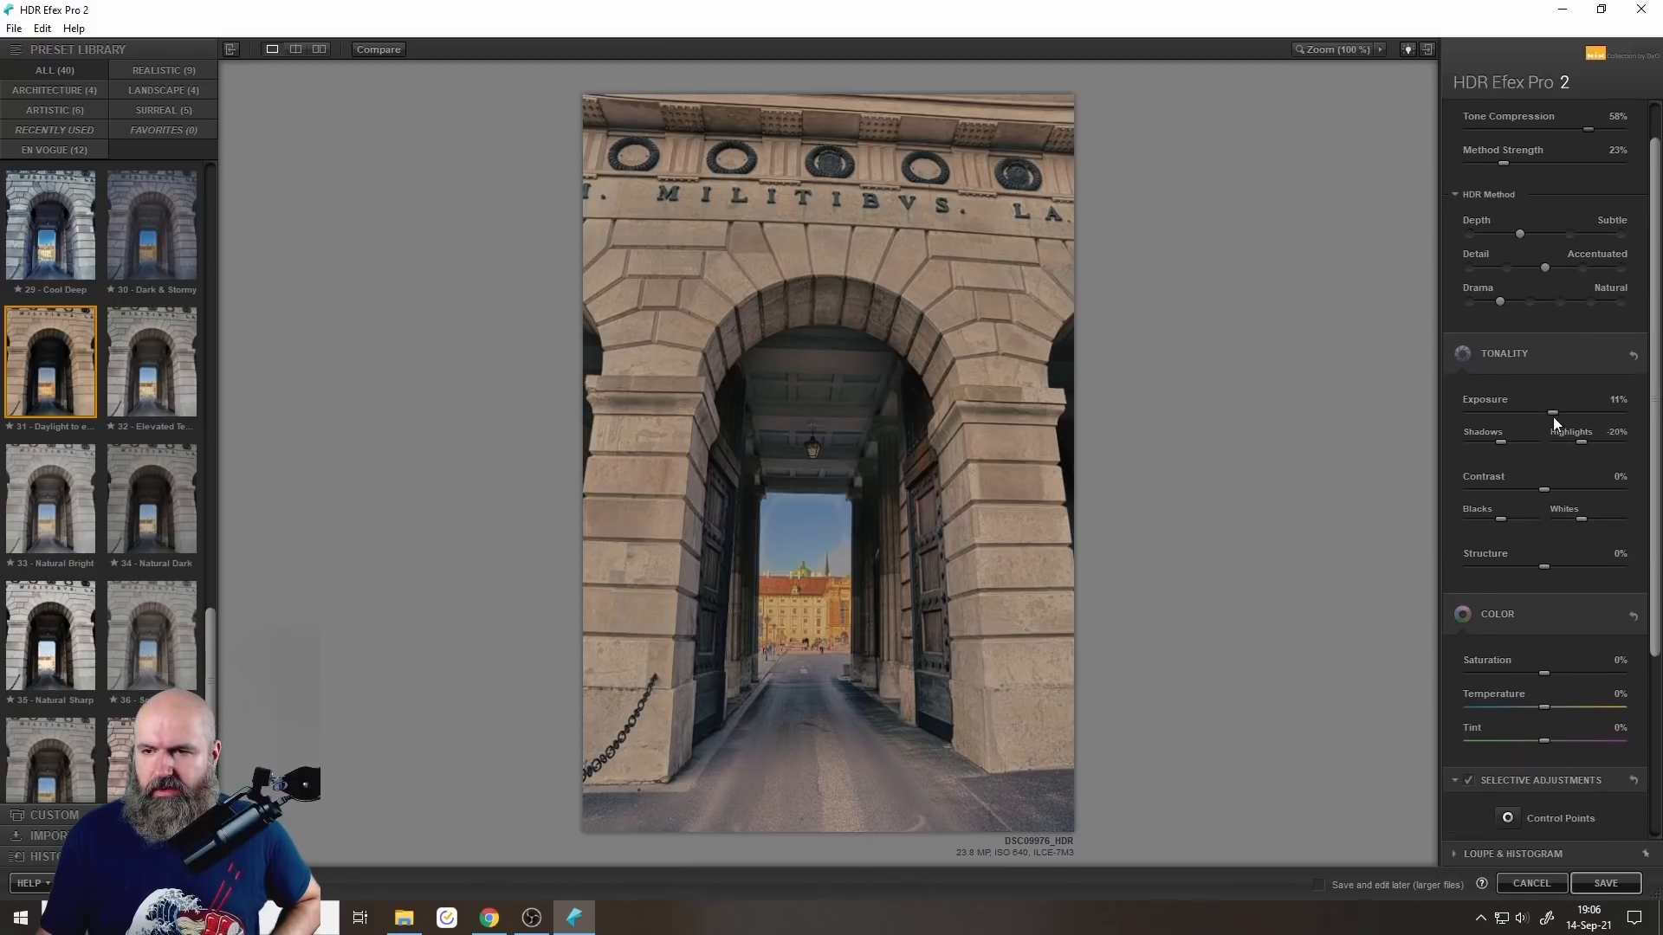
{"action": "left_click_drag", "start_coordinate": [1551, 411], "coordinate": [1562, 408]}
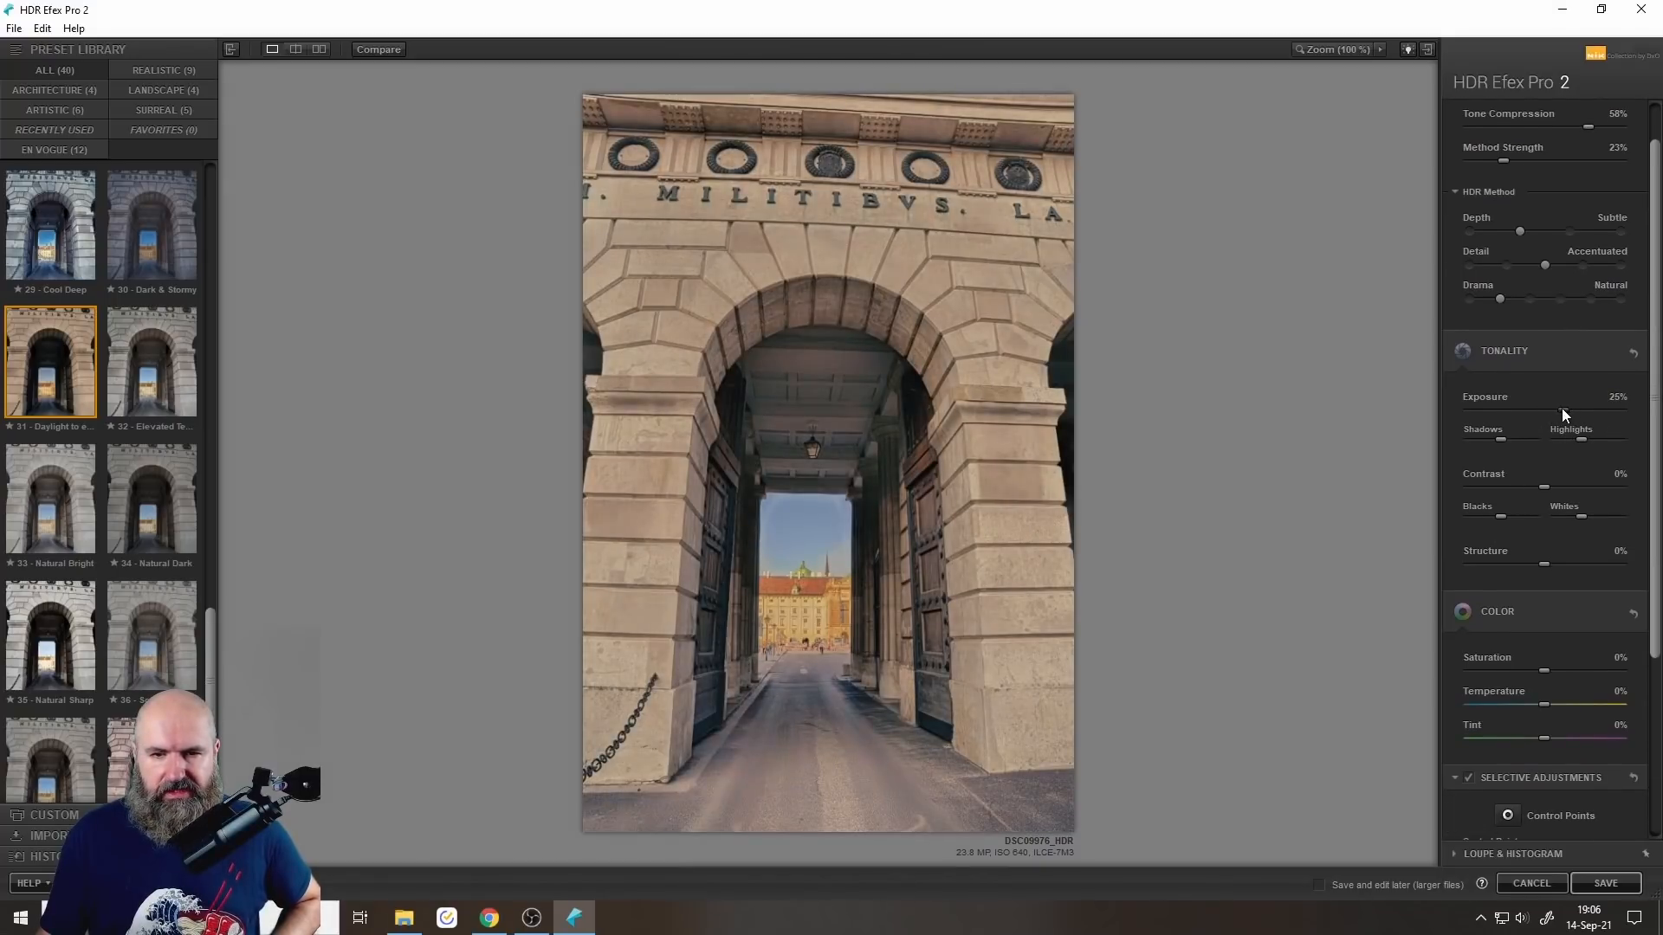
{"action": "left_click_drag", "start_coordinate": [1474, 443], "coordinate": [1584, 445]}
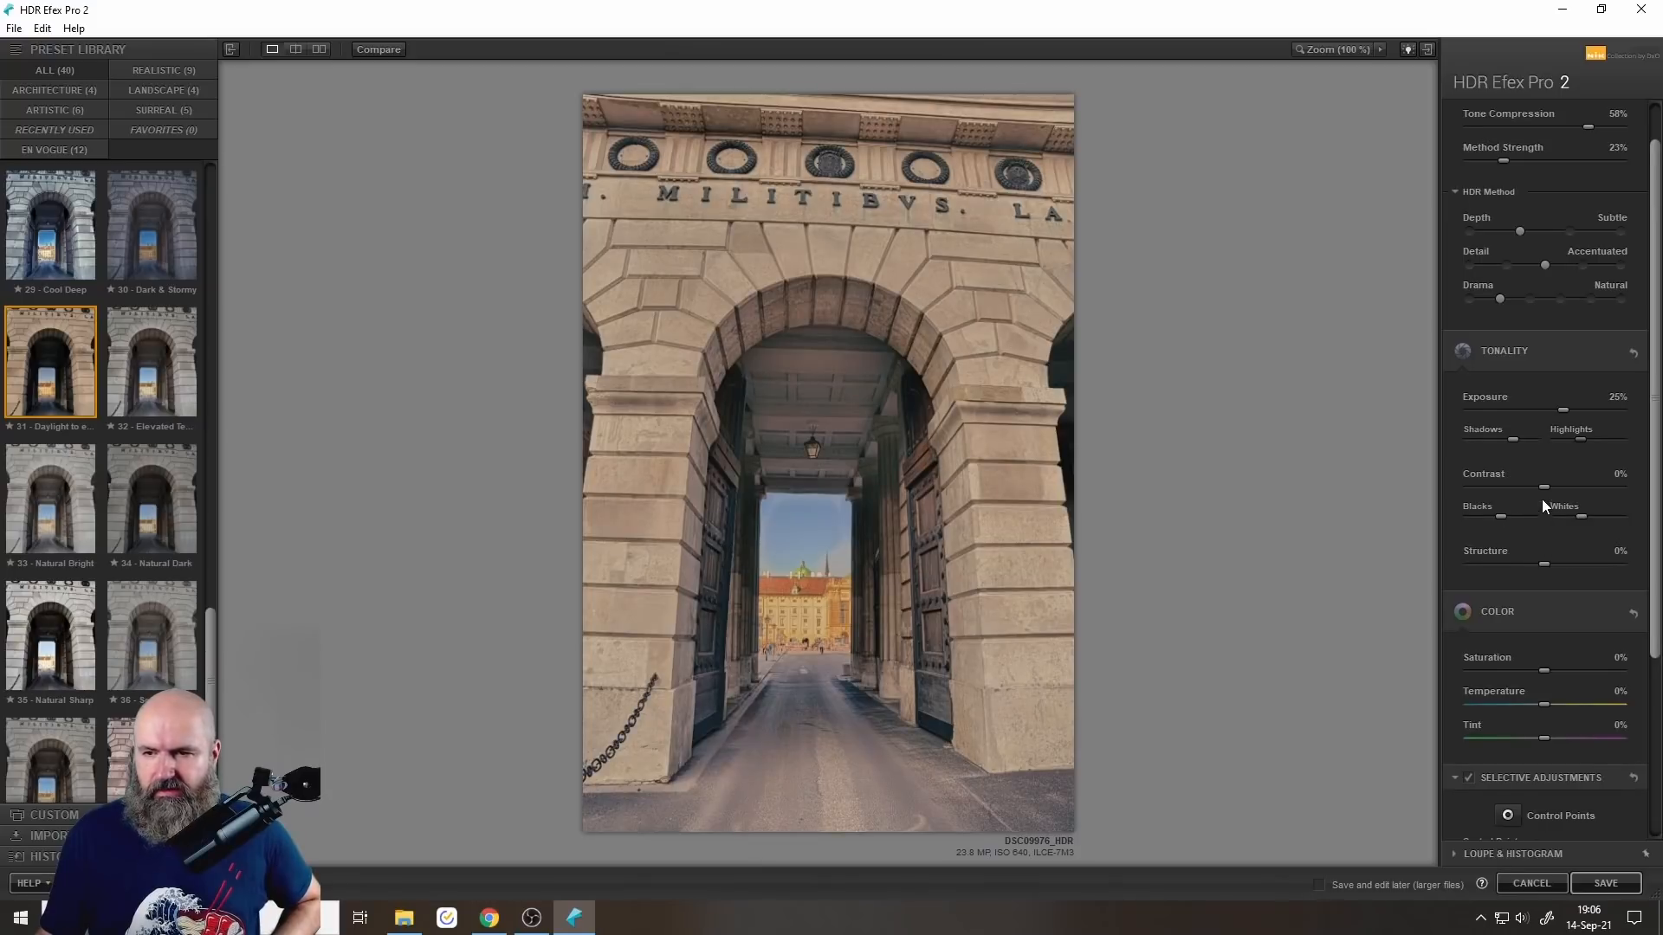
Set the archway image's color saturation to 9% and temperature to 13%.
{"action": "scroll", "coordinate": [1542, 497], "scroll_direction": "down", "scroll_amount": 4}
{"action": "scroll", "coordinate": [1547, 559], "scroll_direction": "down", "scroll_amount": 2}
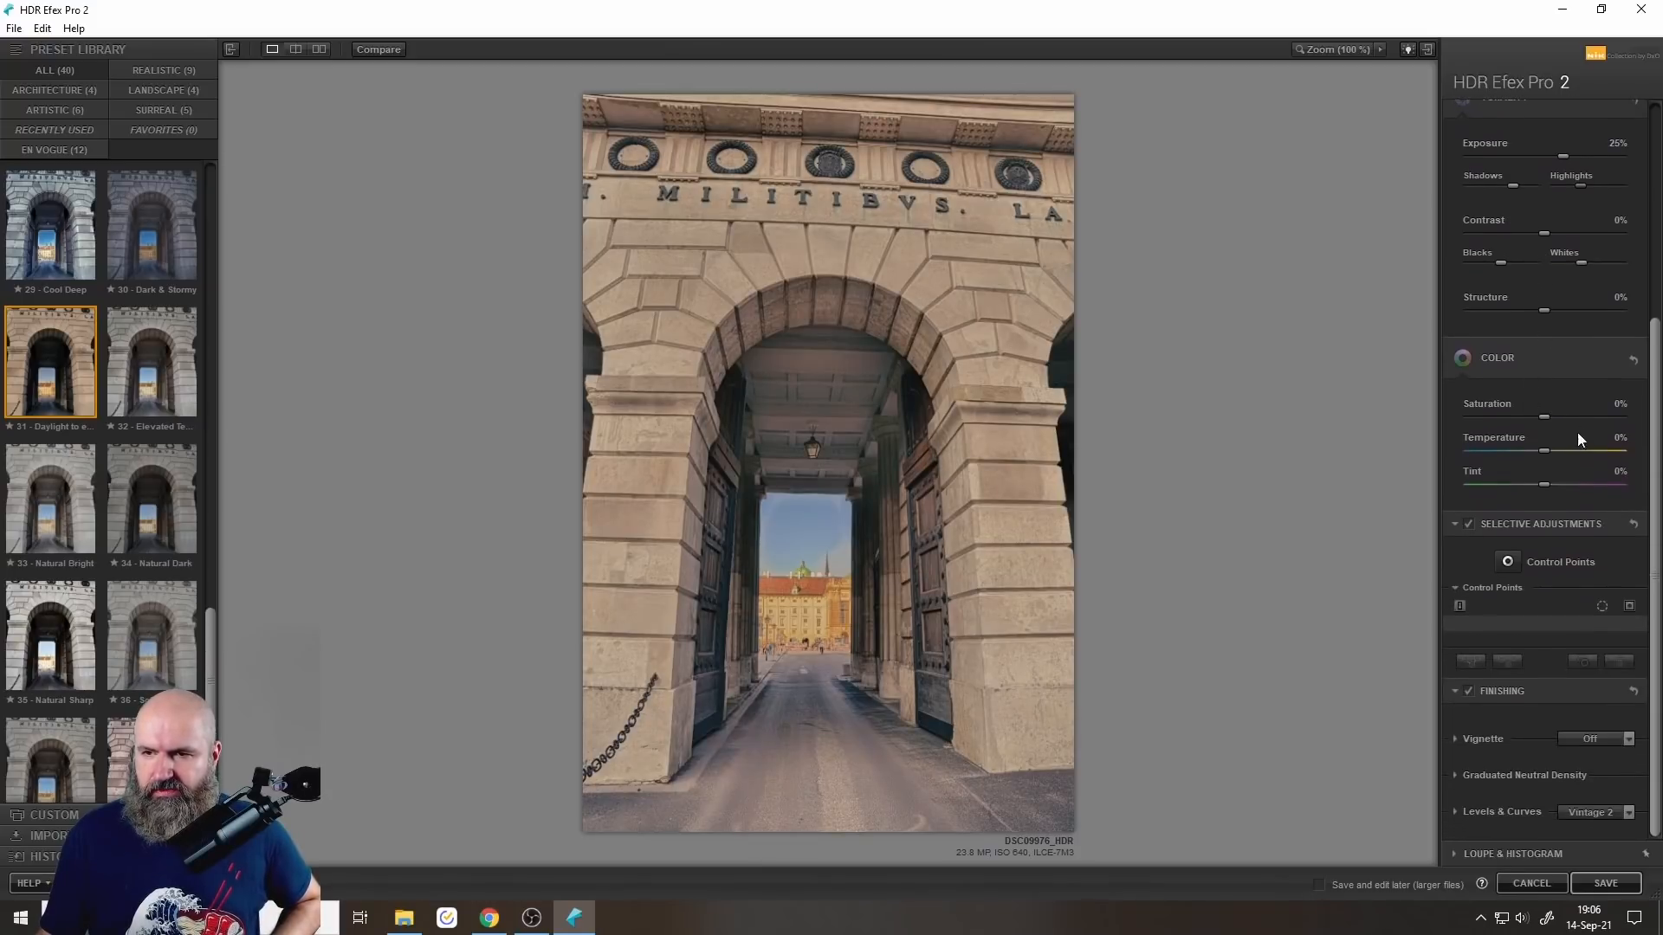
{"action": "left_click_drag", "start_coordinate": [1545, 416], "coordinate": [1526, 414]}
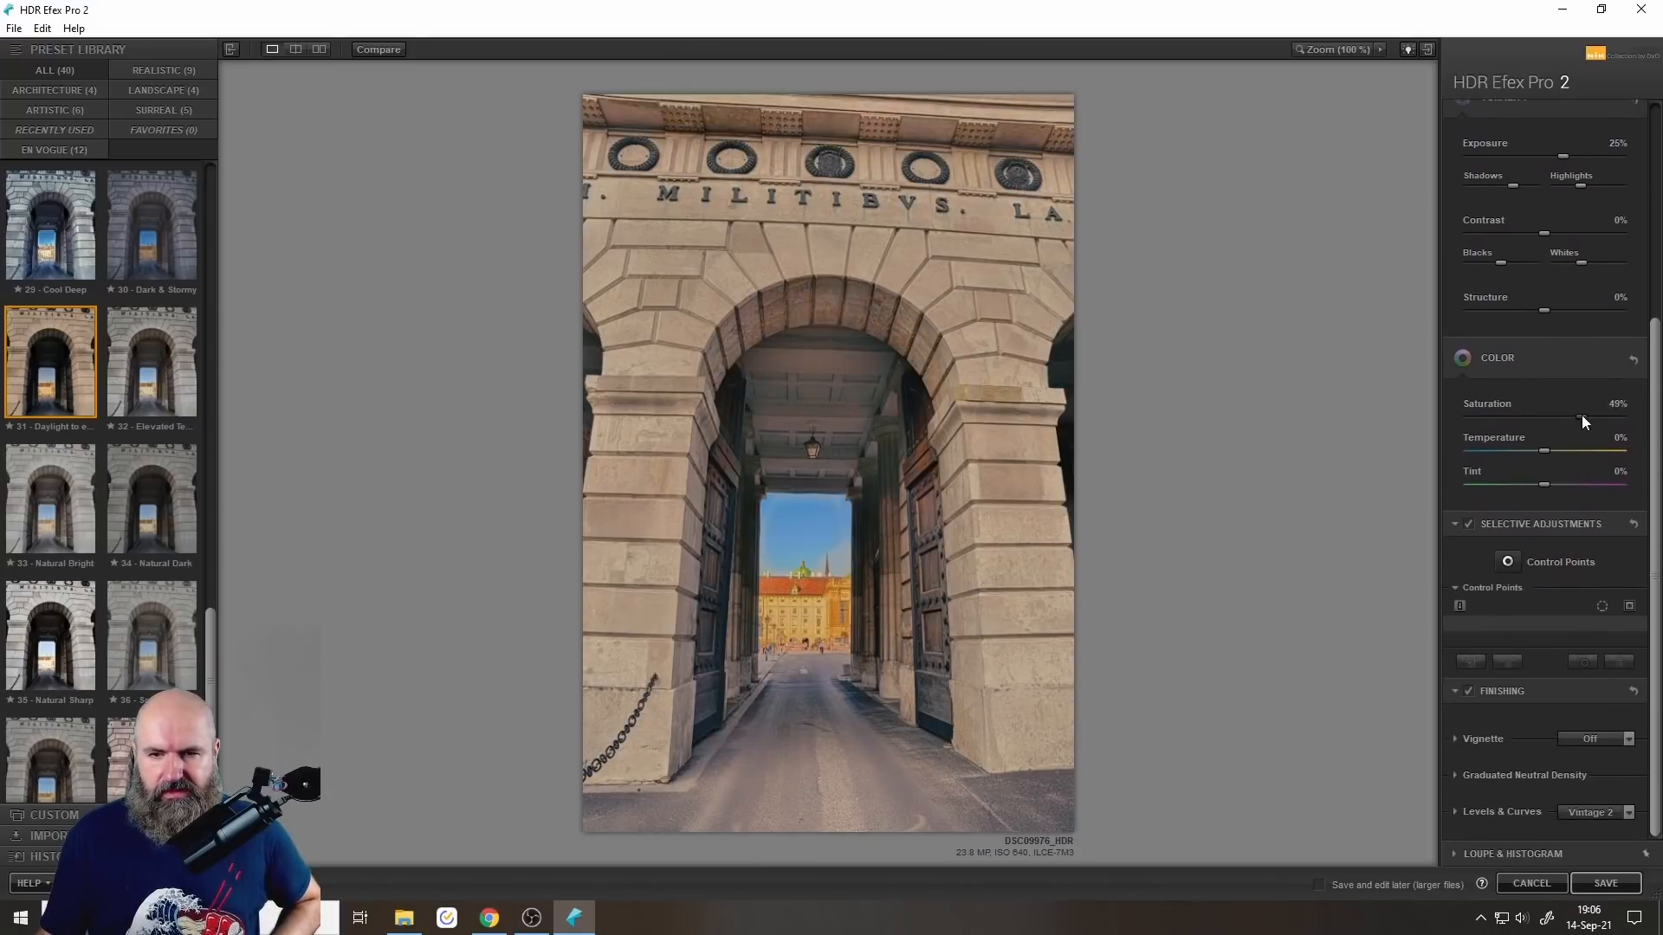
{"action": "left_click_drag", "start_coordinate": [1551, 450], "coordinate": [1552, 450]}
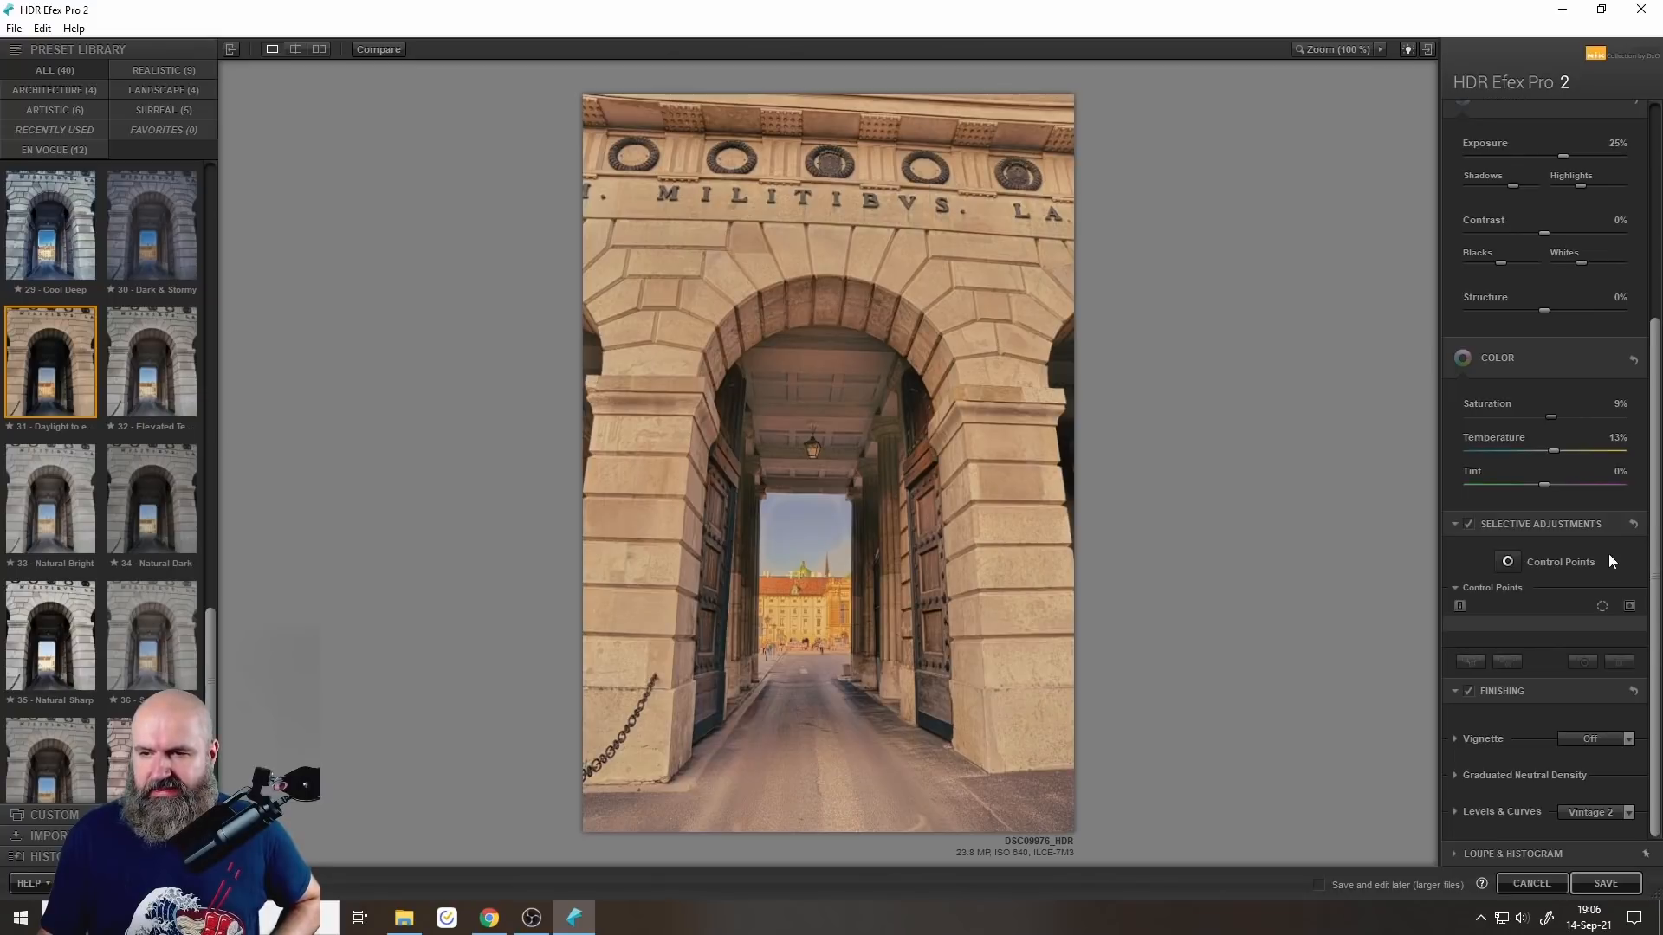
Add a rectangular vignette with an amount of -7% and a size of 28%.
{"action": "left_click", "coordinate": [1453, 738]}
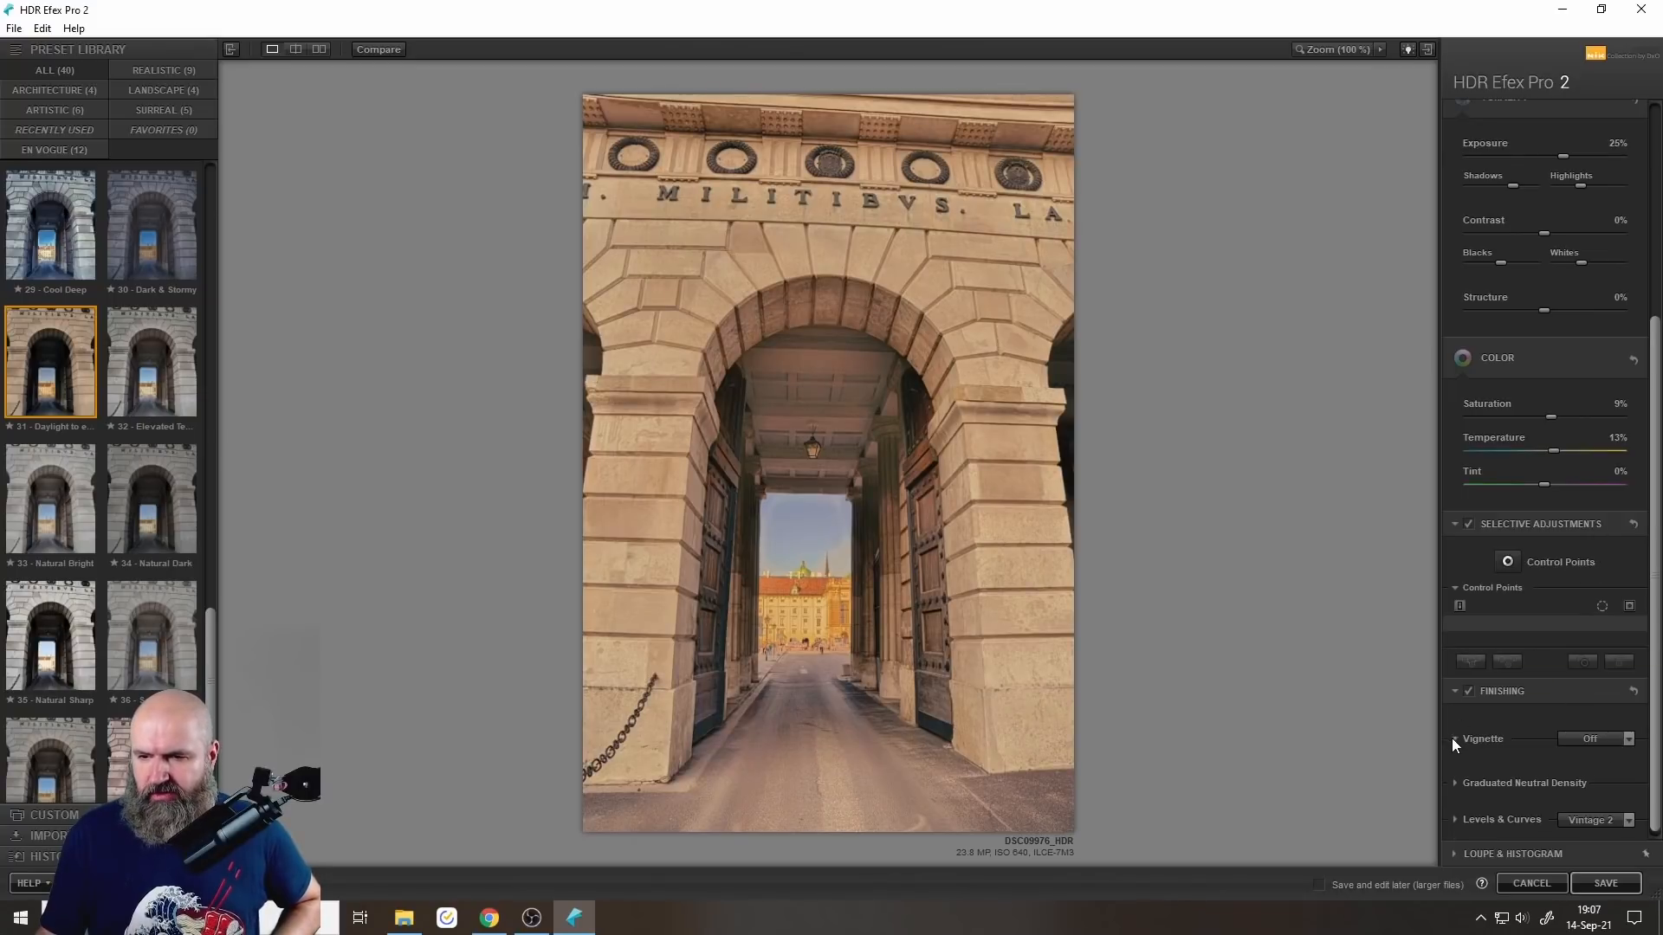
{"action": "left_click_drag", "start_coordinate": [1554, 764], "coordinate": [1547, 760]}
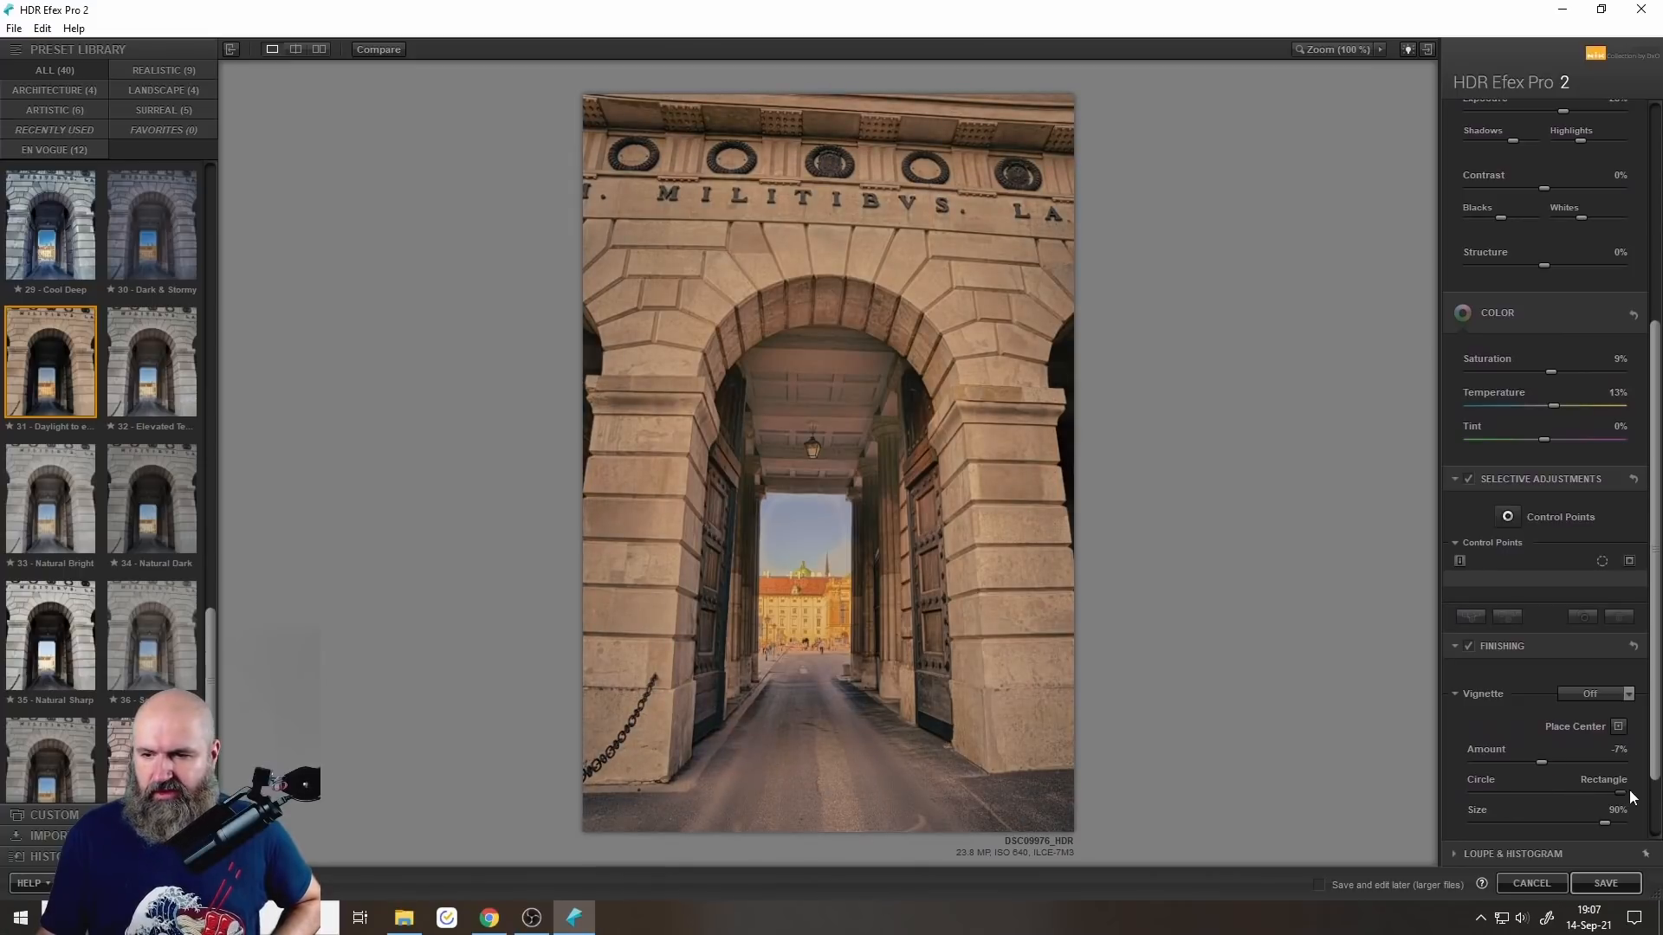
{"action": "left_click_drag", "start_coordinate": [1556, 825], "coordinate": [1514, 833]}
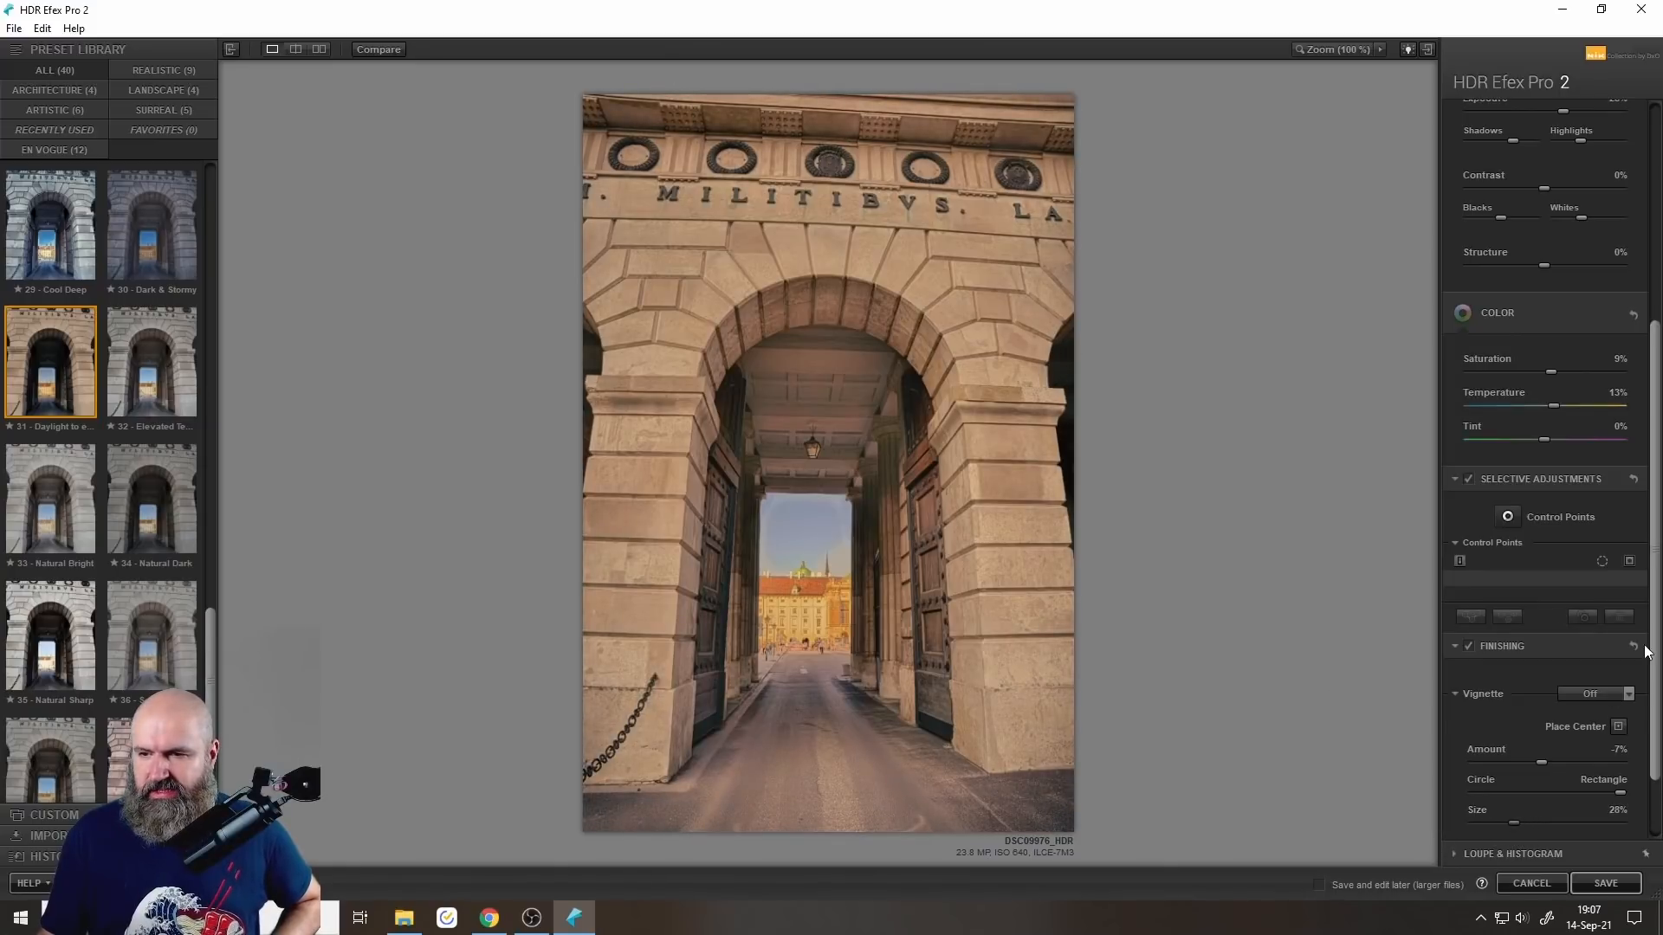
Expand the Graduated Neutral Density settings and adjust the Upper Tonality slightly.
{"action": "scroll", "coordinate": [1486, 774], "scroll_direction": "down", "scroll_amount": 1}
{"action": "left_click", "coordinate": [1457, 777]}
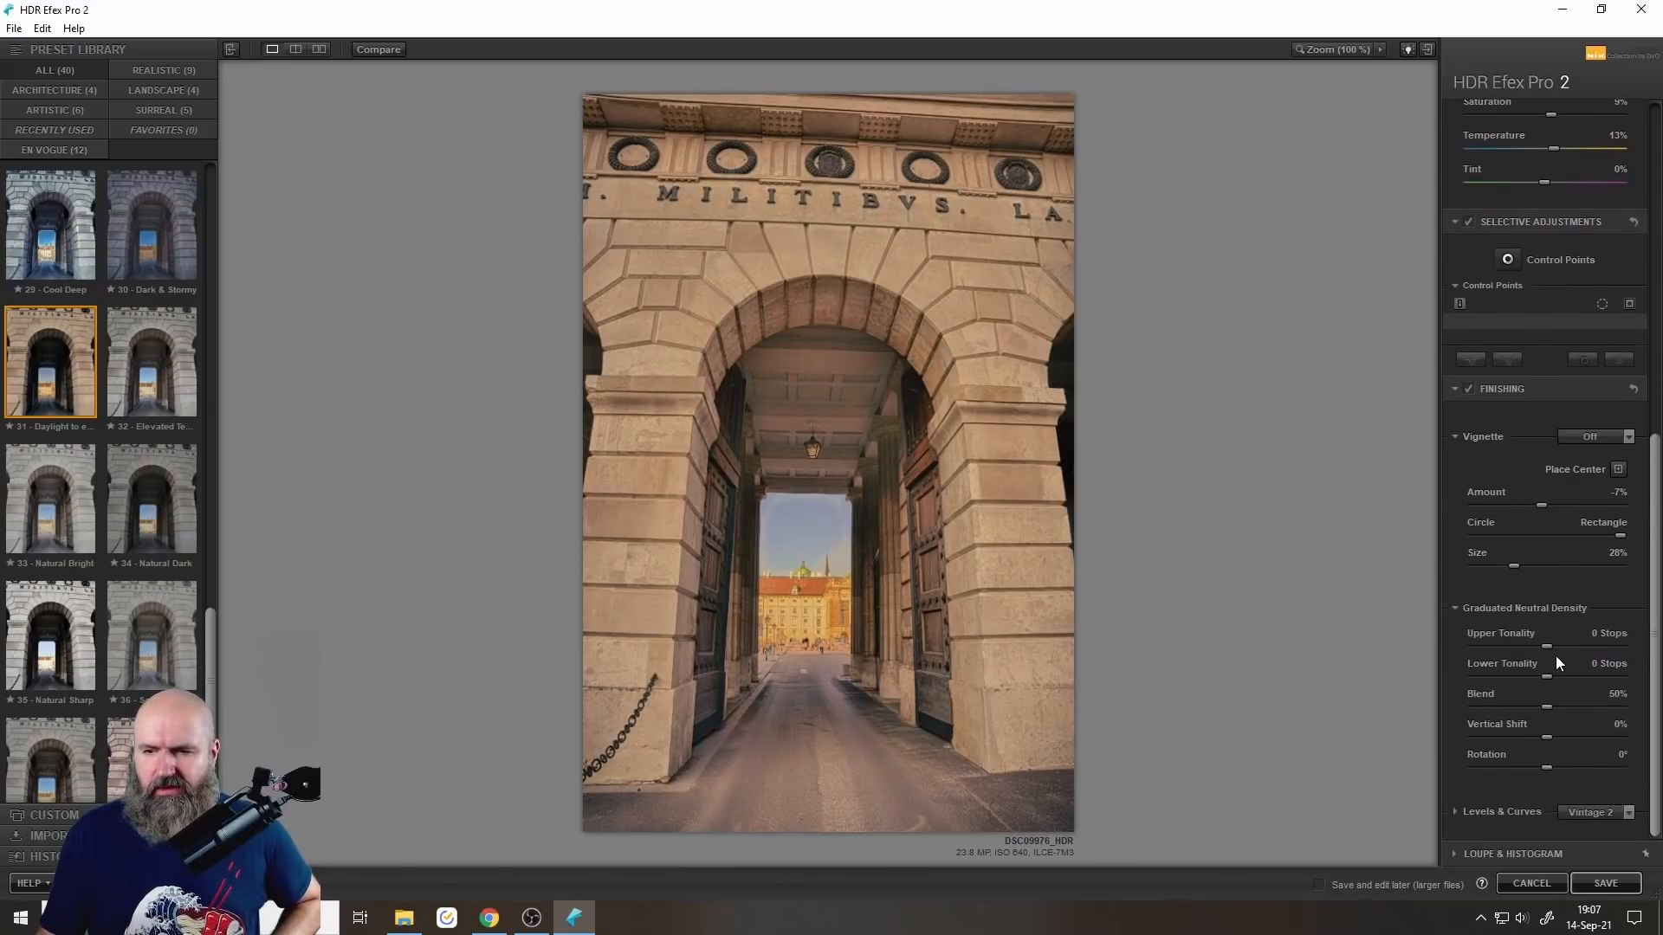
{"action": "mouse_move", "coordinate": [1546, 643]}
{"action": "left_mouse_down"}
{"action": "mouse_move", "coordinate": [1519, 643]}
{"action": "mouse_move", "coordinate": [1552, 642]}
{"action": "left_mouse_up"}
{"action": "scroll", "coordinate": [1557, 643], "scroll_direction": "down", "scroll_amount": 1}
{"action": "scroll", "coordinate": [1556, 649], "scroll_direction": "up", "scroll_amount": 1}
{"action": "scroll", "coordinate": [1556, 649], "scroll_direction": "down", "scroll_amount": 1}
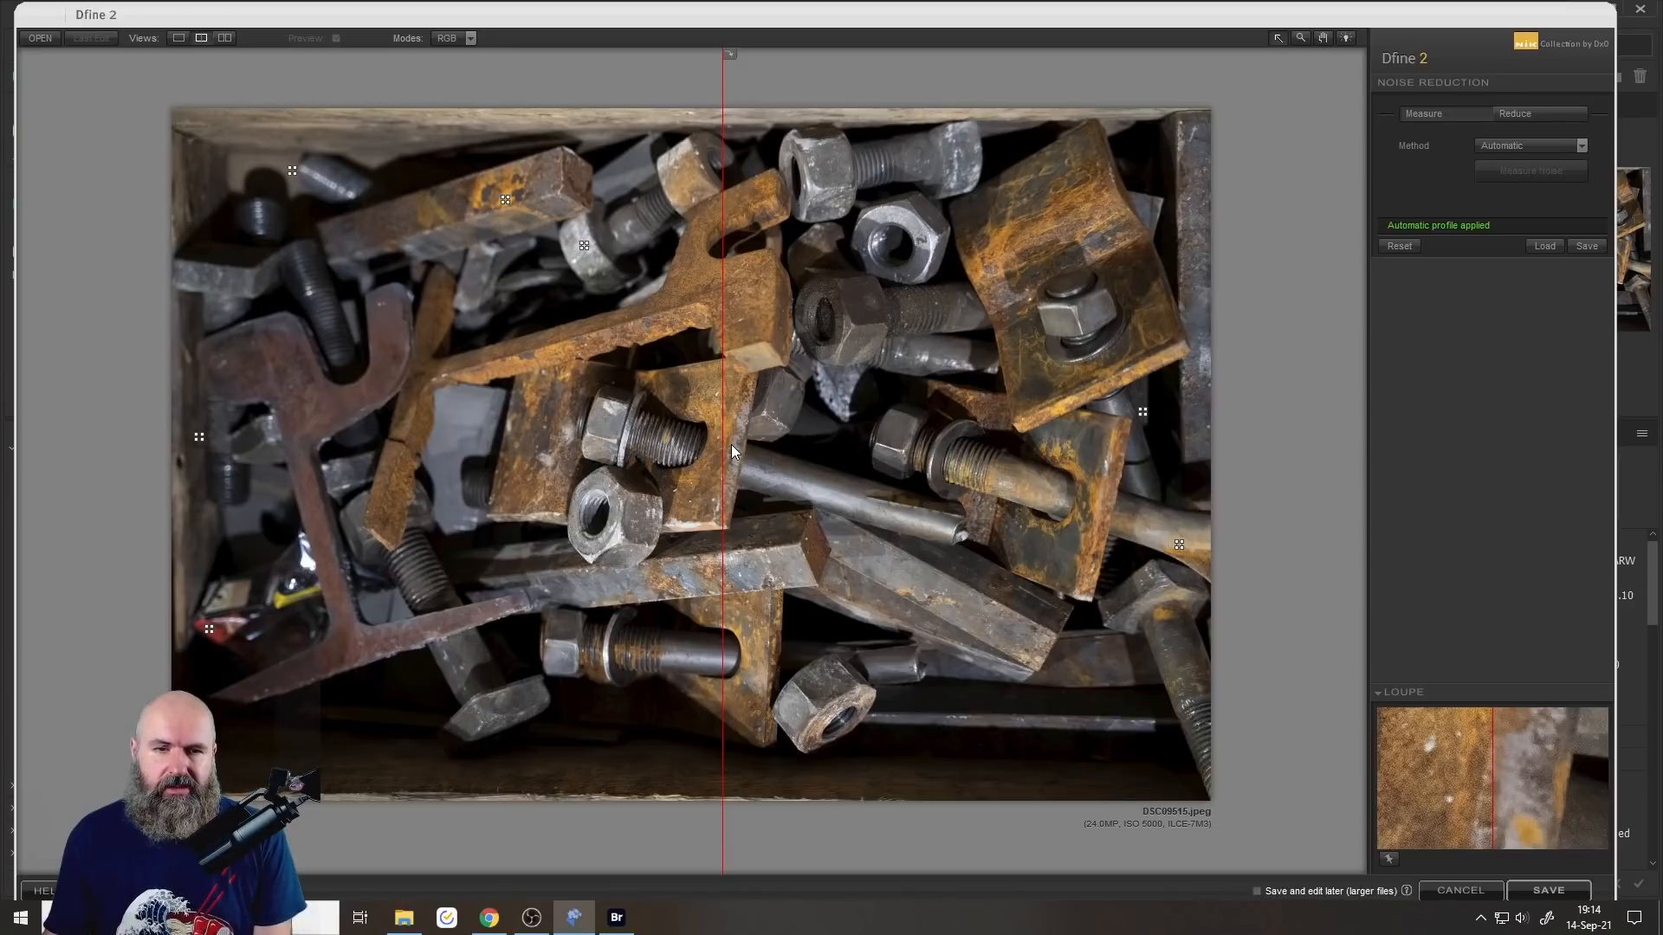
In Dfine 2, switch noise measurement to Manual, view the photo at 100% and mark a small sample rectangle on the hex bolt head.
{"action": "left_click", "coordinate": [1554, 148]}
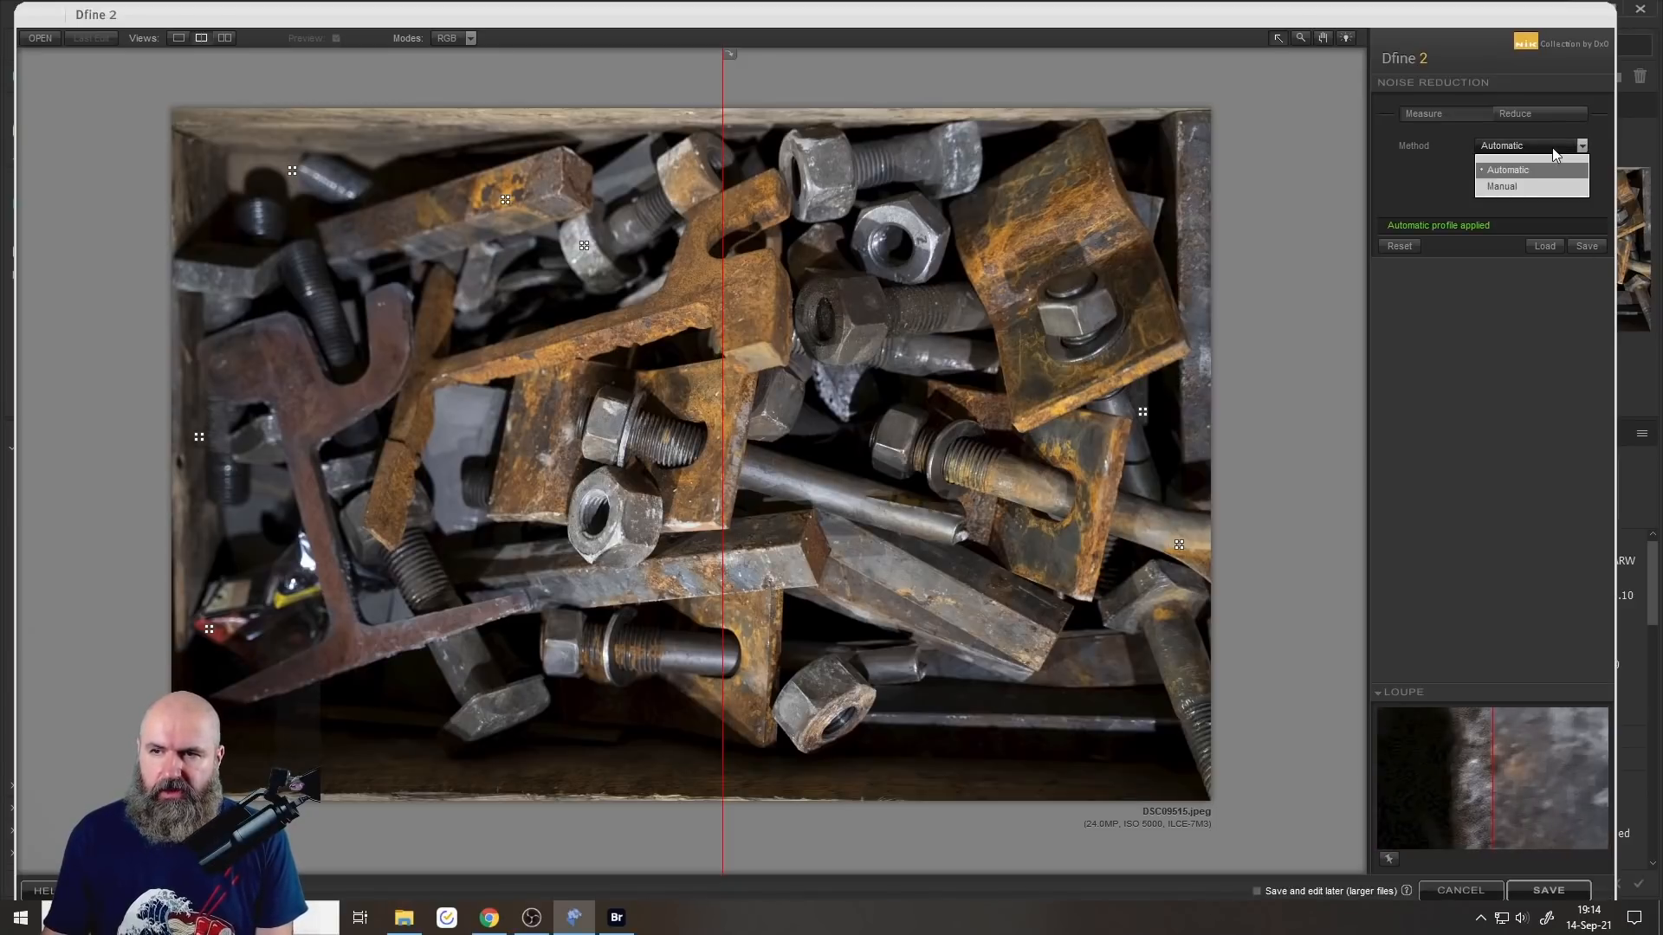
{"action": "left_click", "coordinate": [1516, 184]}
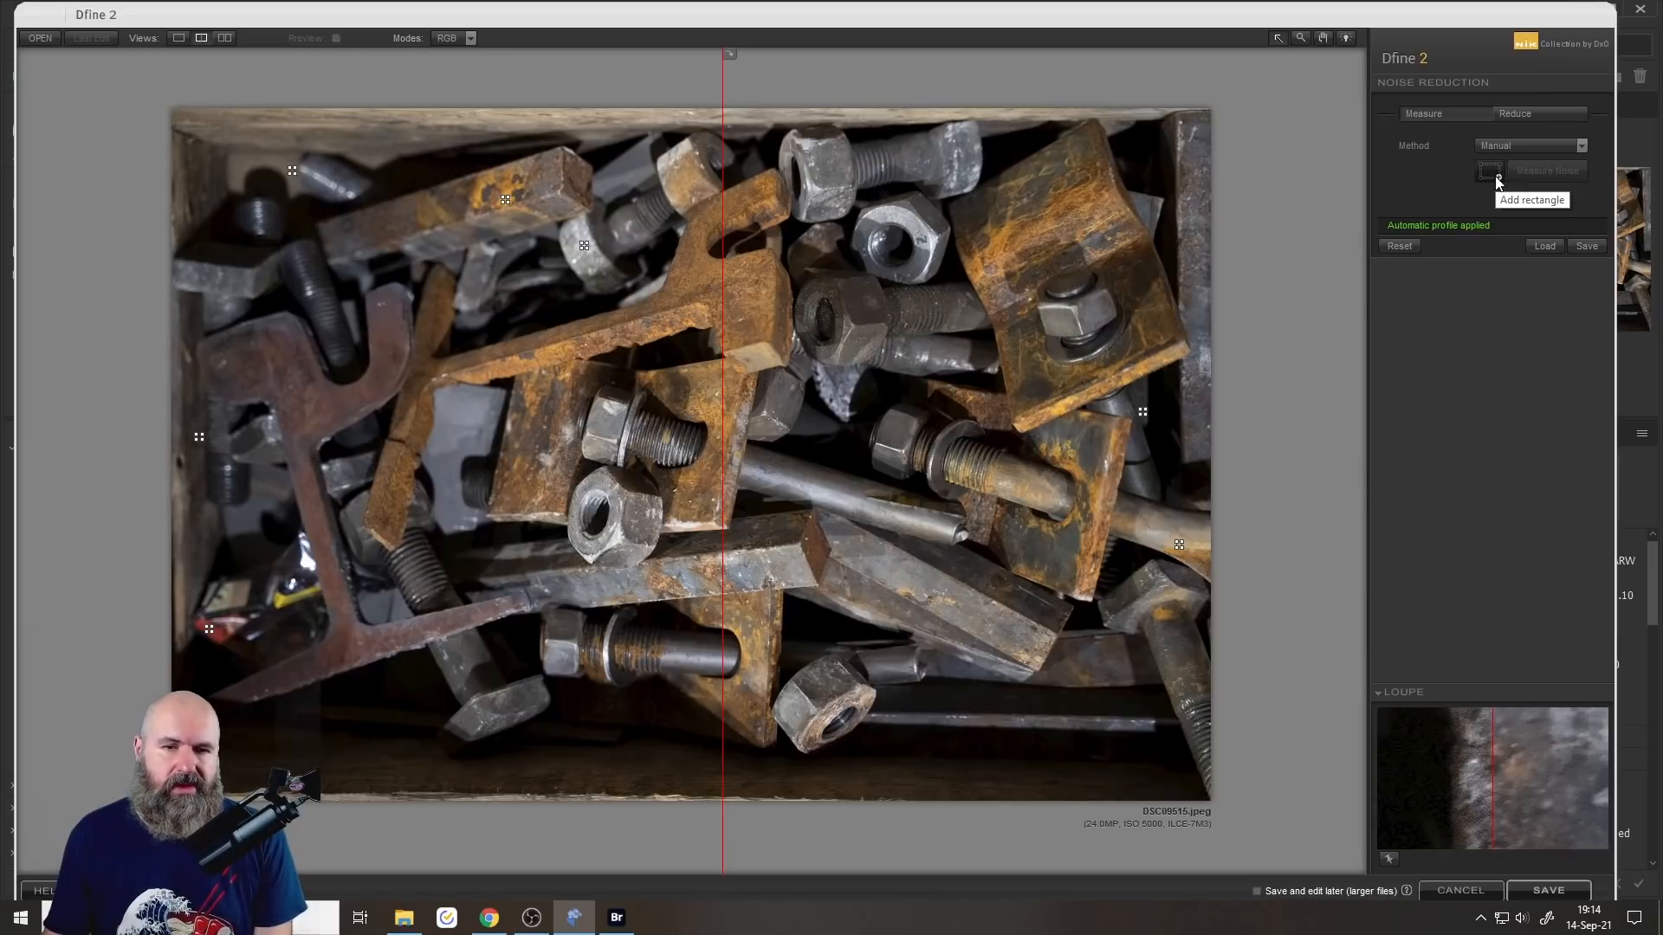
{"action": "left_click", "coordinate": [1499, 179]}
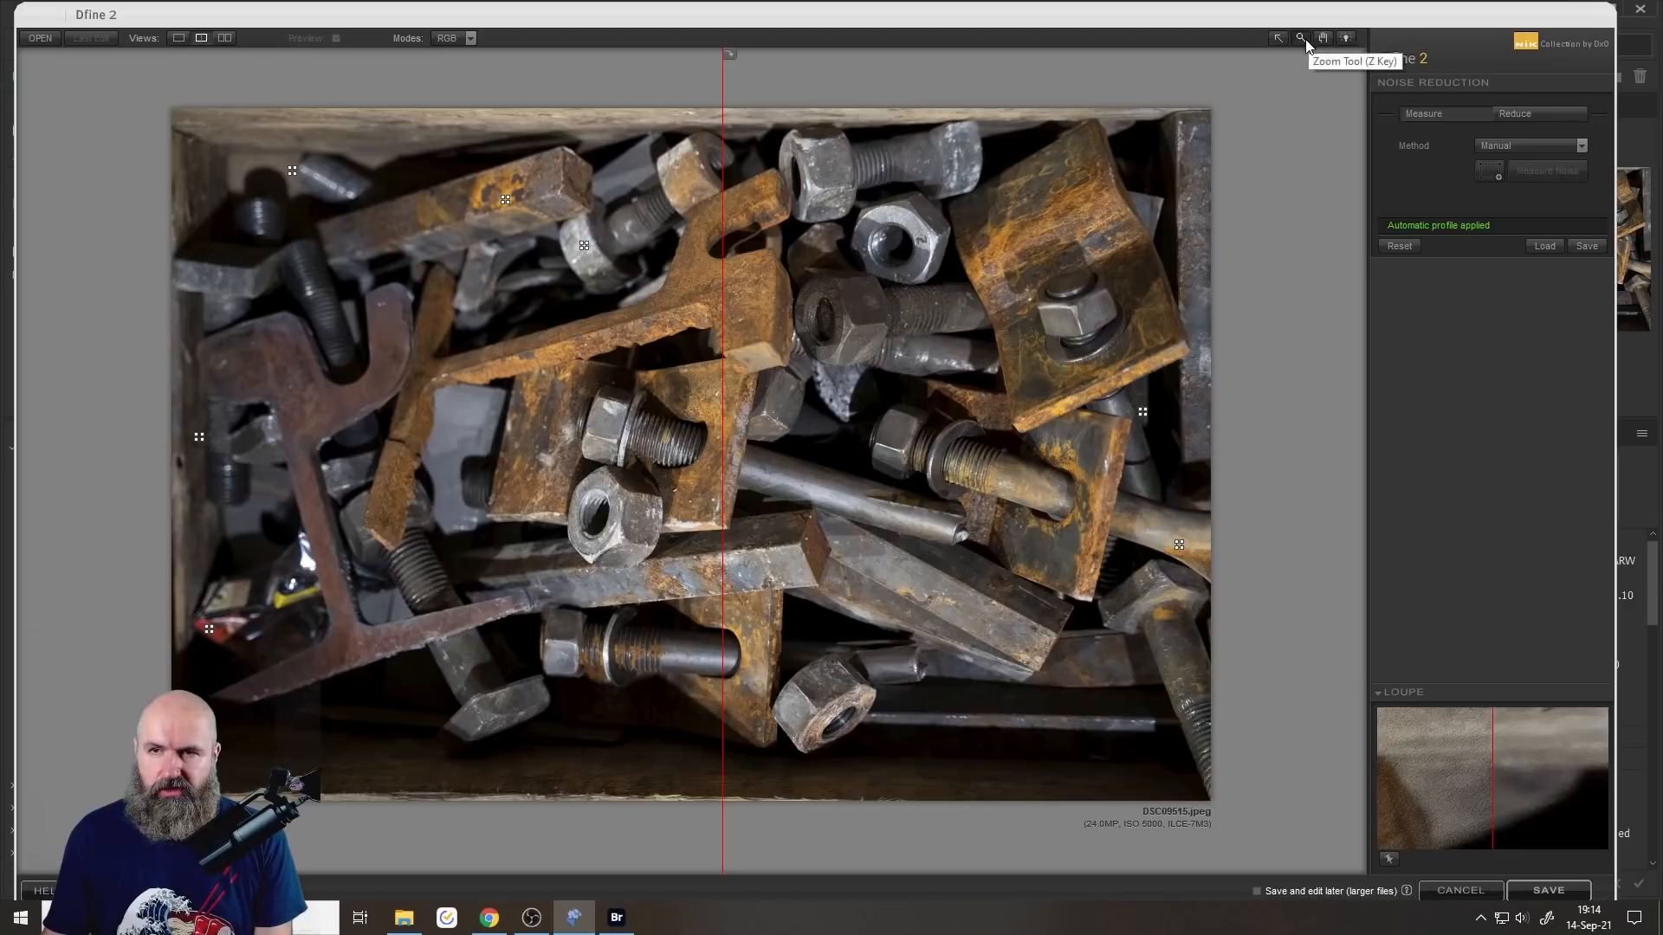
{"action": "left_click", "coordinate": [710, 466]}
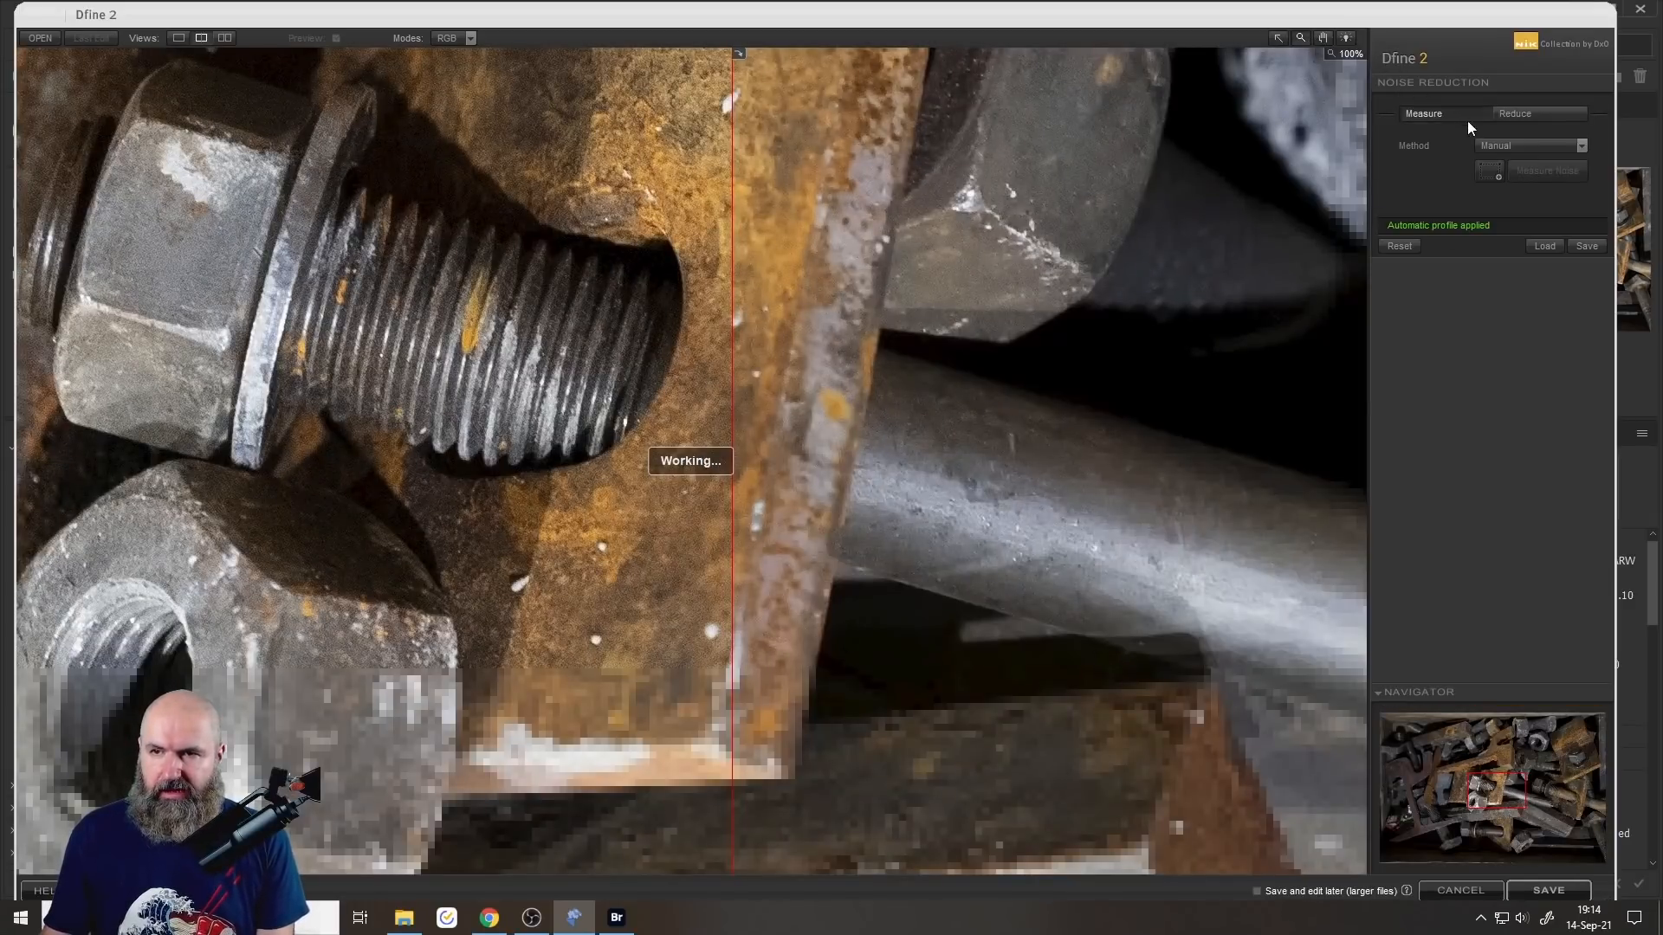
{"action": "left_click", "coordinate": [1494, 177]}
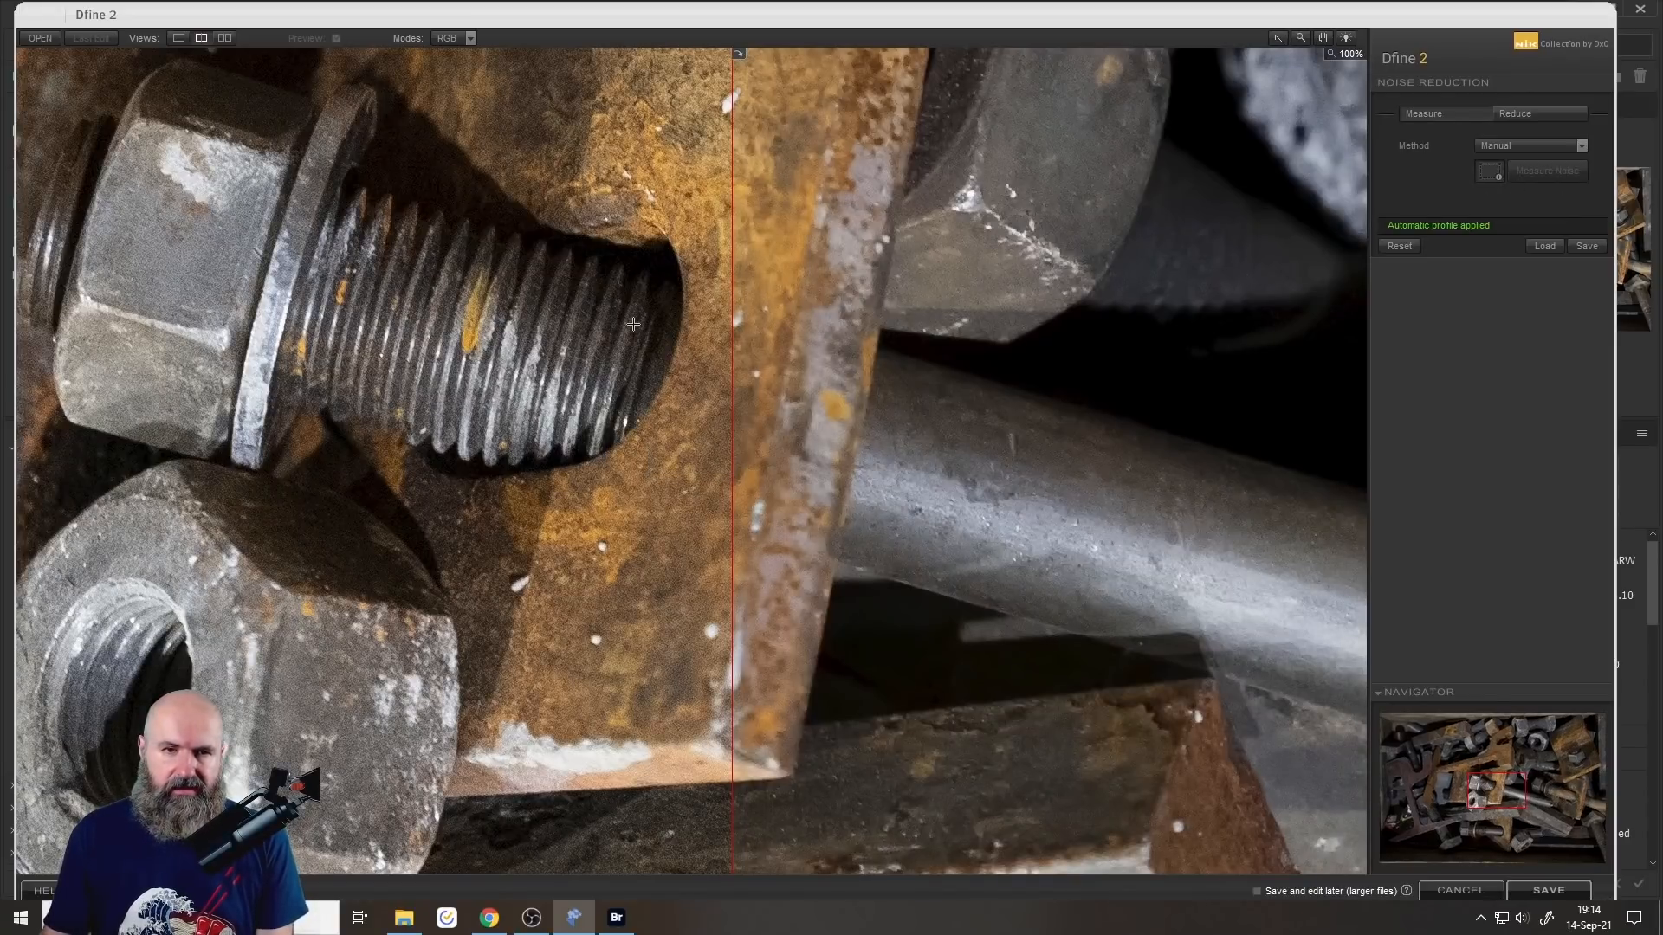
{"action": "left_click_drag", "start_coordinate": [157, 254], "coordinate": [194, 295]}
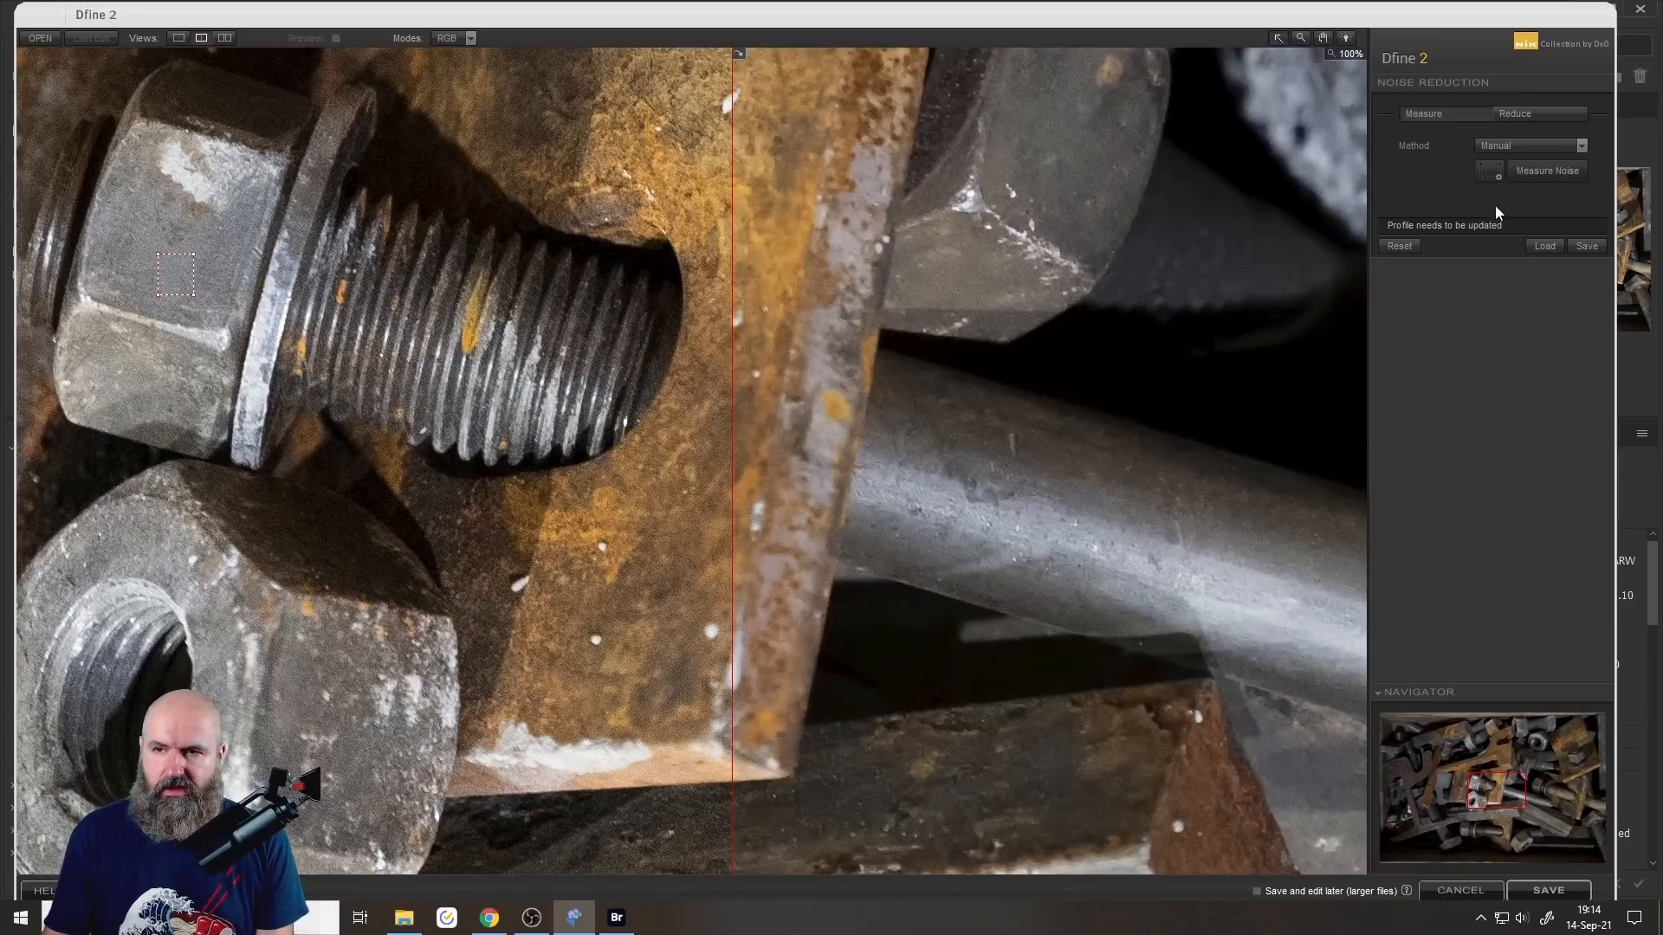
Mark three more noise sample rectangles on the bolt head's bright upper facet, the rusty plate and inside the nut's threaded hole.
{"action": "left_click", "coordinate": [1487, 176]}
{"action": "left_click_drag", "start_coordinate": [167, 147], "coordinate": [179, 169]}
{"action": "left_click", "coordinate": [1489, 171]}
{"action": "left_click_drag", "start_coordinate": [635, 135], "coordinate": [670, 189]}
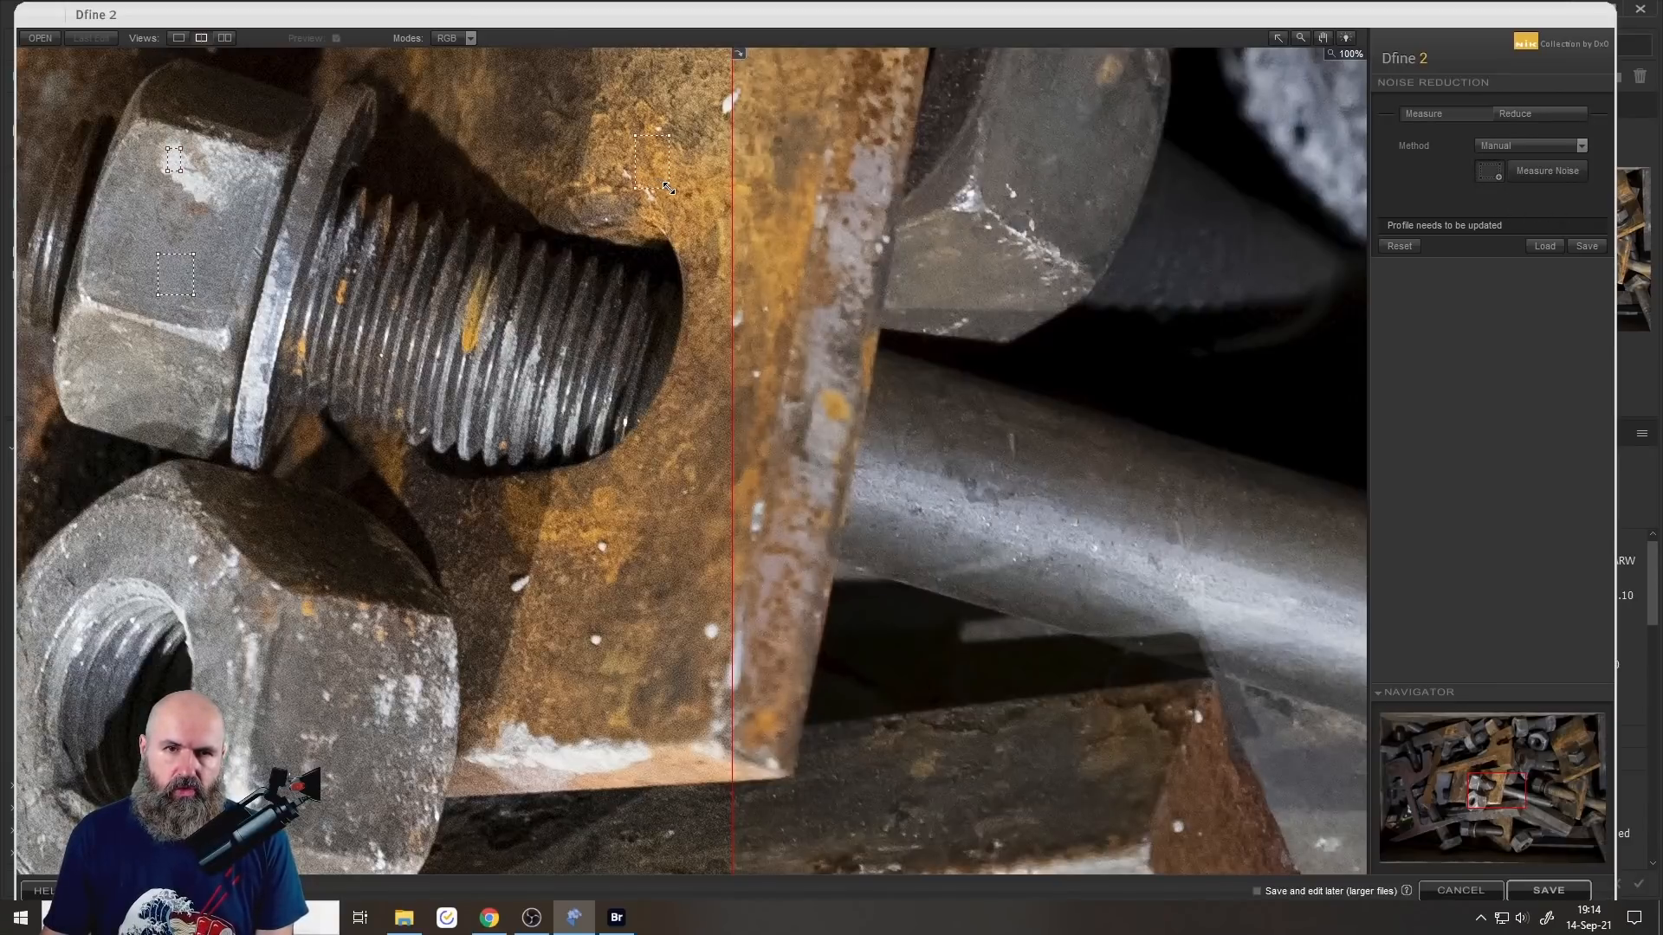
{"action": "left_click", "coordinate": [1490, 172]}
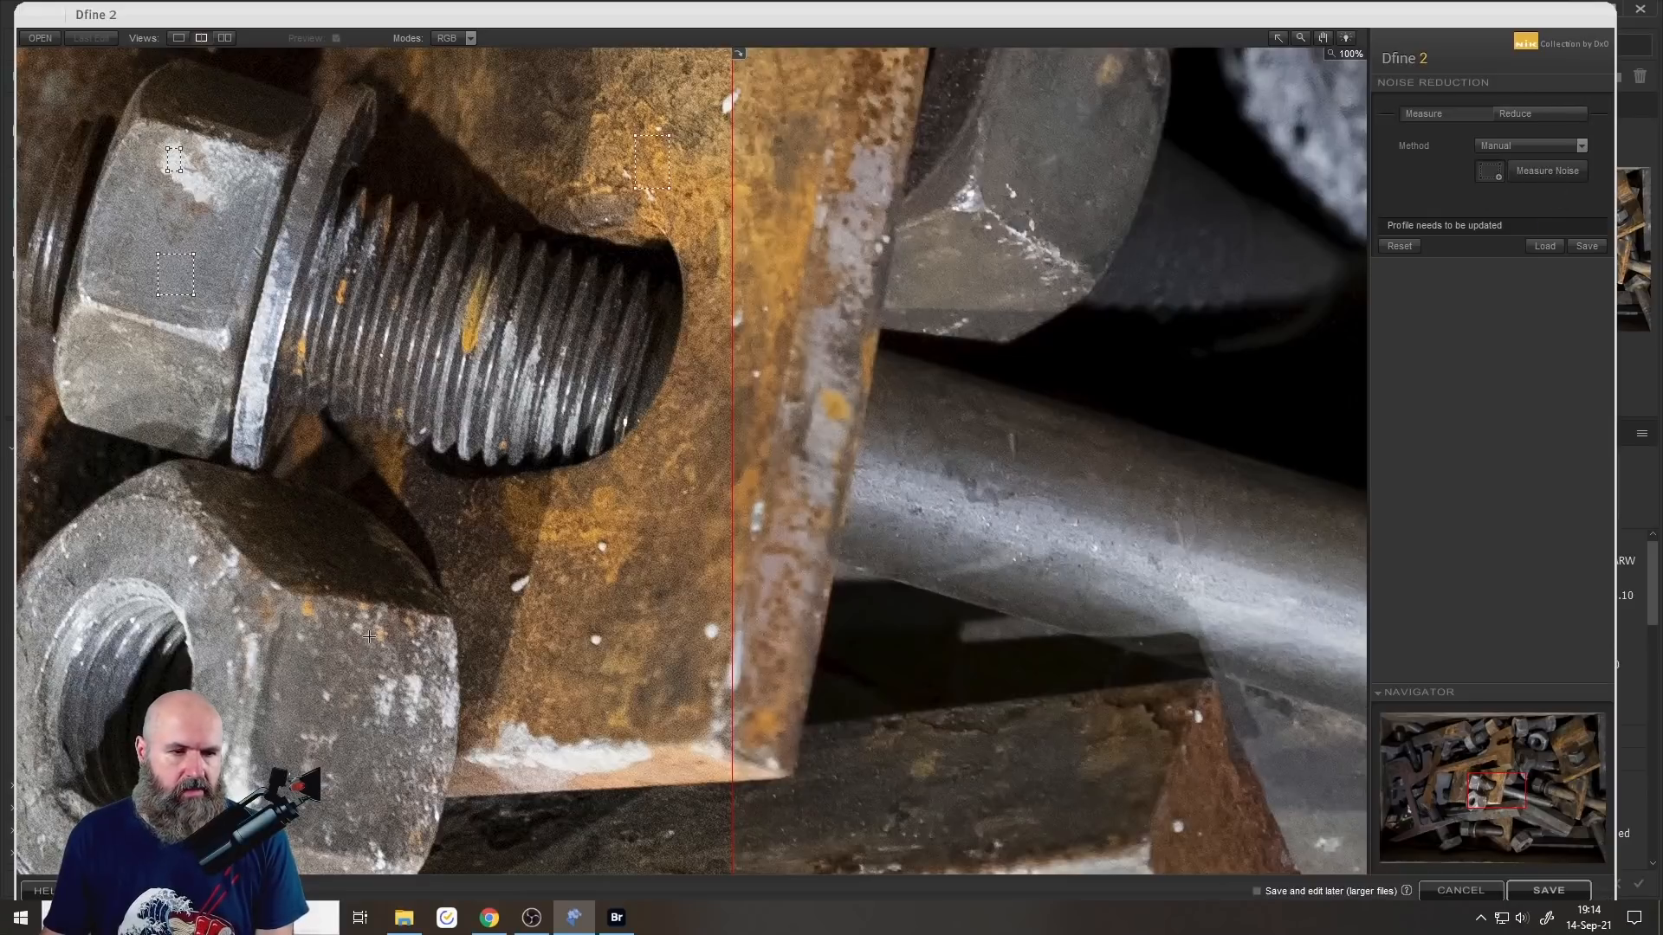
{"action": "left_click_drag", "start_coordinate": [80, 698], "coordinate": [102, 730]}
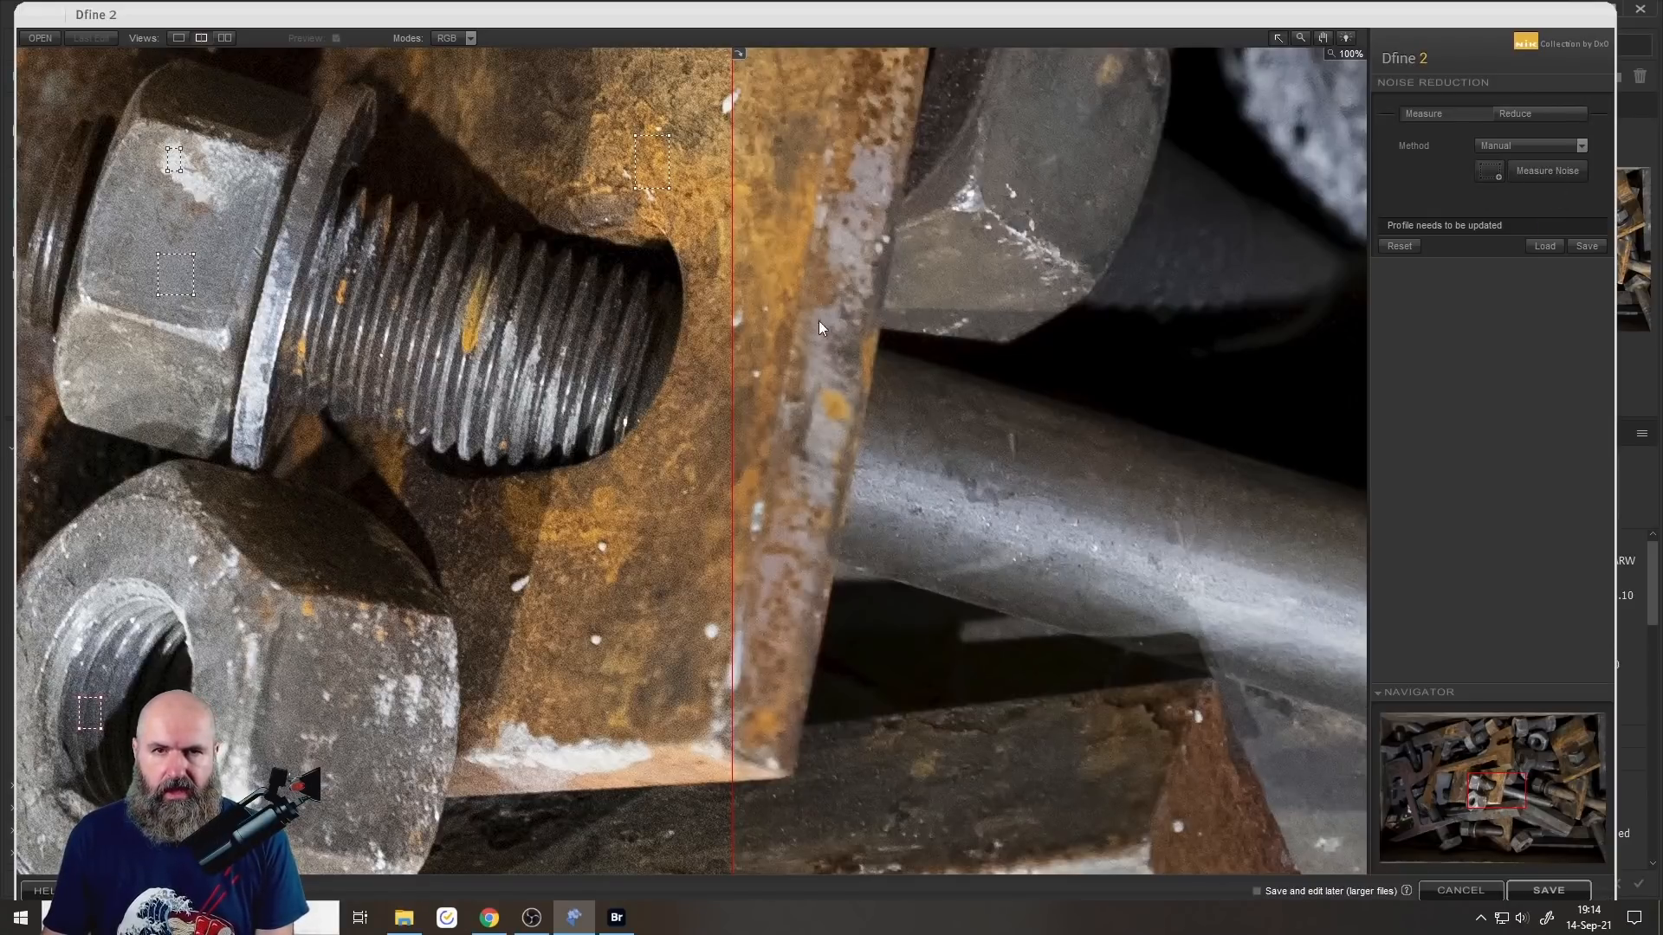
Mark three small noise sample rectangles on the metal rod beside the rusty plate.
{"action": "left_click_drag", "start_coordinate": [1498, 793], "coordinate": [1515, 790]}
{"action": "left_click", "coordinate": [1490, 171]}
{"action": "mouse_move", "coordinate": [577, 512]}
{"action": "left_mouse_down"}
{"action": "mouse_move", "coordinate": [618, 568]}
{"action": "mouse_move", "coordinate": [612, 540]}
{"action": "mouse_move", "coordinate": [601, 547]}
{"action": "left_mouse_up"}
{"action": "left_click", "coordinate": [1491, 173]}
{"action": "left_click_drag", "start_coordinate": [581, 453], "coordinate": [607, 472]}
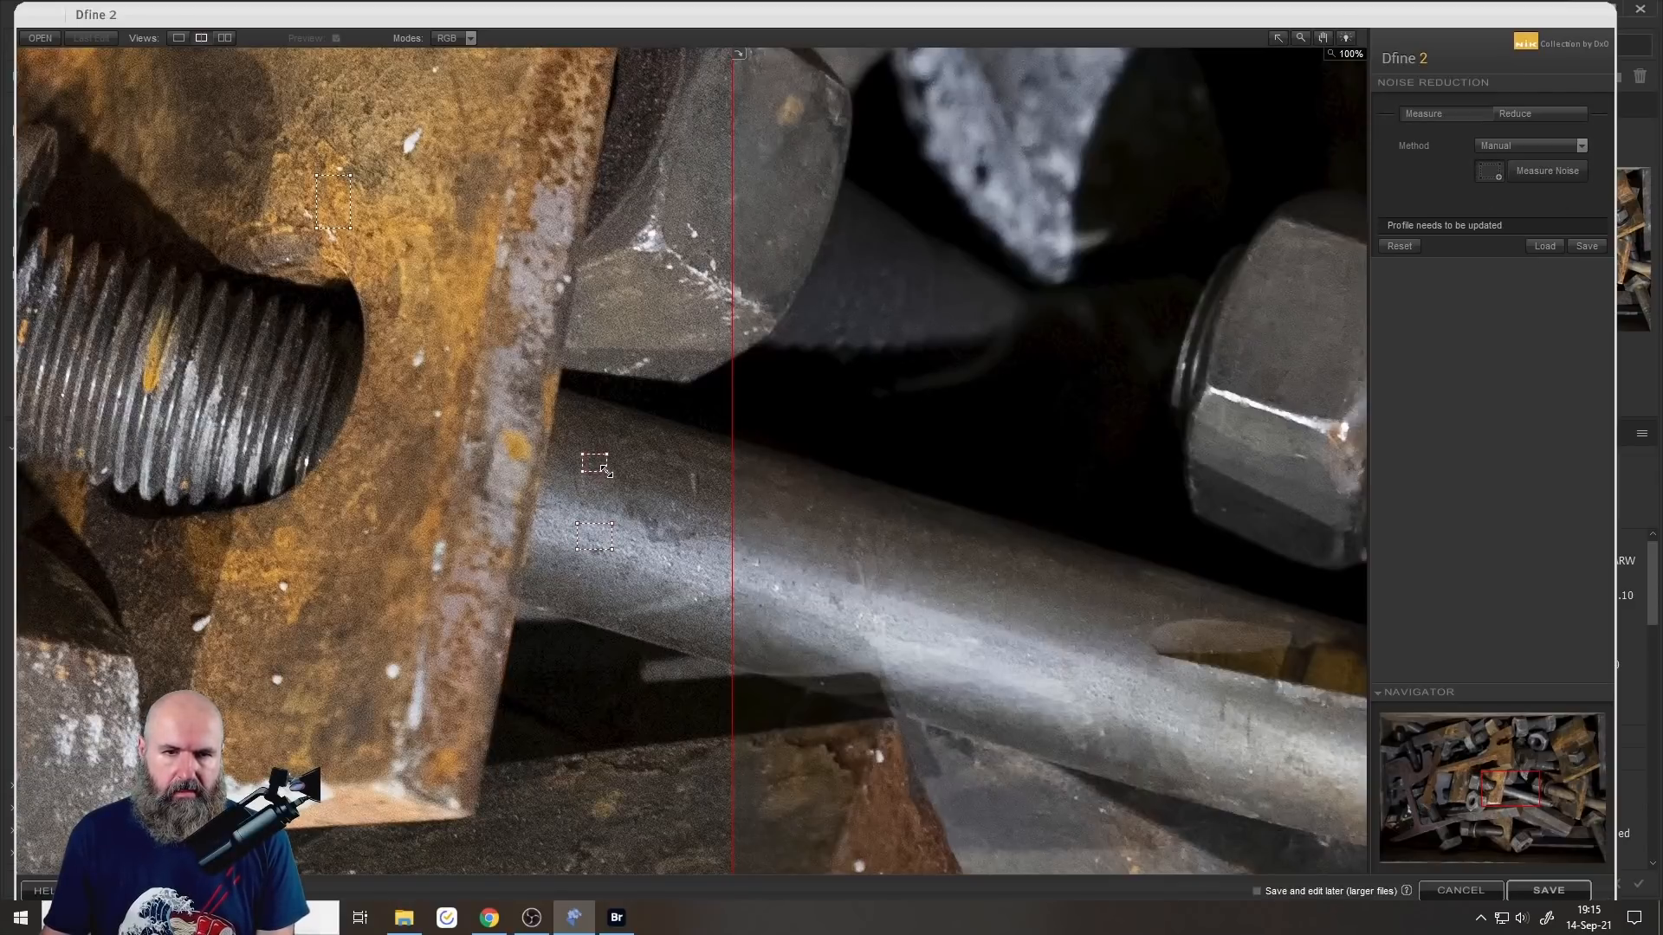
{"action": "left_click", "coordinate": [1490, 173]}
{"action": "left_click_drag", "start_coordinate": [569, 409], "coordinate": [602, 428]}
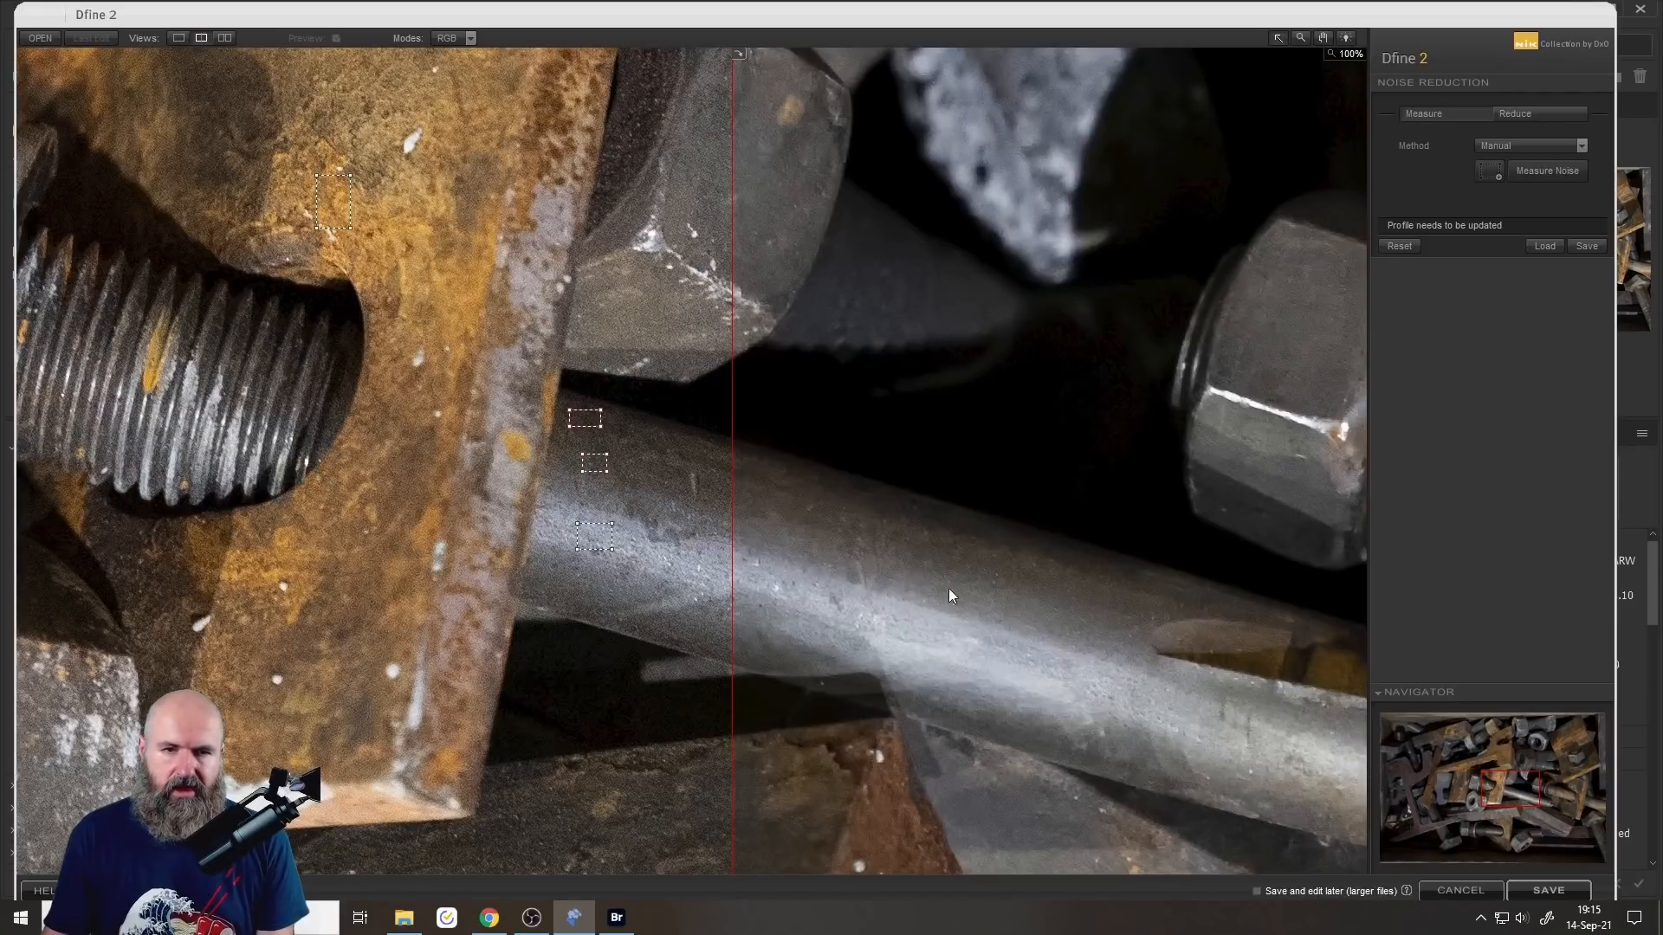
Measure the noise from the marked samples and open the noise reduction settings.
{"action": "left_click", "coordinate": [1539, 177]}
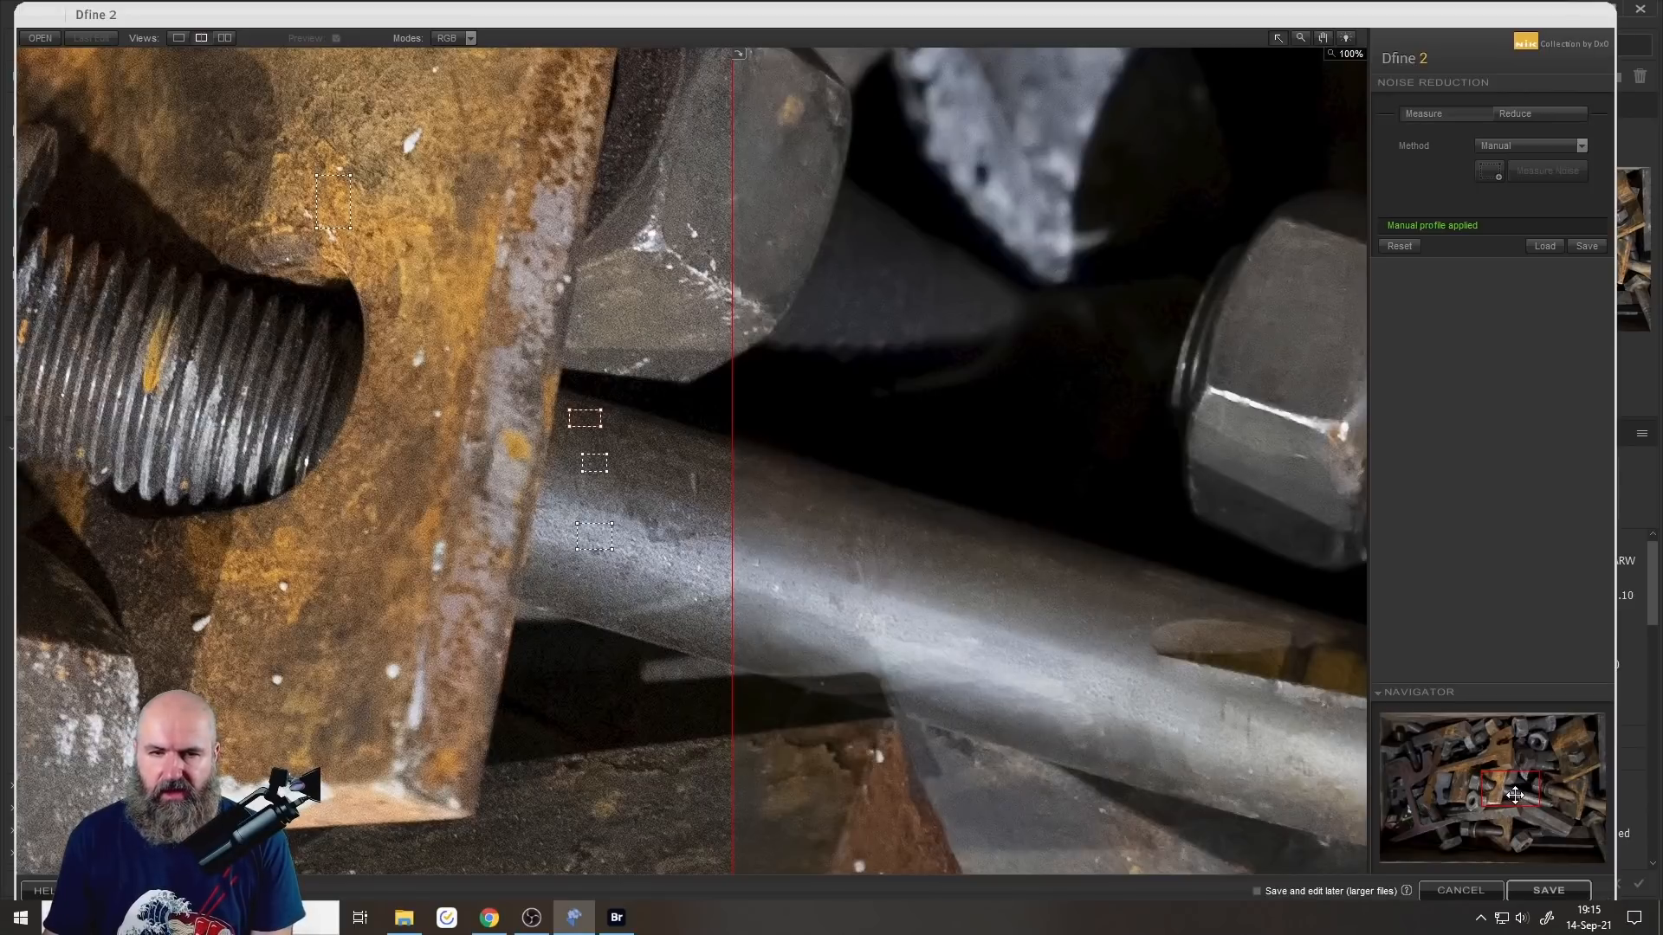
{"action": "left_click_drag", "start_coordinate": [1515, 794], "coordinate": [1511, 793]}
{"action": "left_click_drag", "start_coordinate": [894, 532], "coordinate": [756, 541]}
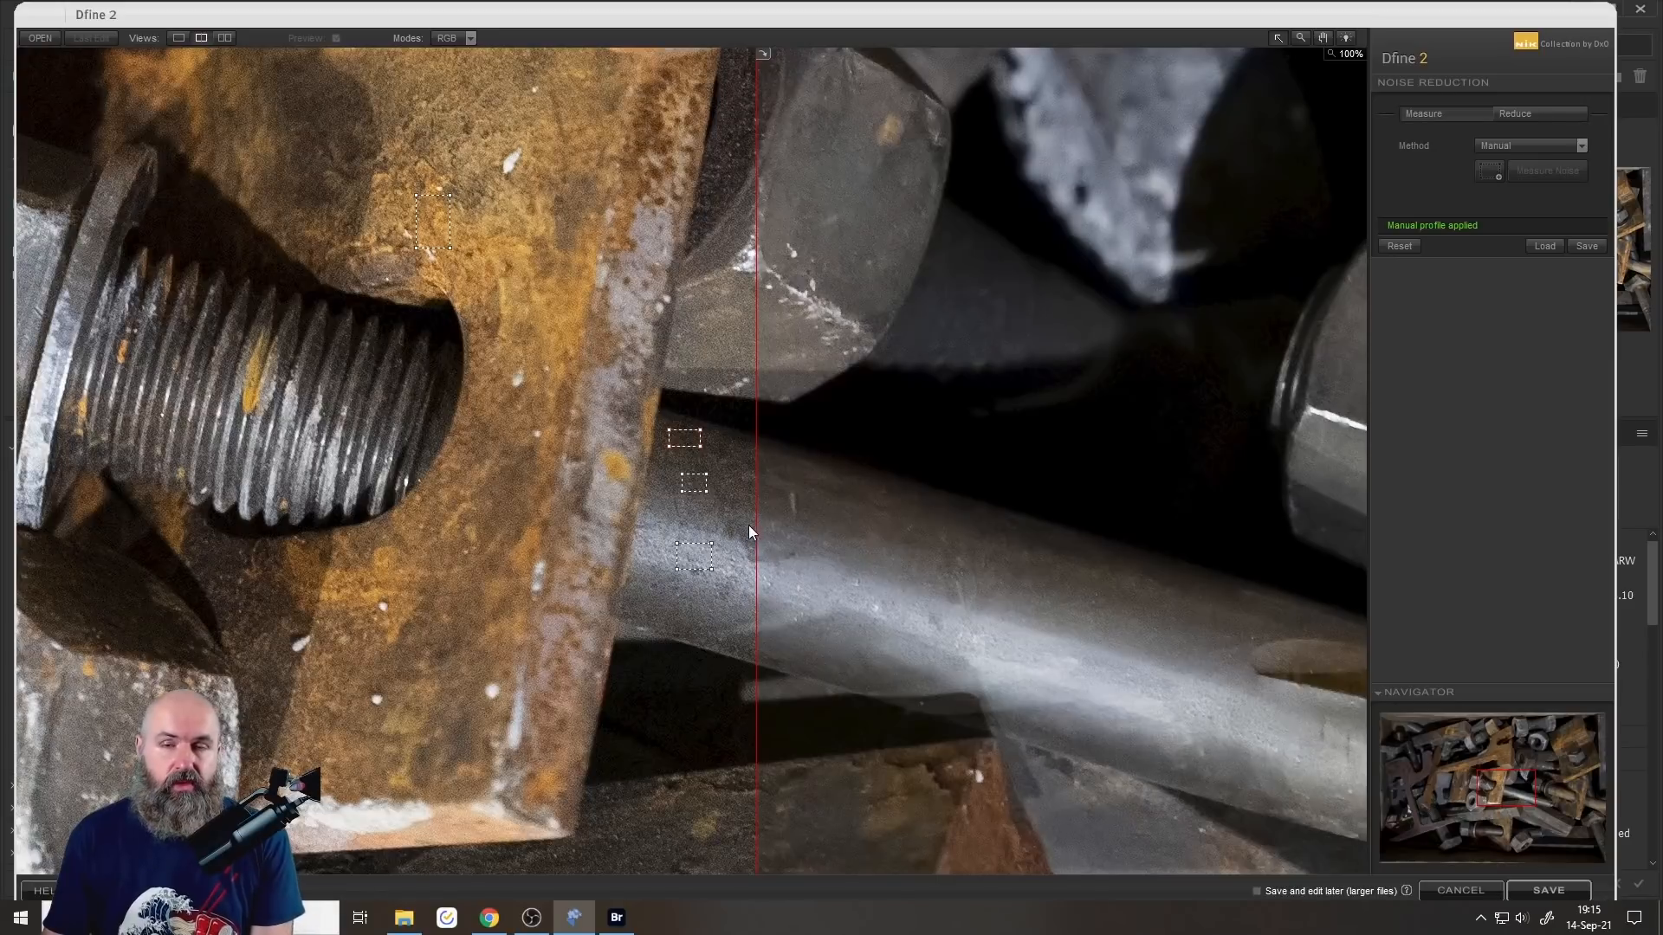
{"action": "left_click", "coordinate": [1515, 114]}
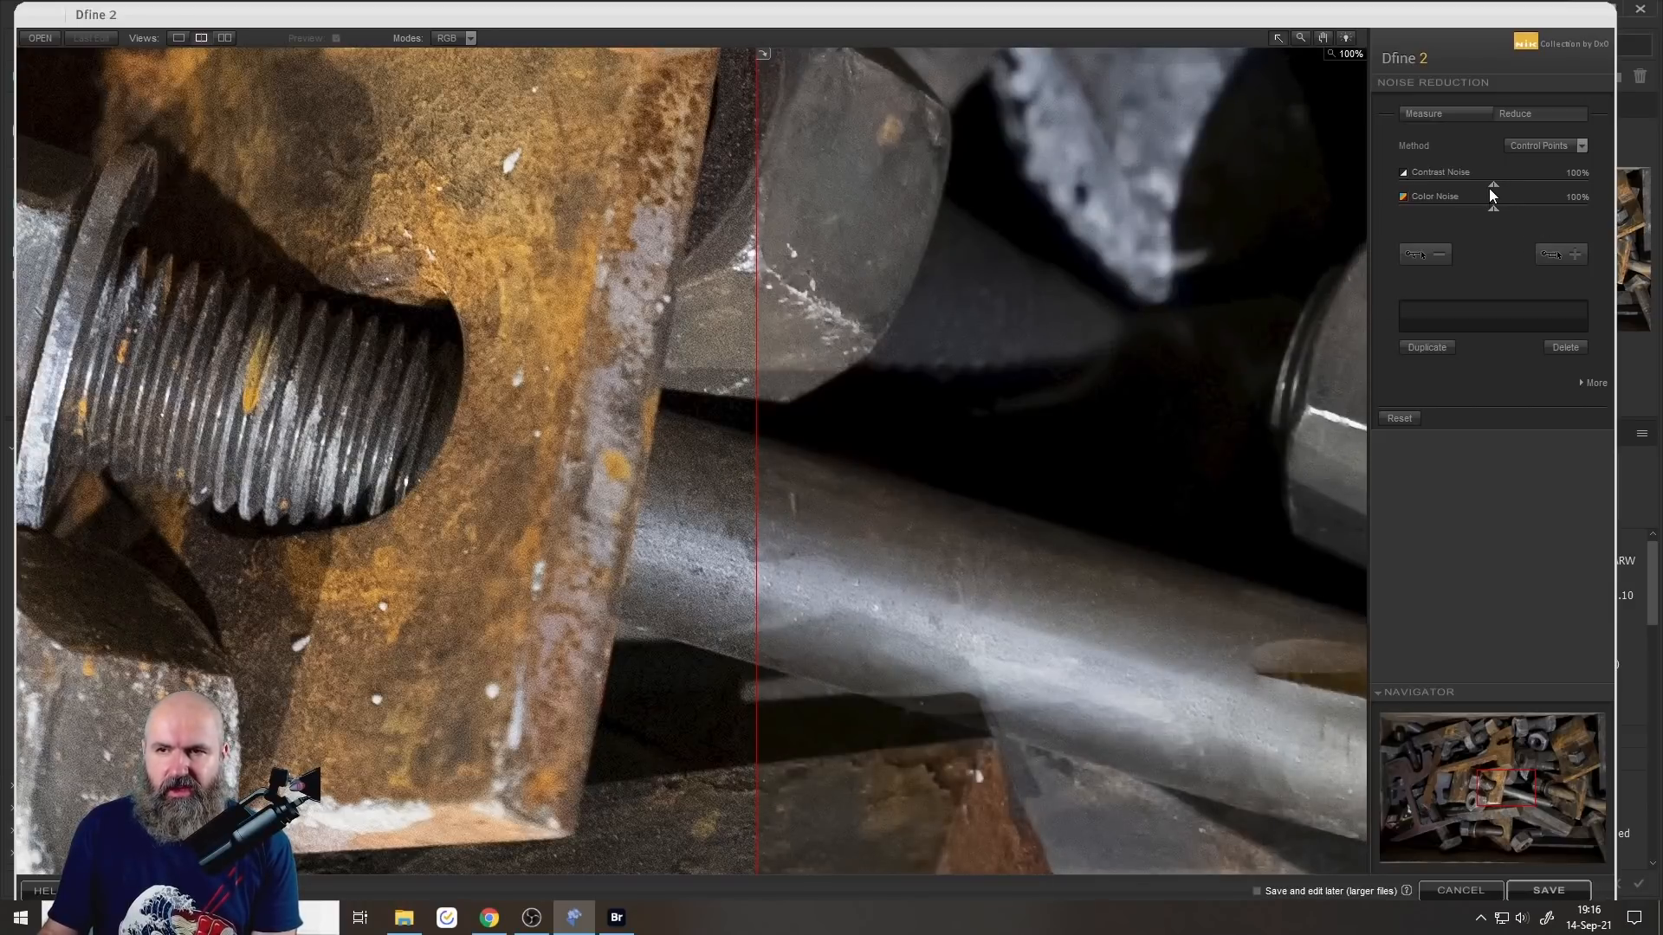
Try a contrast noise reduction of 0% and a color noise reduction of 169%, comparing before and after on the rod.
{"action": "left_click_drag", "start_coordinate": [1489, 189], "coordinate": [1367, 182]}
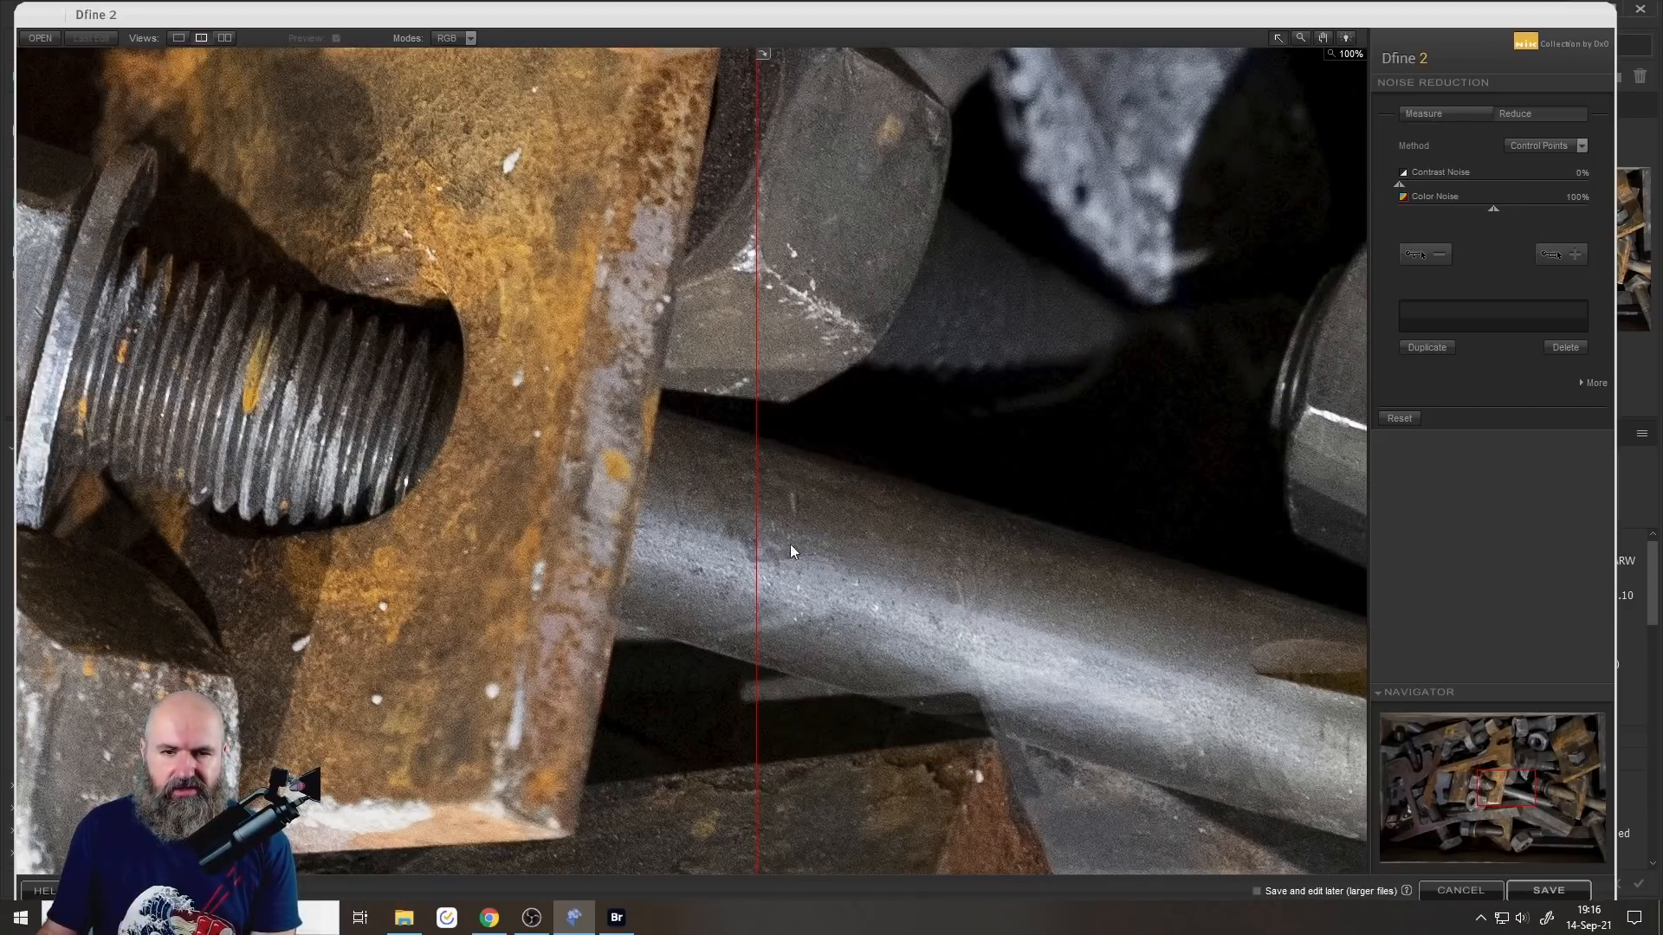
{"action": "left_click_drag", "start_coordinate": [758, 530], "coordinate": [780, 498]}
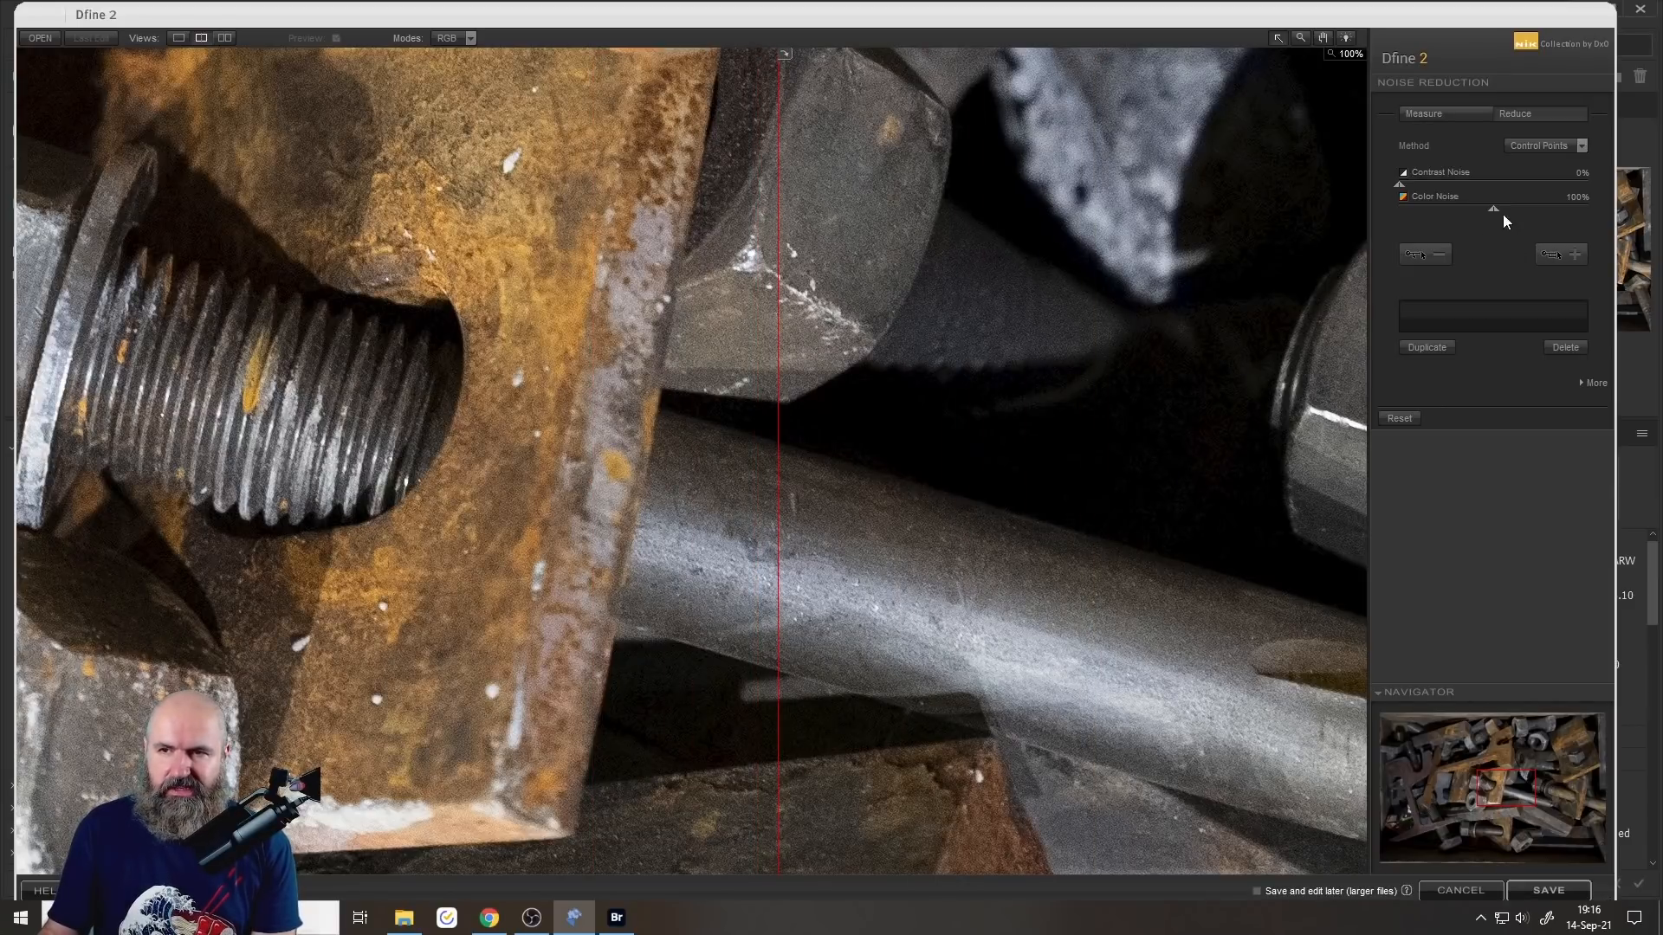
{"action": "left_click_drag", "start_coordinate": [1495, 210], "coordinate": [1560, 209]}
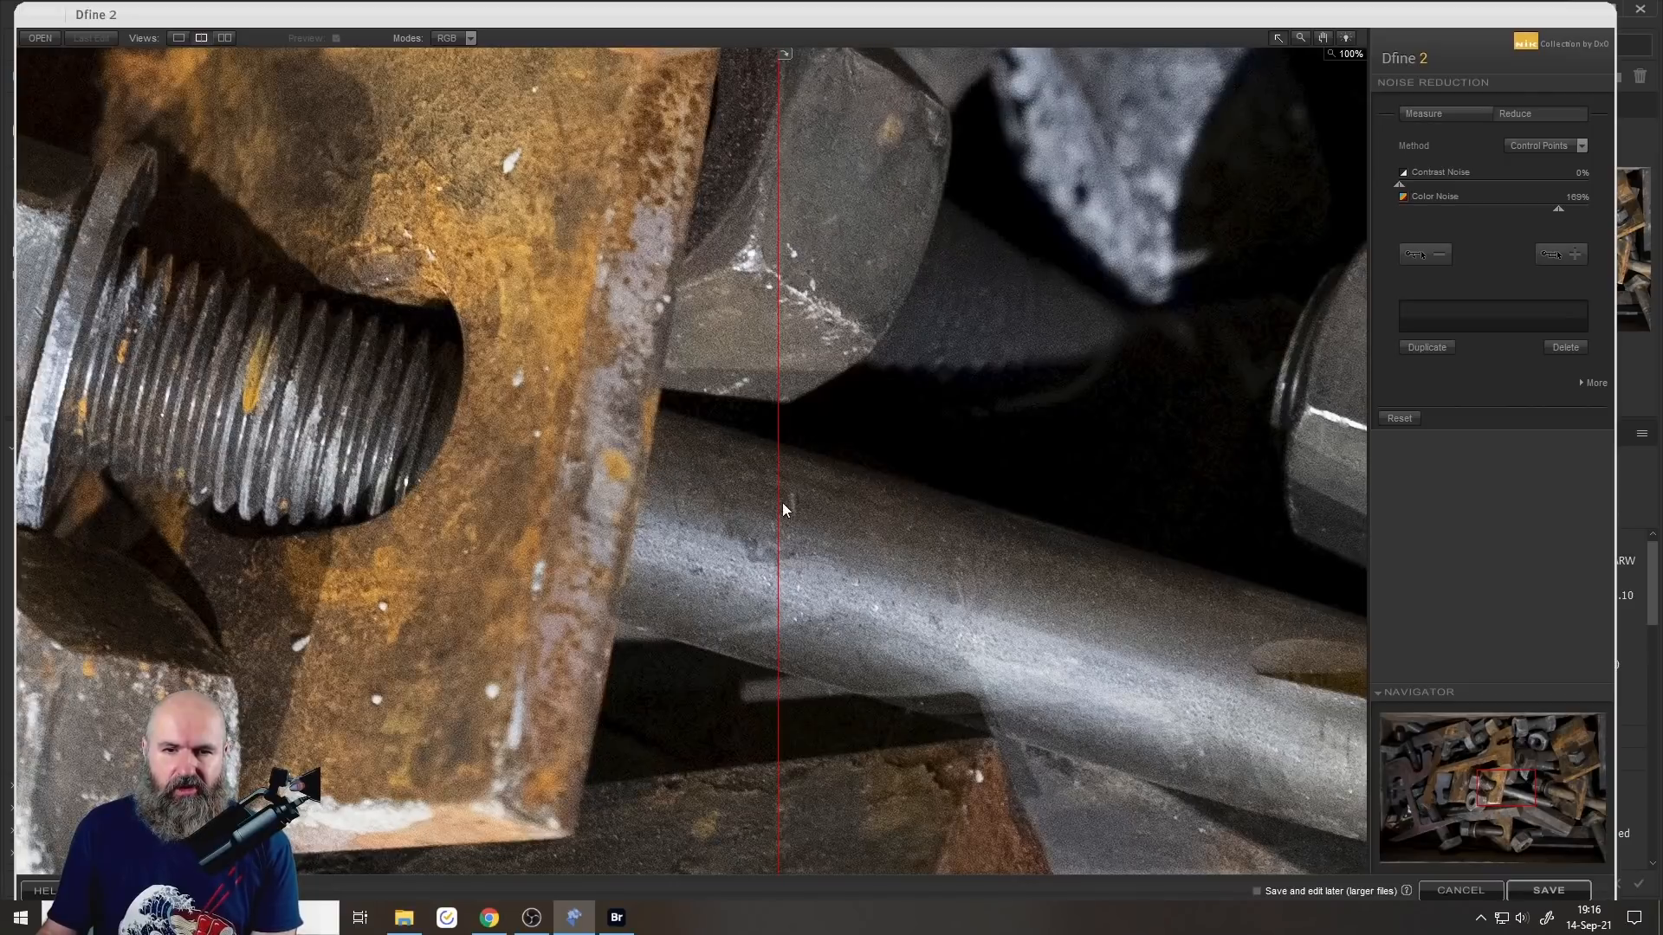
{"action": "mouse_move", "coordinate": [783, 503]}
{"action": "left_mouse_down"}
{"action": "mouse_move", "coordinate": [1004, 494]}
{"action": "mouse_move", "coordinate": [656, 479]}
{"action": "mouse_move", "coordinate": [768, 479]}
{"action": "left_mouse_up"}
Set contrast noise reduction to 53% and color noise reduction to 120%, comparing before and after across the plate and rod.
{"action": "left_click_drag", "start_coordinate": [1400, 184], "coordinate": [1454, 184]}
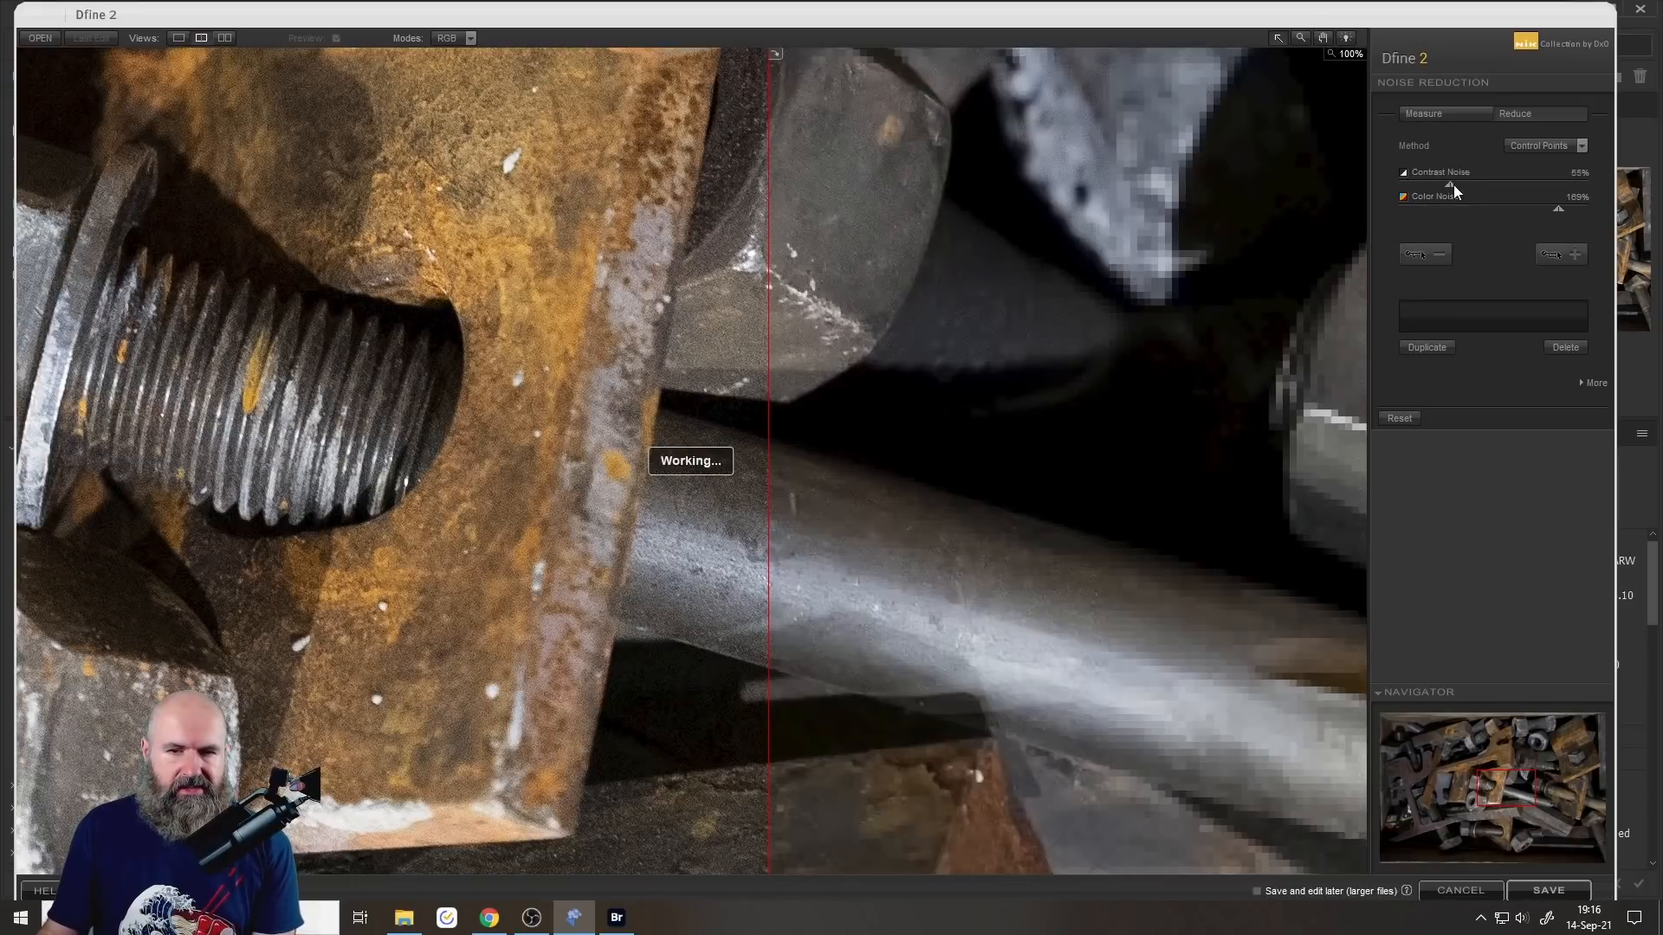
{"action": "left_click_drag", "start_coordinate": [1550, 208], "coordinate": [1509, 213]}
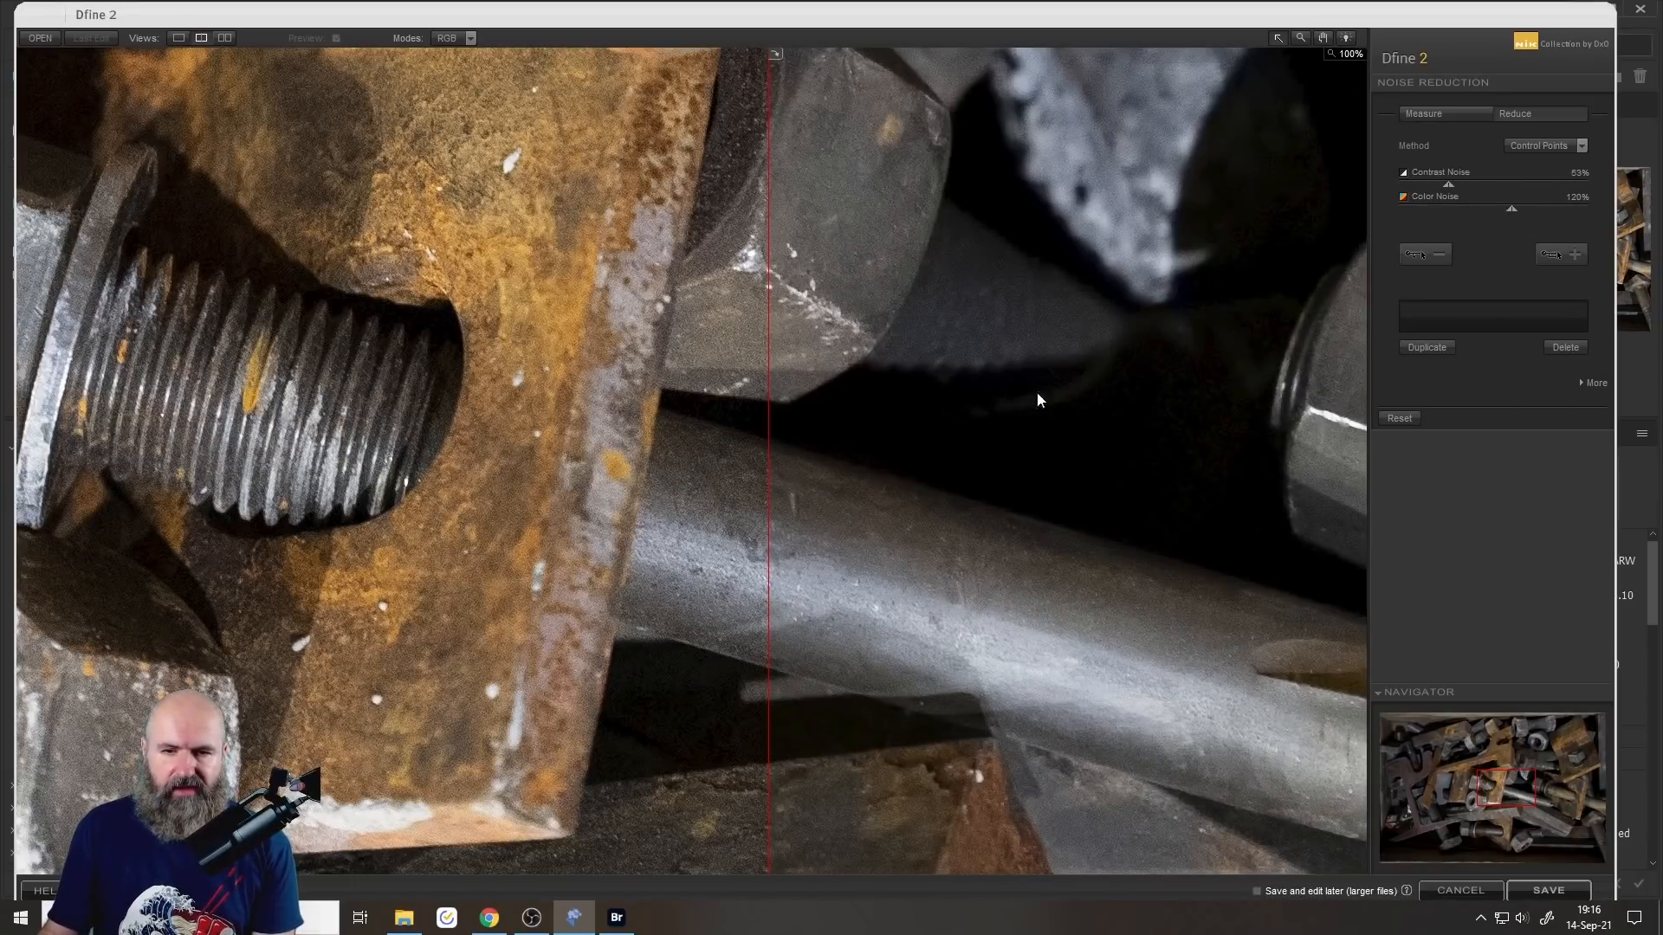
{"action": "left_click_drag", "start_coordinate": [768, 444], "coordinate": [457, 396]}
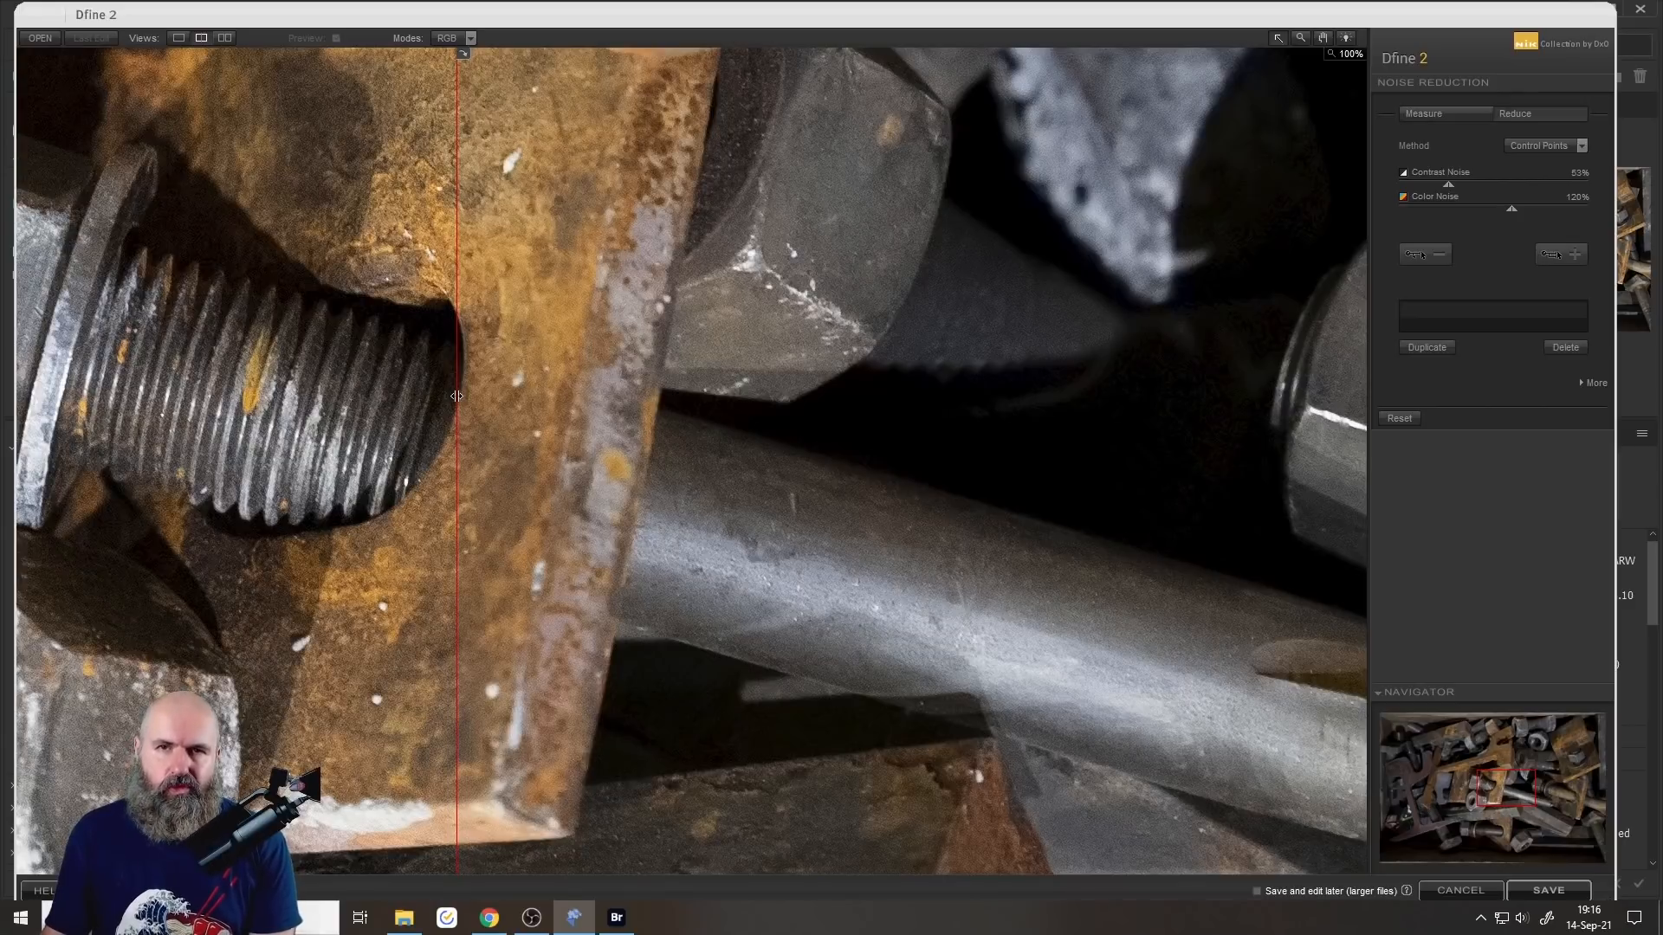
{"action": "left_click_drag", "start_coordinate": [457, 396], "coordinate": [390, 406]}
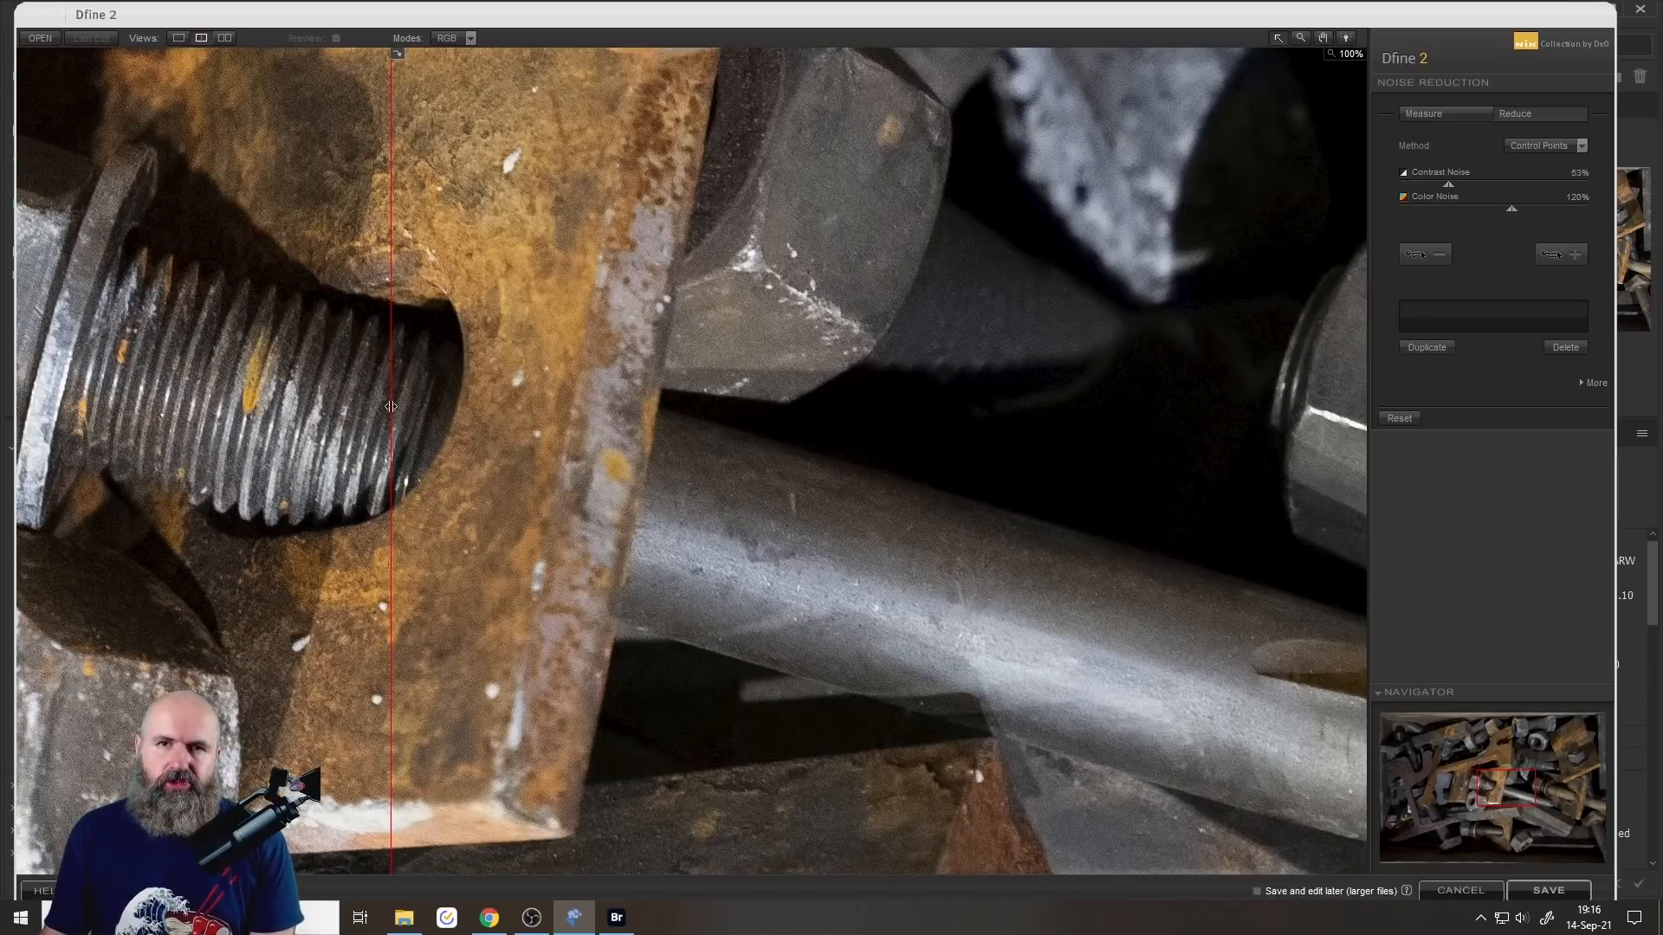
{"action": "left_click_drag", "start_coordinate": [390, 406], "coordinate": [731, 440]}
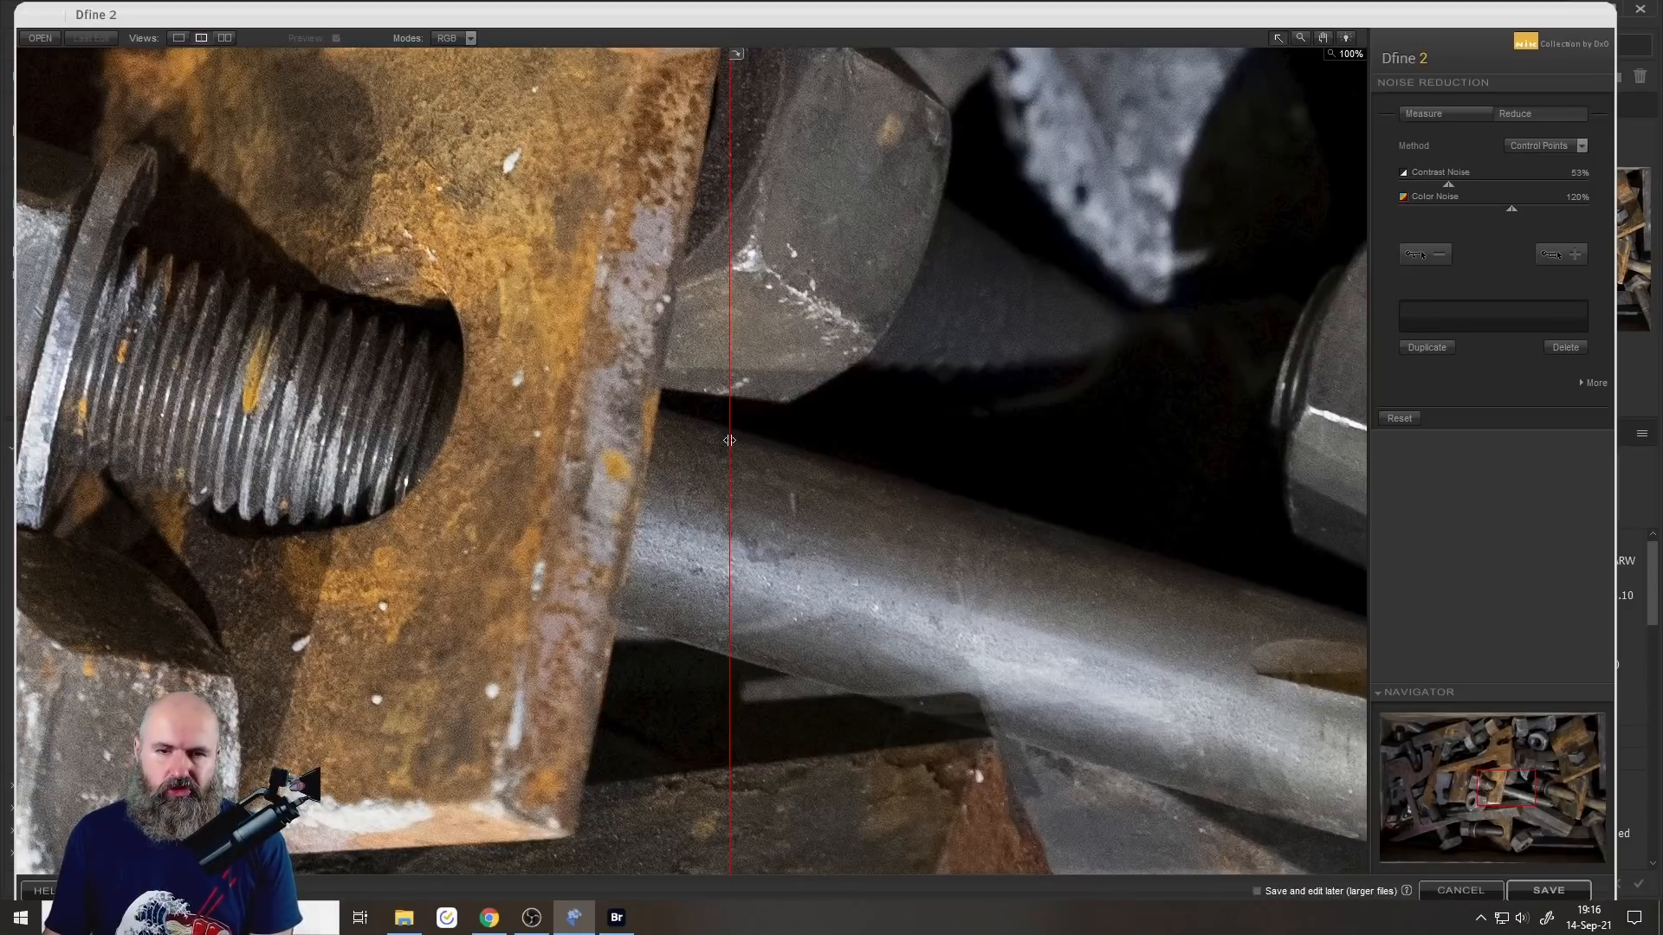
{"action": "mouse_move", "coordinate": [731, 440]}
{"action": "left_mouse_down"}
{"action": "mouse_move", "coordinate": [1180, 451]}
{"action": "mouse_move", "coordinate": [530, 457]}
{"action": "mouse_move", "coordinate": [791, 459]}
{"action": "mouse_move", "coordinate": [751, 461]}
{"action": "left_mouse_up"}
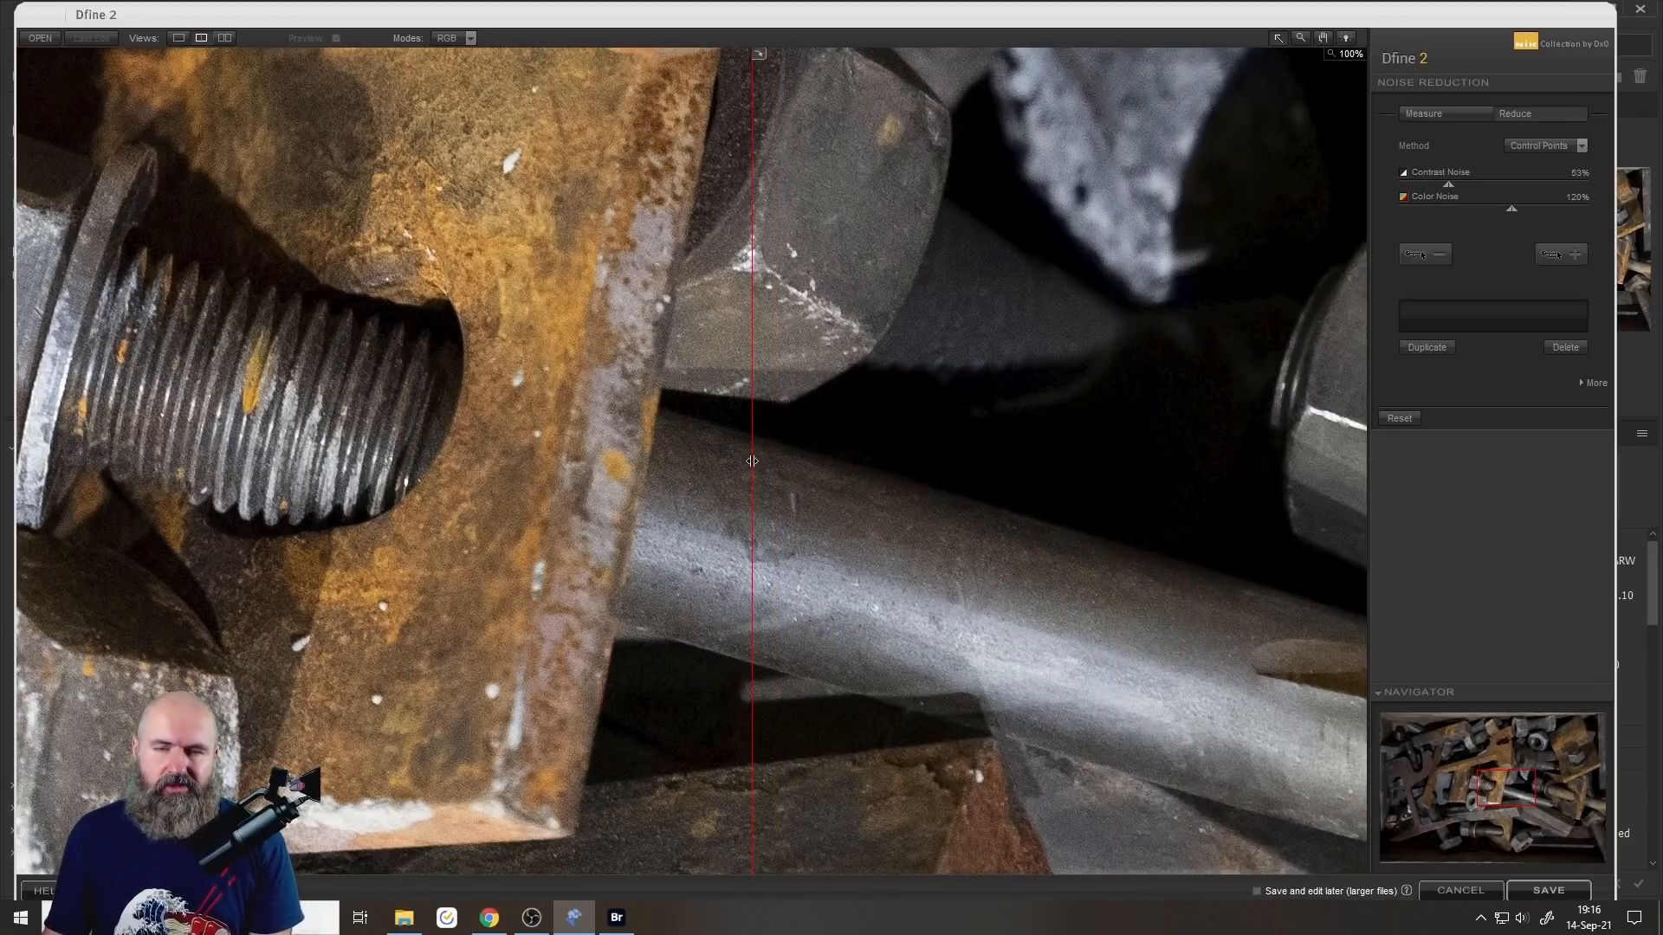
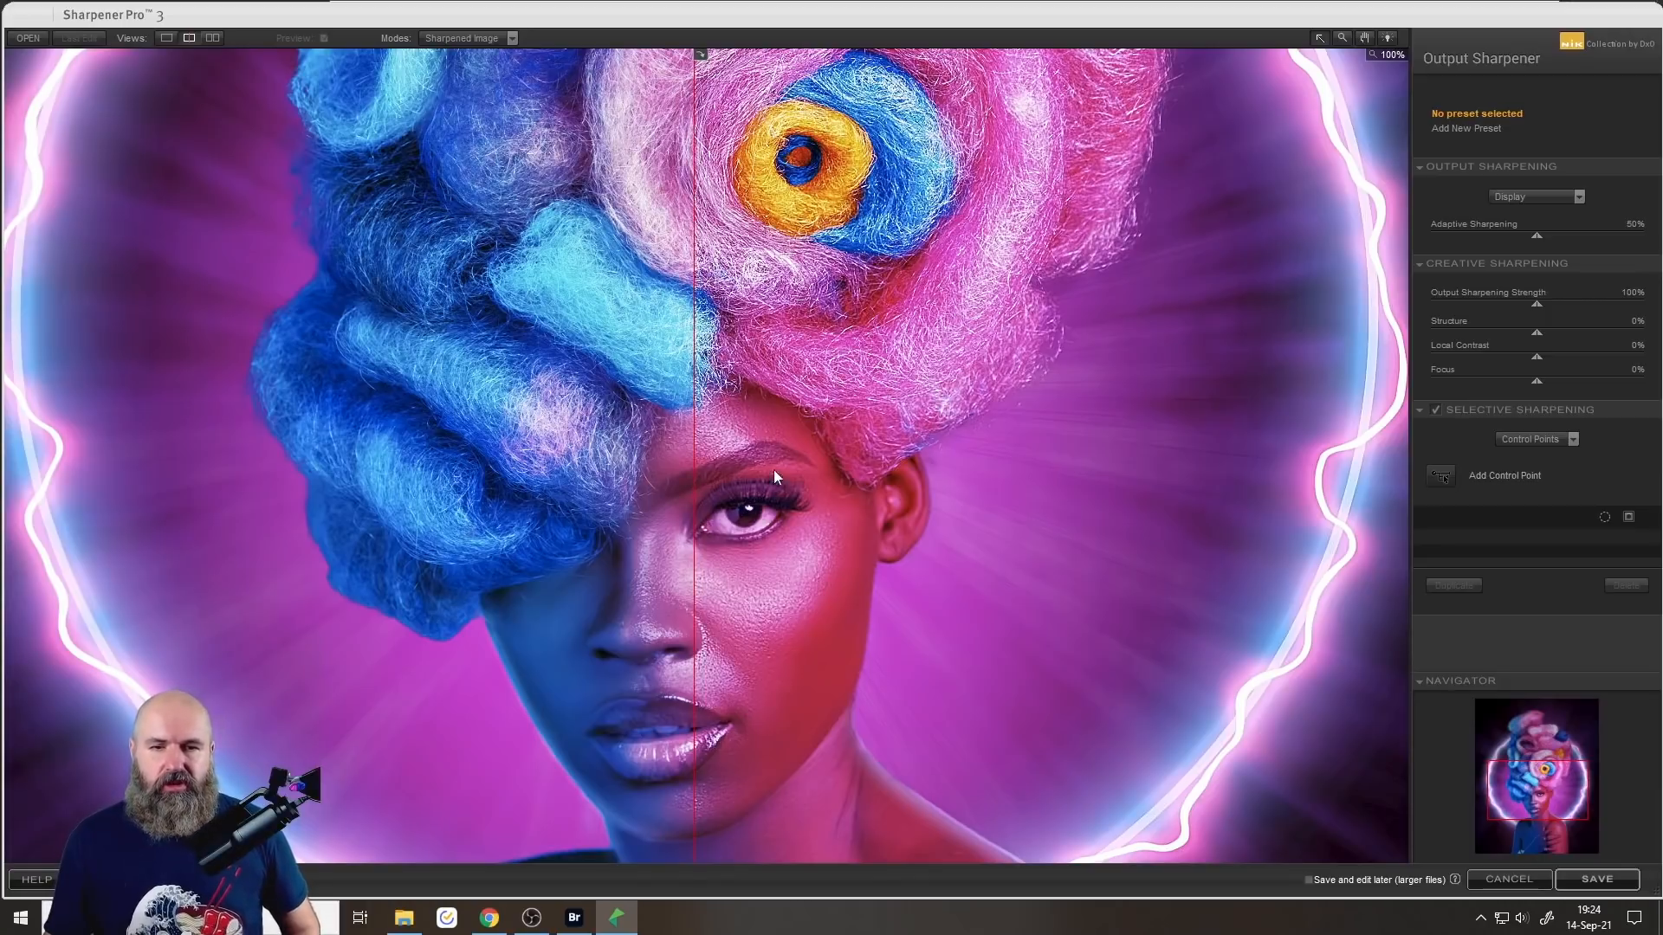
In Sharpener Pro 3's Output Sharpener, view the output device options and compare the portrait before and after sharpening.
{"action": "left_click_drag", "start_coordinate": [695, 433], "coordinate": [757, 423]}
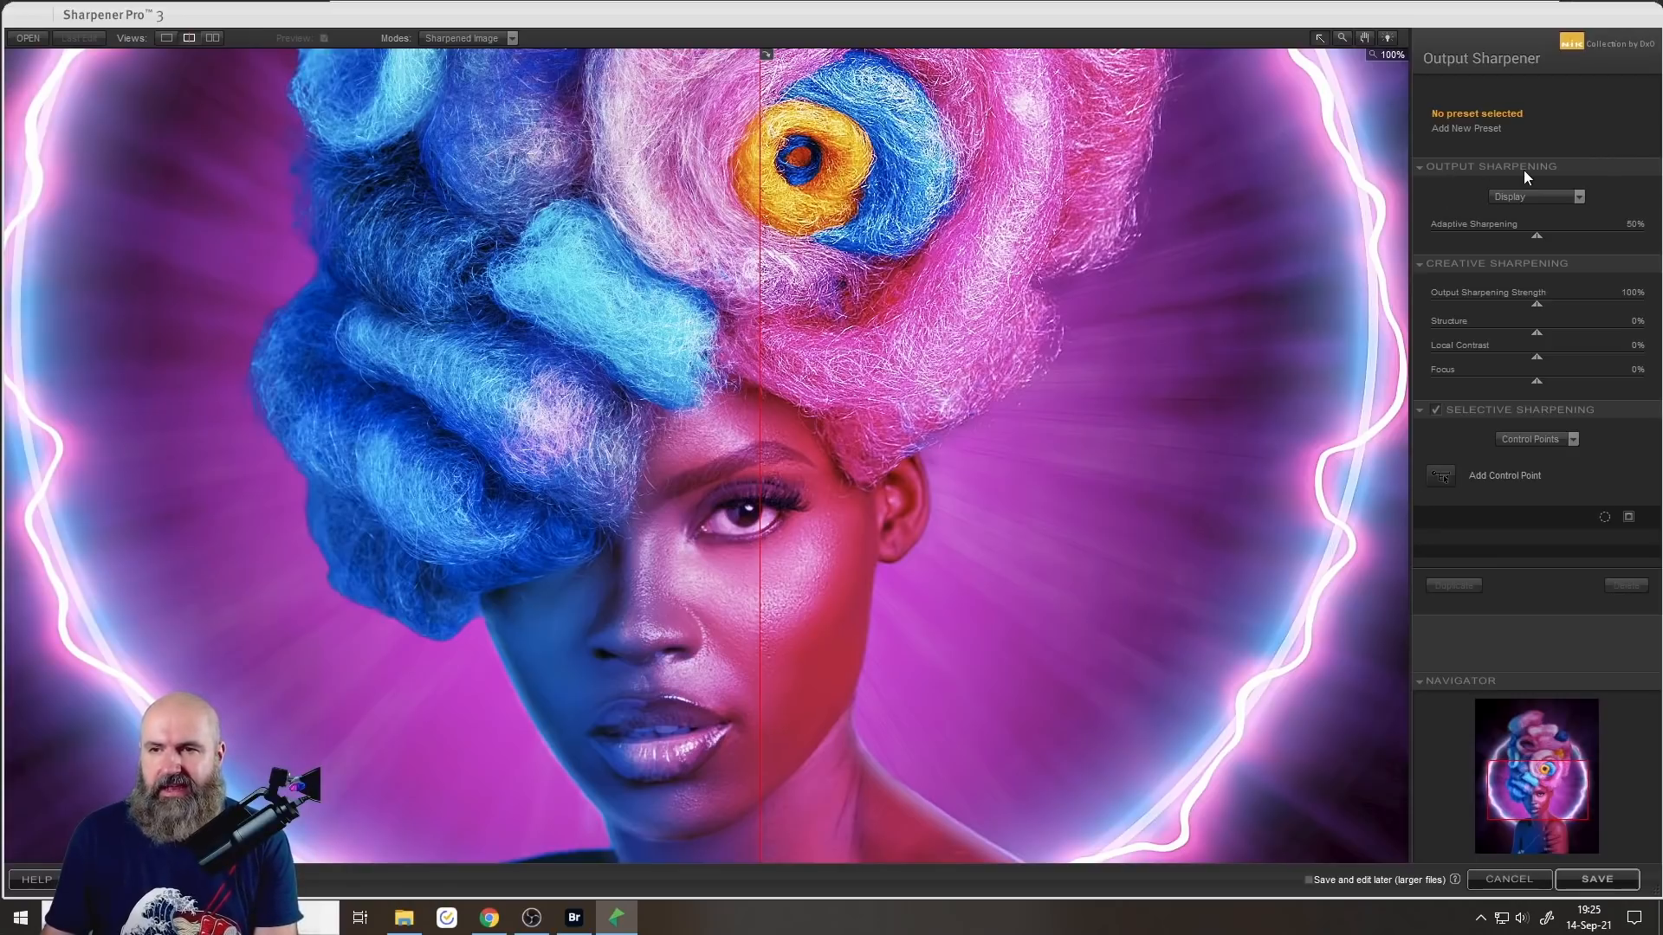
{"action": "left_click", "coordinate": [1530, 199]}
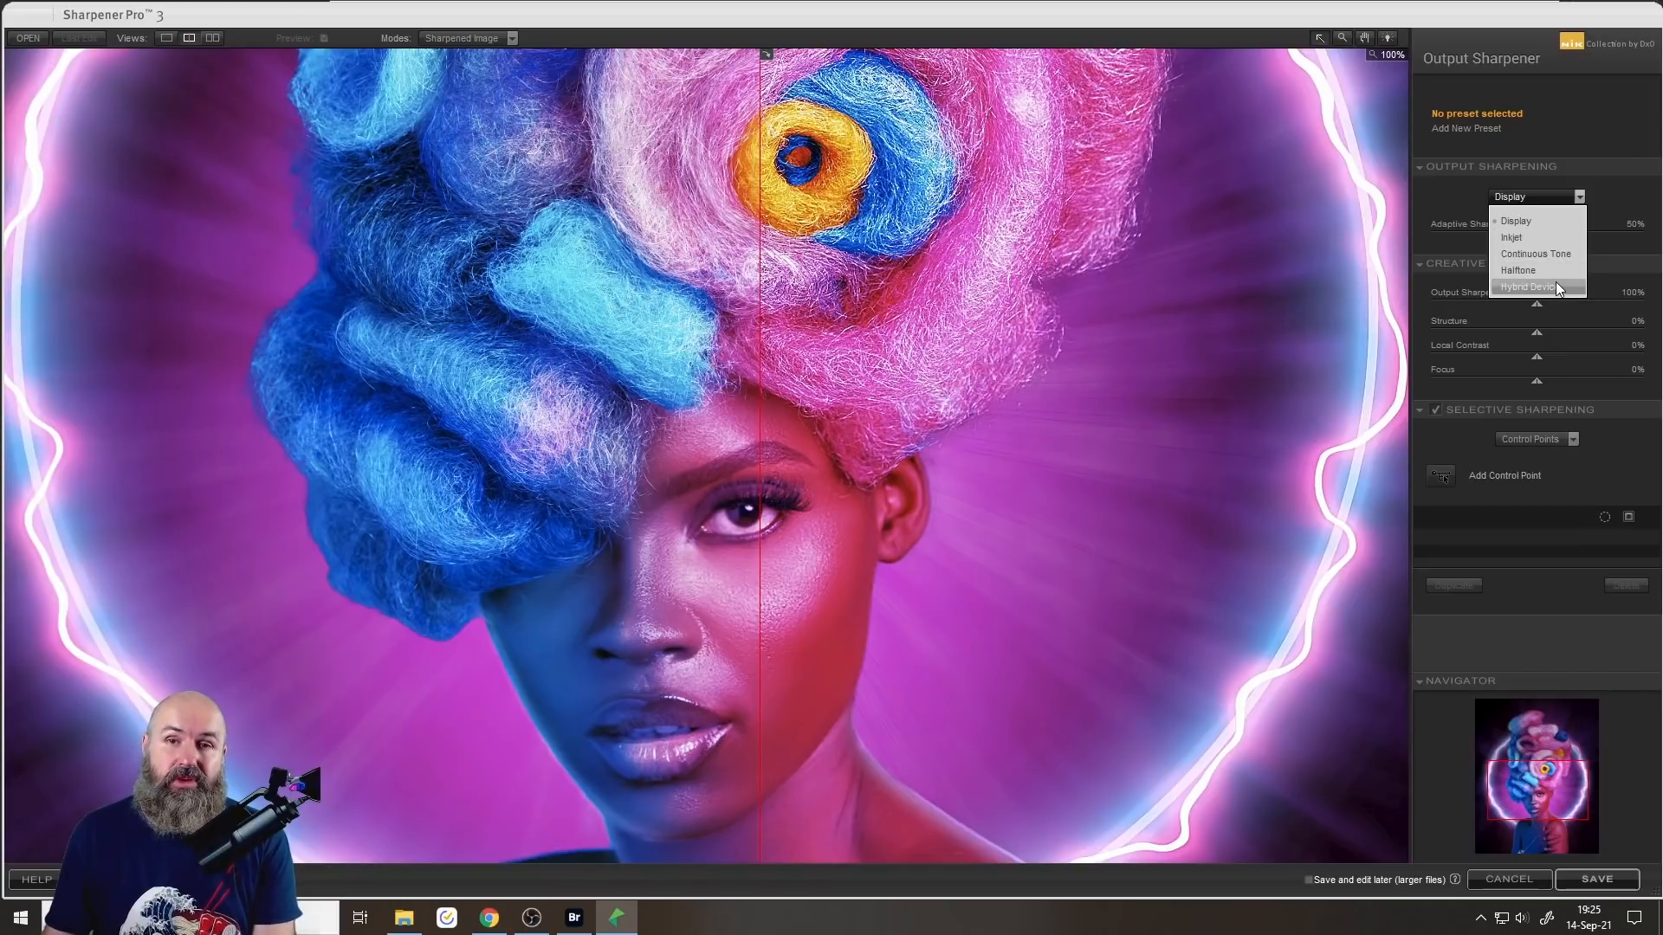
{"action": "left_click", "coordinate": [1531, 187]}
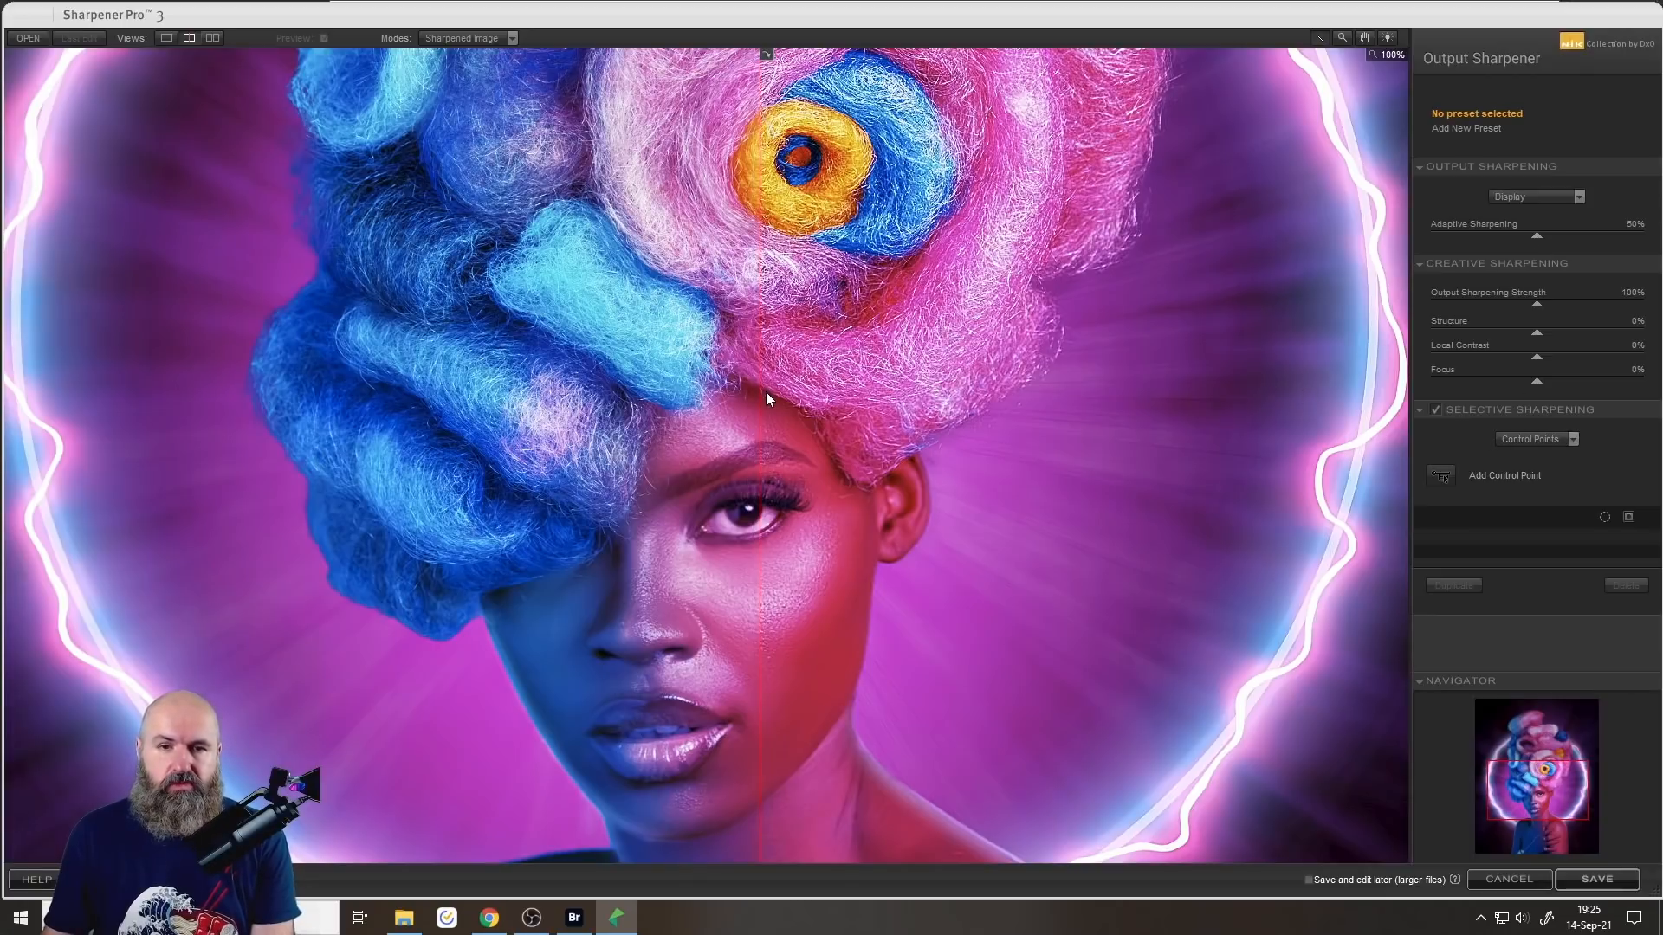
{"action": "left_click_drag", "start_coordinate": [762, 392], "coordinate": [1247, 406]}
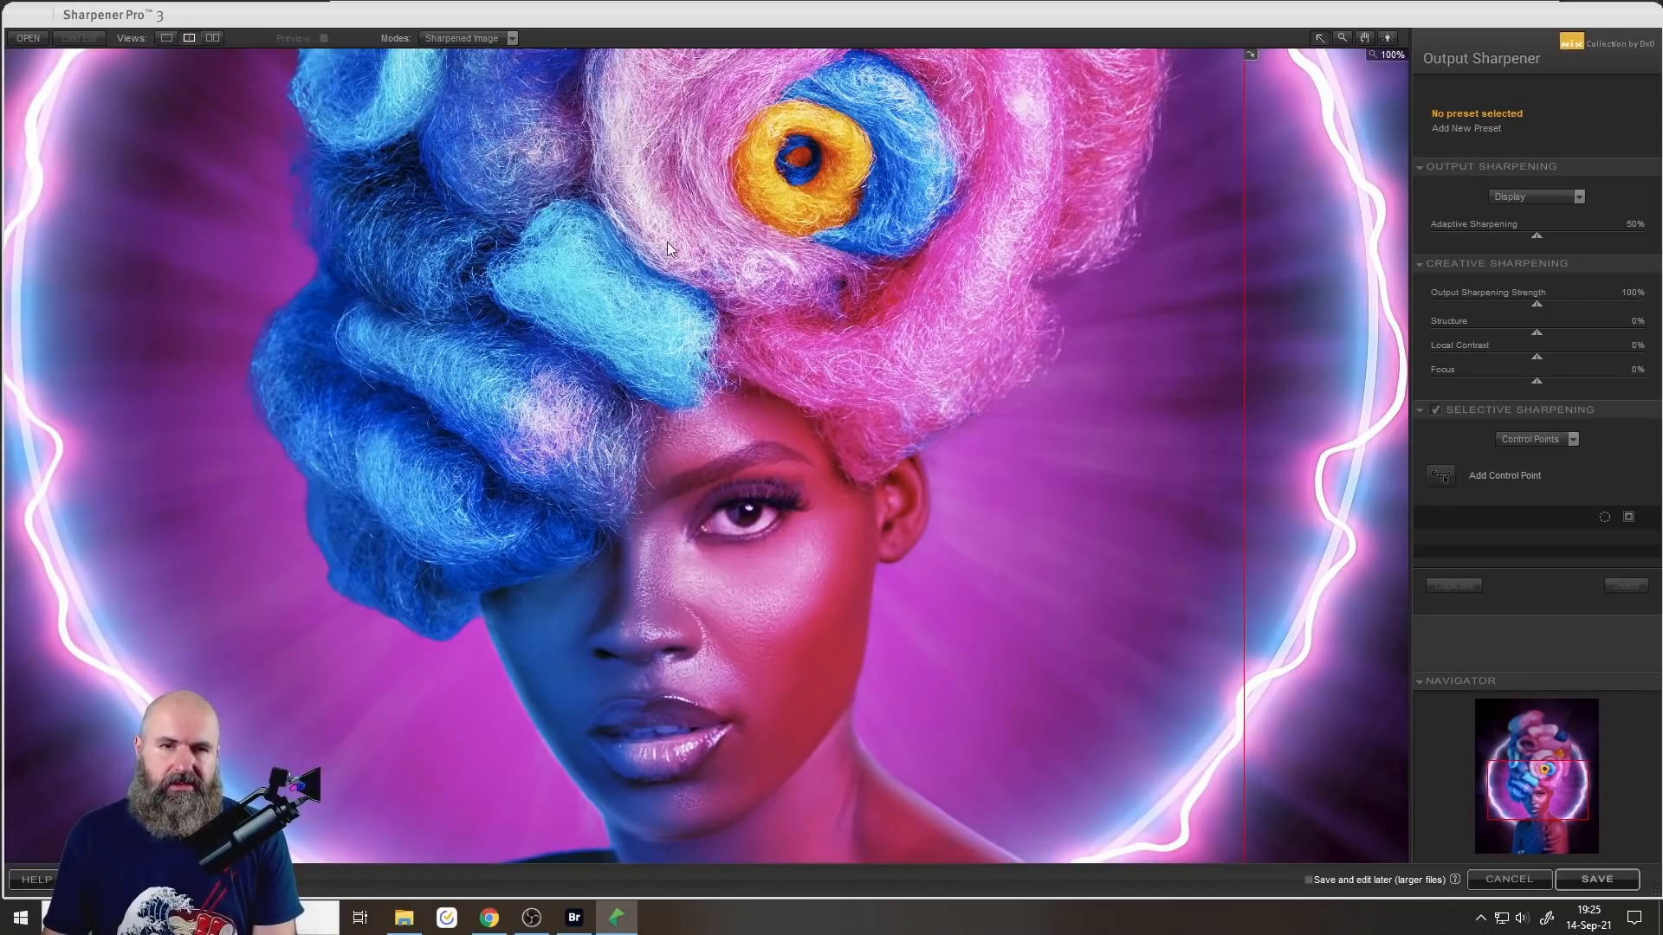
{"action": "left_click_drag", "start_coordinate": [1245, 339], "coordinate": [264, 302]}
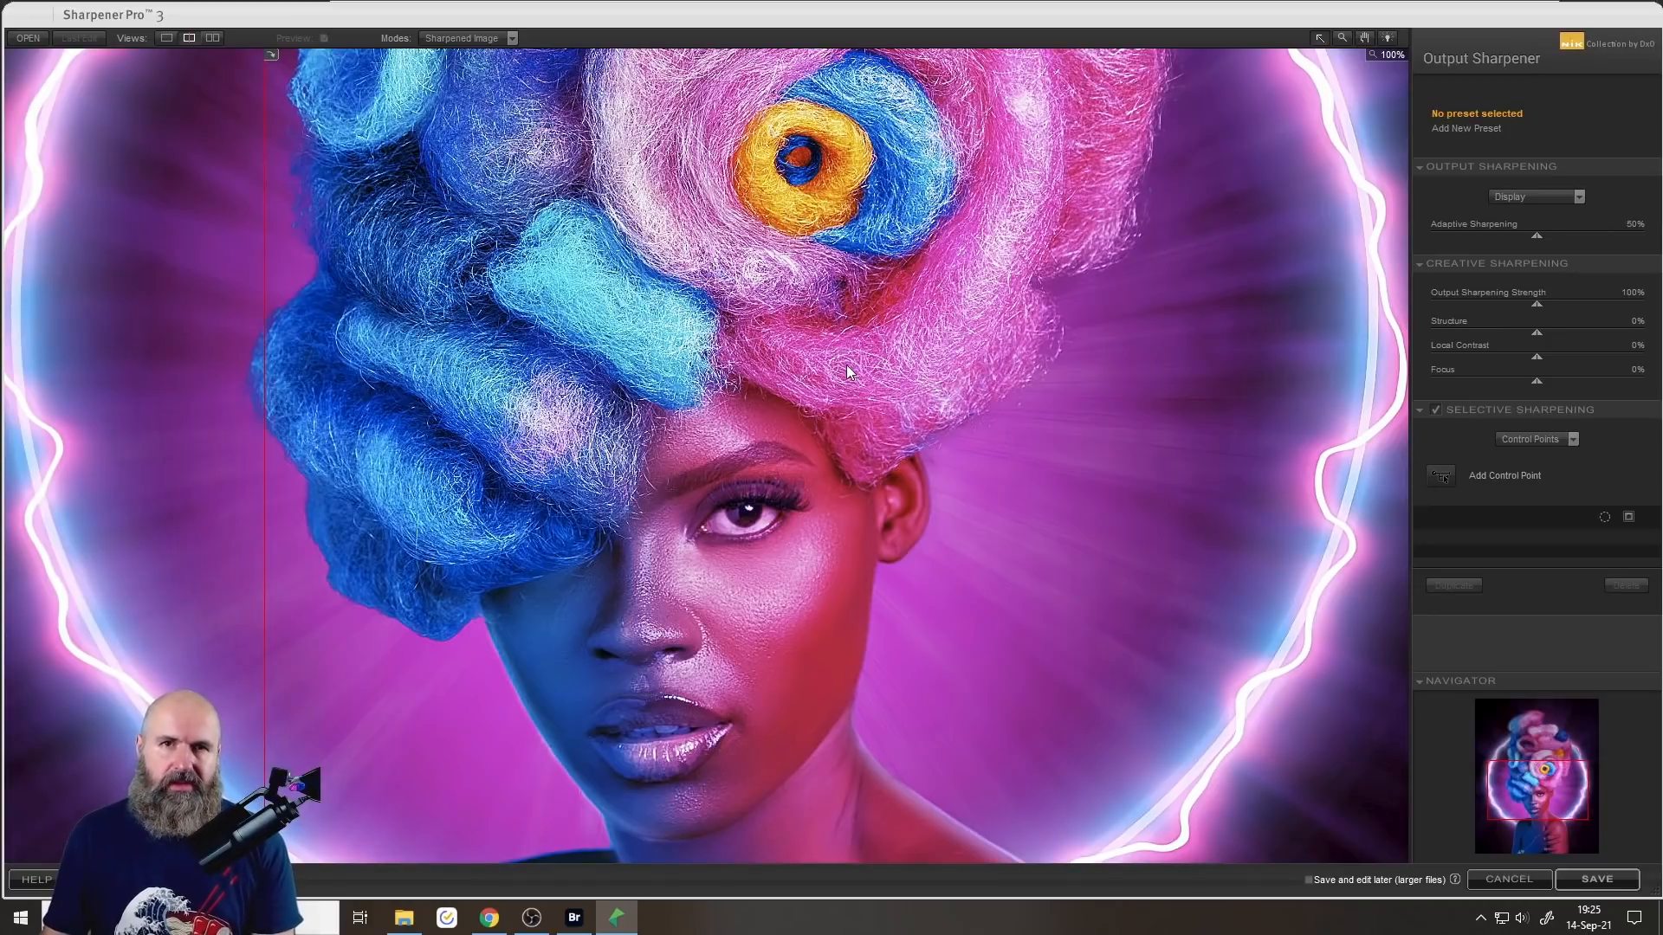
Add a sharpening control point on the nose, size it to 14% to cover the face, and lower its Output Sharpening Strength.
{"action": "left_click", "coordinate": [1443, 480]}
{"action": "left_click", "coordinate": [642, 598]}
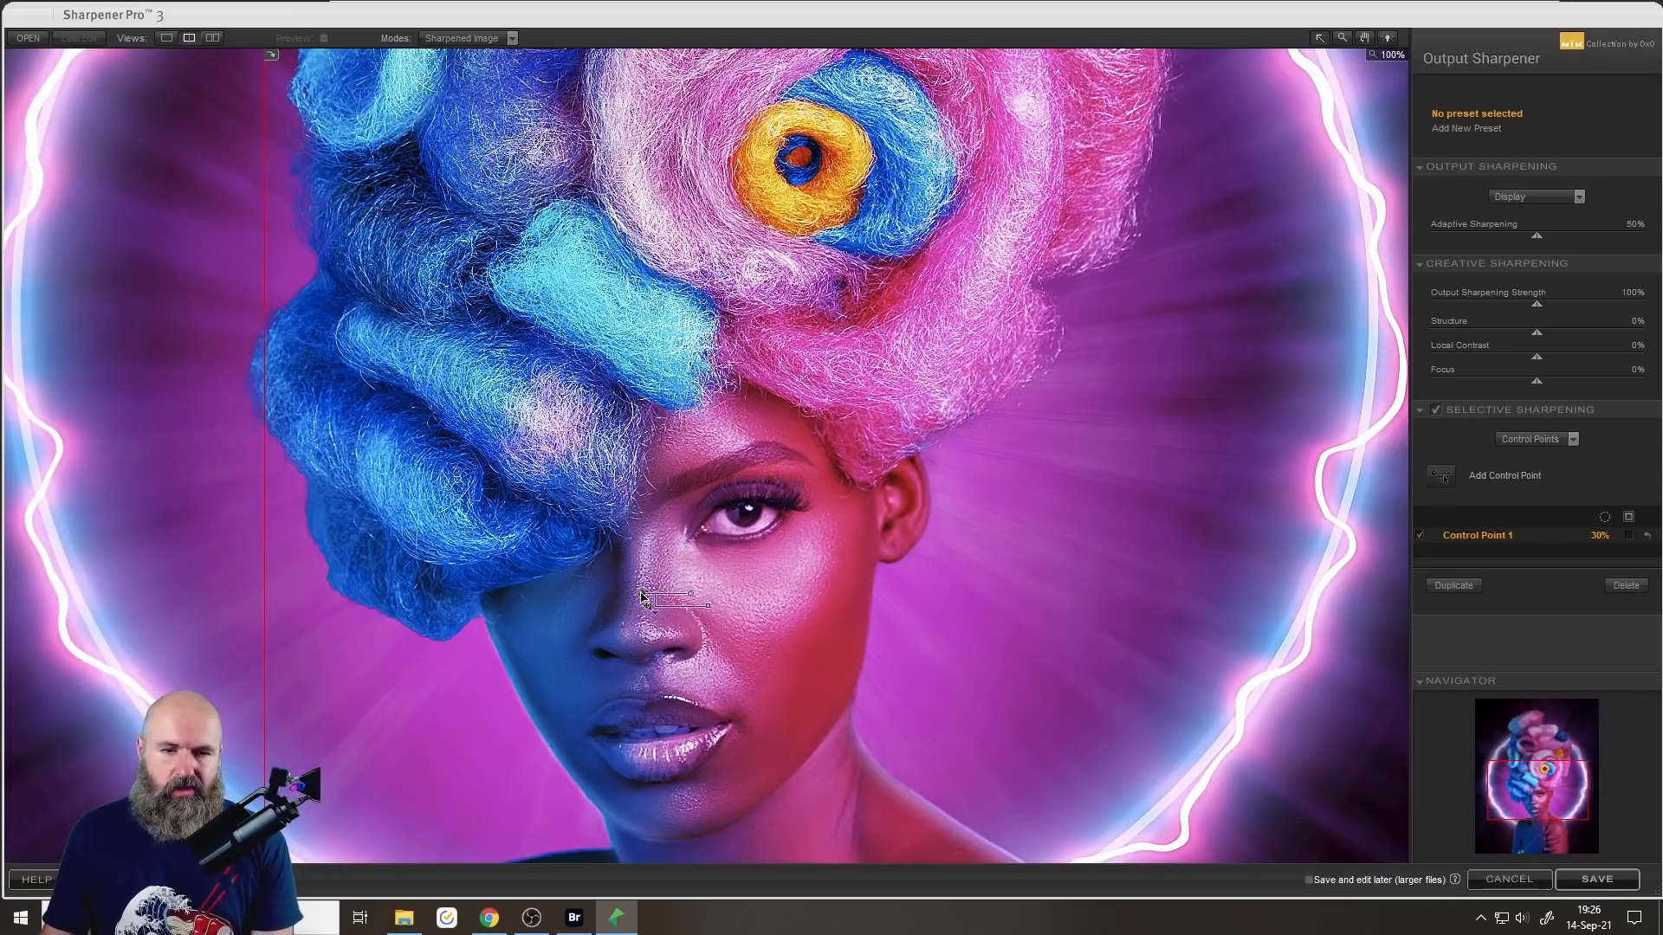
{"action": "left_click_drag", "start_coordinate": [696, 598], "coordinate": [681, 599]}
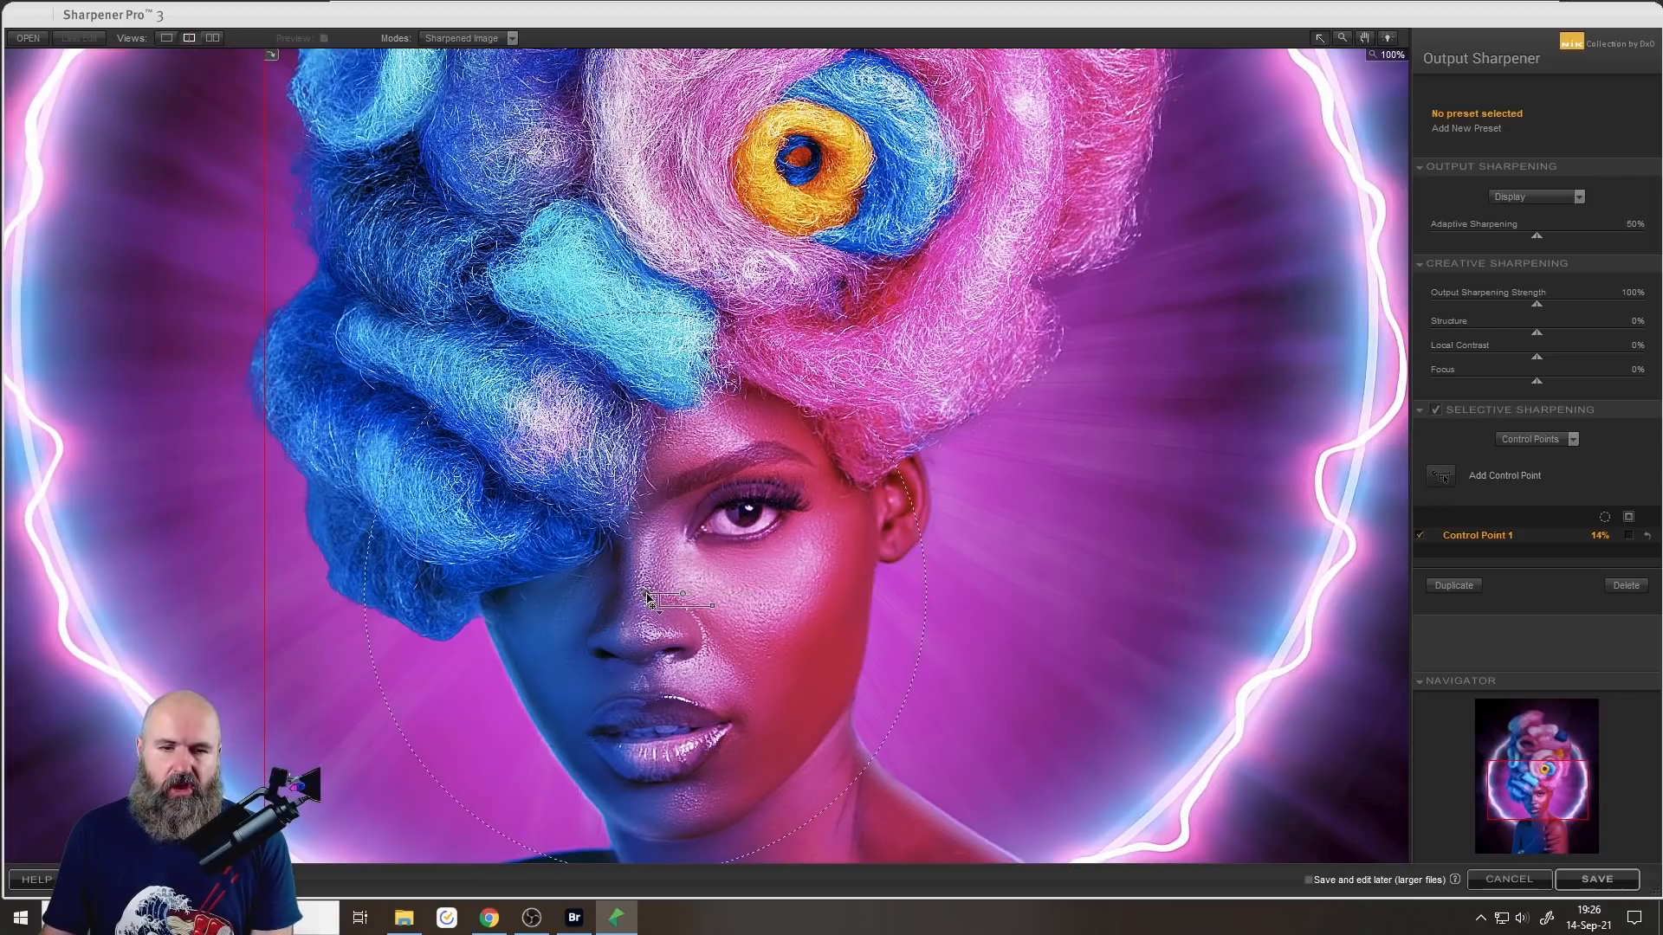
{"action": "left_click_drag", "start_coordinate": [712, 607], "coordinate": [712, 608]}
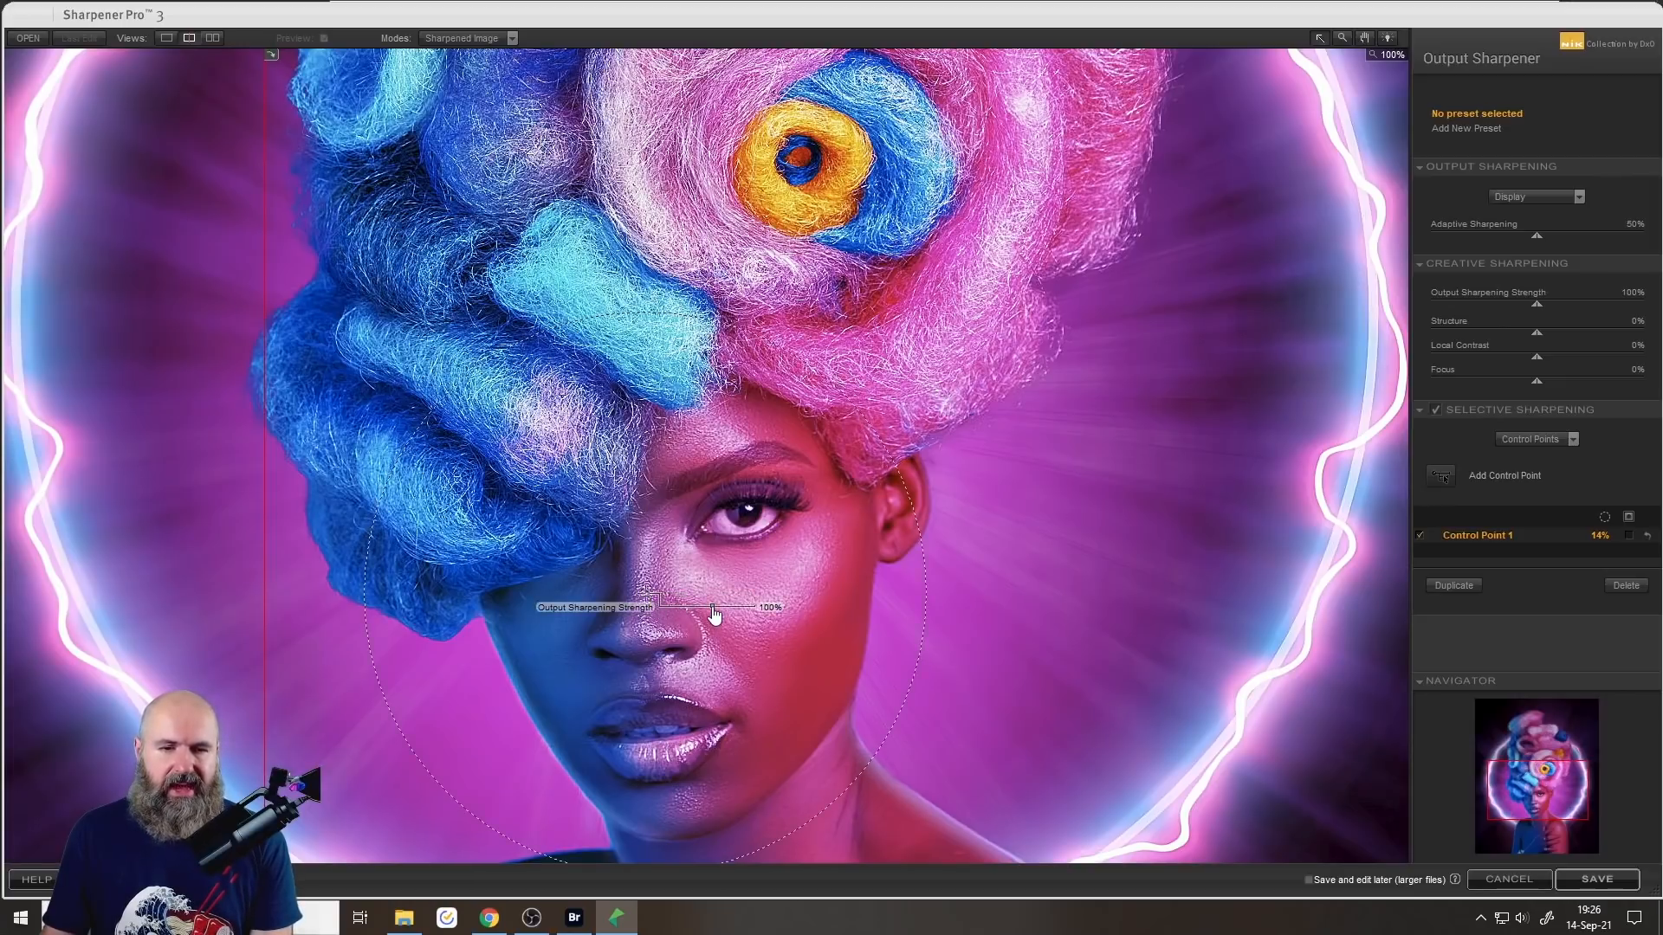
{"action": "left_click_drag", "start_coordinate": [713, 608], "coordinate": [645, 615]}
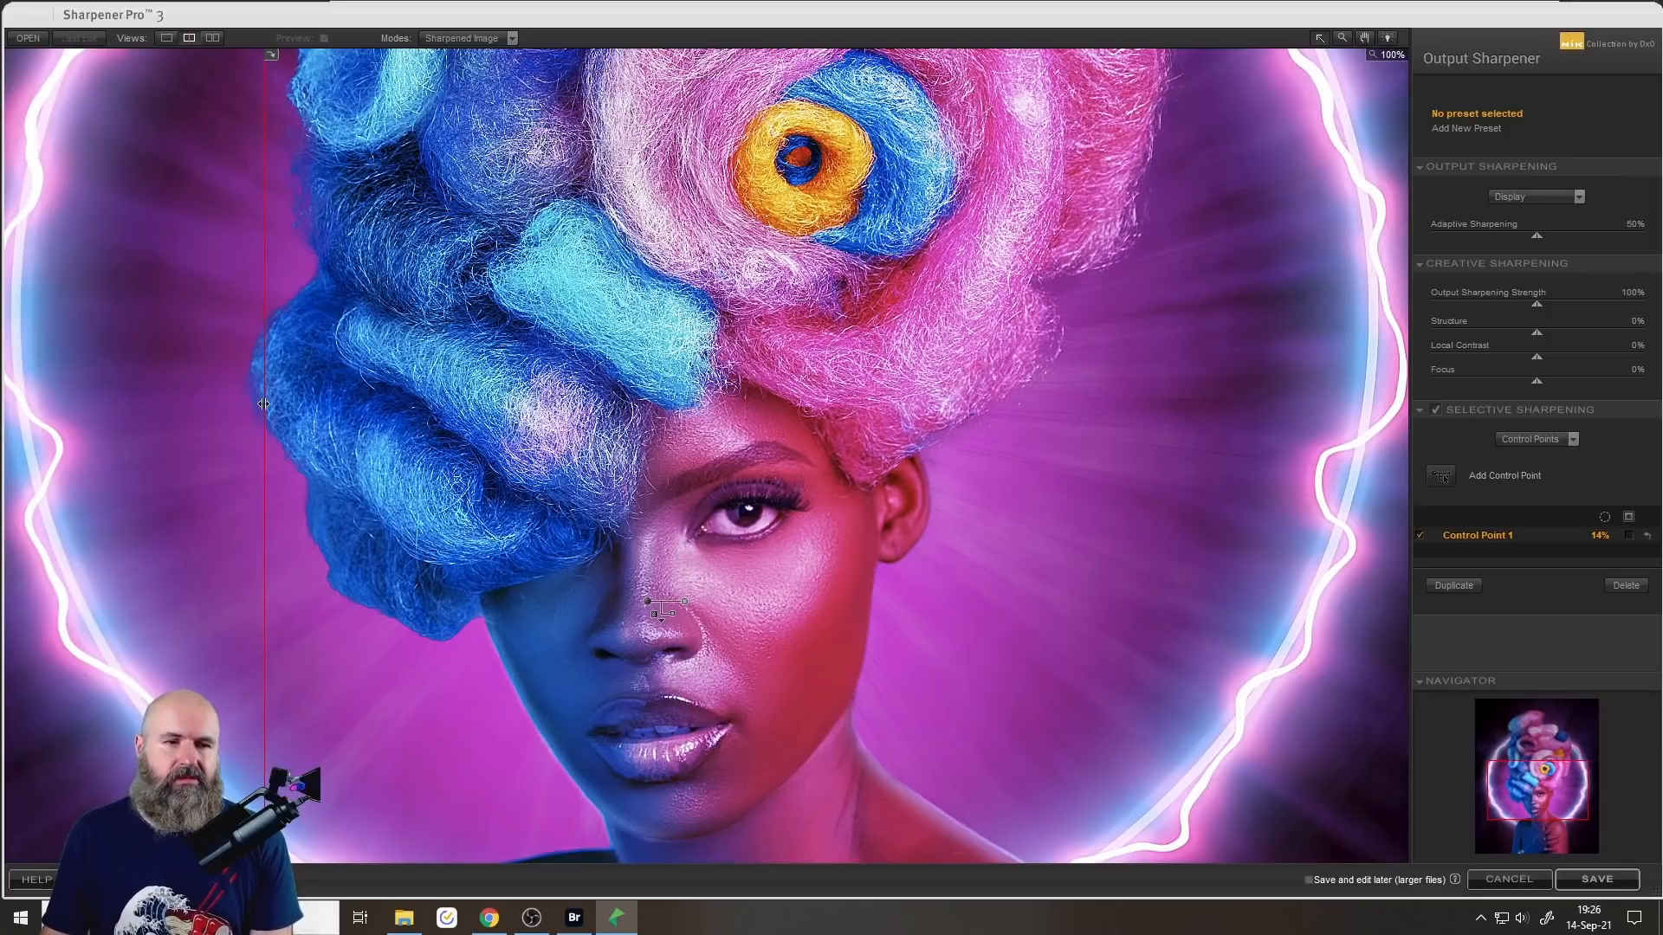
Set Adaptive Sharpening to 51%, Structure to 9%, Local Contrast to 4% and Focus to -7%.
{"action": "left_click_drag", "start_coordinate": [263, 404], "coordinate": [362, 392]}
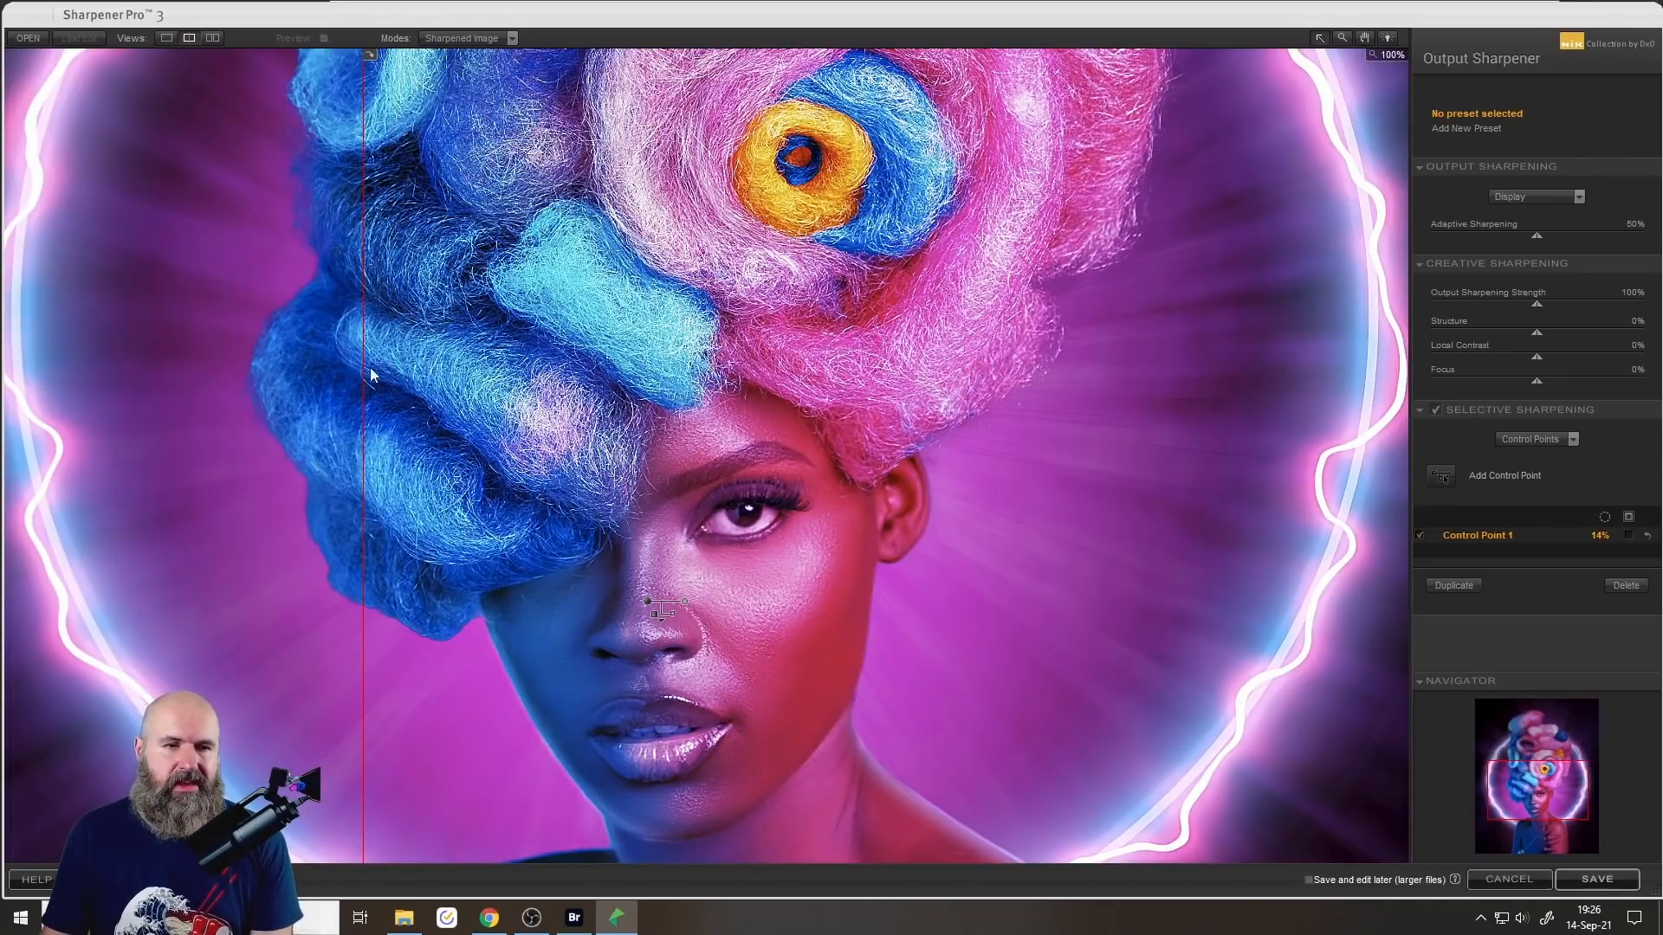
{"action": "left_click_drag", "start_coordinate": [367, 369], "coordinate": [735, 388]}
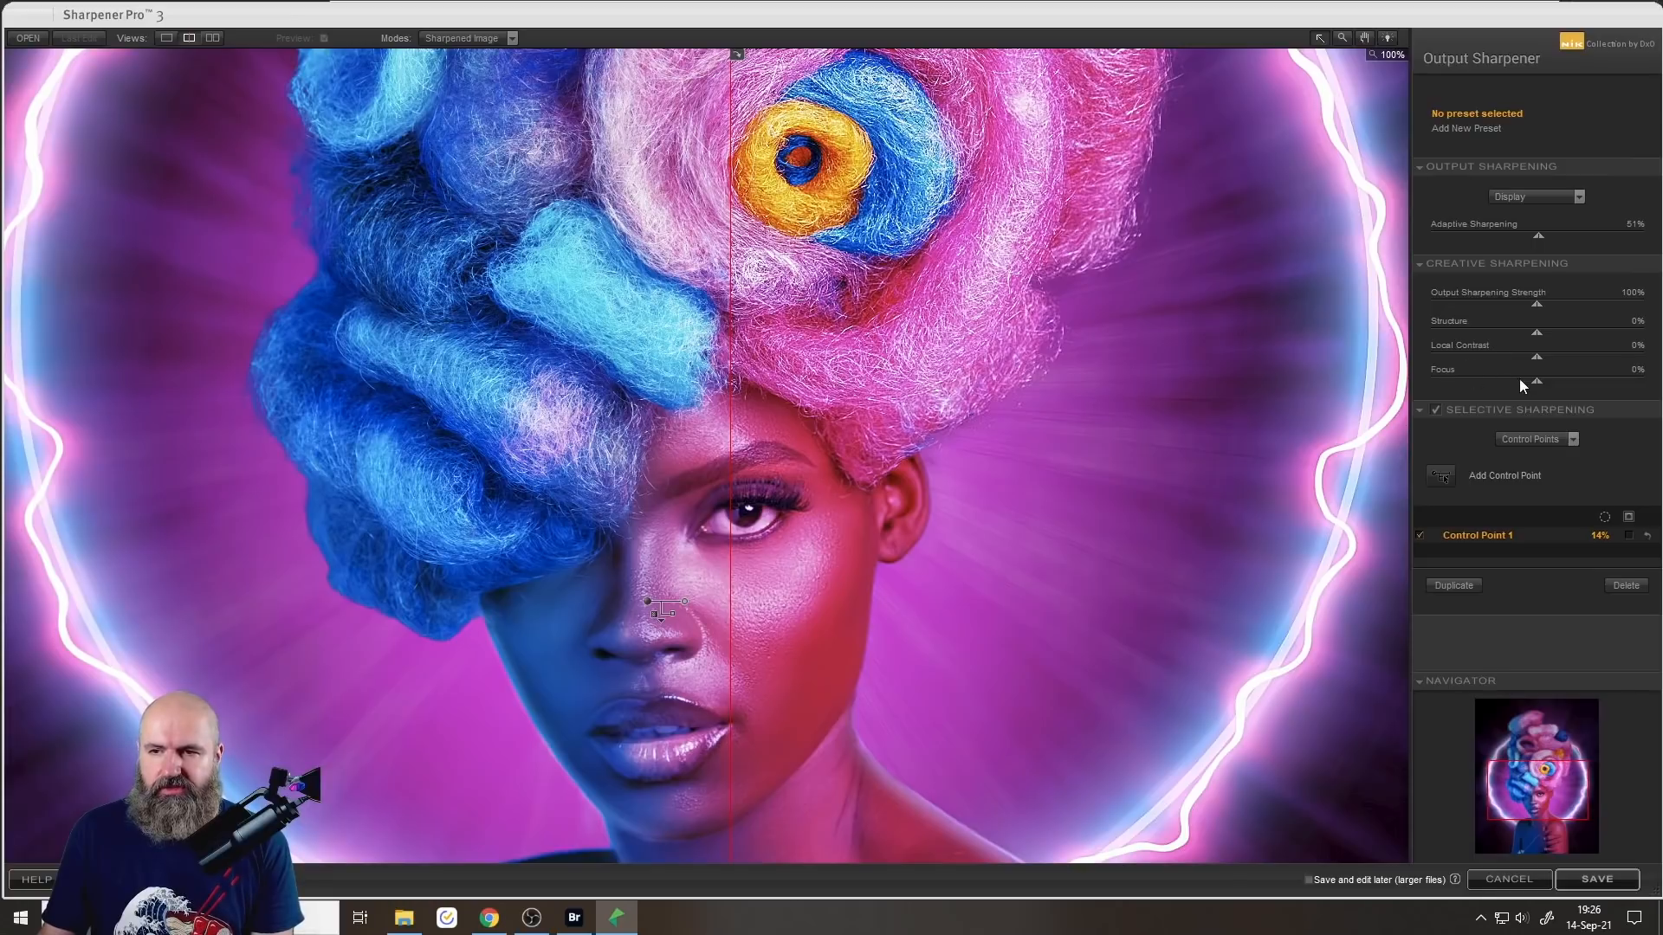
{"action": "left_click_drag", "start_coordinate": [1574, 382], "coordinate": [1534, 355]}
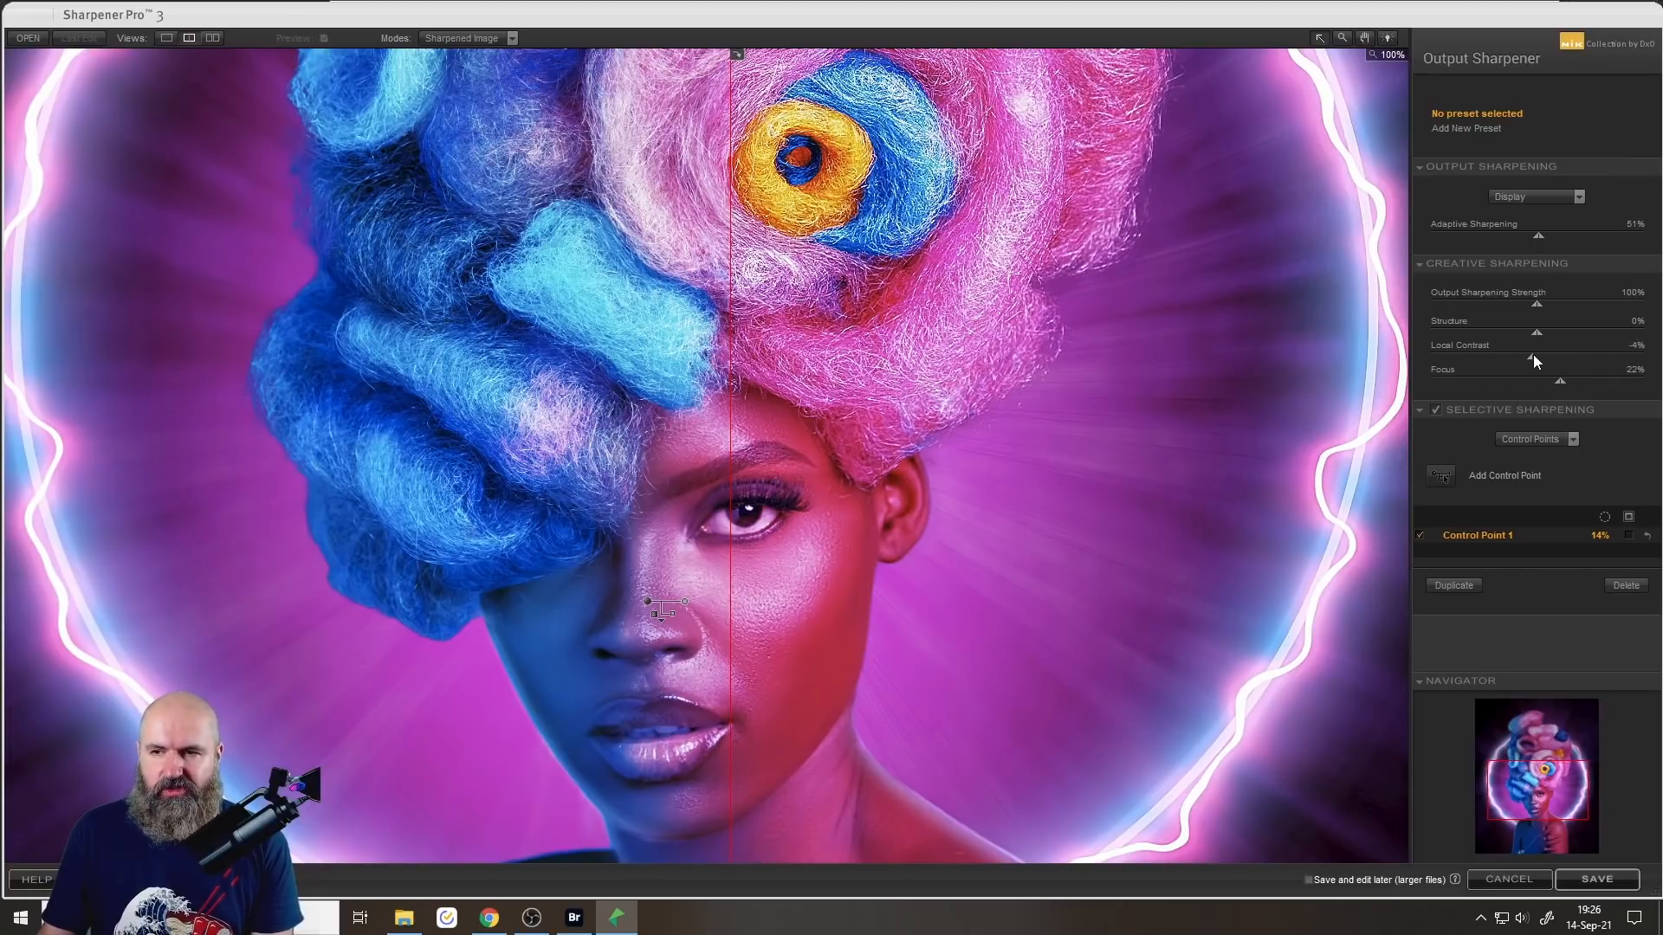
{"action": "left_click_drag", "start_coordinate": [1539, 338], "coordinate": [1507, 338]}
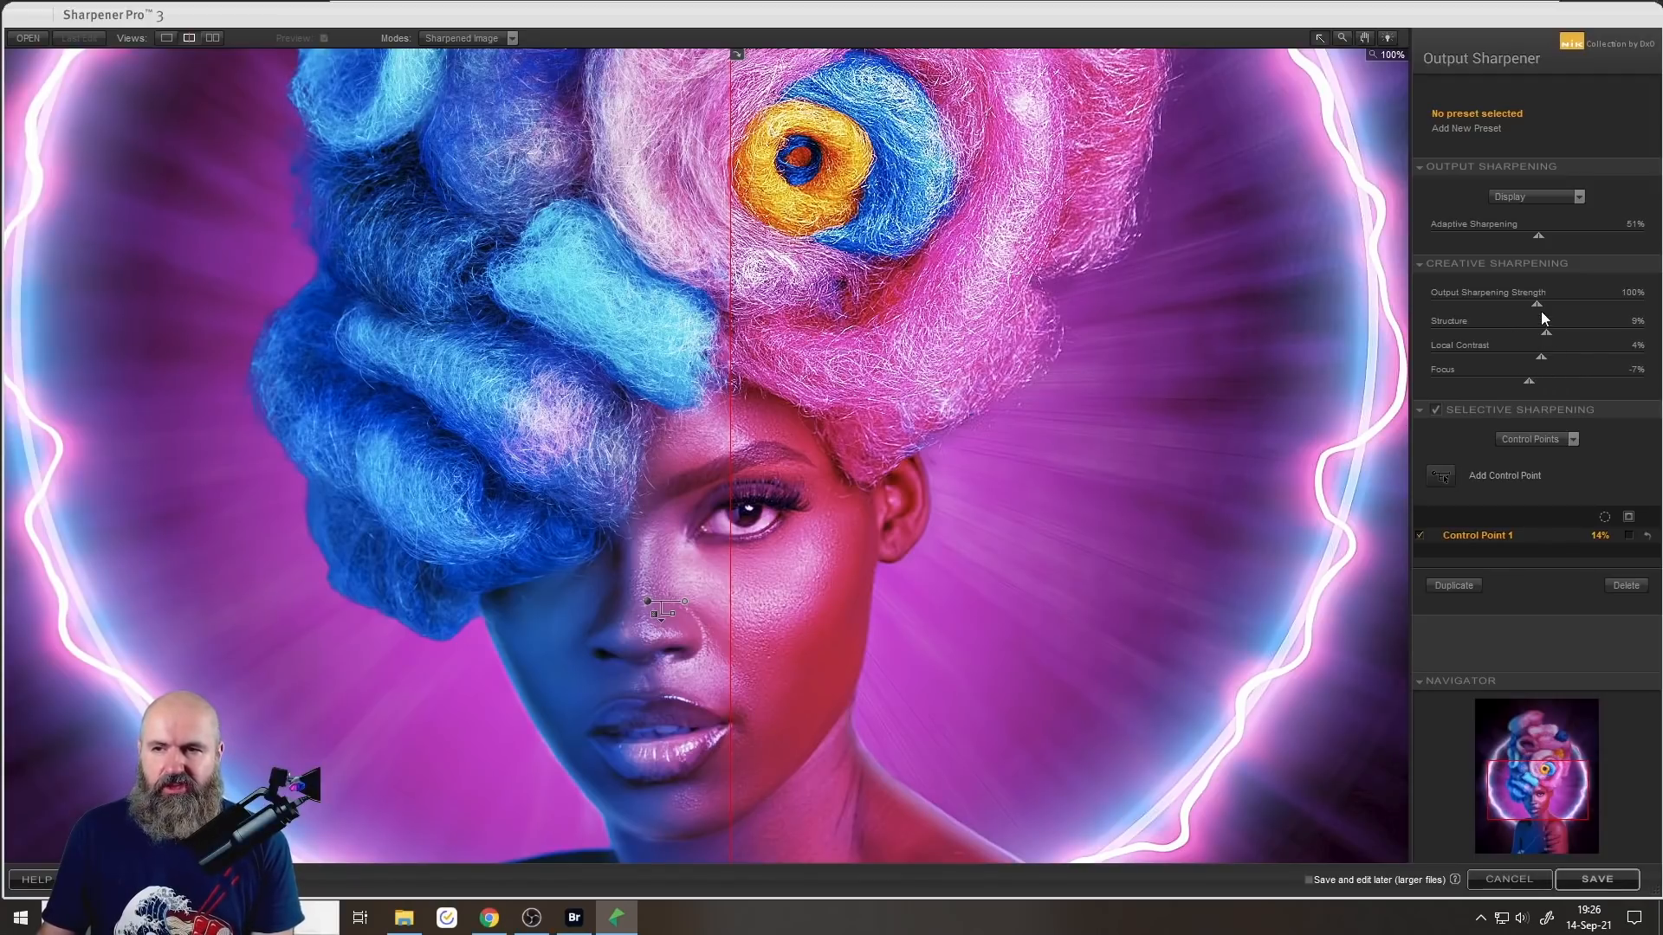